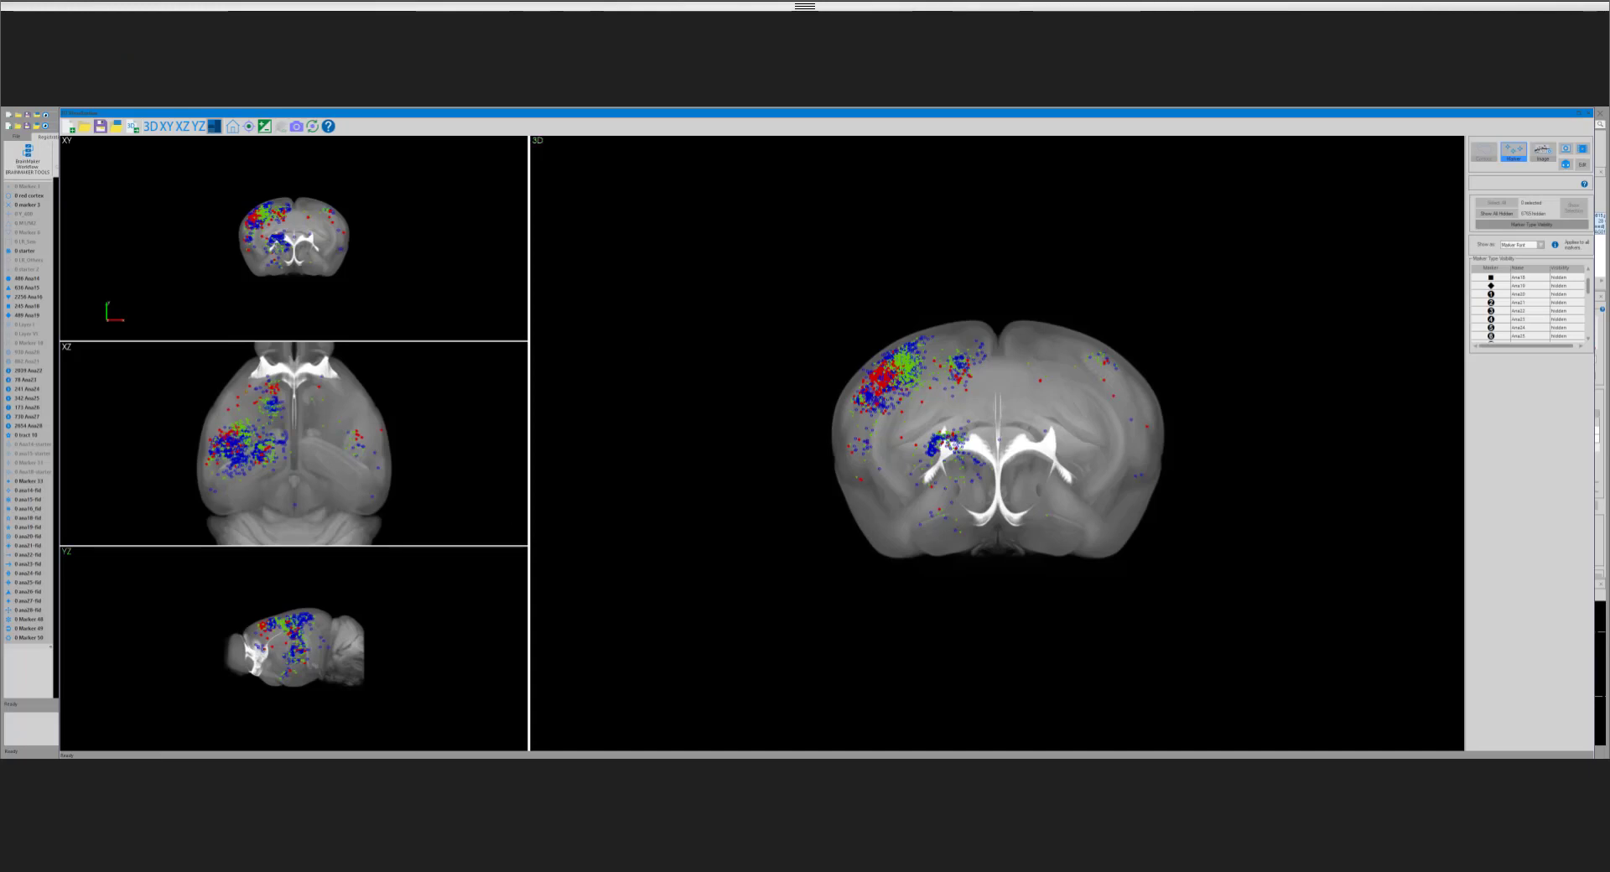
Step: Orbit and enlarge the 3D brain to examine the coloured marker clusters from an oblique angle
mouse_move(423, 766)
drag(907, 409, 1024, 436)
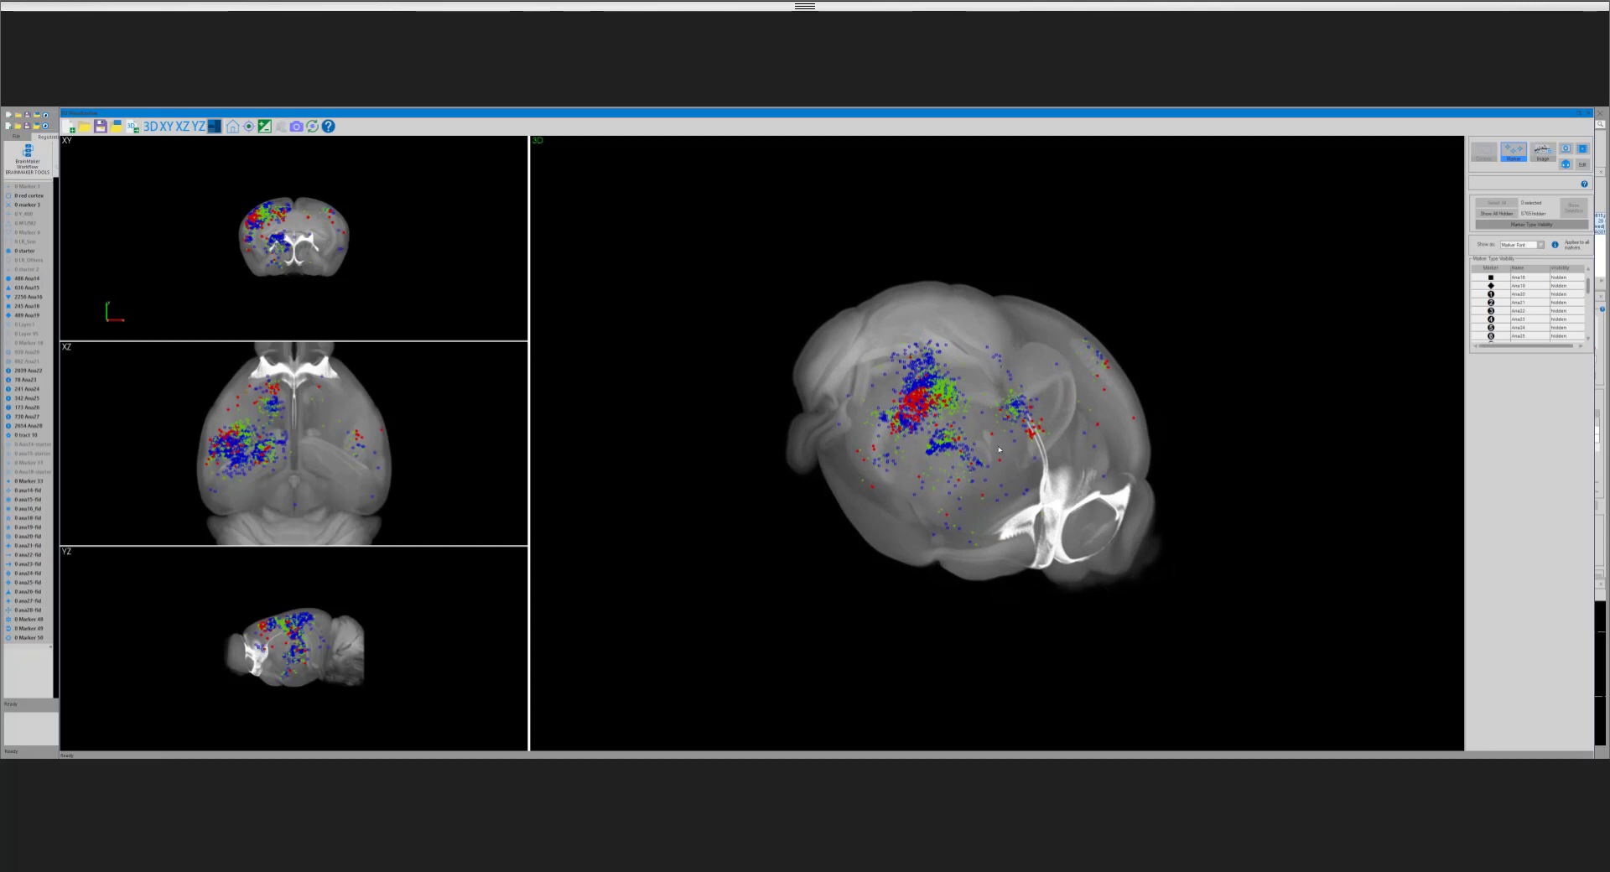
drag(999, 450, 1023, 421)
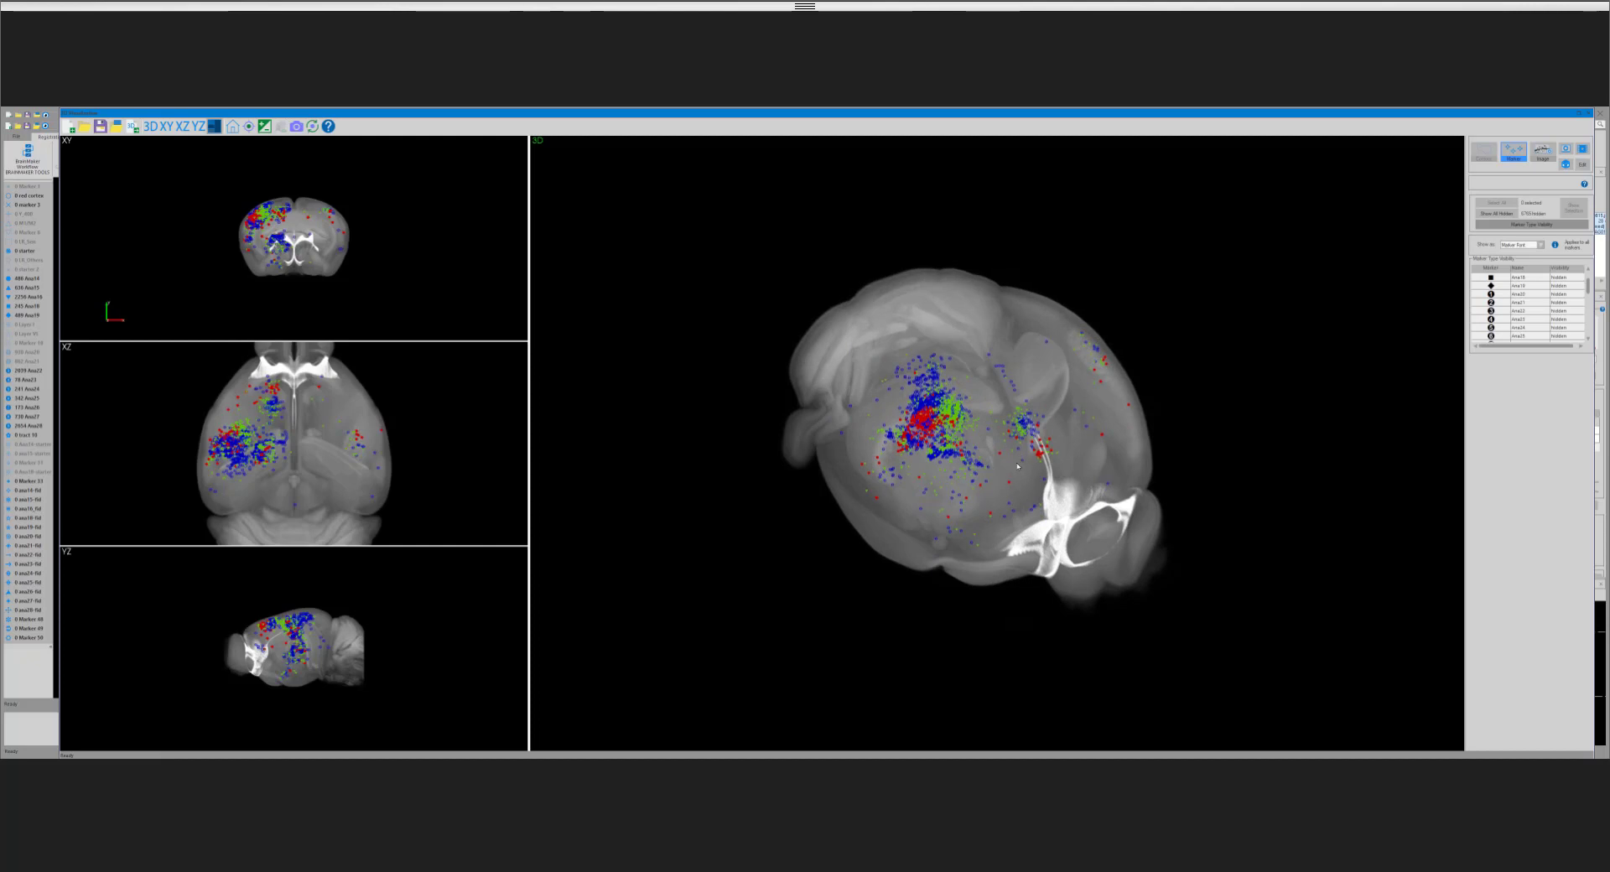
drag(1068, 404, 1096, 354)
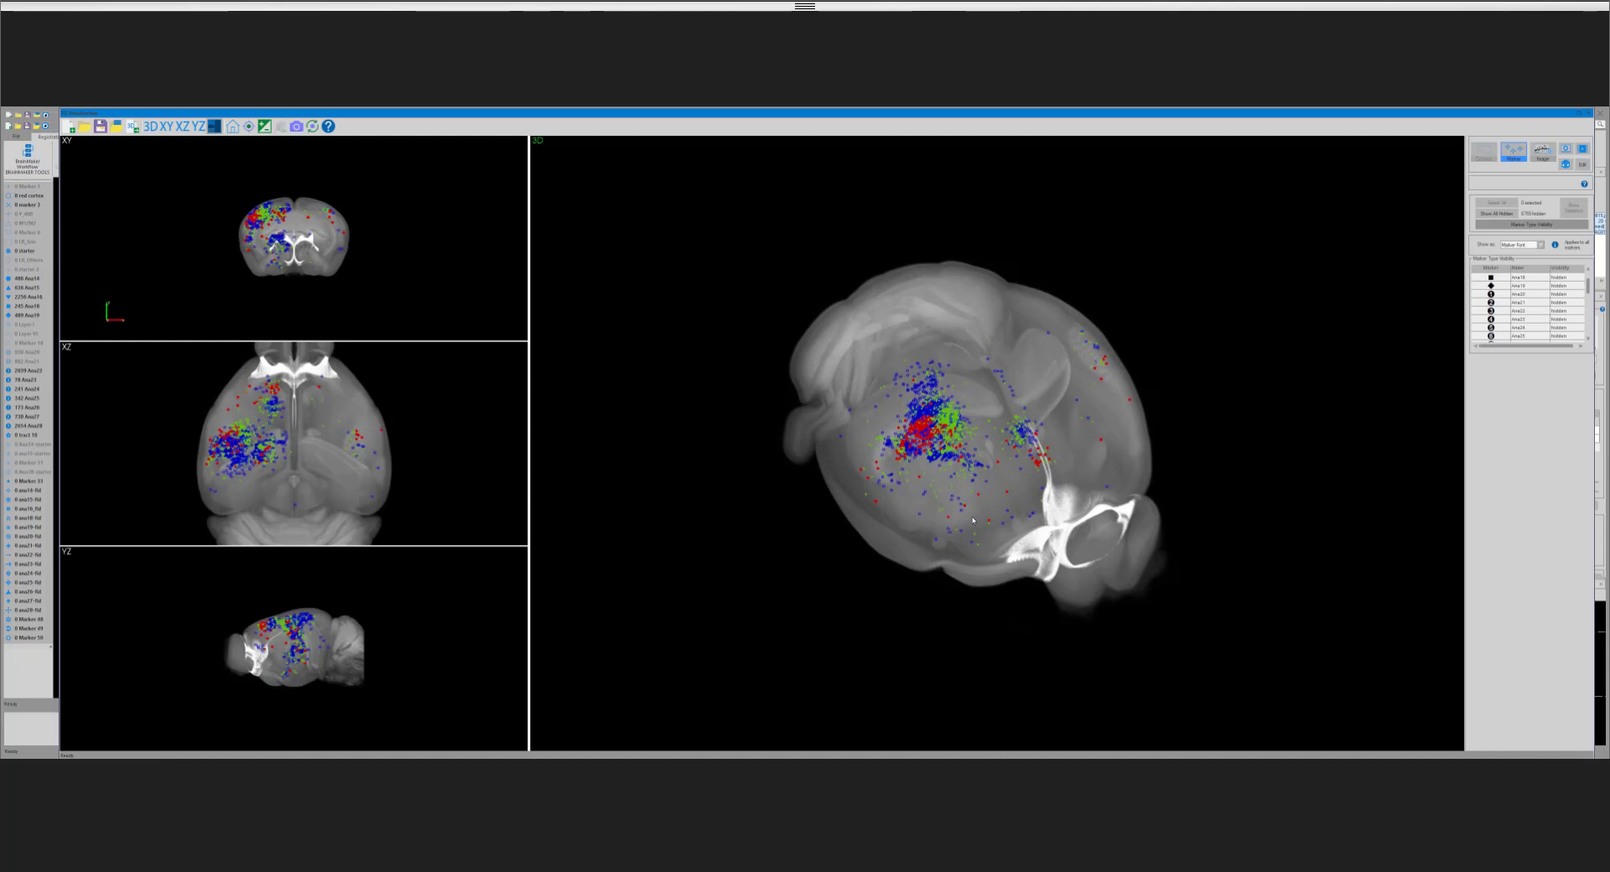
scroll(973, 521, up, 4)
drag(940, 553, 956, 503)
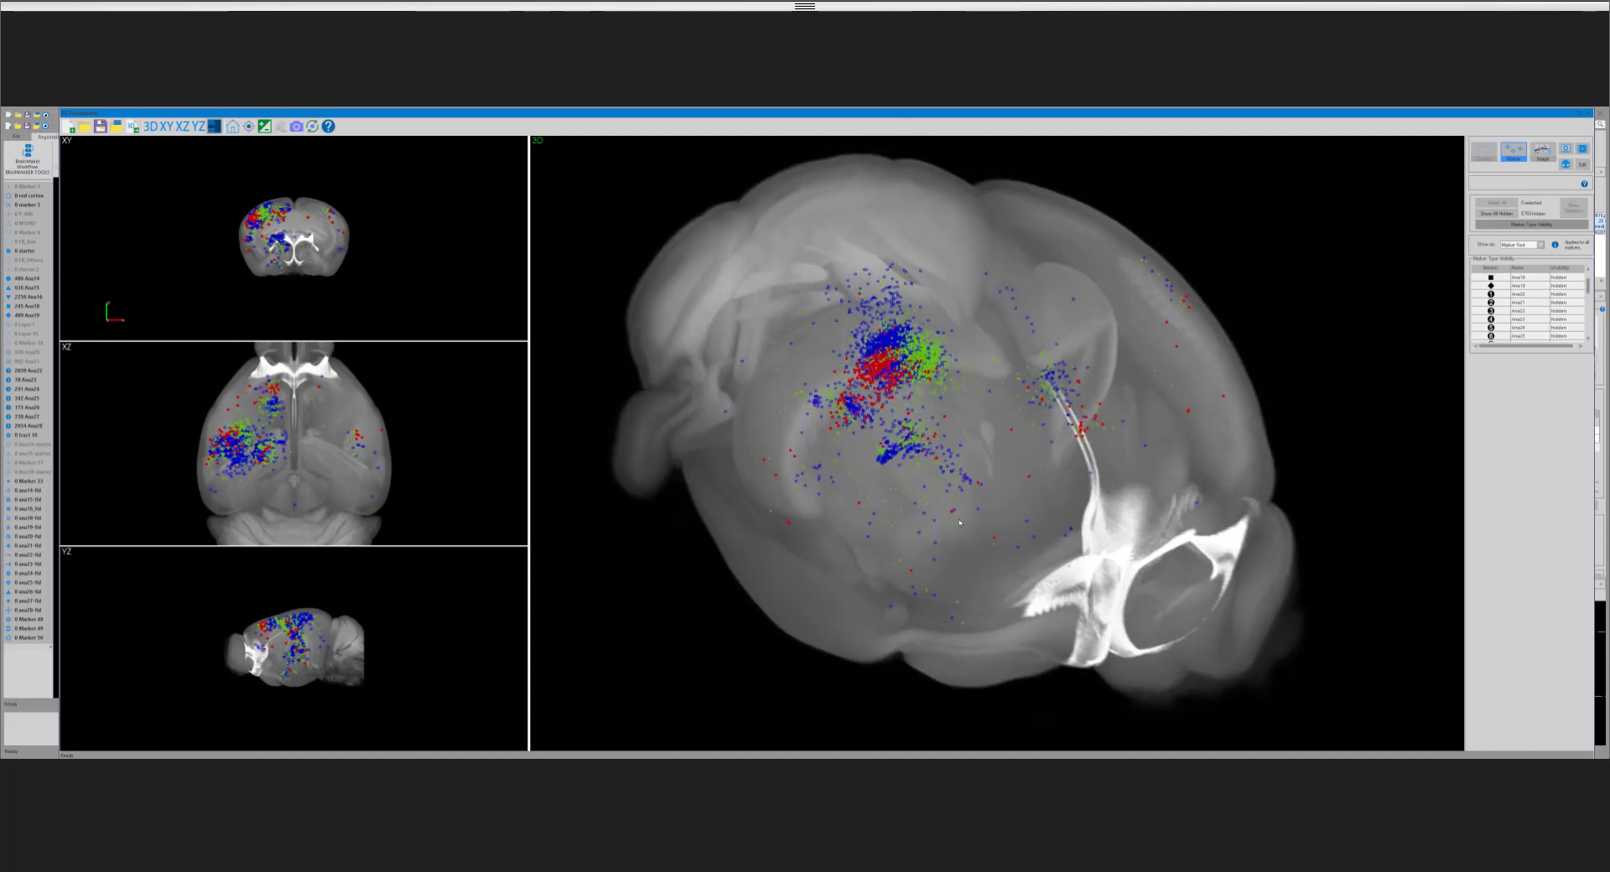
Step: Hide the red, green and cyan marker types so that only the blue markers are displayed in the brain
click(1584, 287)
drag(1588, 282, 1587, 277)
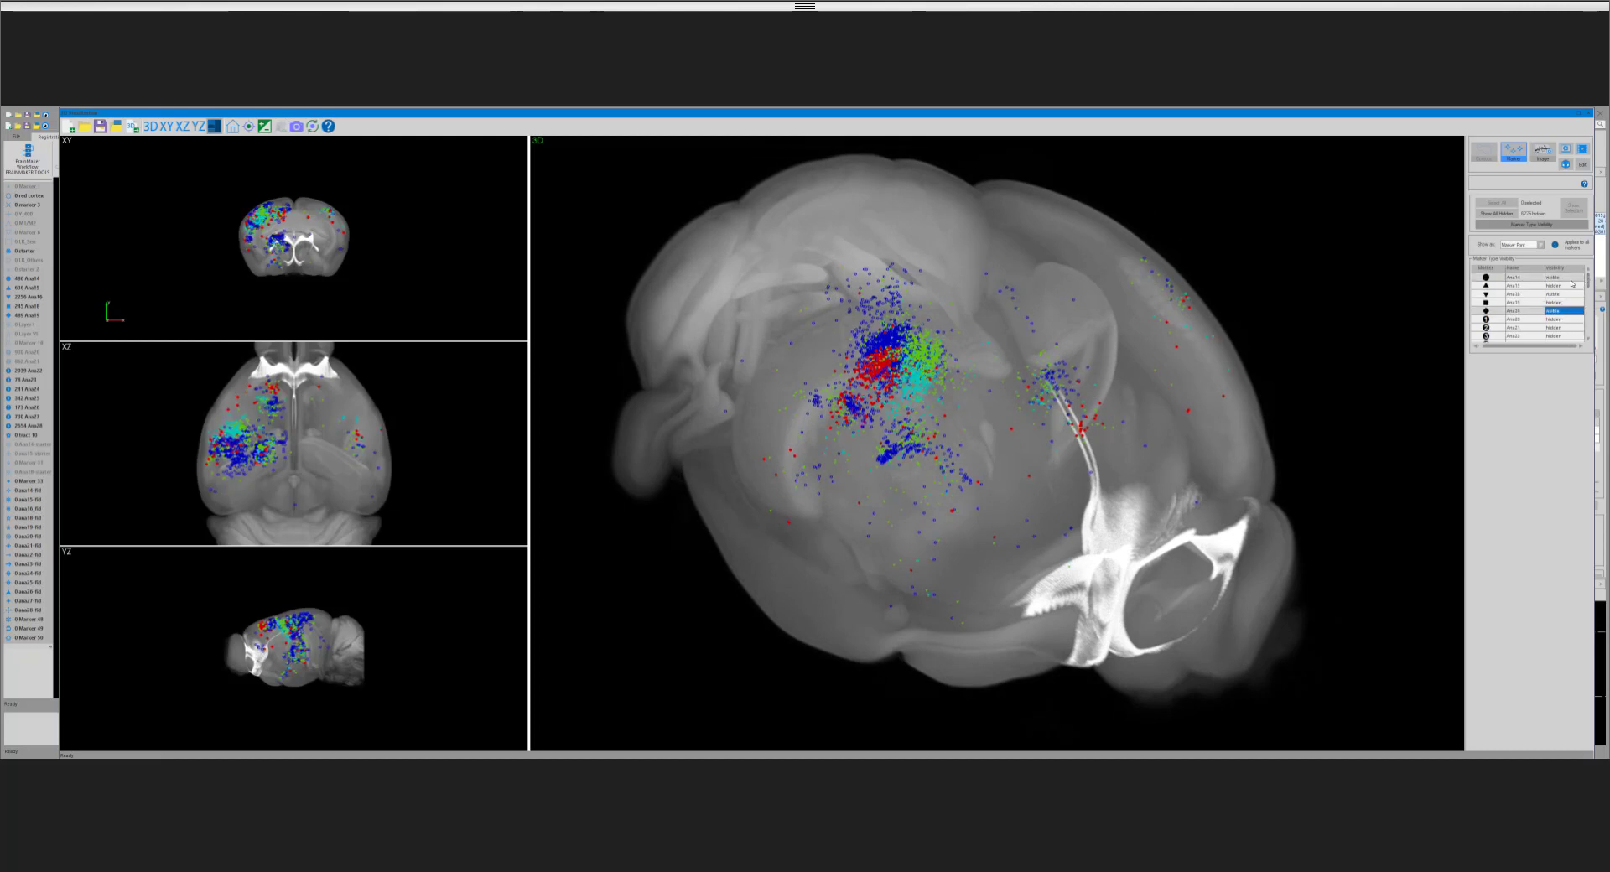
click(1551, 277)
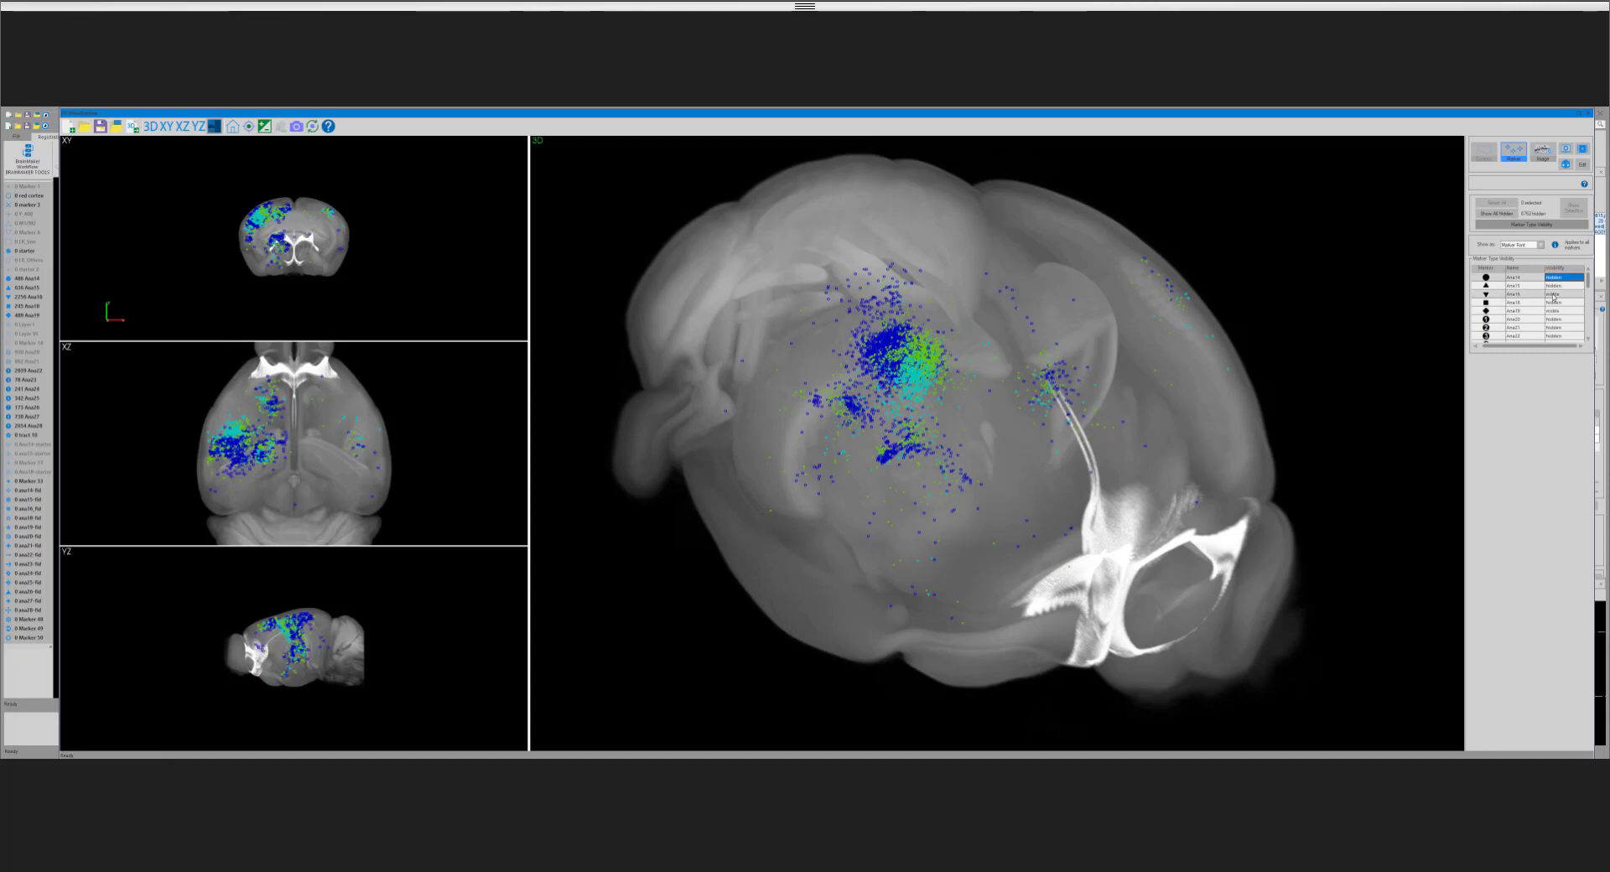
click(1553, 295)
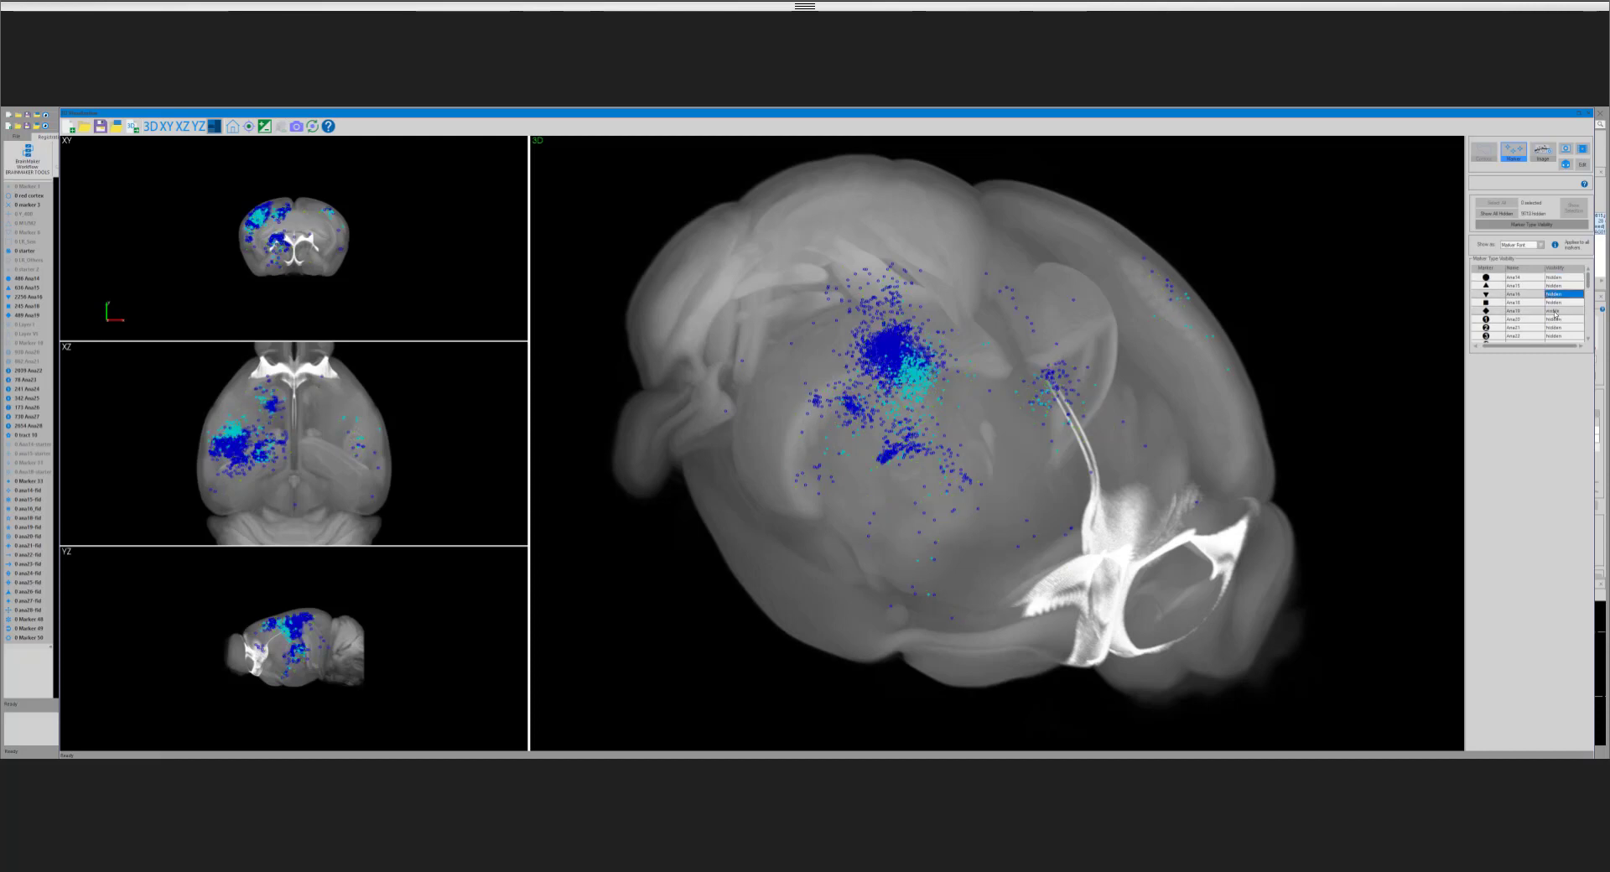
click(1555, 311)
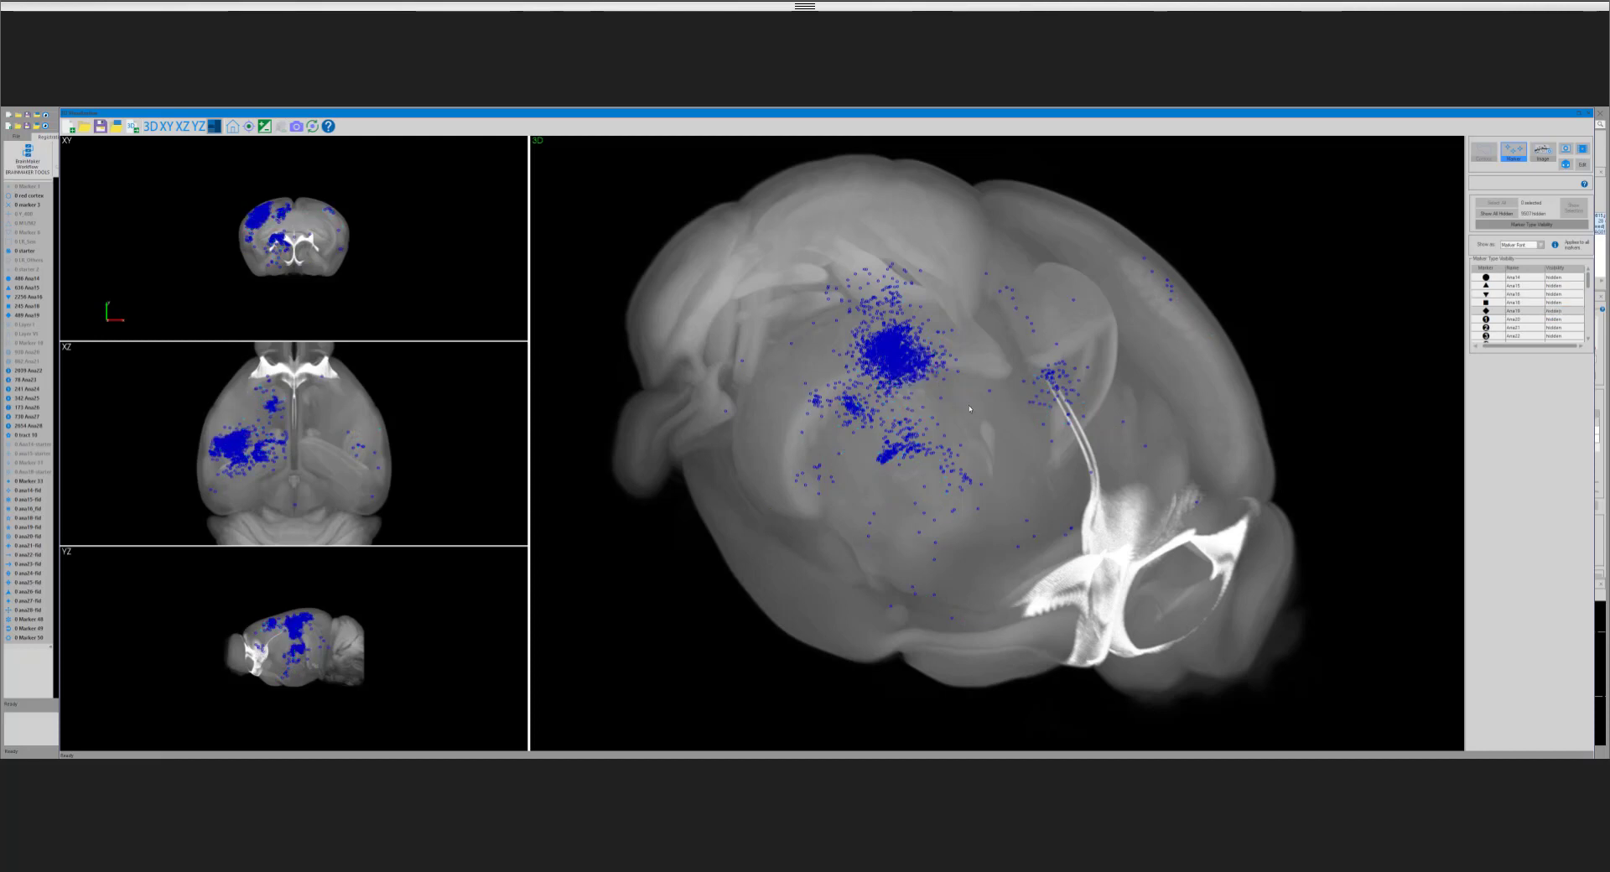
Step: Show the green marker type alongside the blue one and examine both clusters from several angles in the 3D view
drag(984, 418, 904, 382)
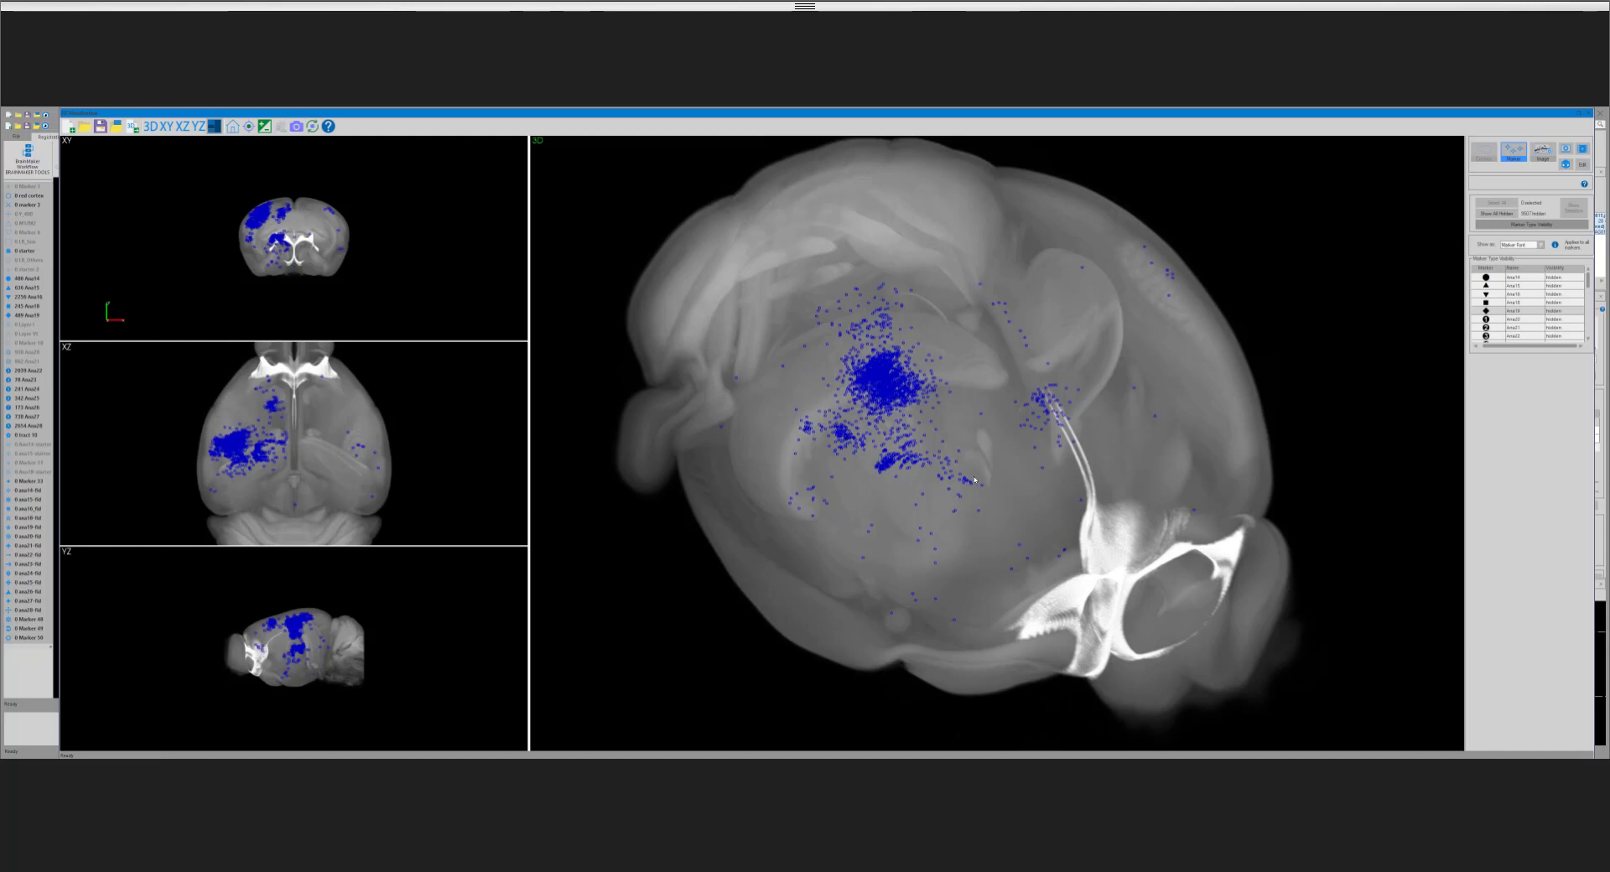
mouse_move(975, 480)
mouse_down()
mouse_move(997, 441)
mouse_move(995, 467)
mouse_up()
drag(1046, 415, 1043, 445)
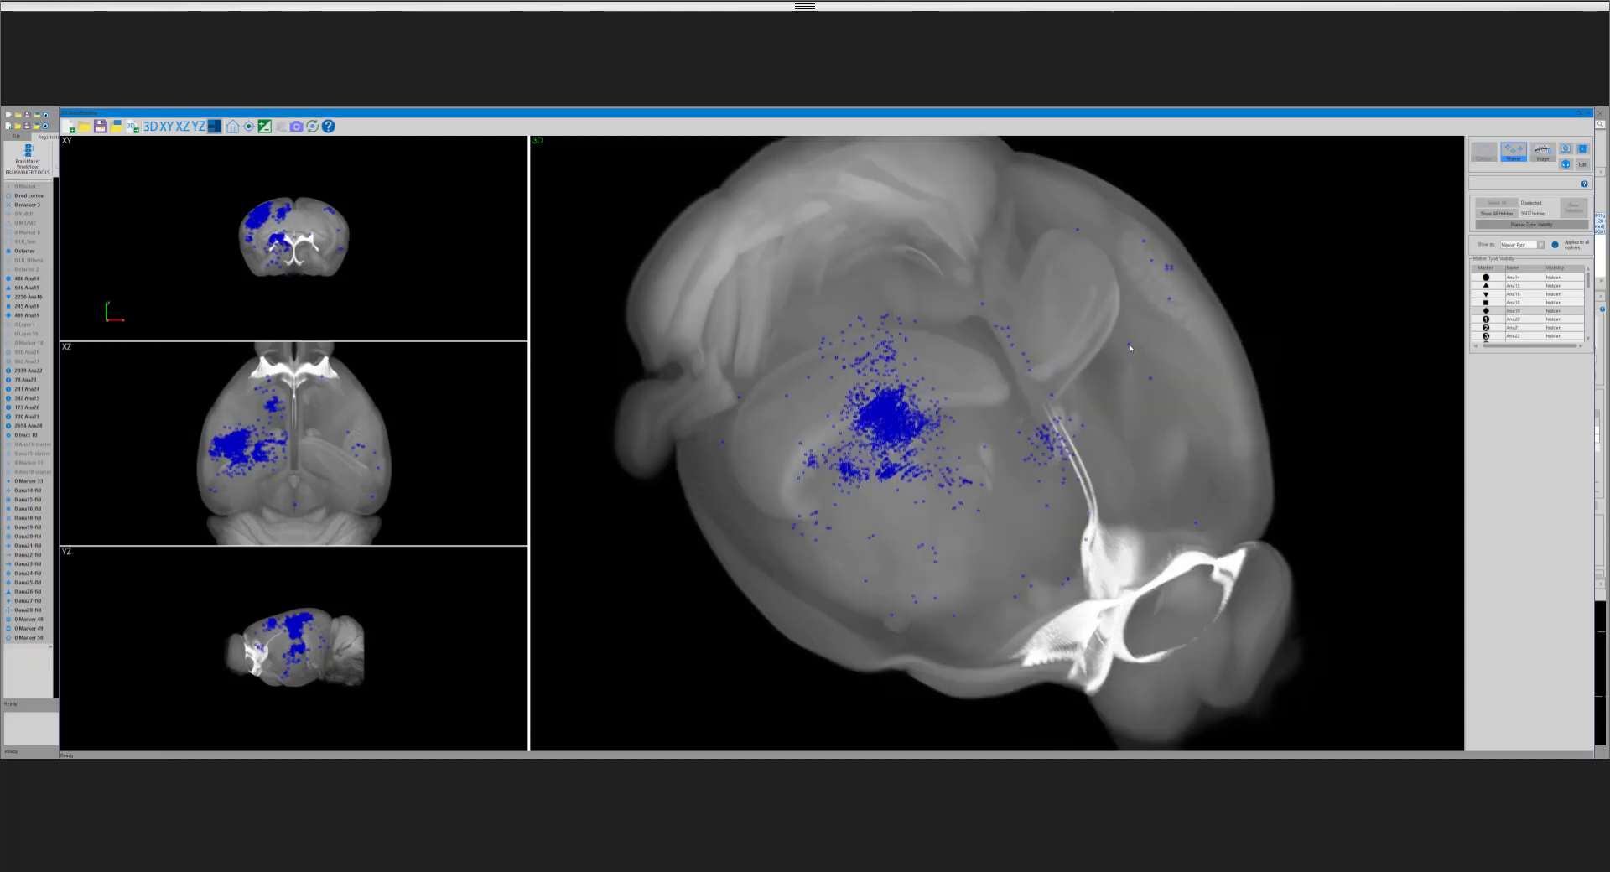
click(1520, 293)
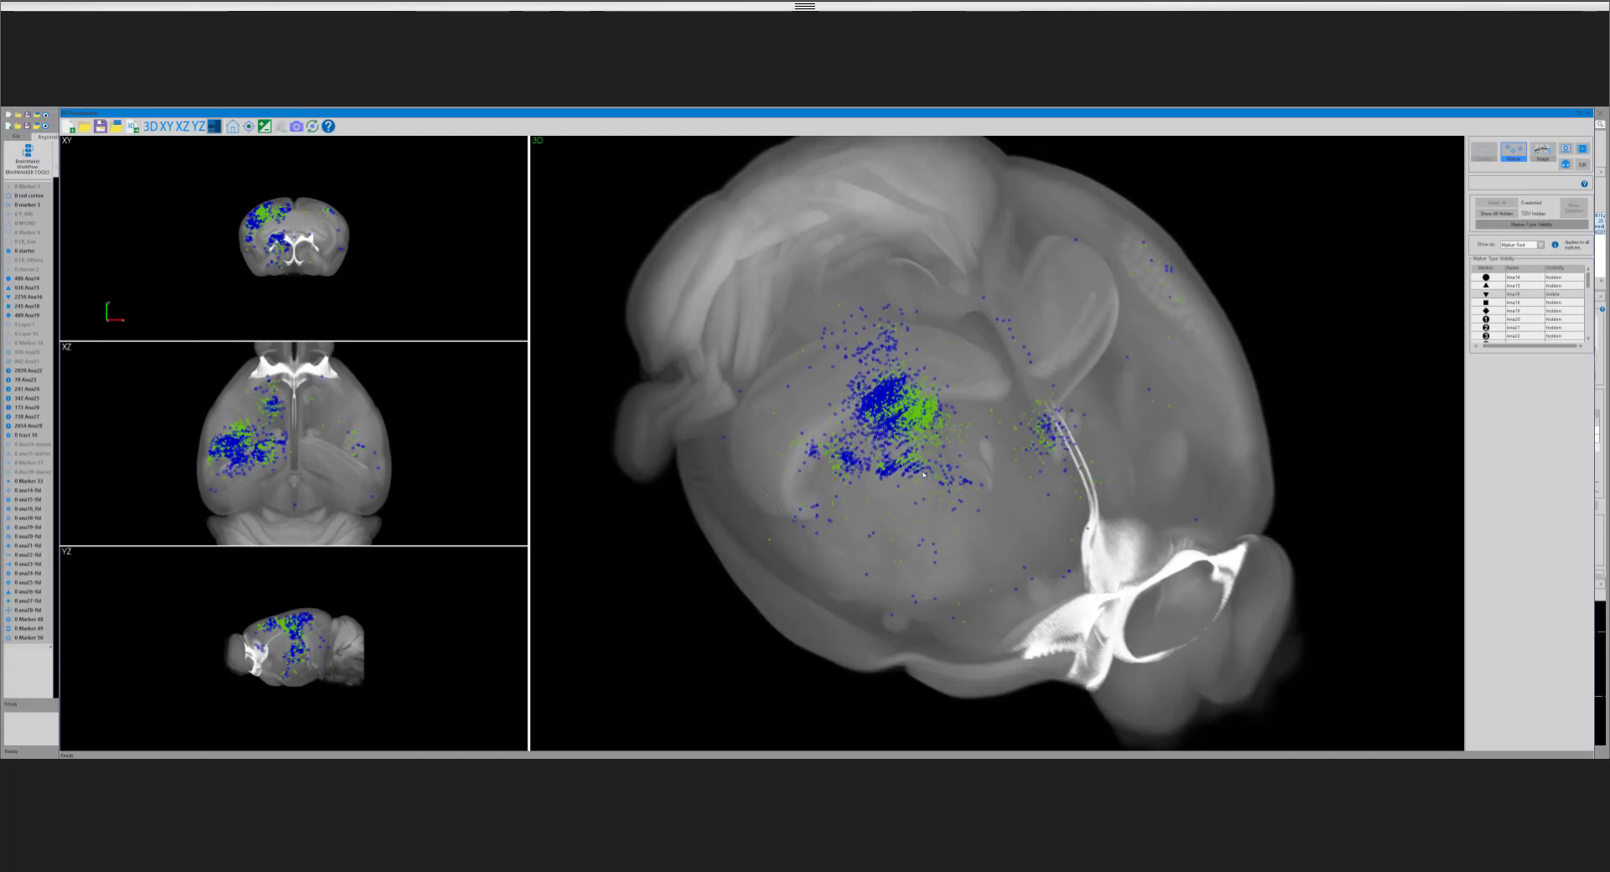
drag(923, 475, 918, 414)
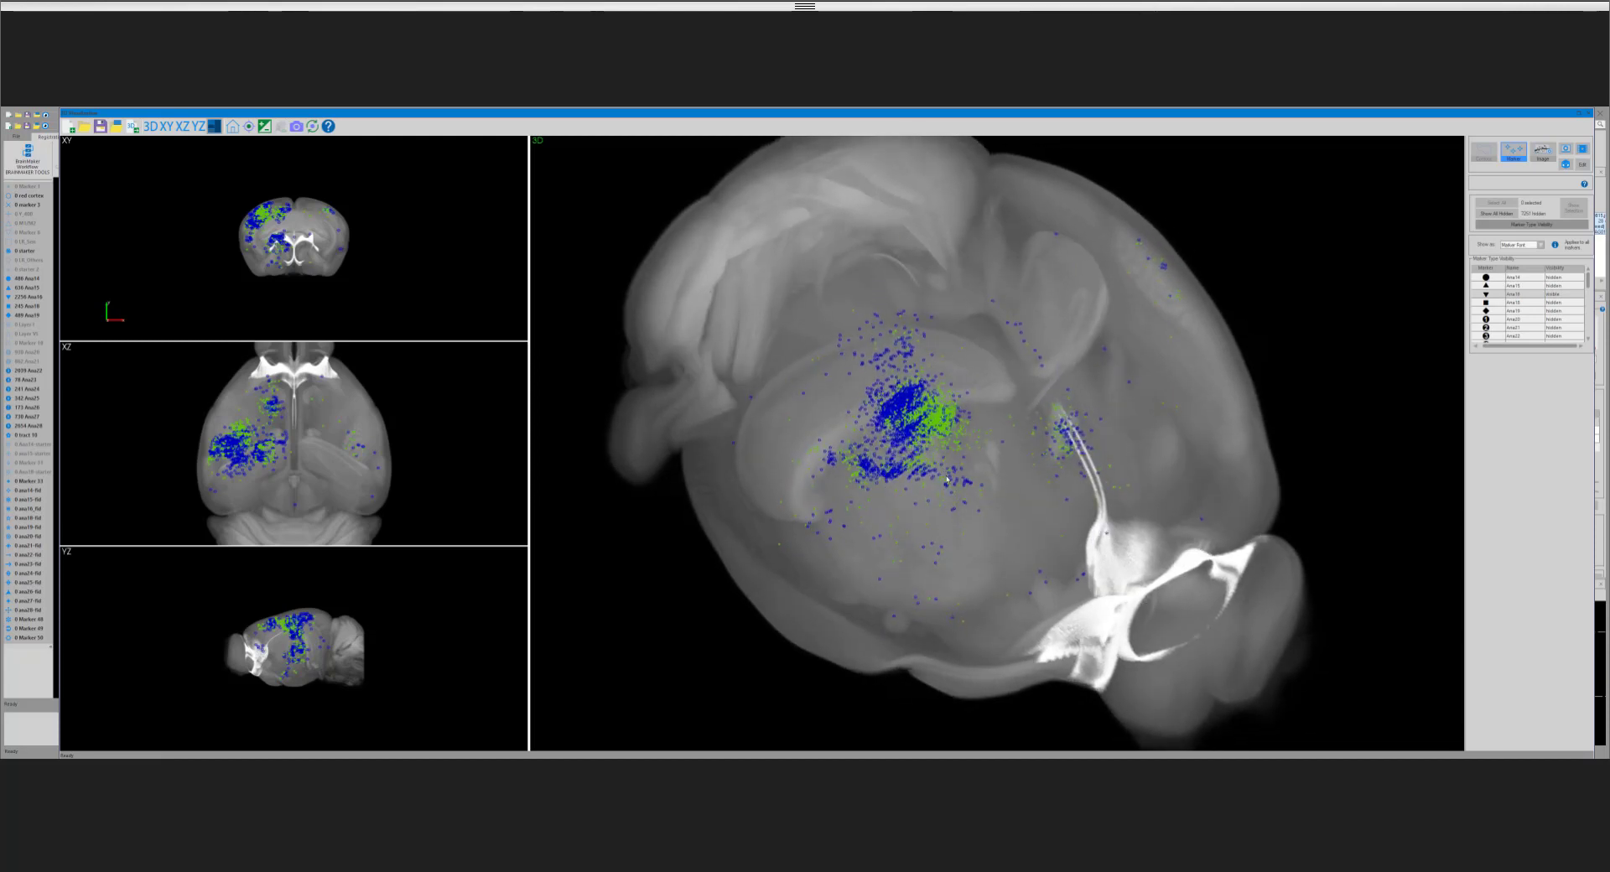
drag(947, 478, 869, 411)
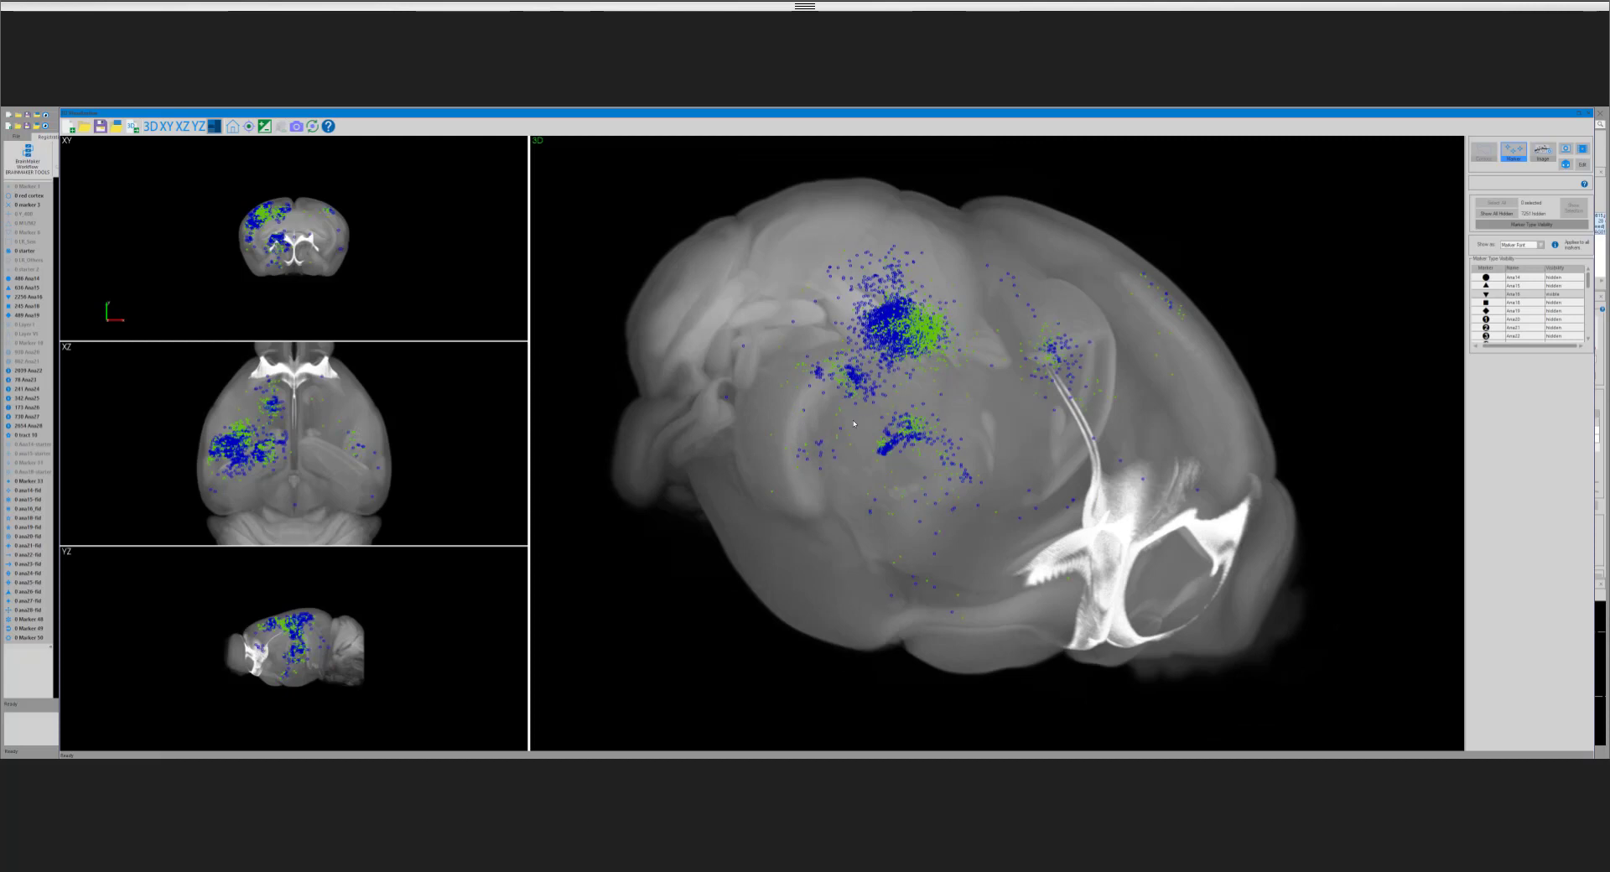
drag(854, 424, 846, 447)
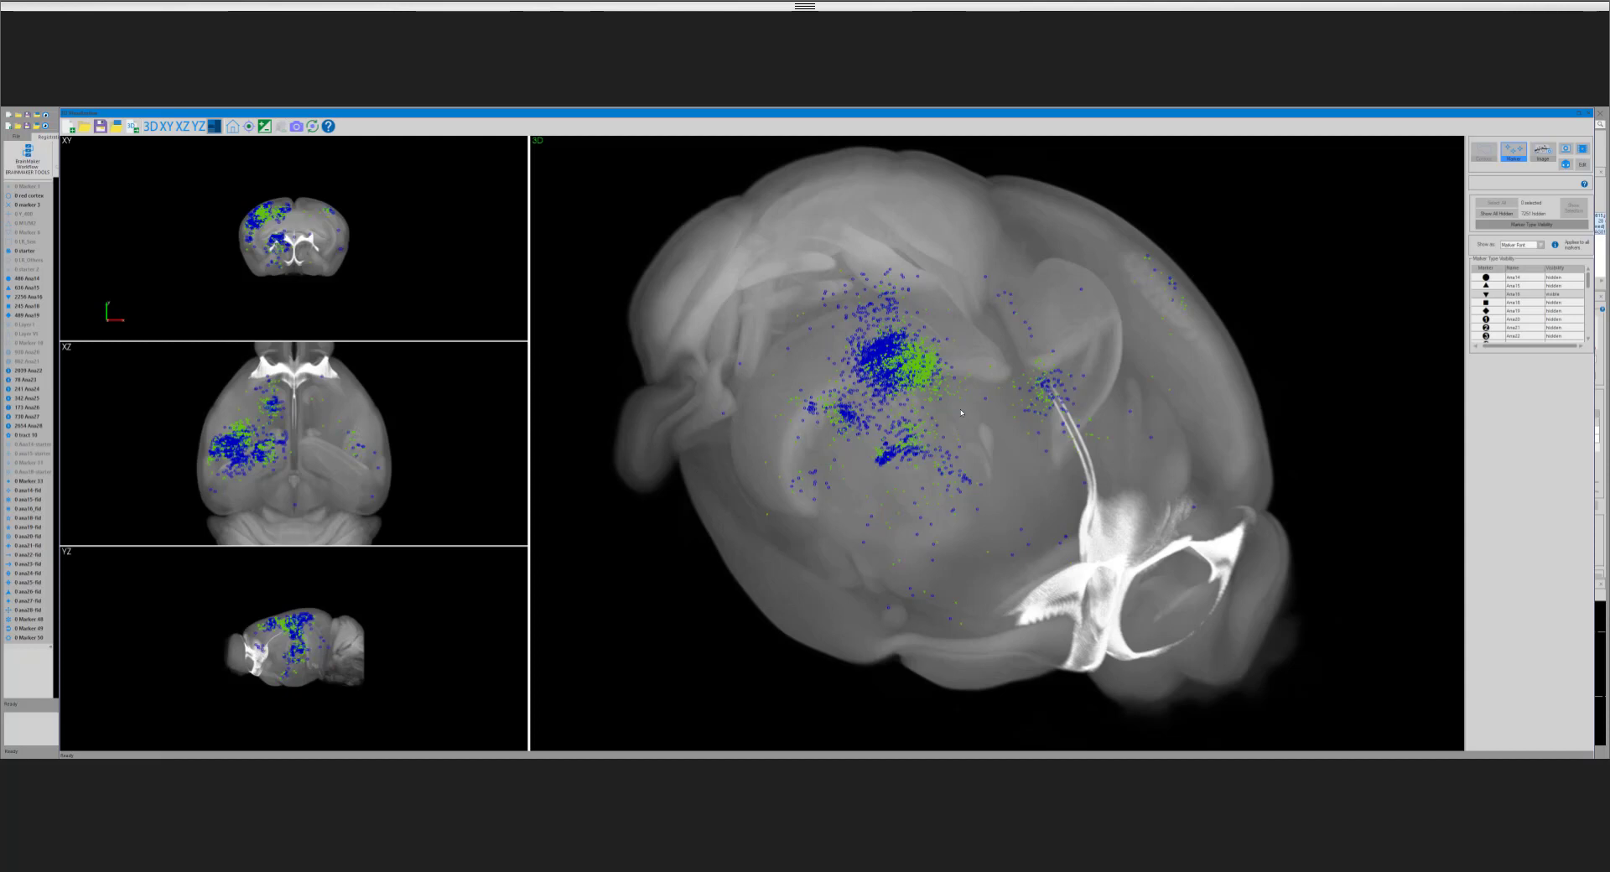
Step: Display the magenta marker type together with the blue and green ones in the 3D brain
scroll(1587, 336, down, 3)
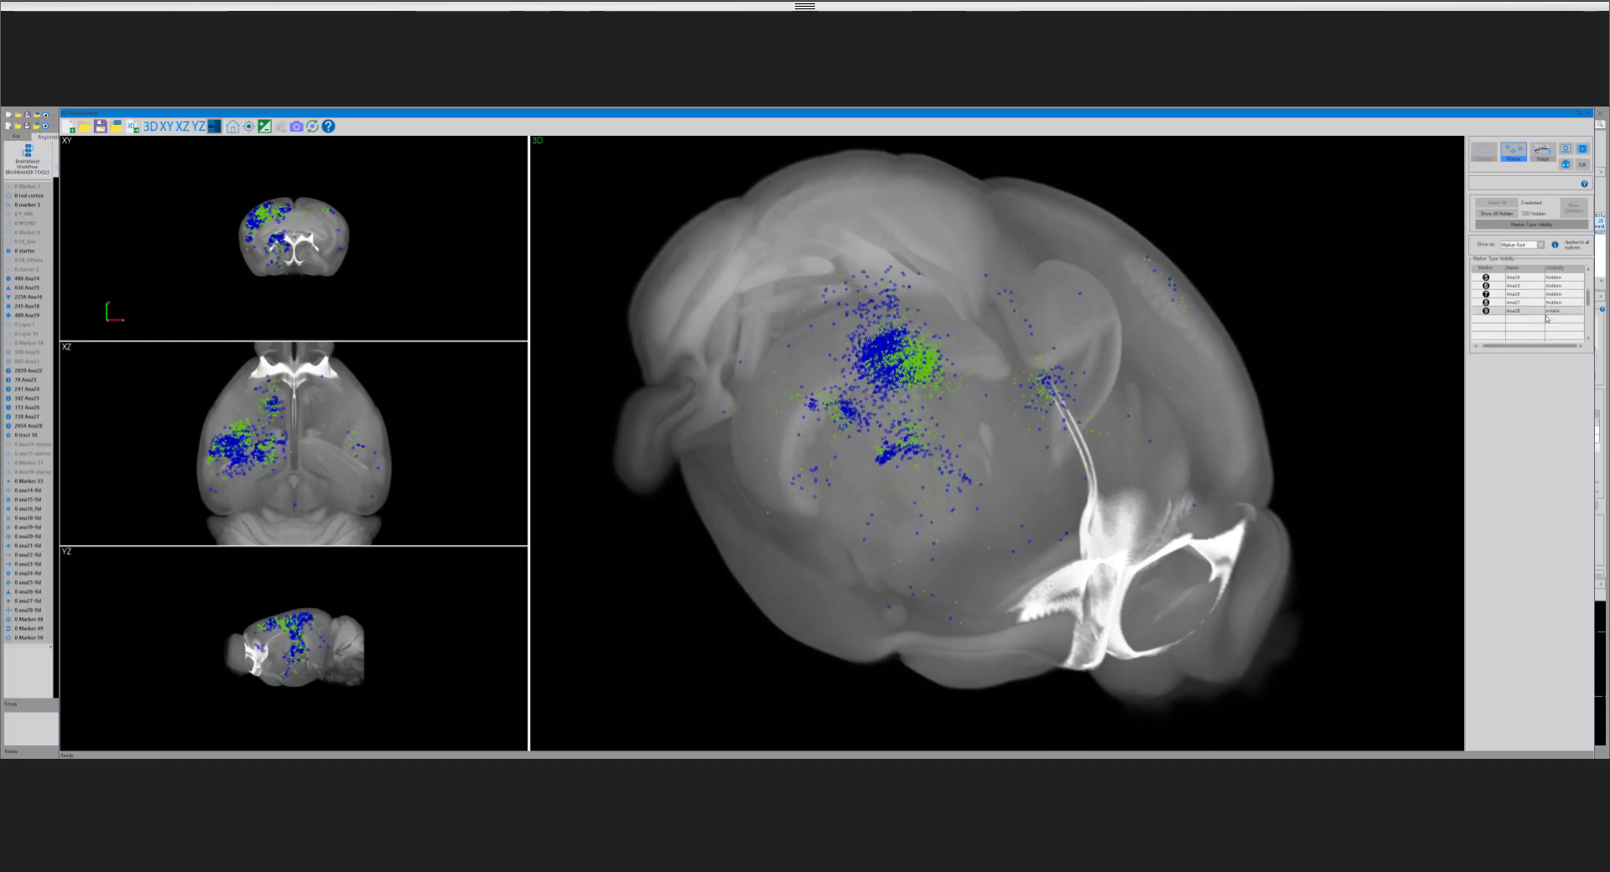
scroll(1547, 318, up, 3)
scroll(1587, 293, up, 1)
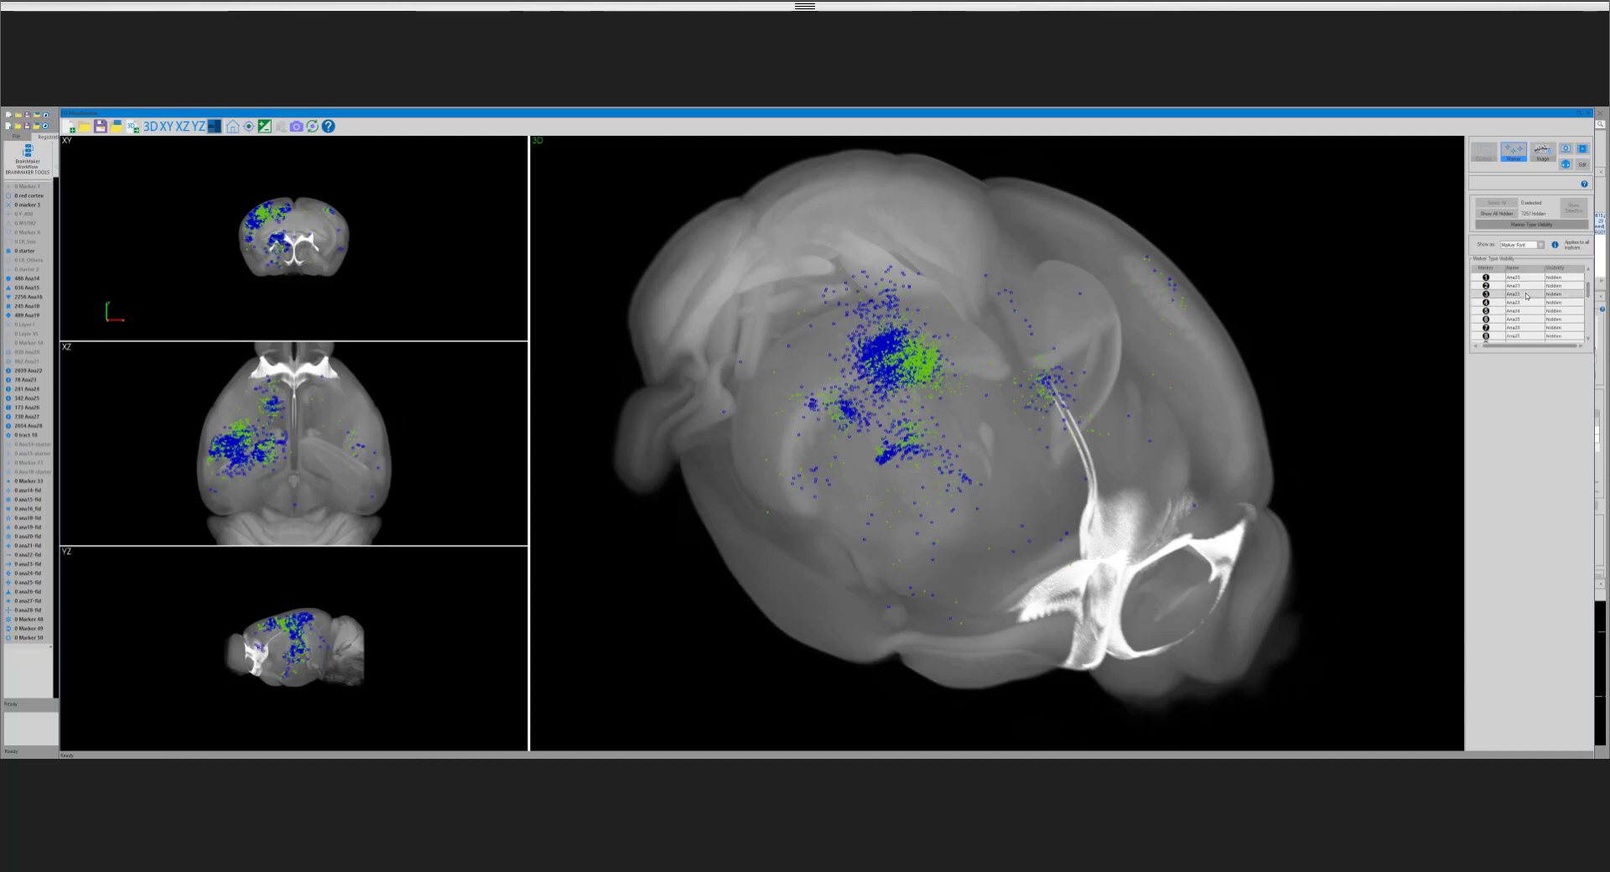
drag(938, 379, 796, 475)
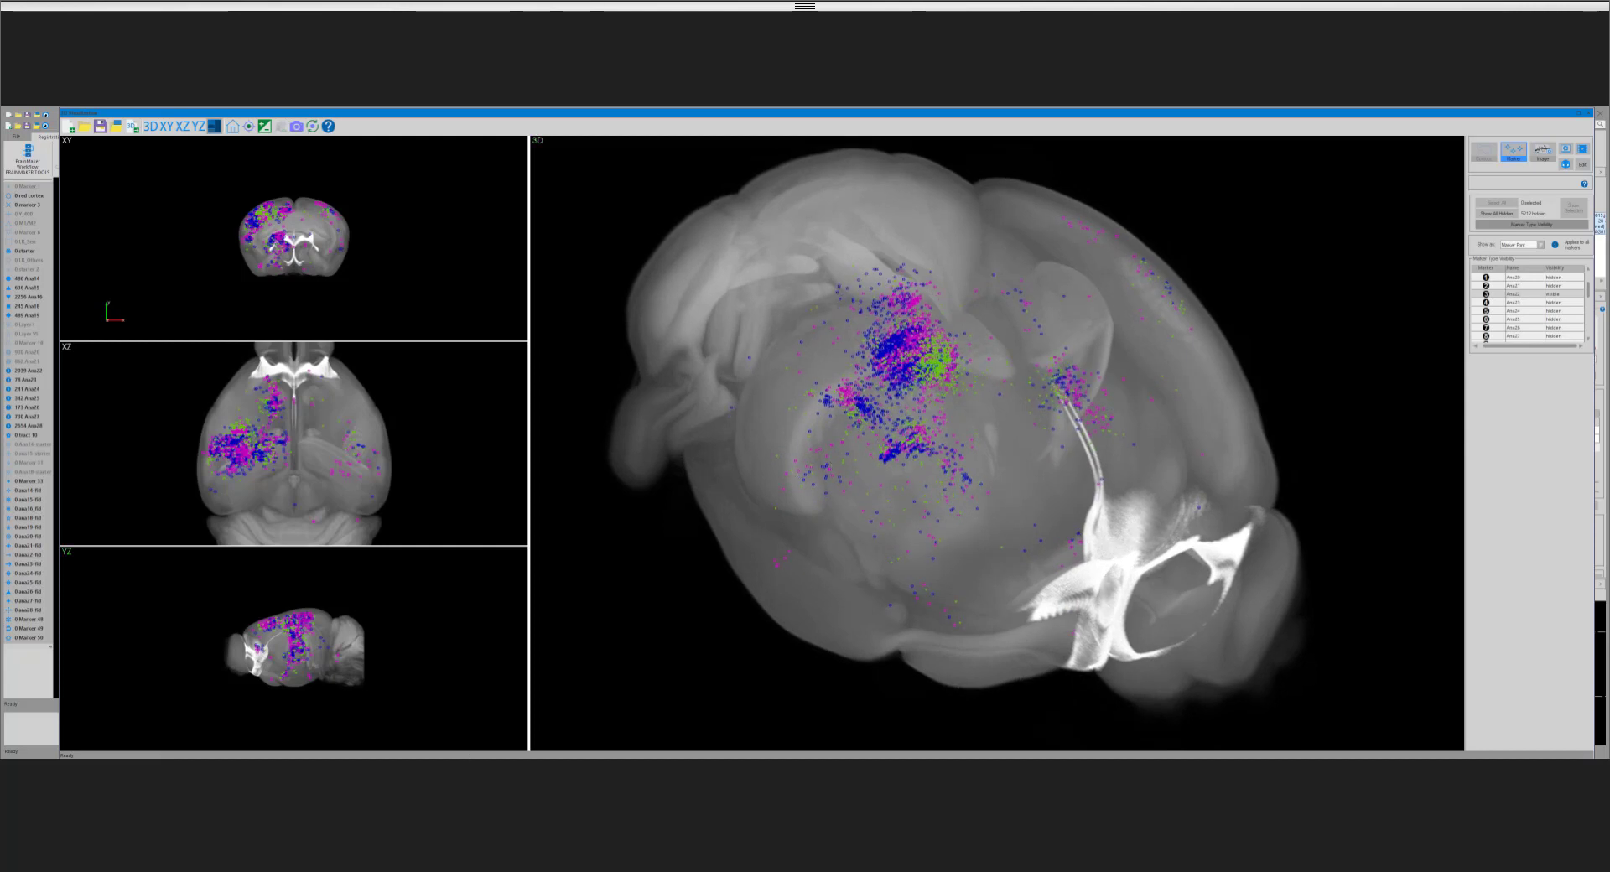
Step: Switch to the NeuroInfo window with the section images and view an anterior, a posterior and an intermediate coronal section through the orthogonal view
mouse_move(380, 767)
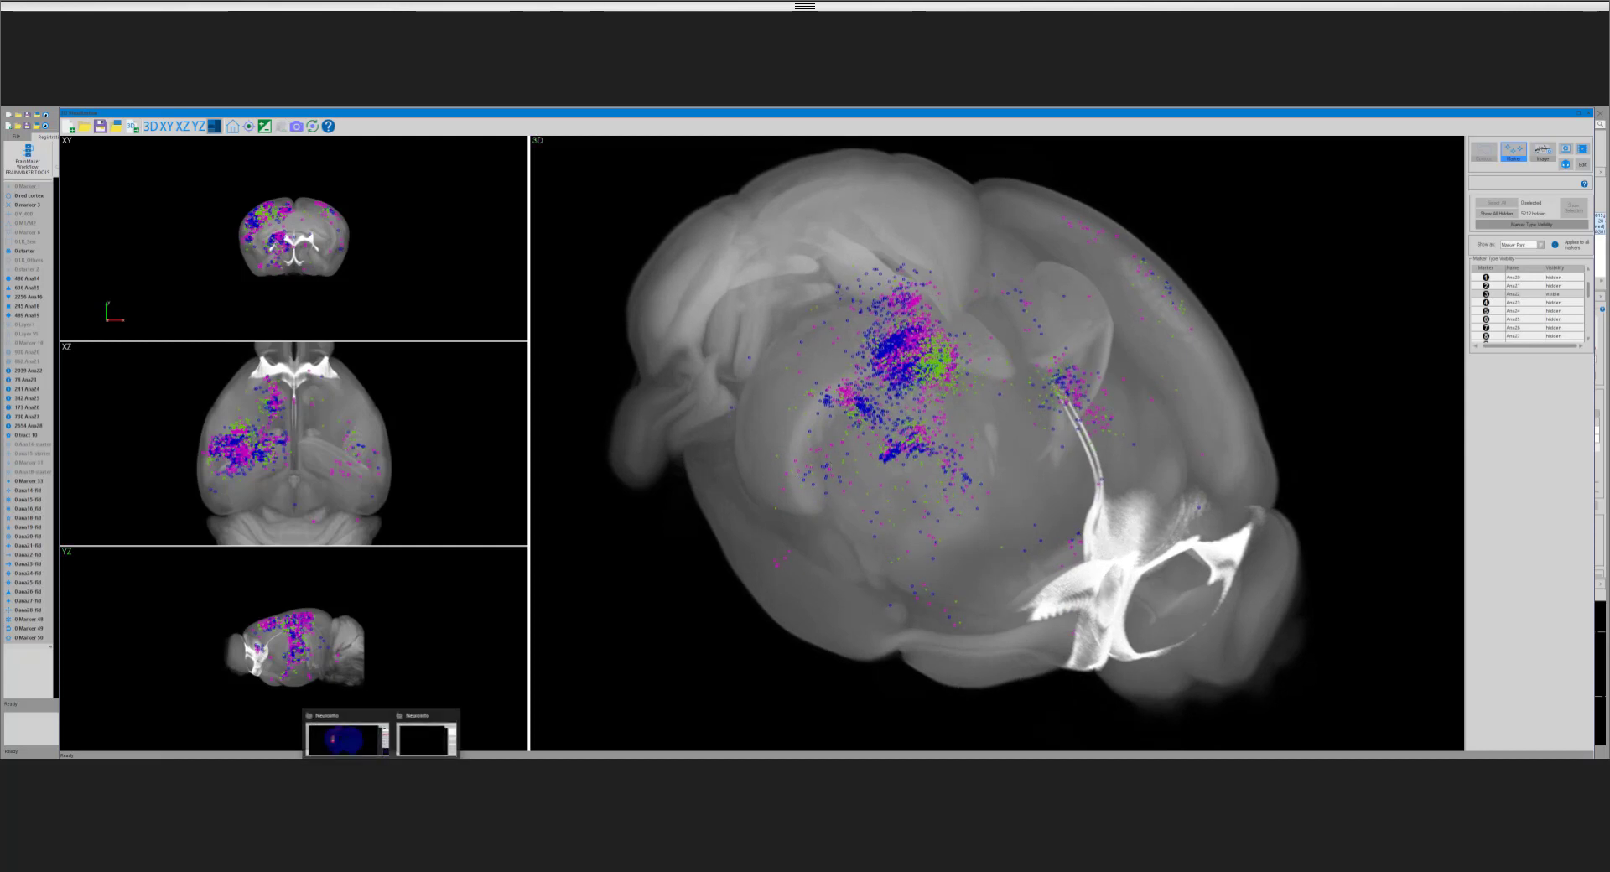
click(347, 738)
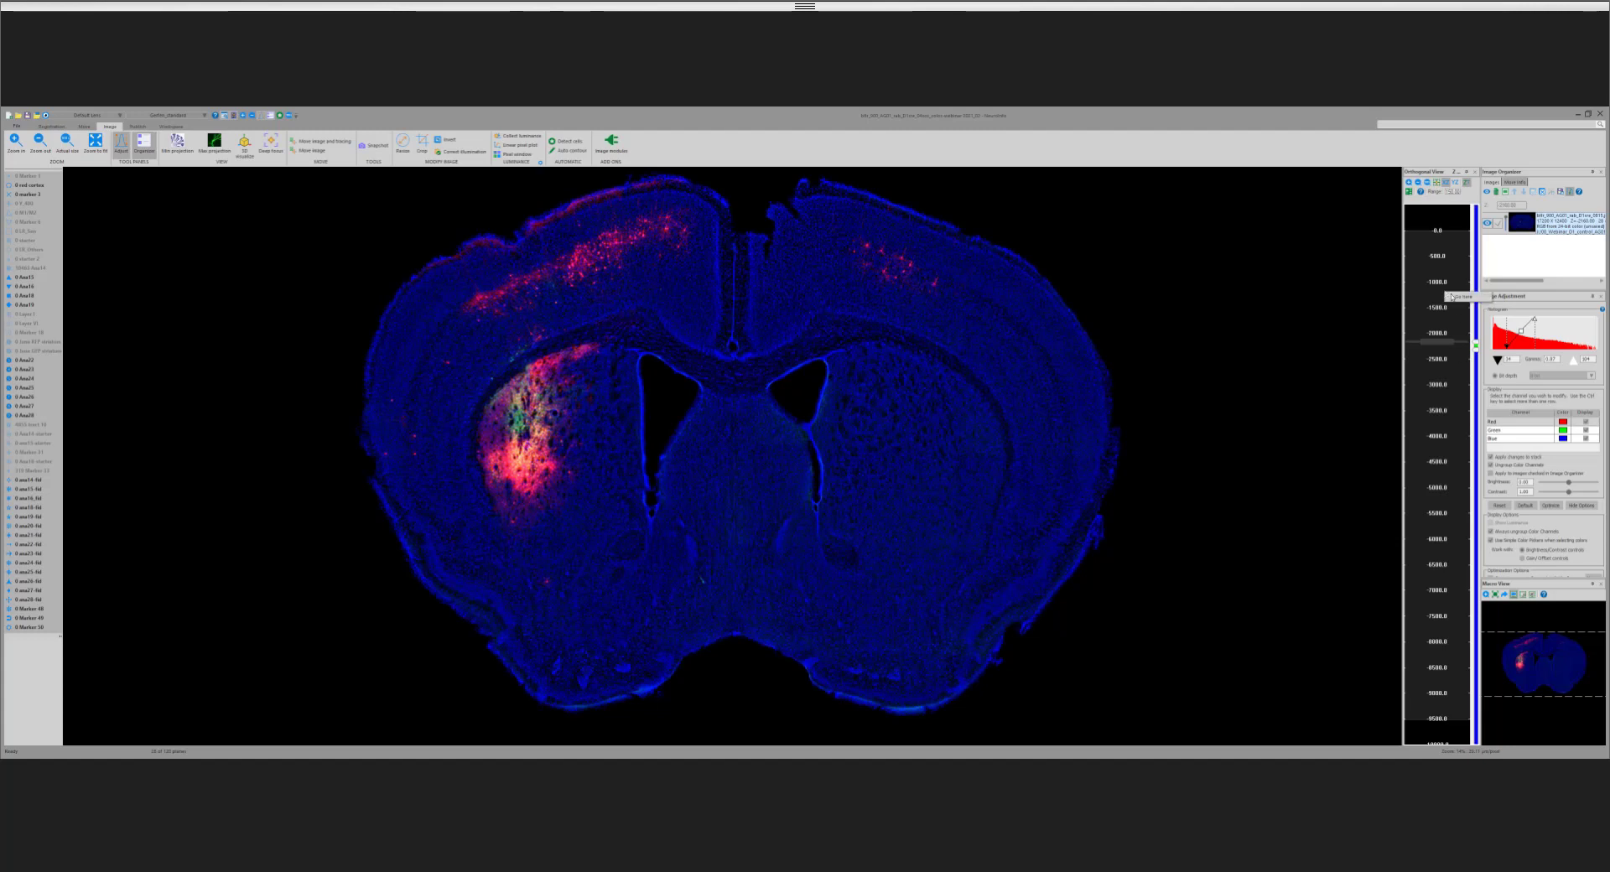
click(1451, 294)
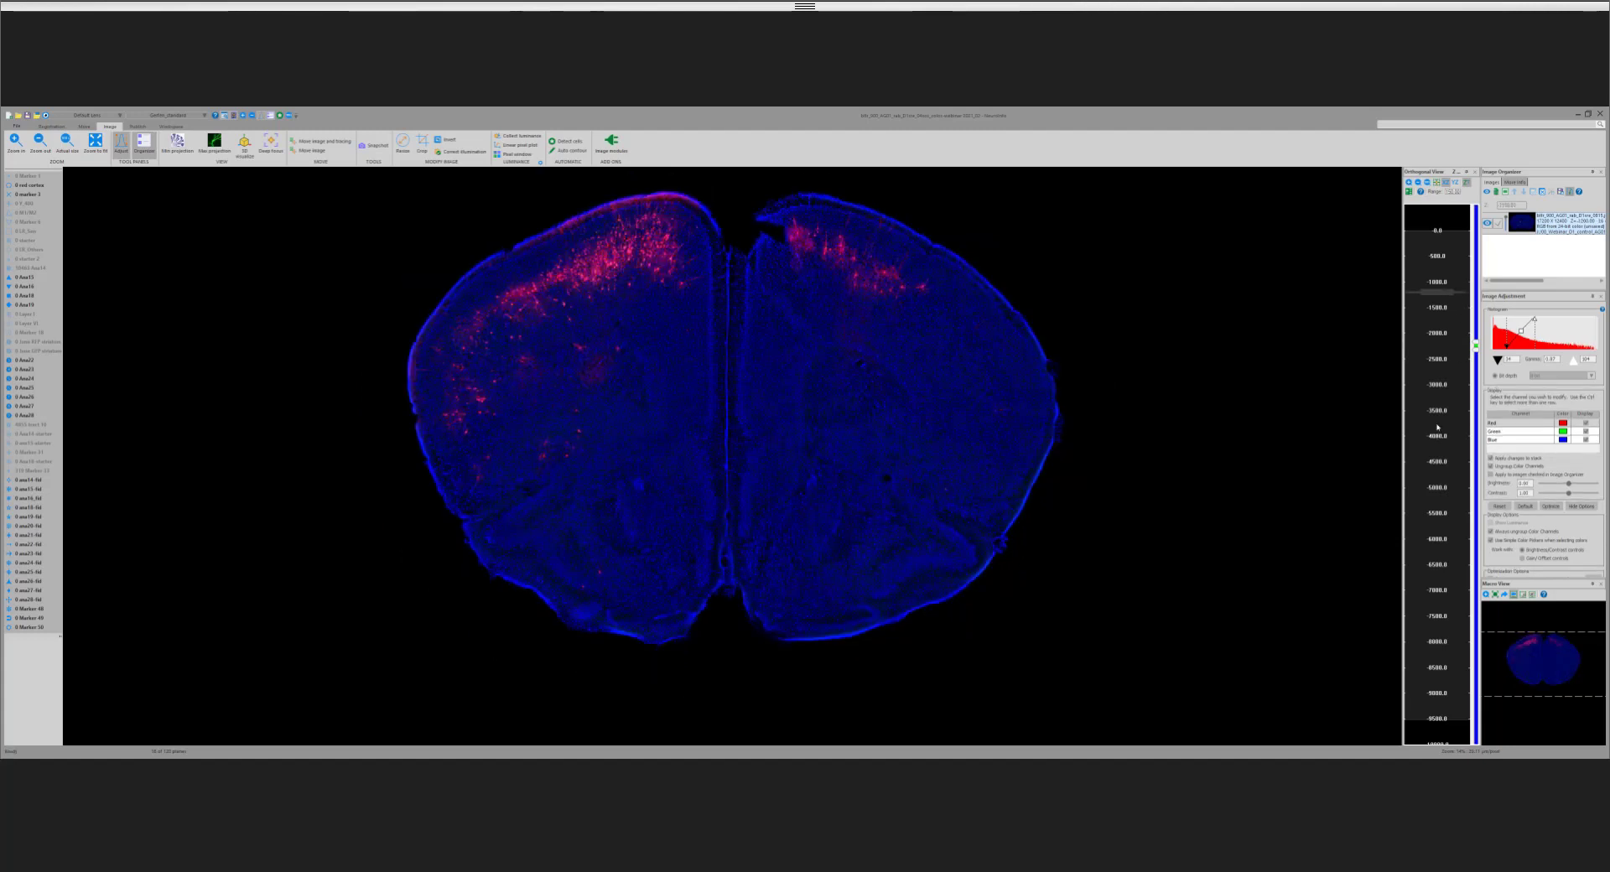
click(1438, 427)
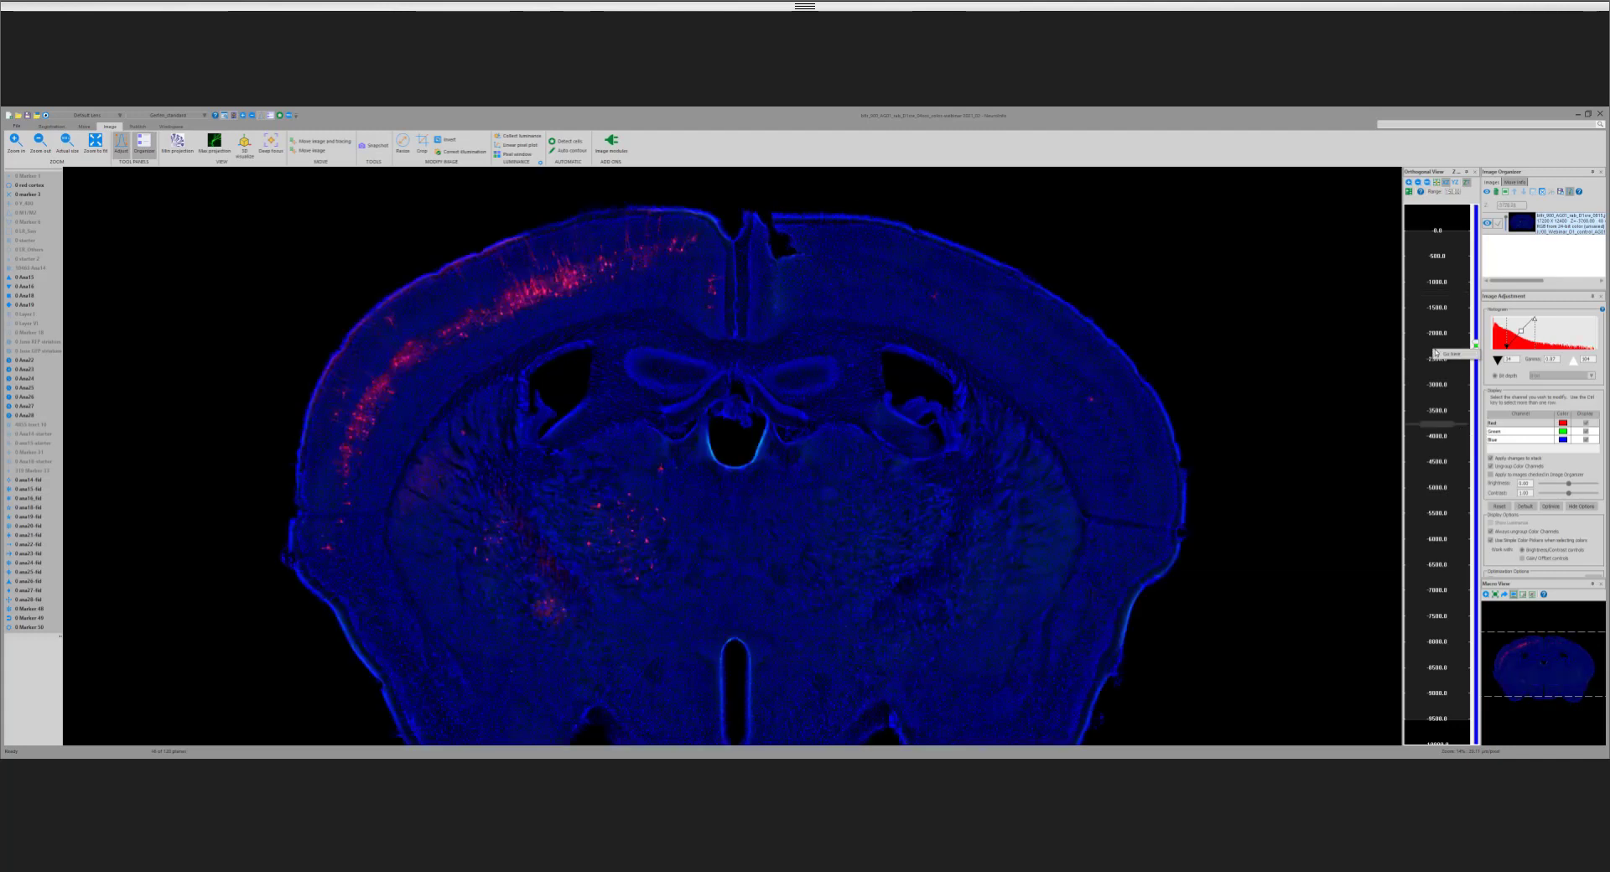
click(1448, 355)
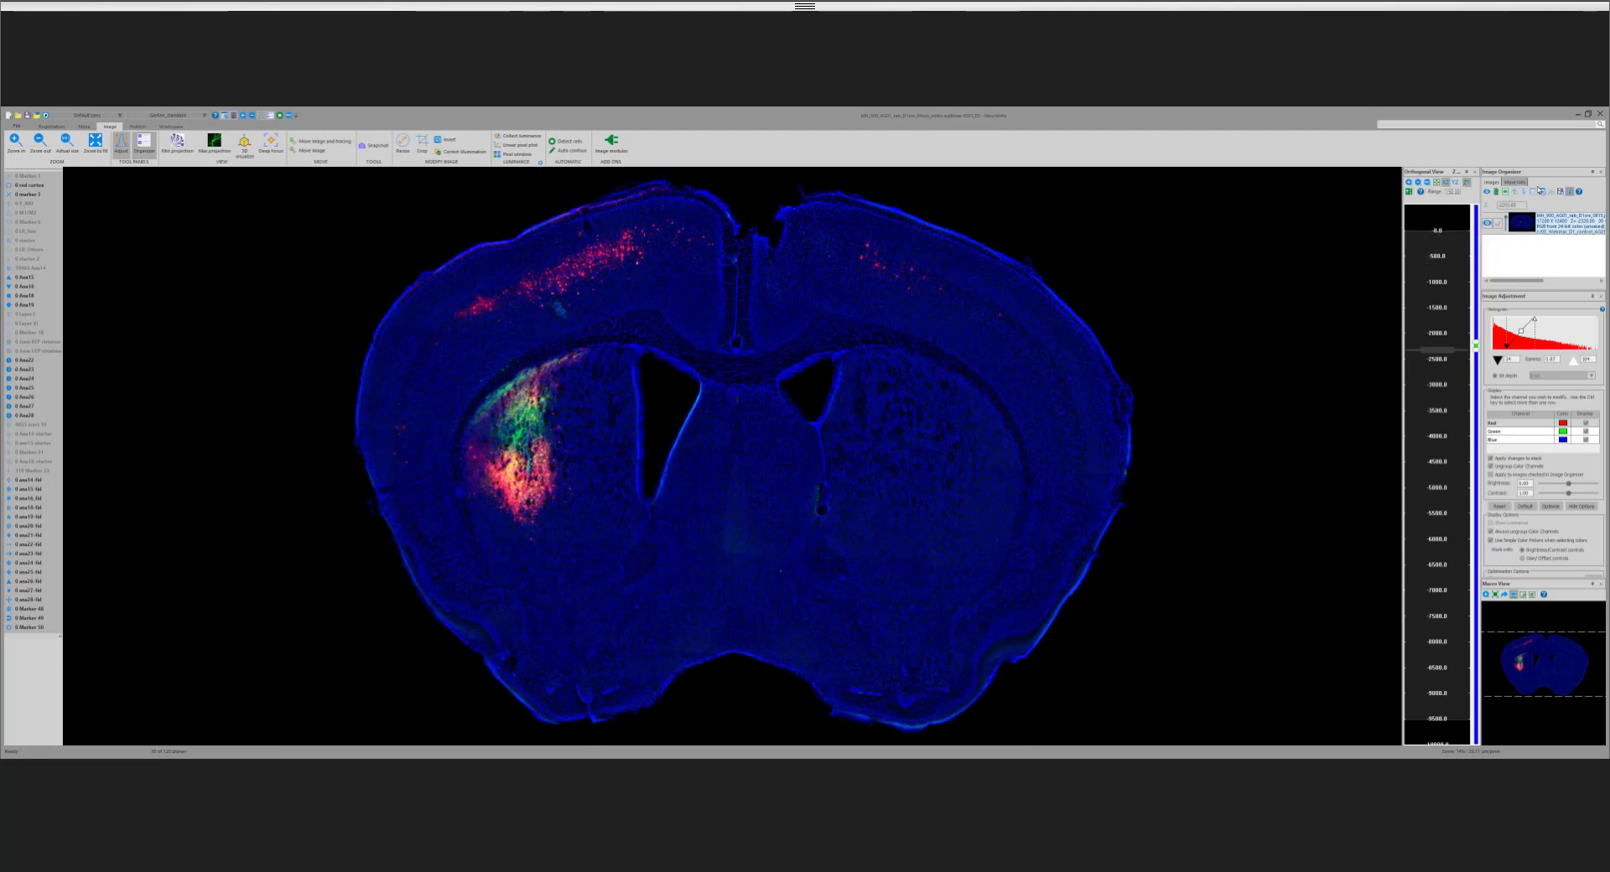
Step: Toggle the blue channel's display to compare the red and green labelling with and without it, leaving all channels displayed
click(1586, 441)
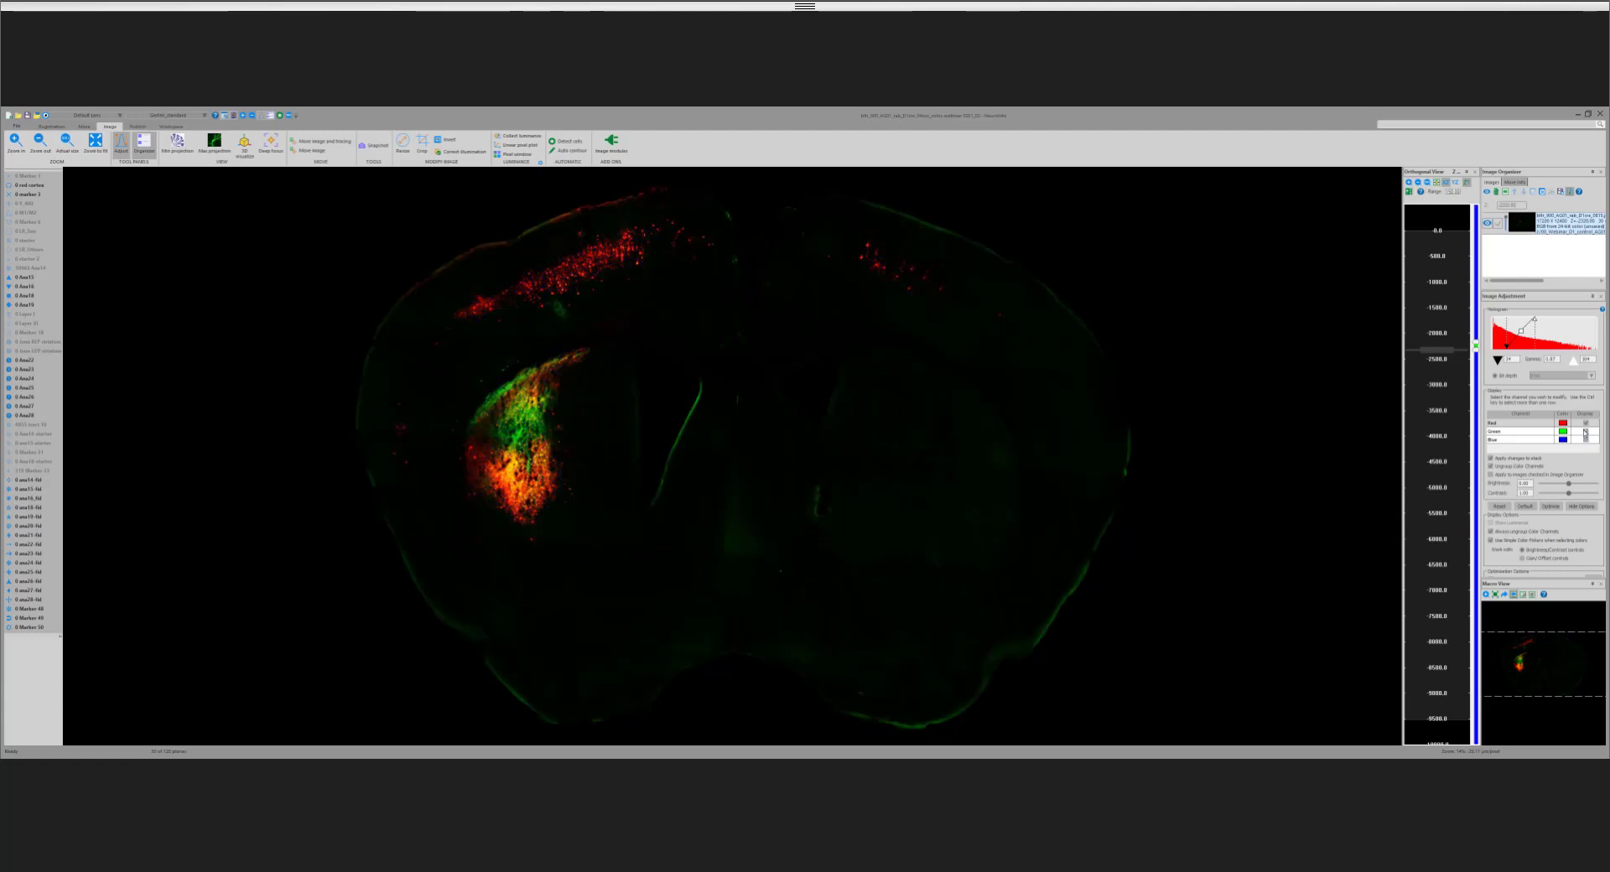
click(1586, 441)
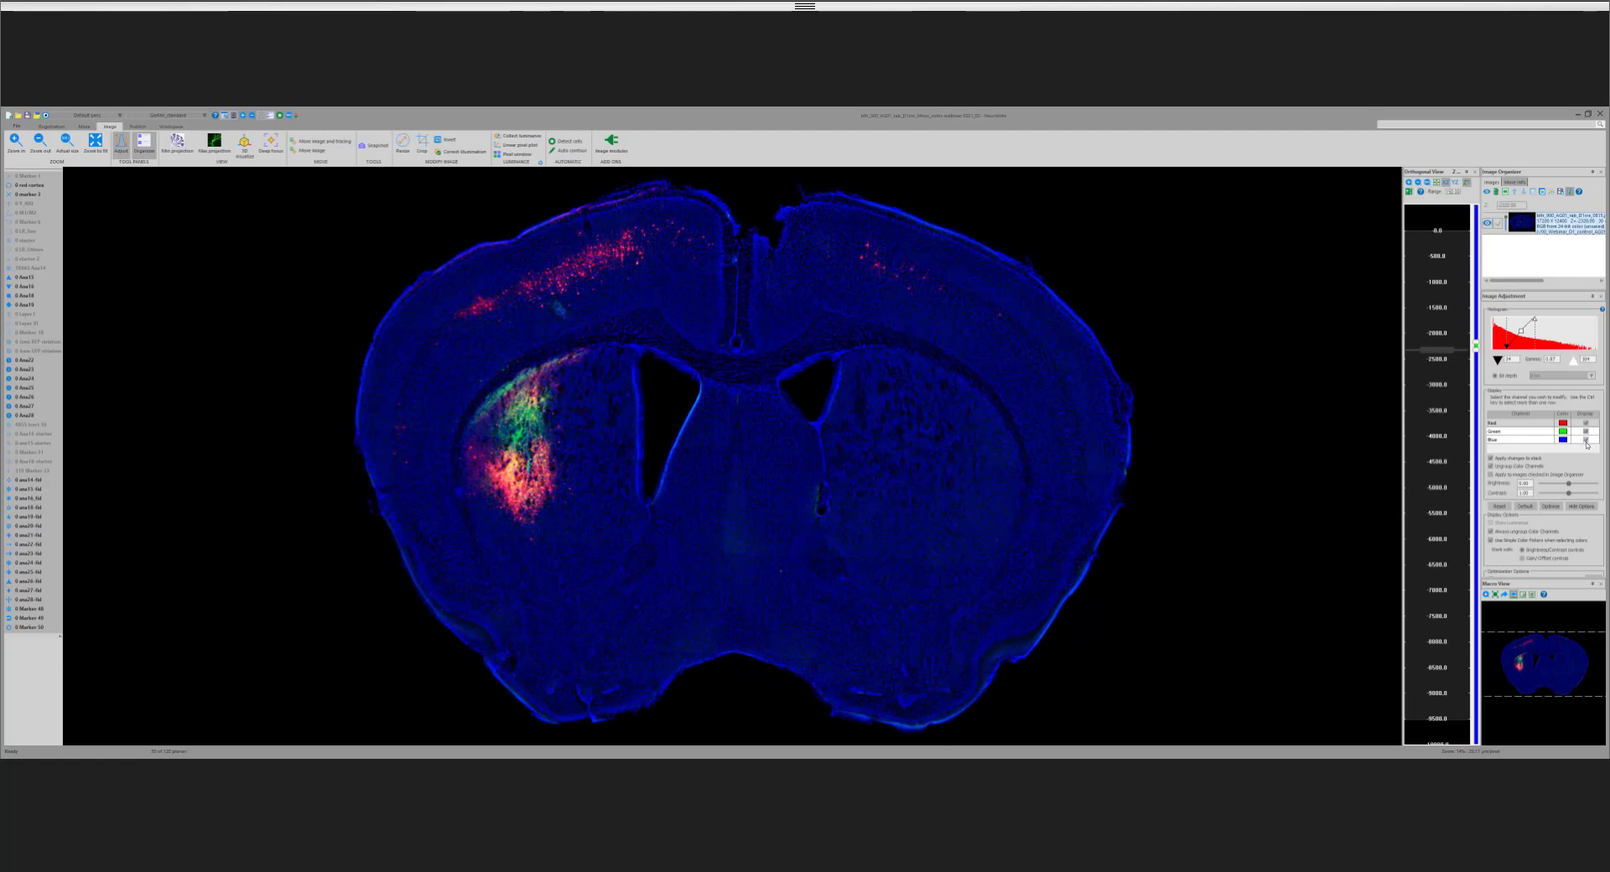
click(1586, 441)
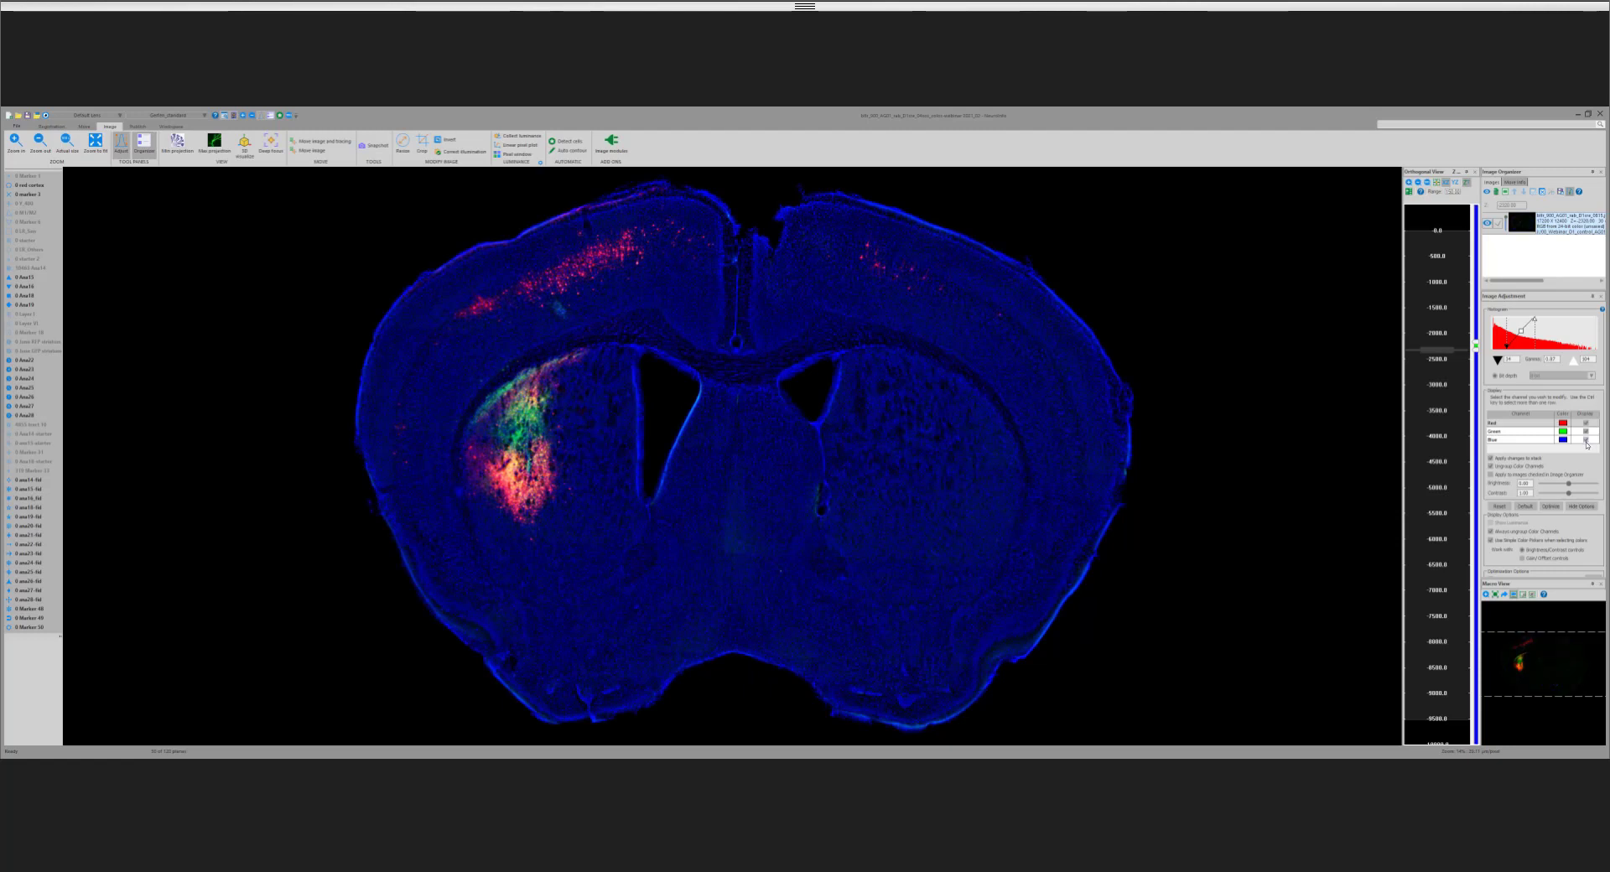
click(1586, 440)
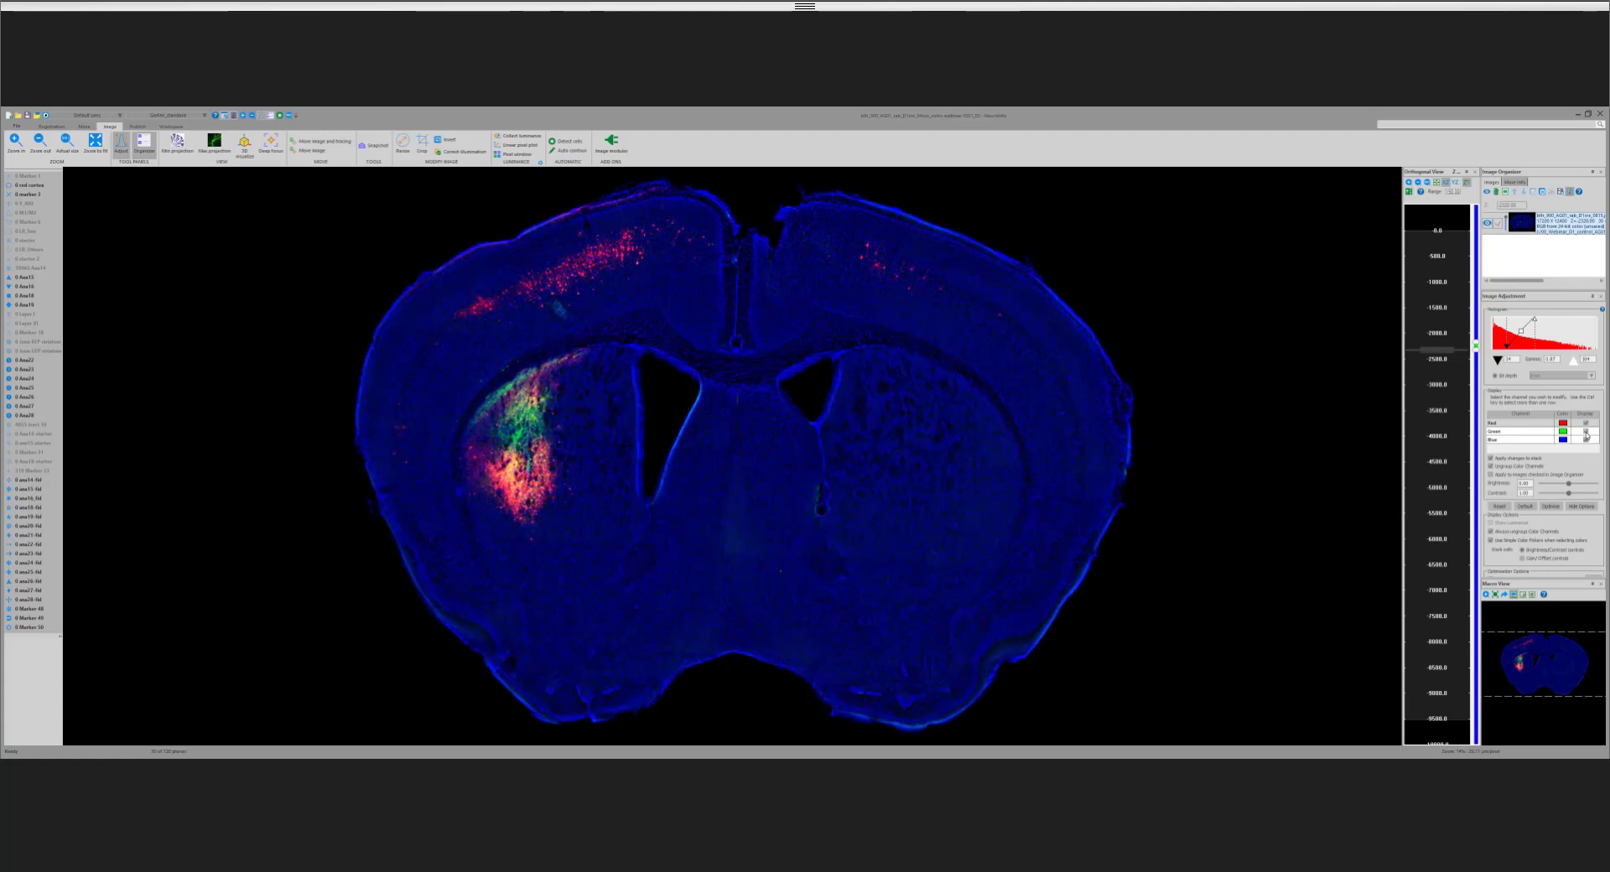
click(1586, 424)
Step: Zoom in on the red-labelled cells in the cortex, inspect the labelled striatum, and return to the cortical cells
click(242, 117)
drag(483, 258, 642, 338)
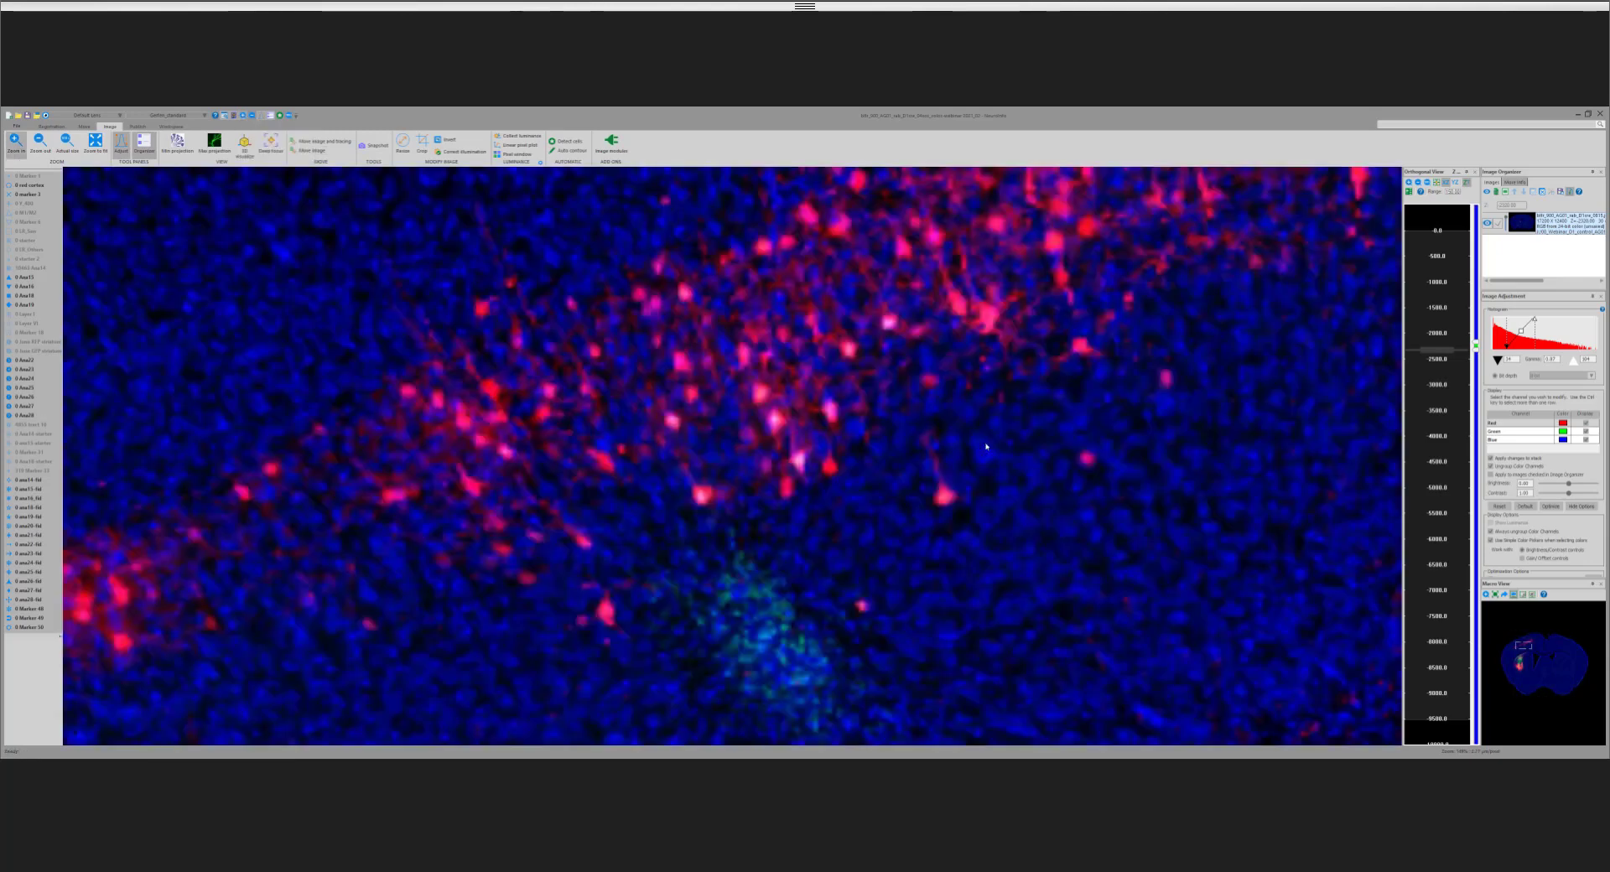
click(1519, 666)
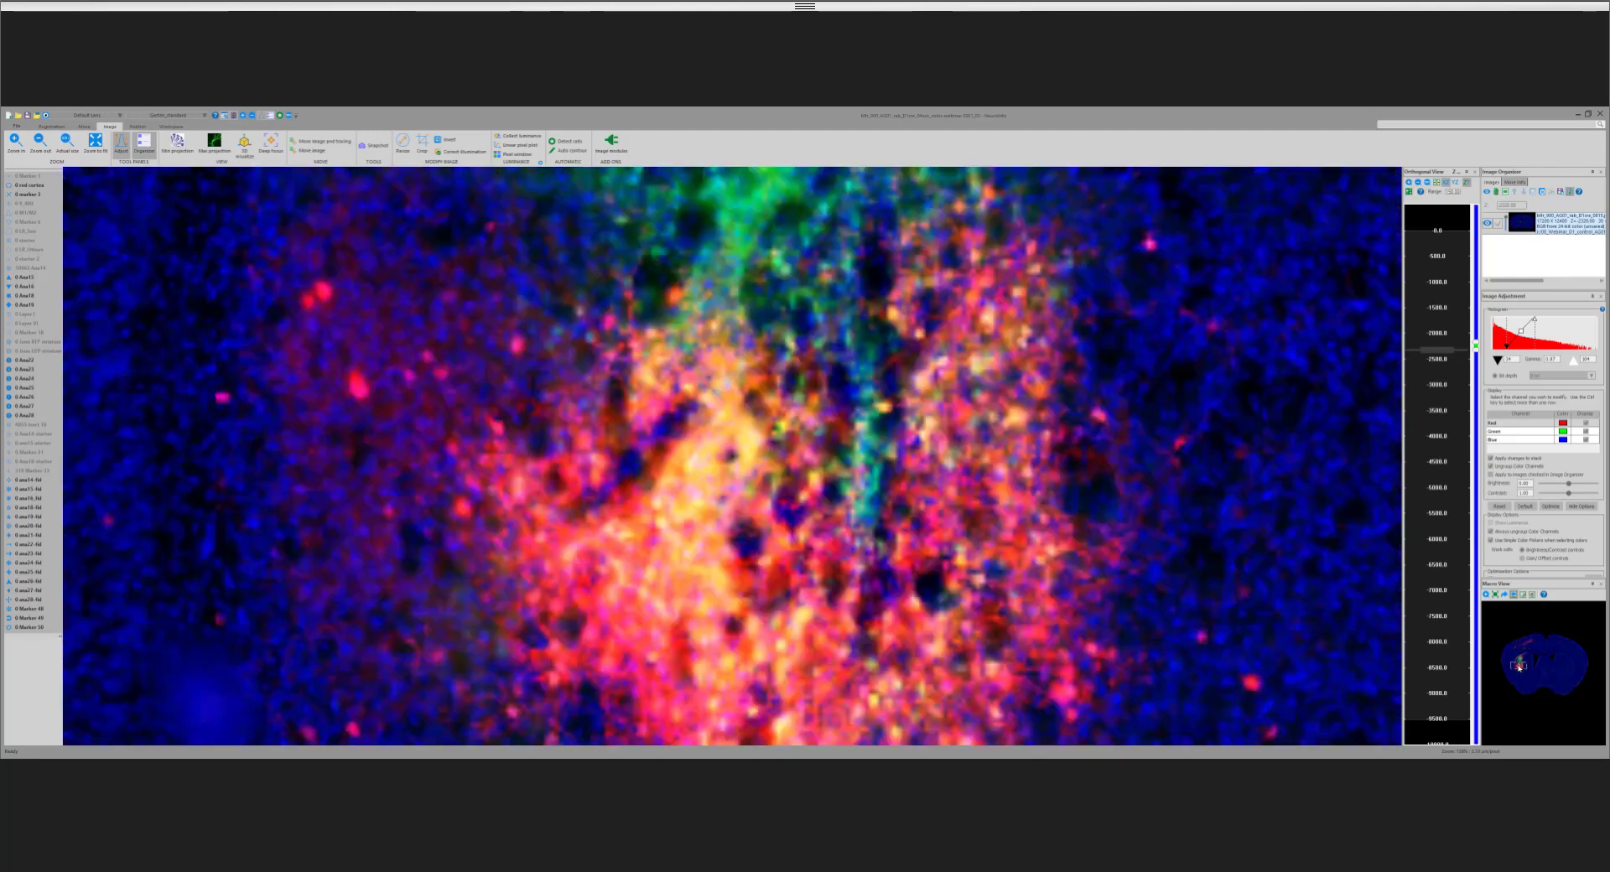
click(1527, 646)
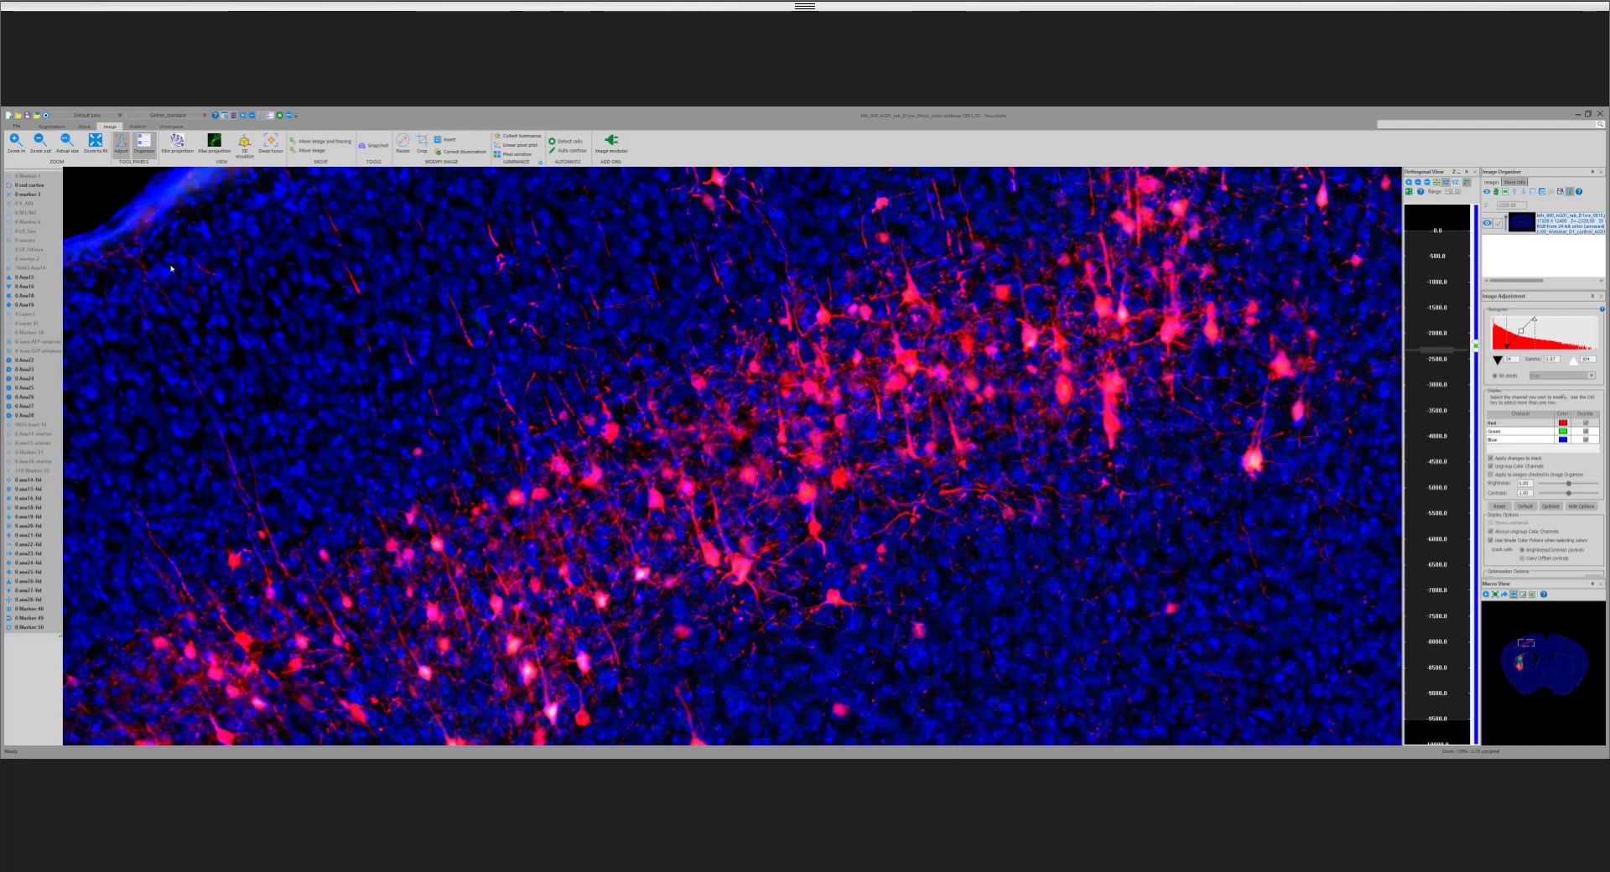
Step: Toggle the cyan cell-detection markers' display to compare the cortical cells with and without them, leaving the markers displayed
right_click(34, 269)
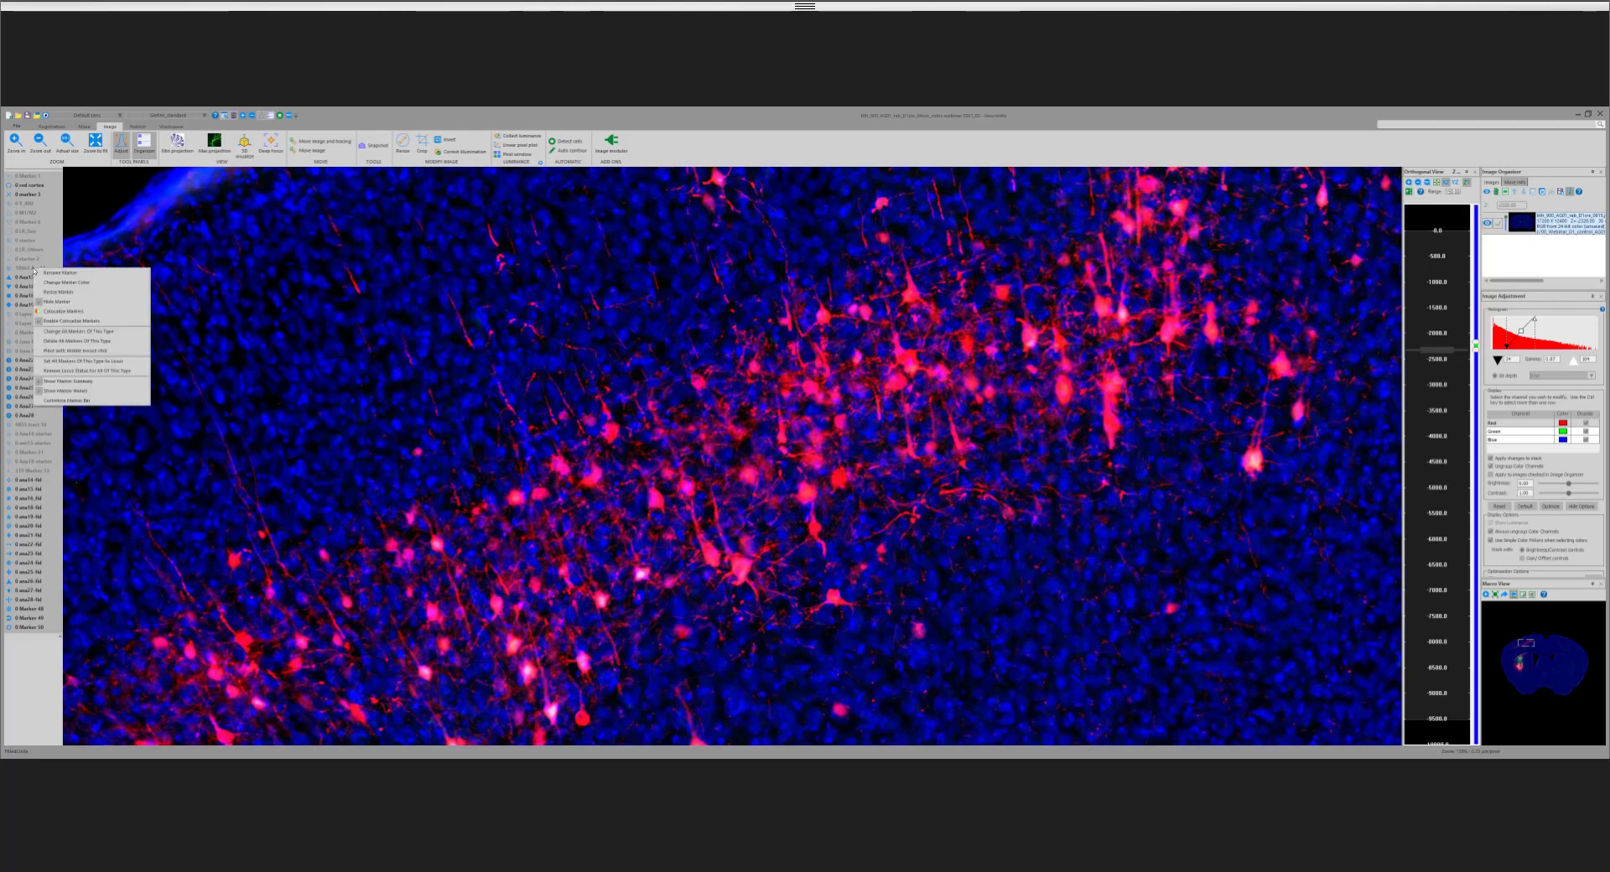
click(64, 302)
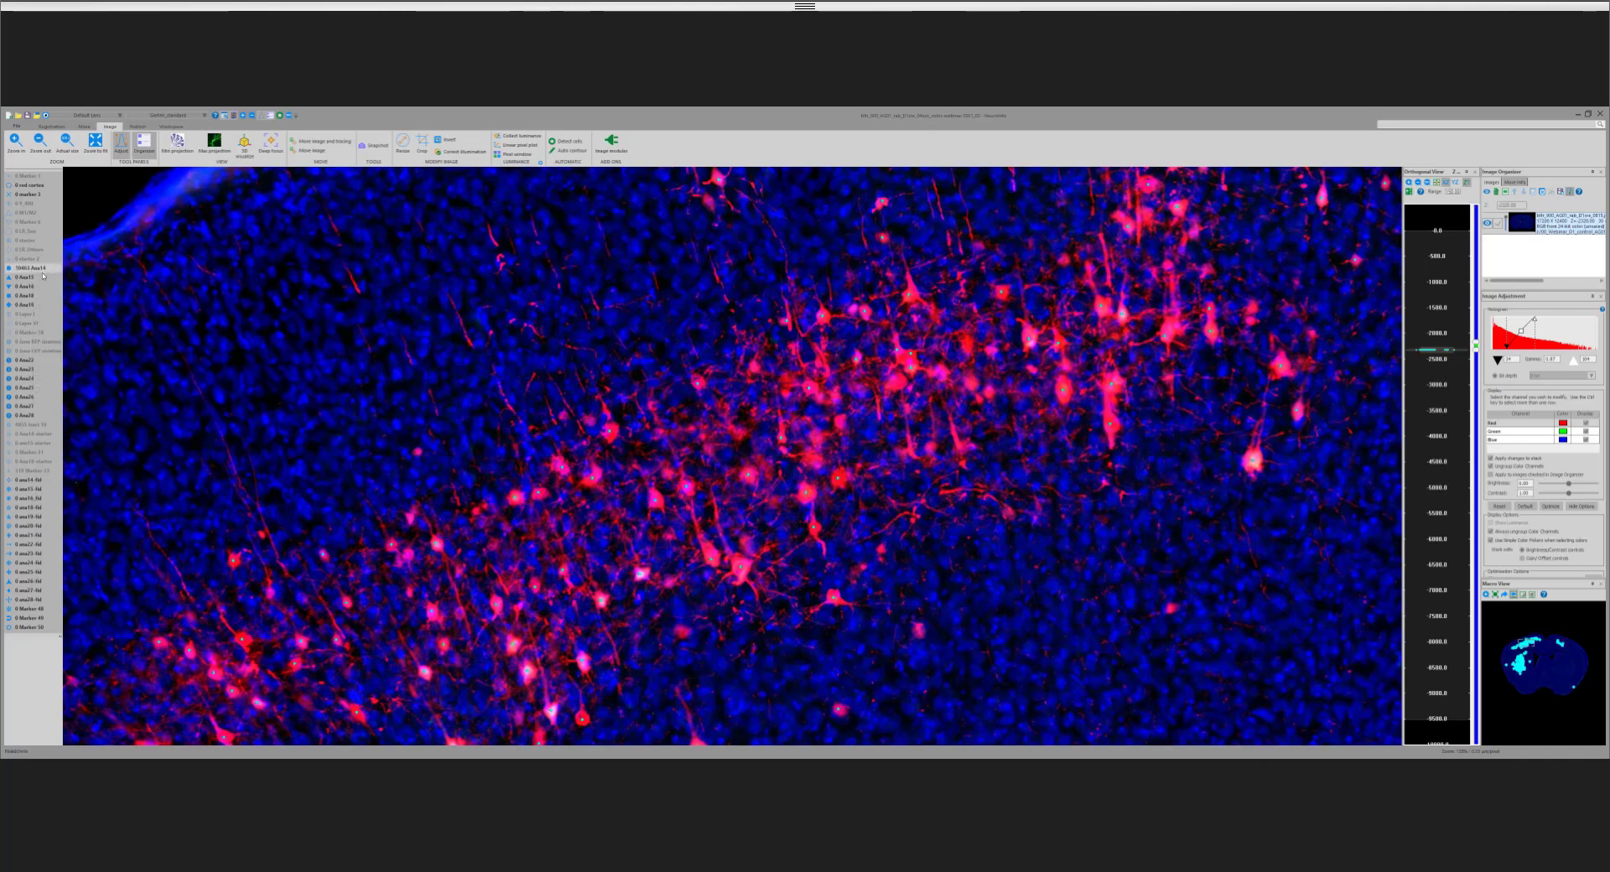
right_click(38, 270)
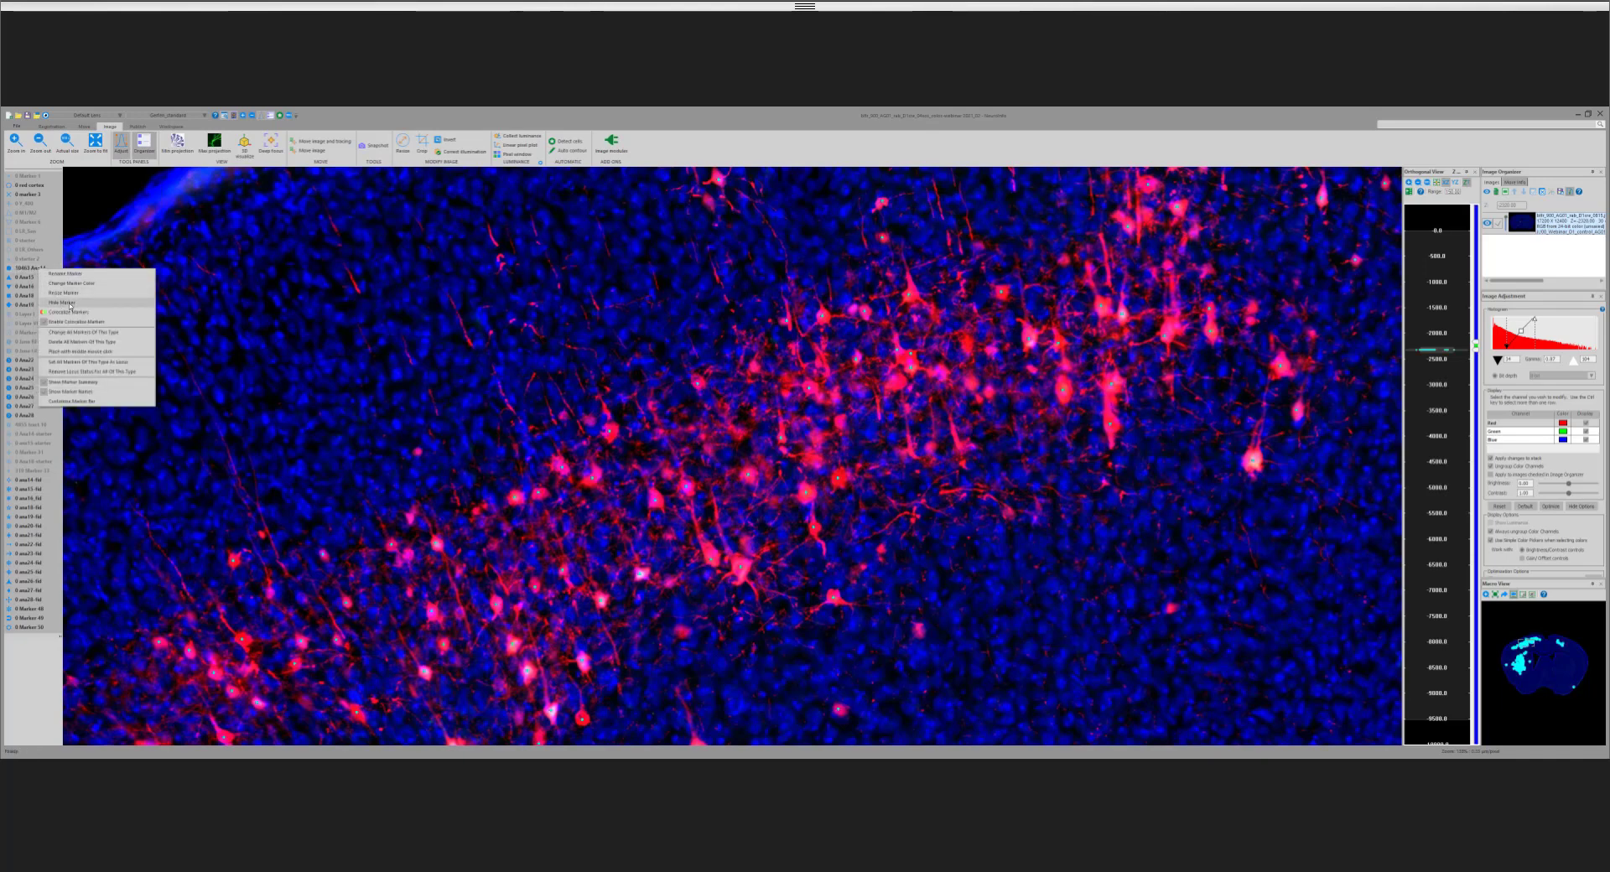
click(71, 303)
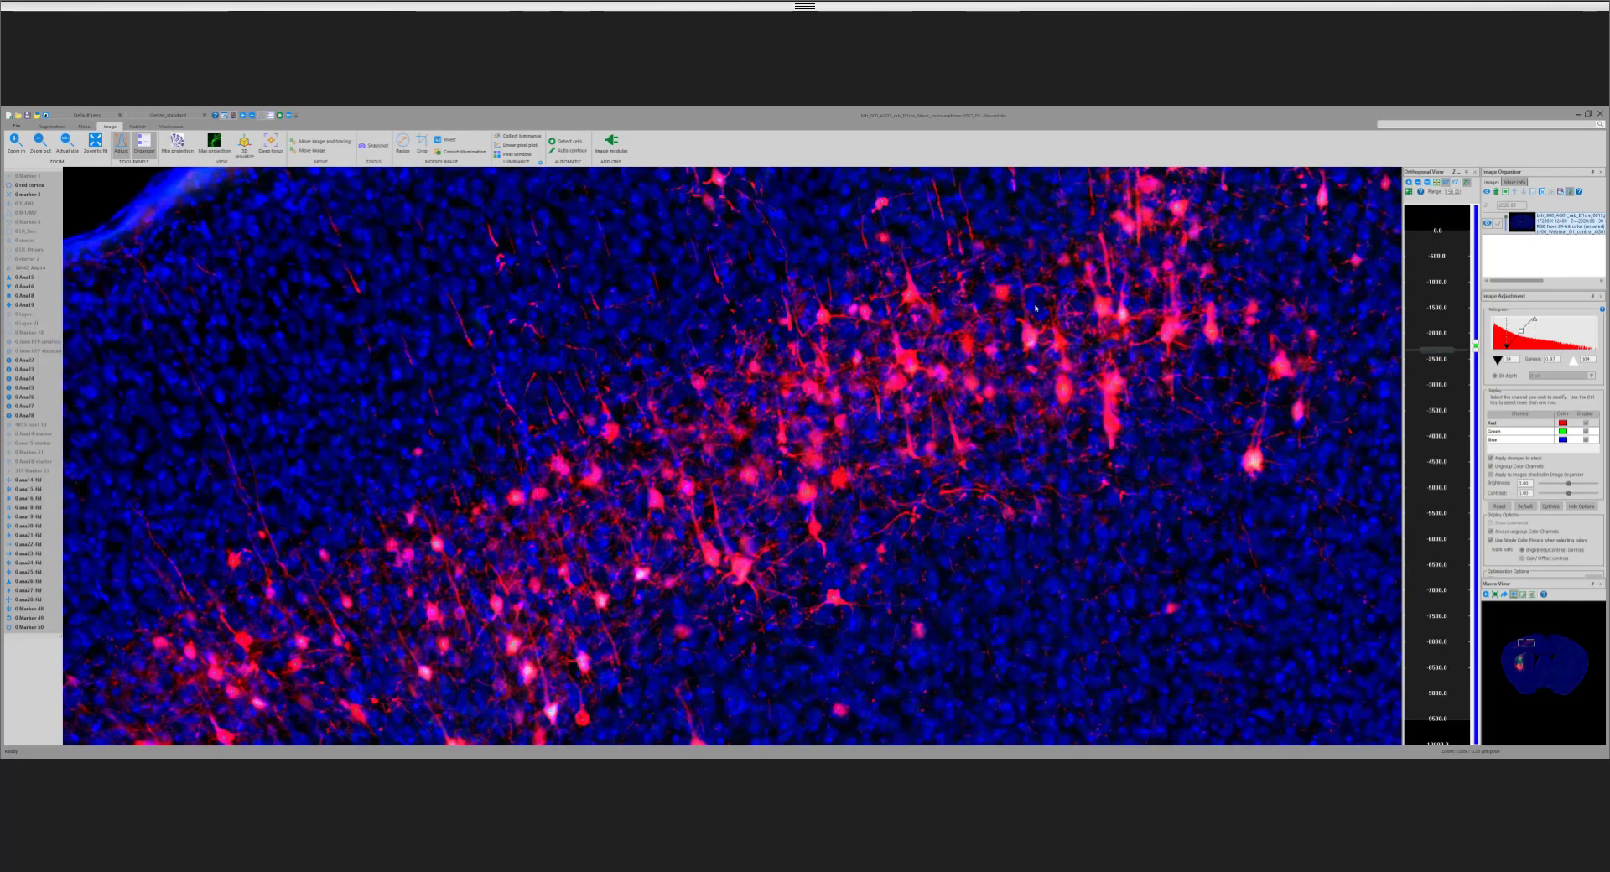
right_click(33, 269)
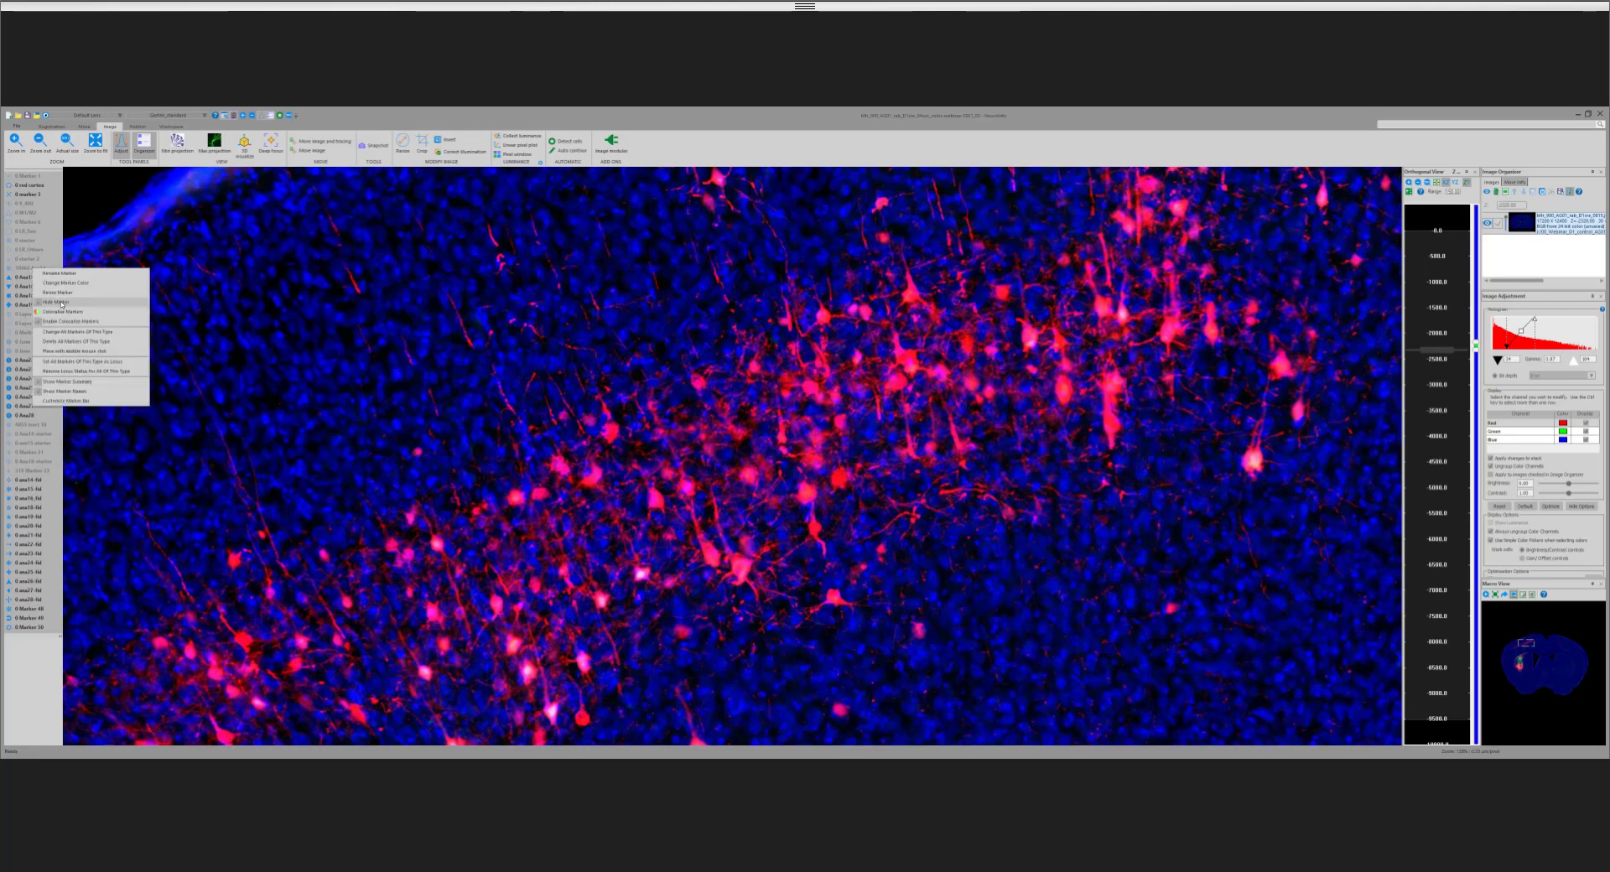
click(61, 302)
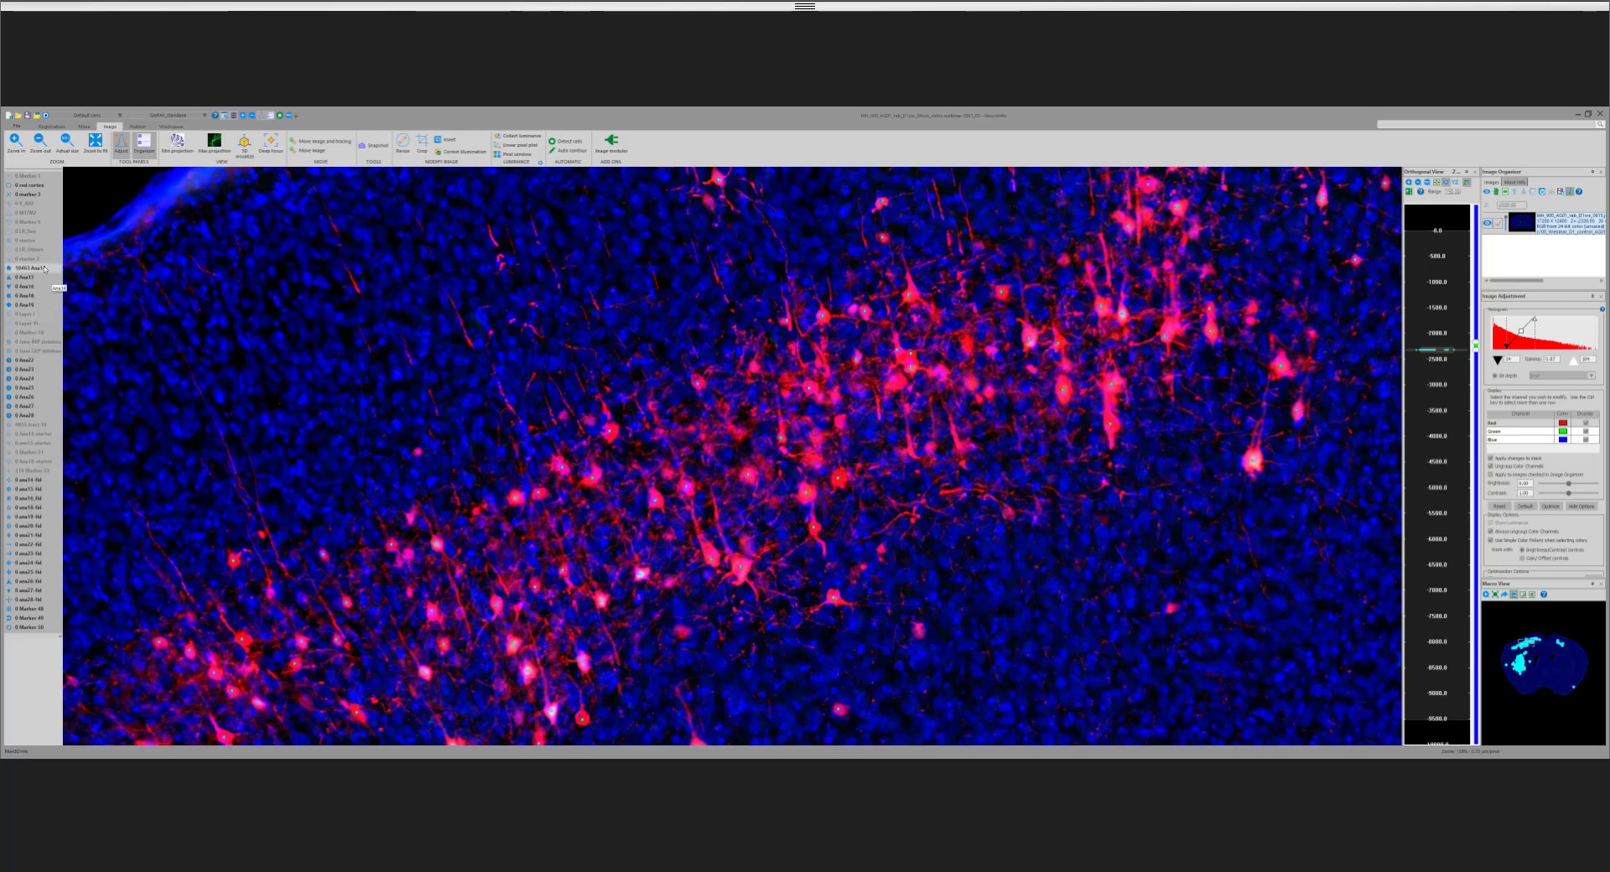
Step: Resize the cyan cell-detection markers by their thickness in two passes
right_click(44, 268)
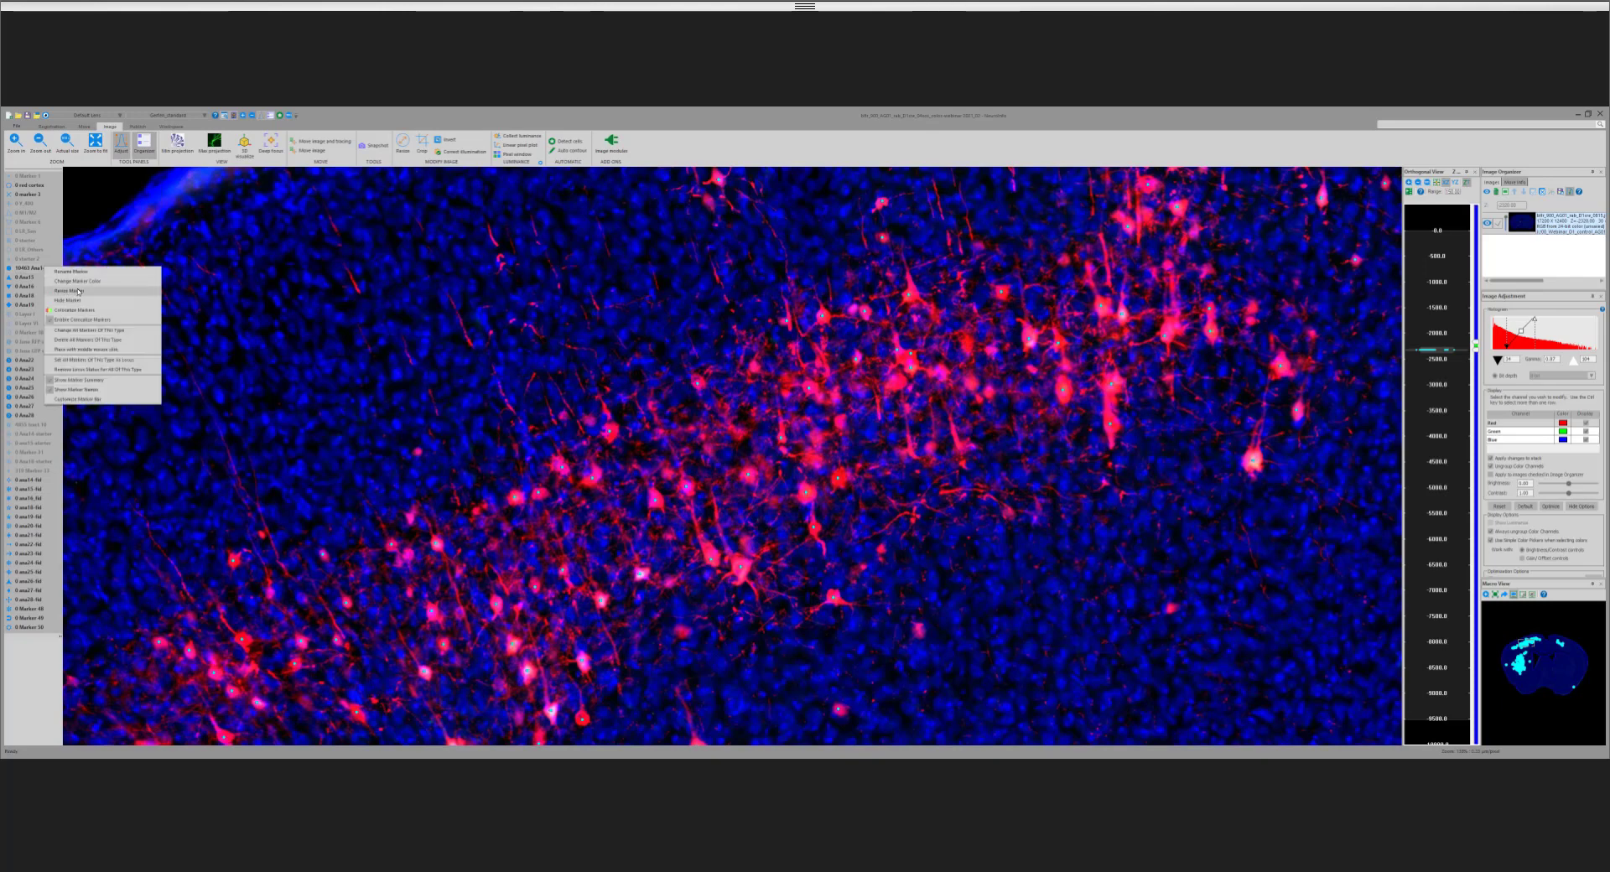
click(78, 291)
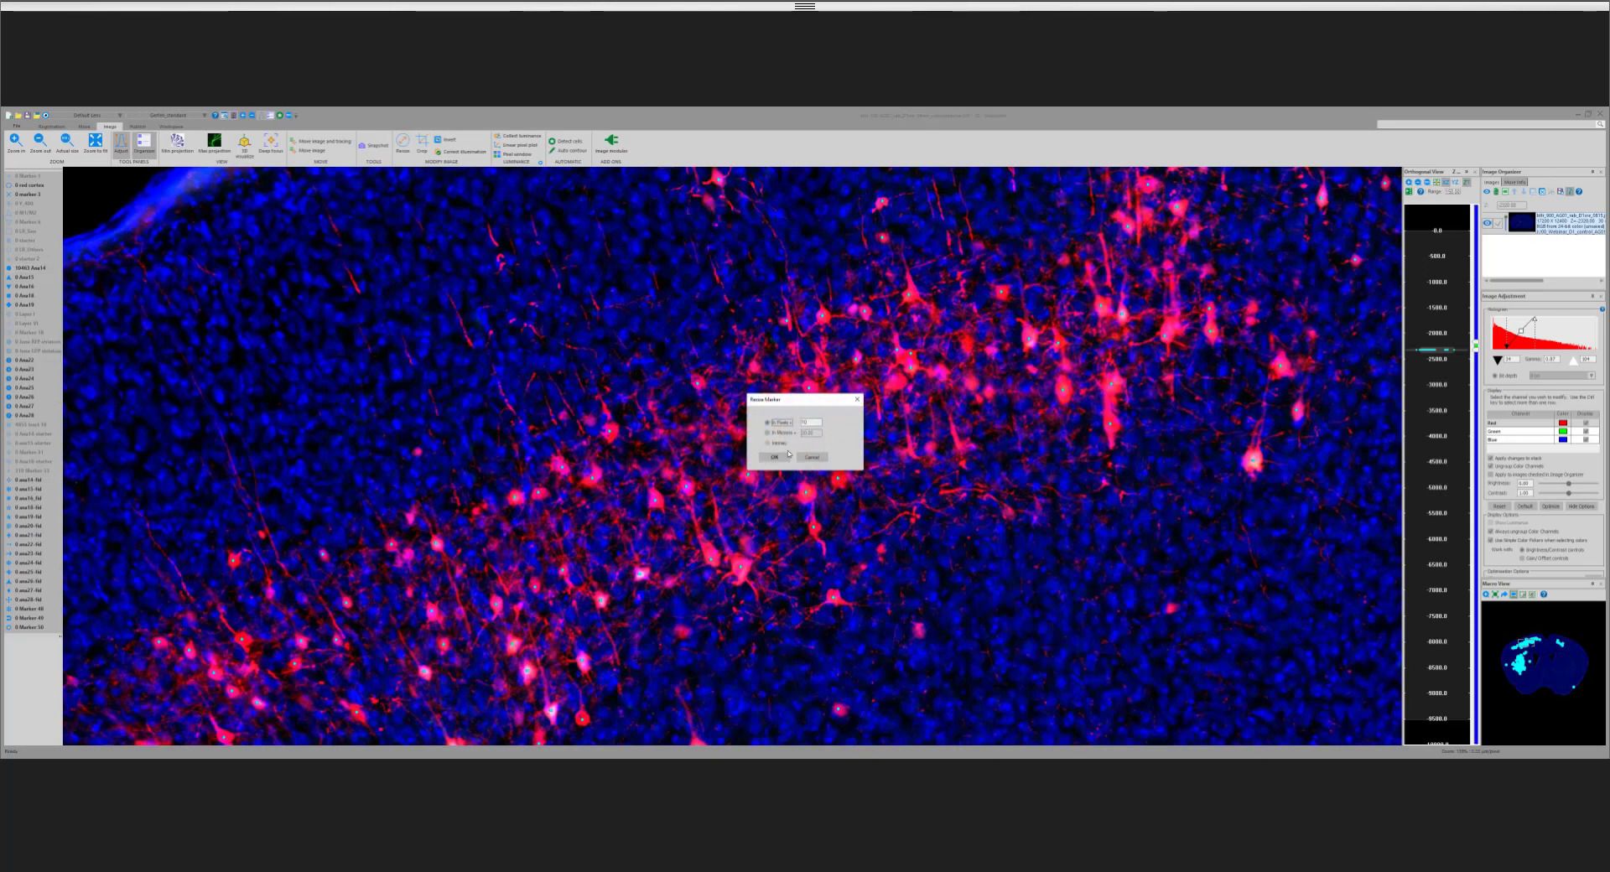
click(783, 457)
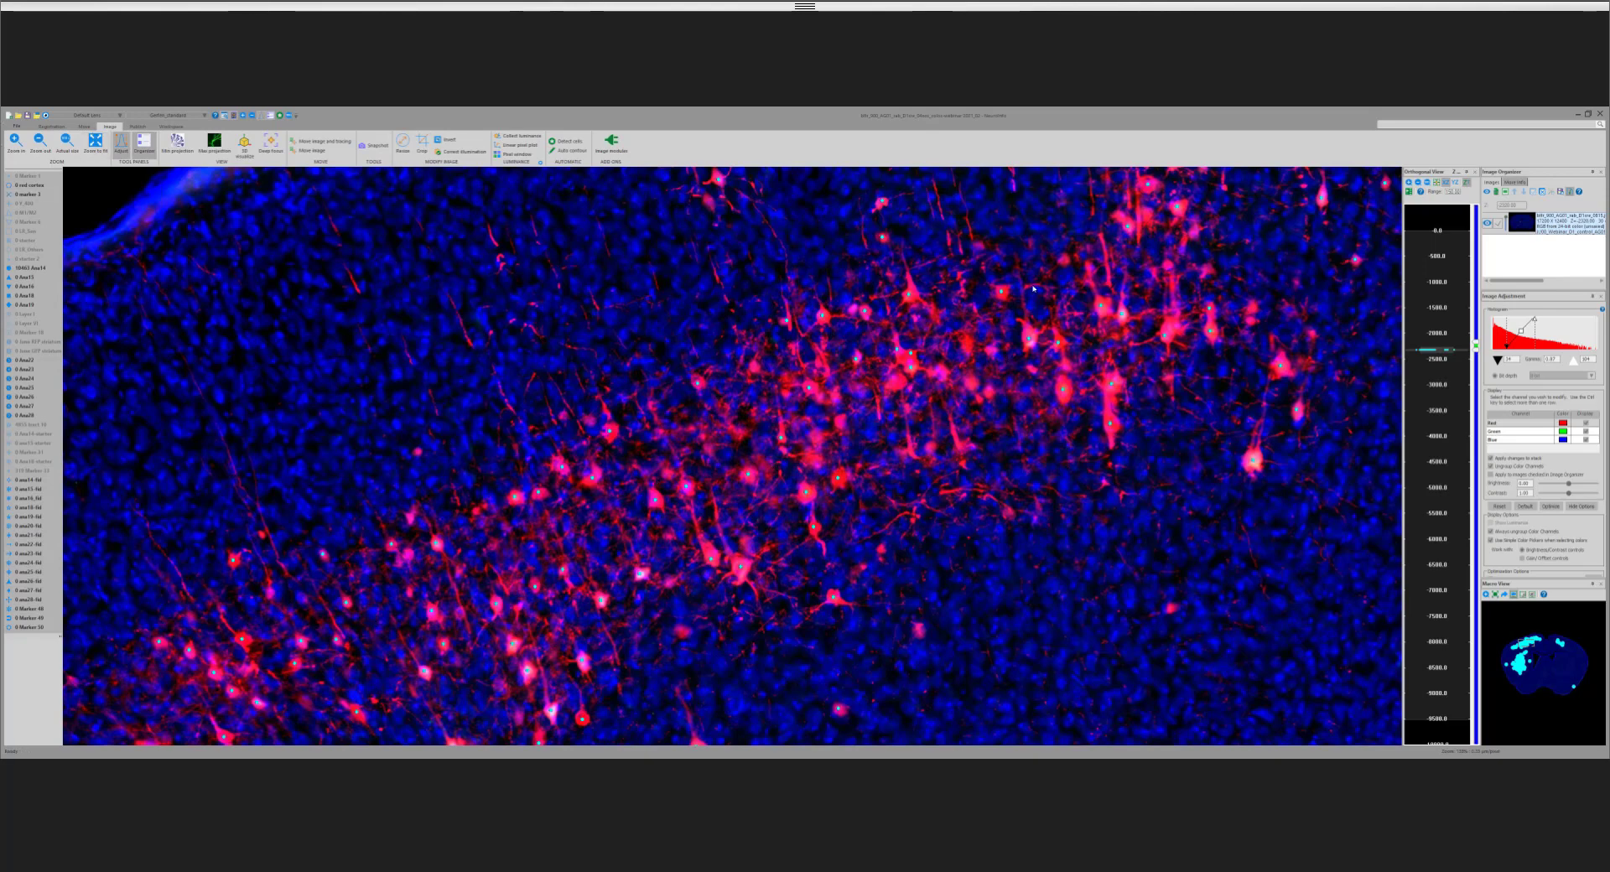
right_click(28, 269)
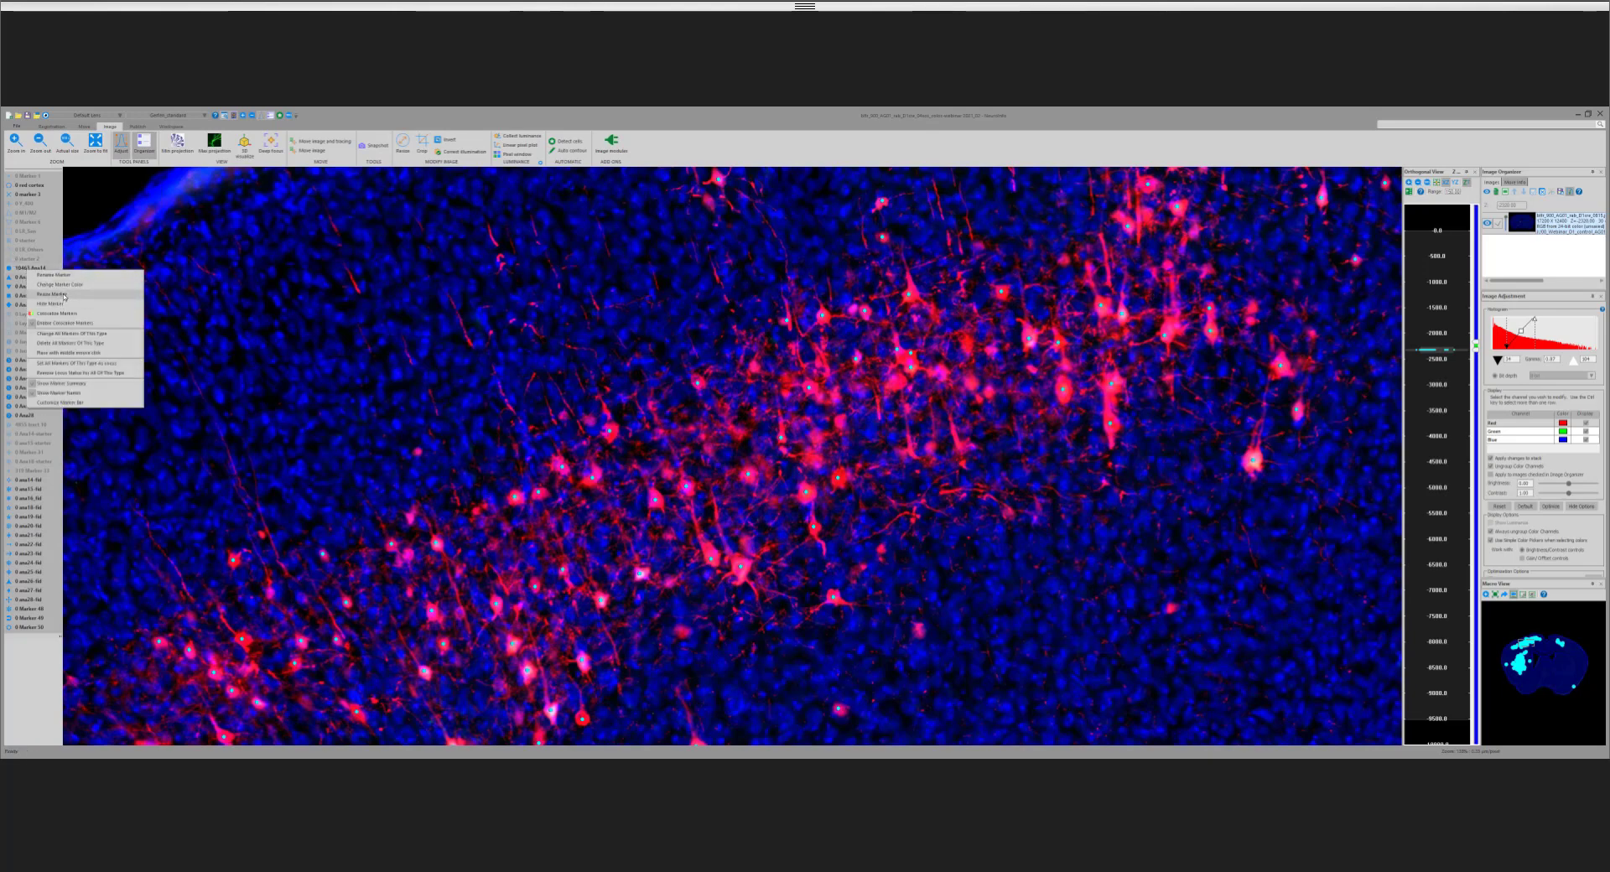
click(64, 296)
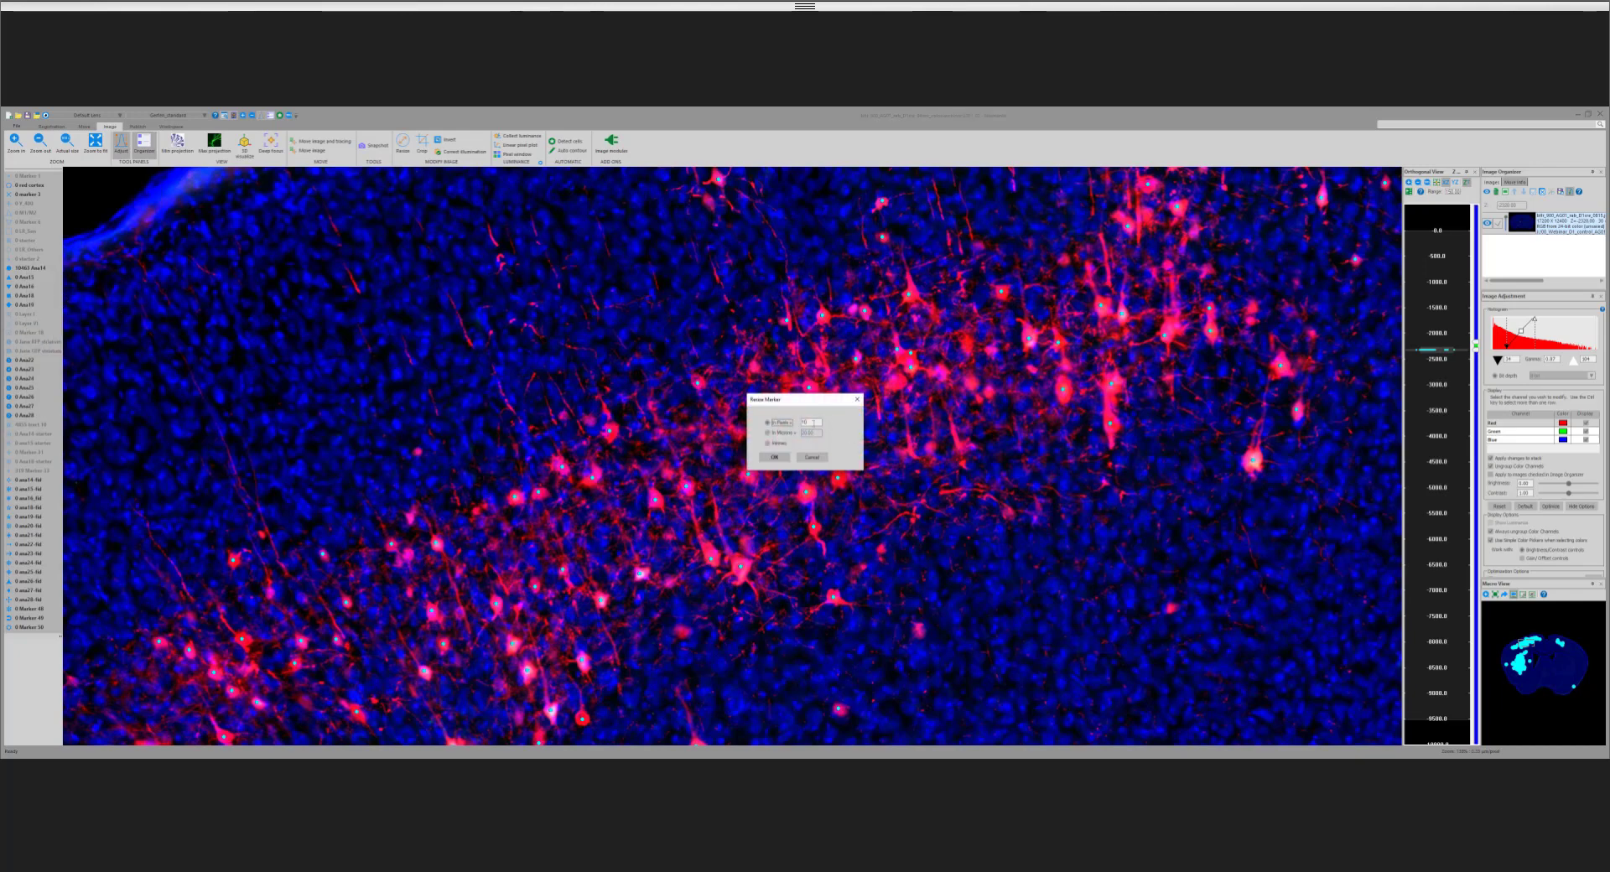
key(Tab)
click(773, 458)
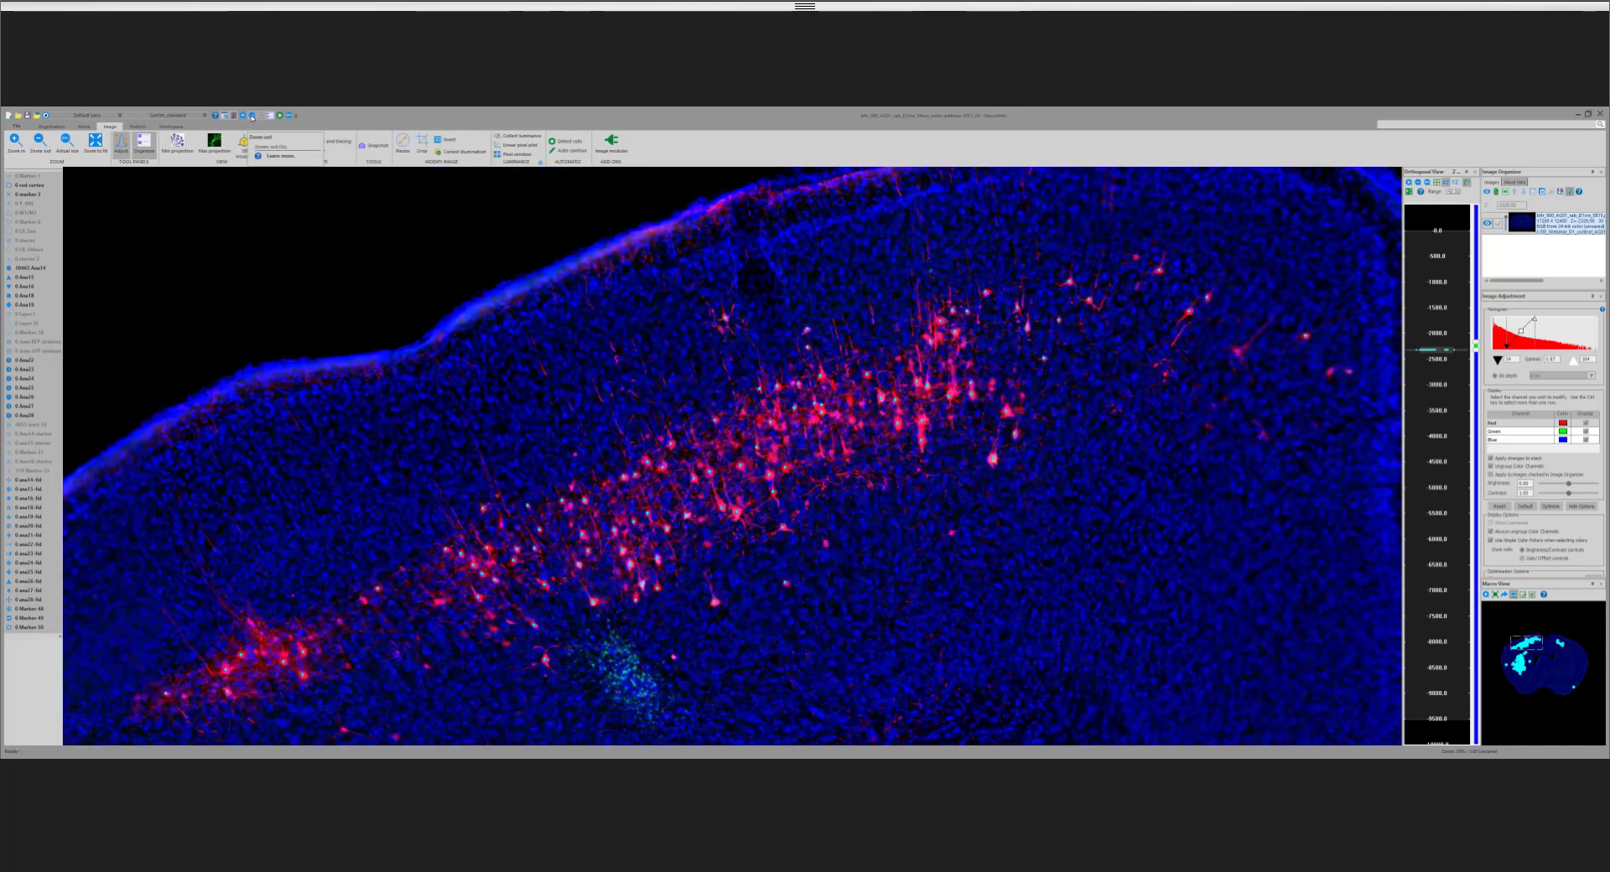
Step: Frame the whole coronal section to view its cyan cell detections, and hide that marker type
click(251, 116)
click(252, 116)
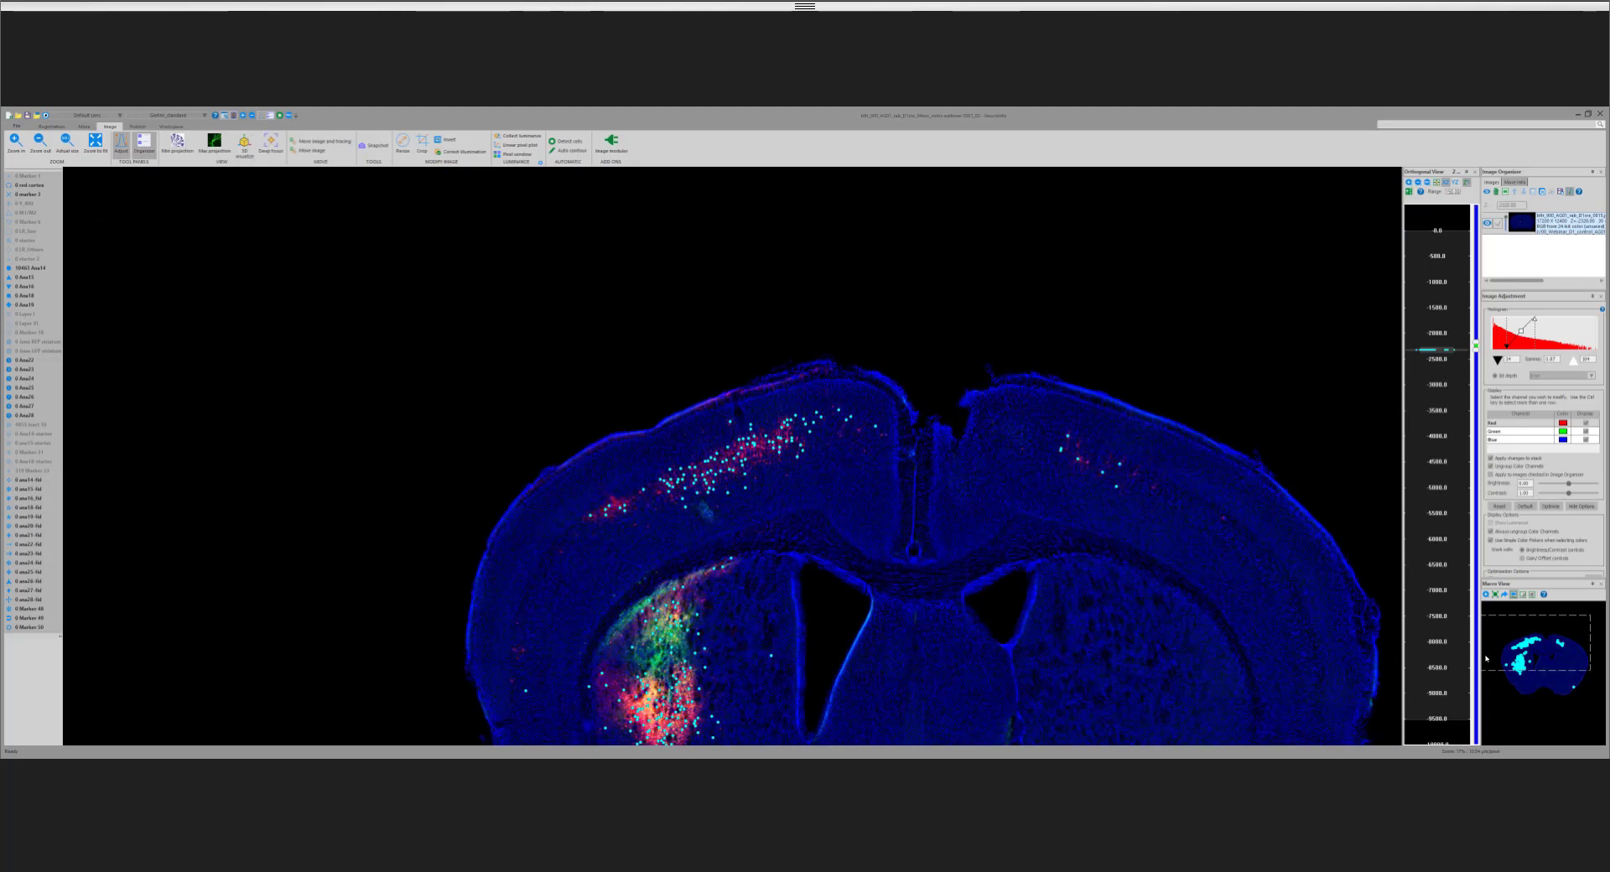
click(1541, 662)
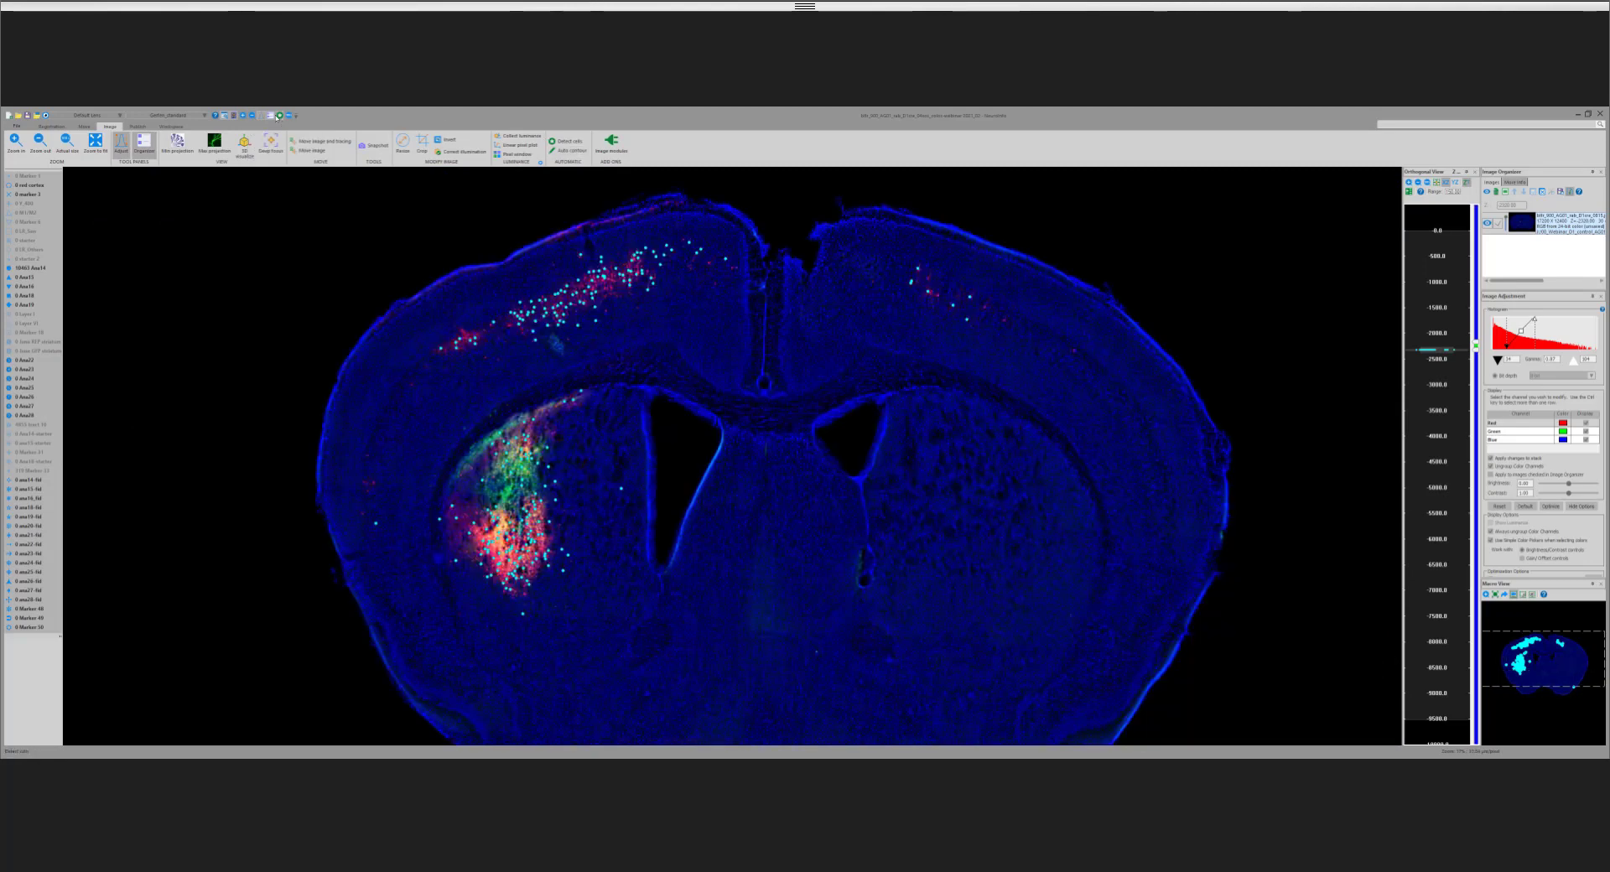
click(249, 116)
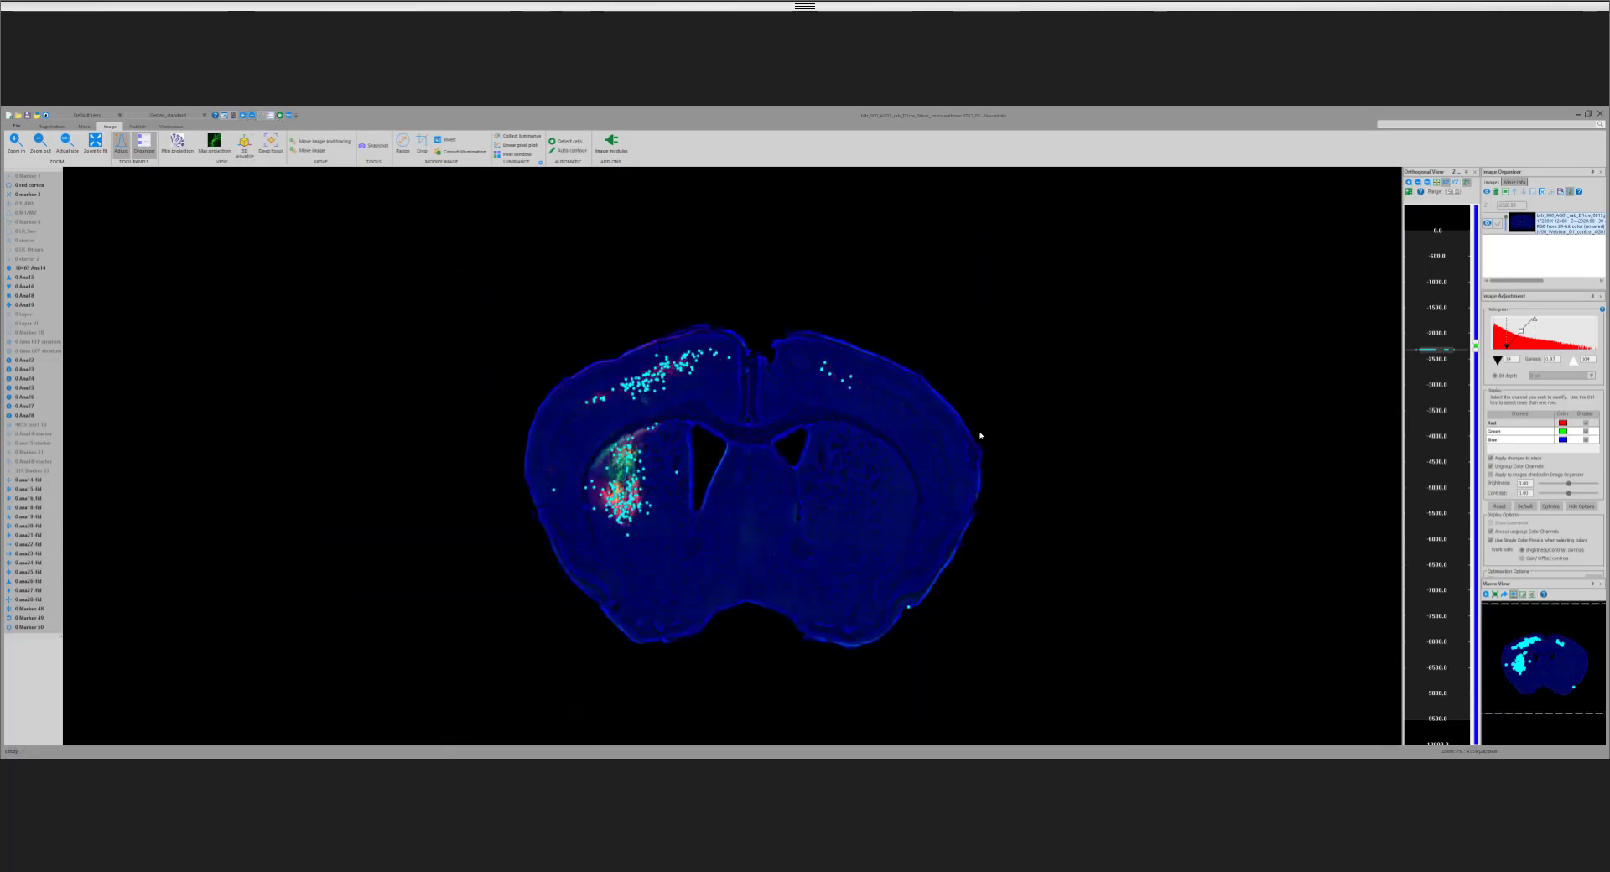
click(244, 118)
drag(514, 308, 999, 664)
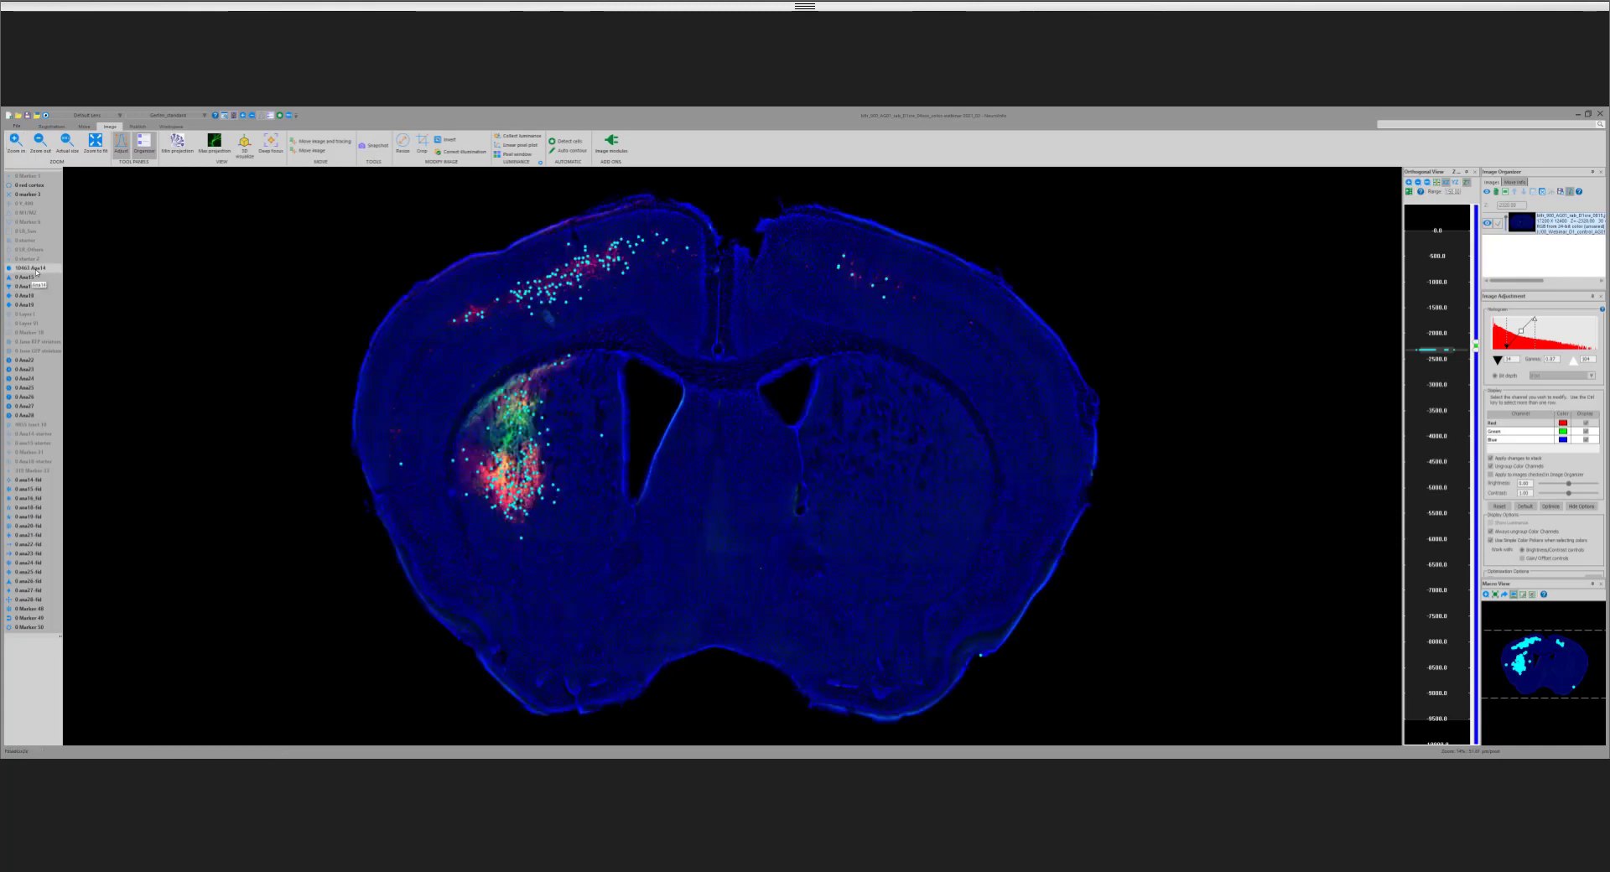
right_click(42, 269)
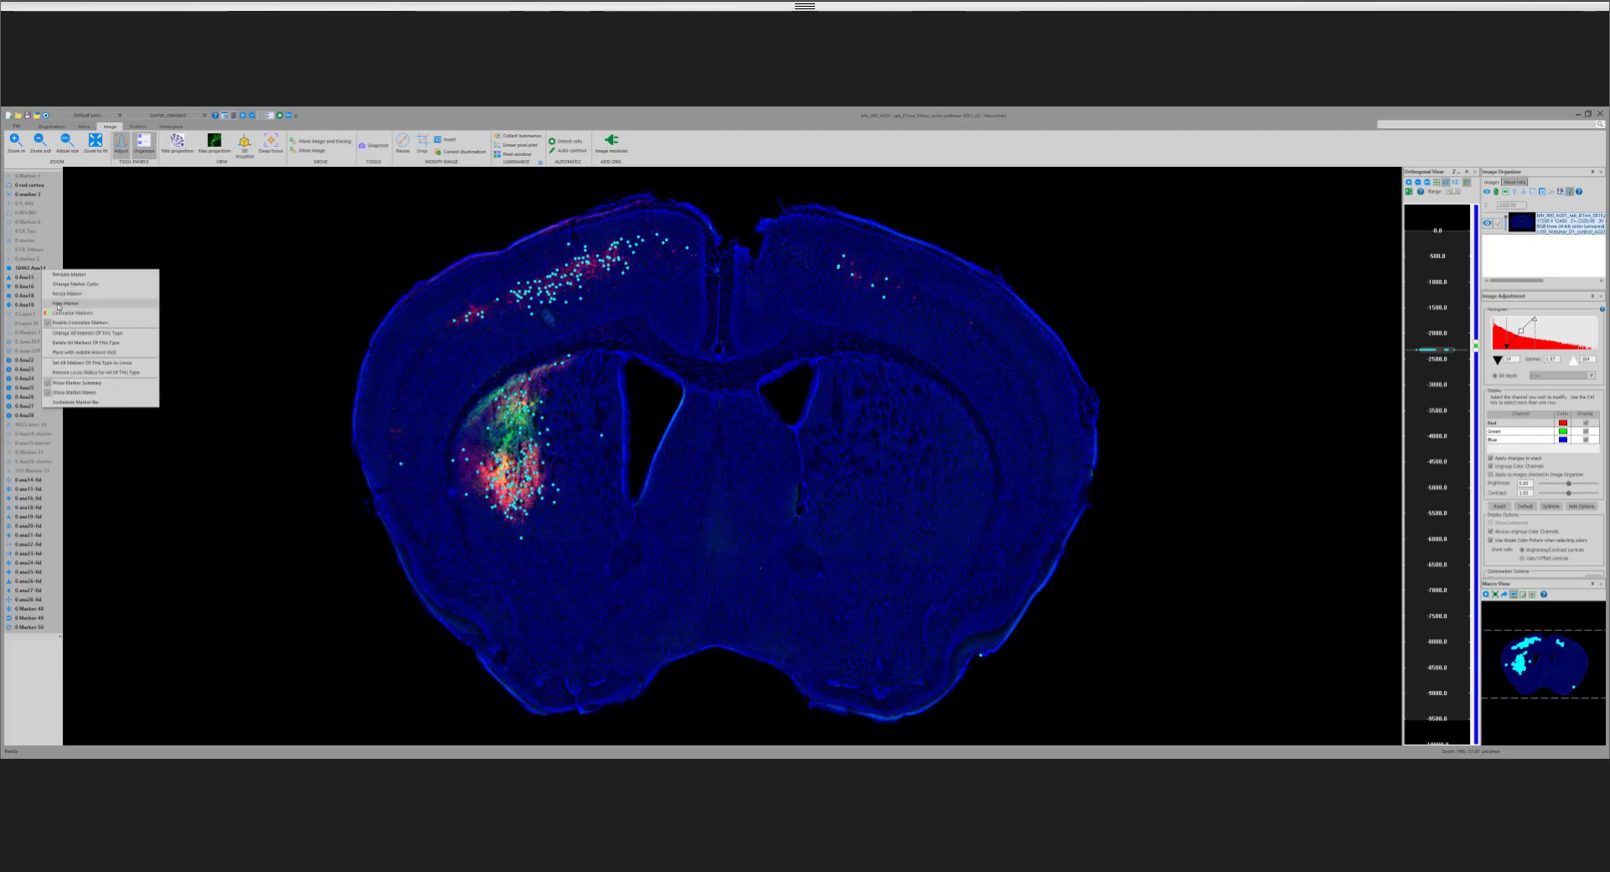
click(76, 304)
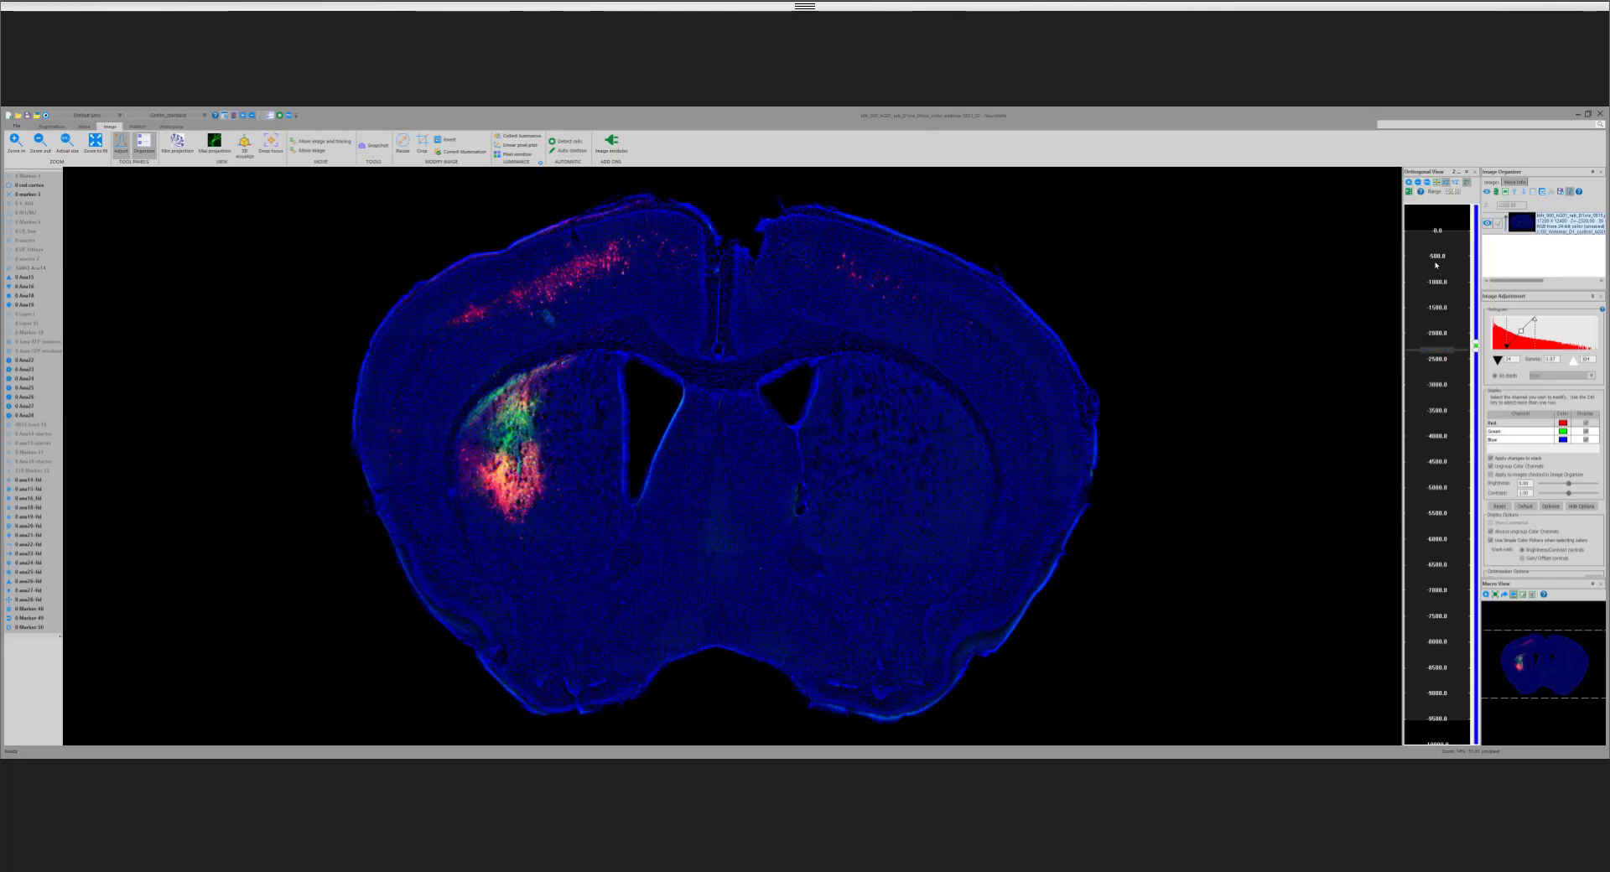
Step: Go to an anterior coronal section and step posteriorly through the series to follow the red and green labelling in cortex and striatum
click(1463, 270)
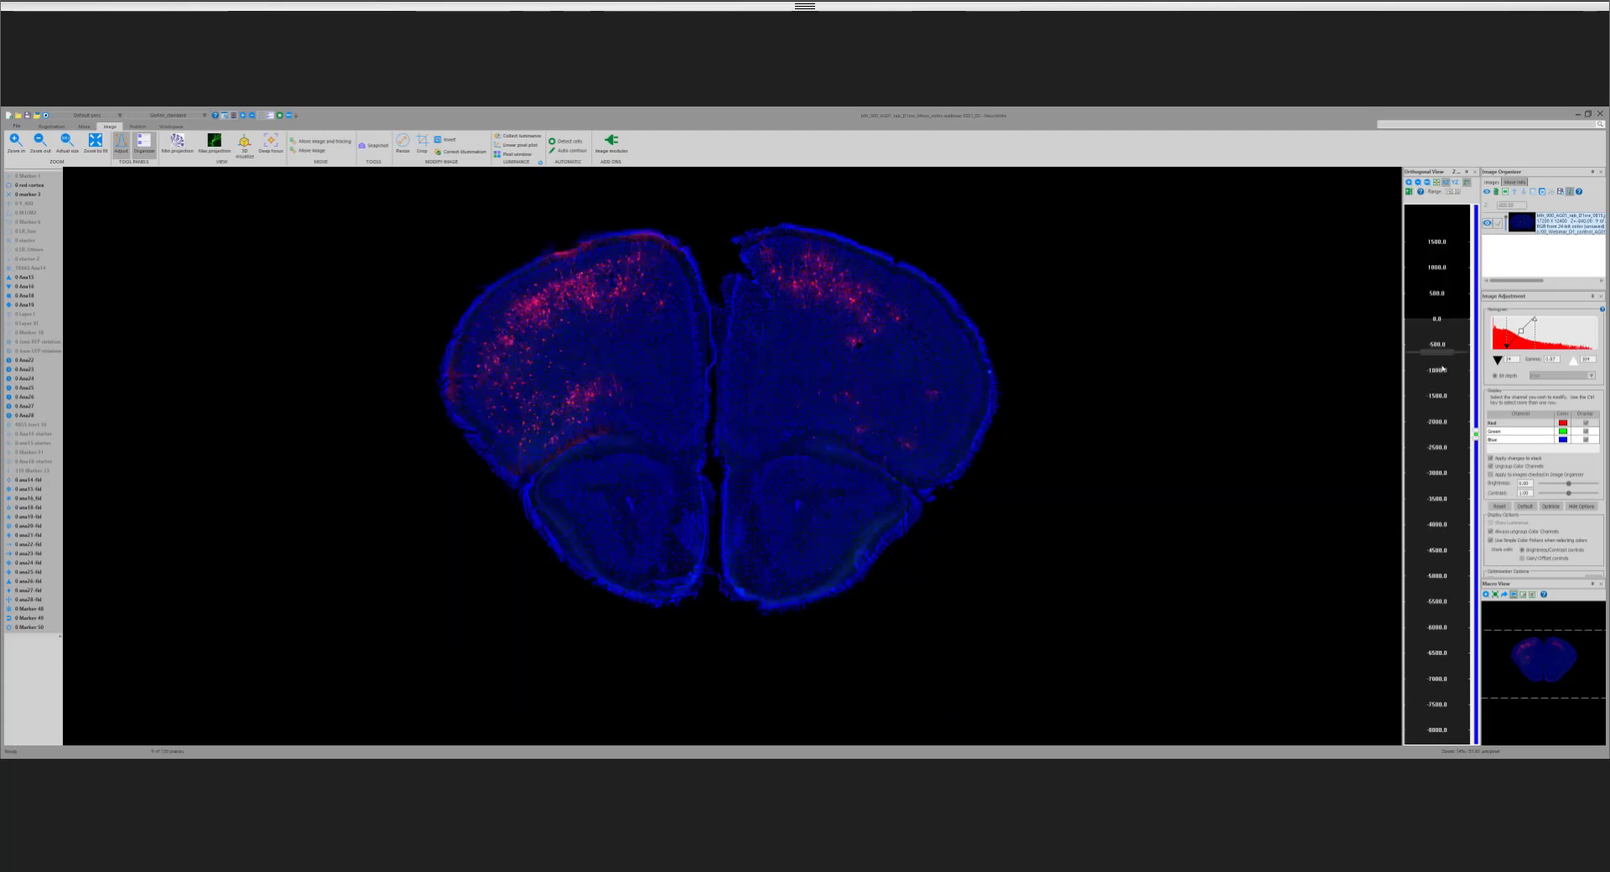
scroll(1446, 366, down, 5)
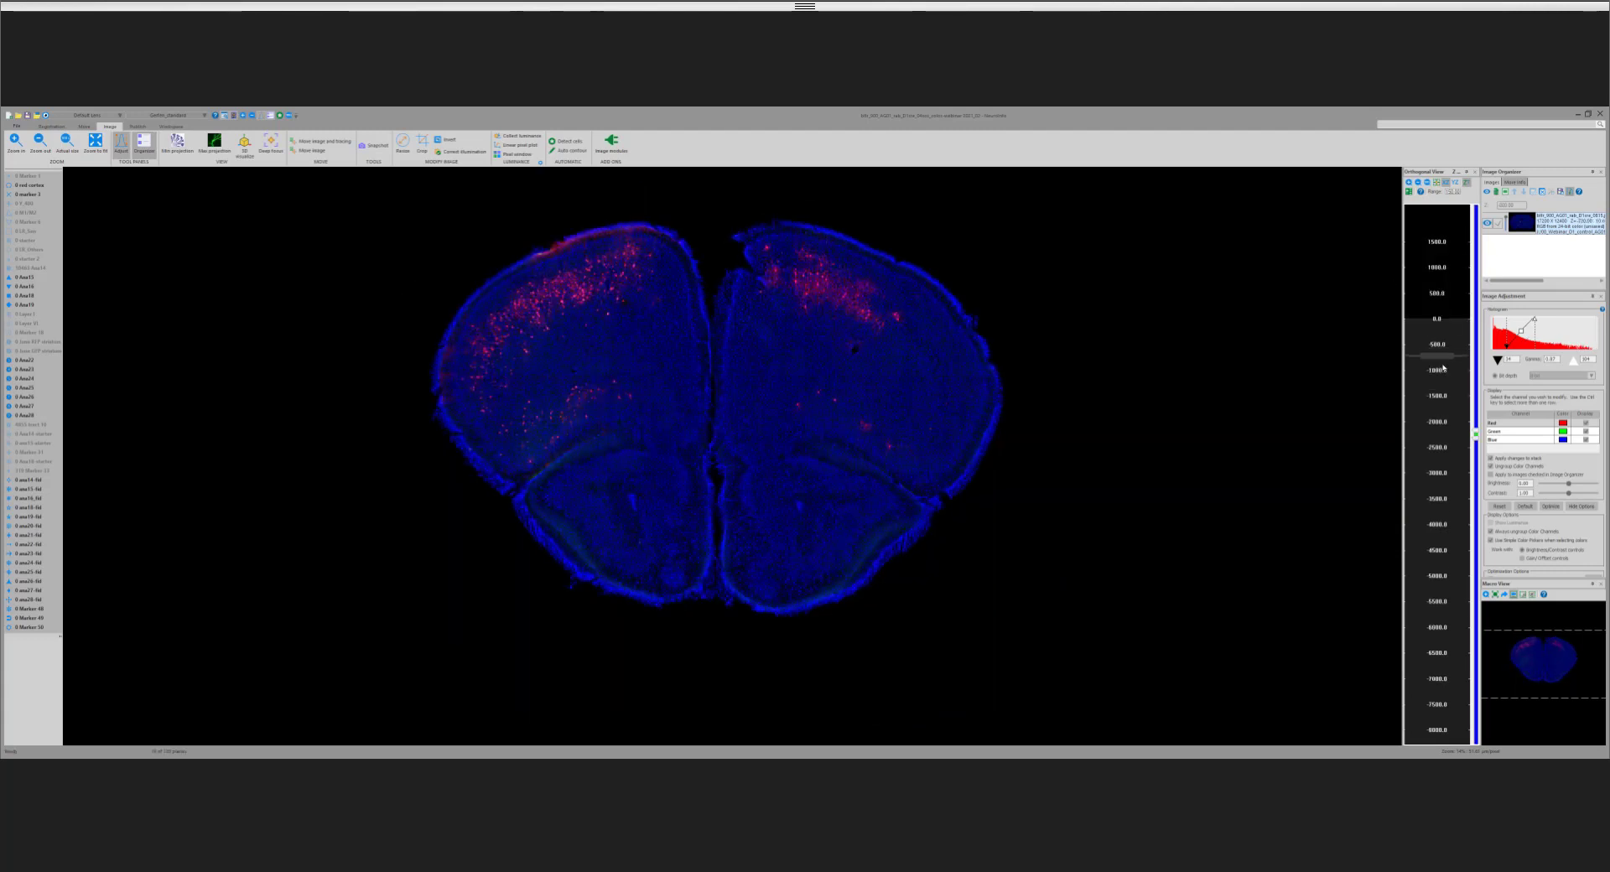
scroll(1448, 363, down, 6)
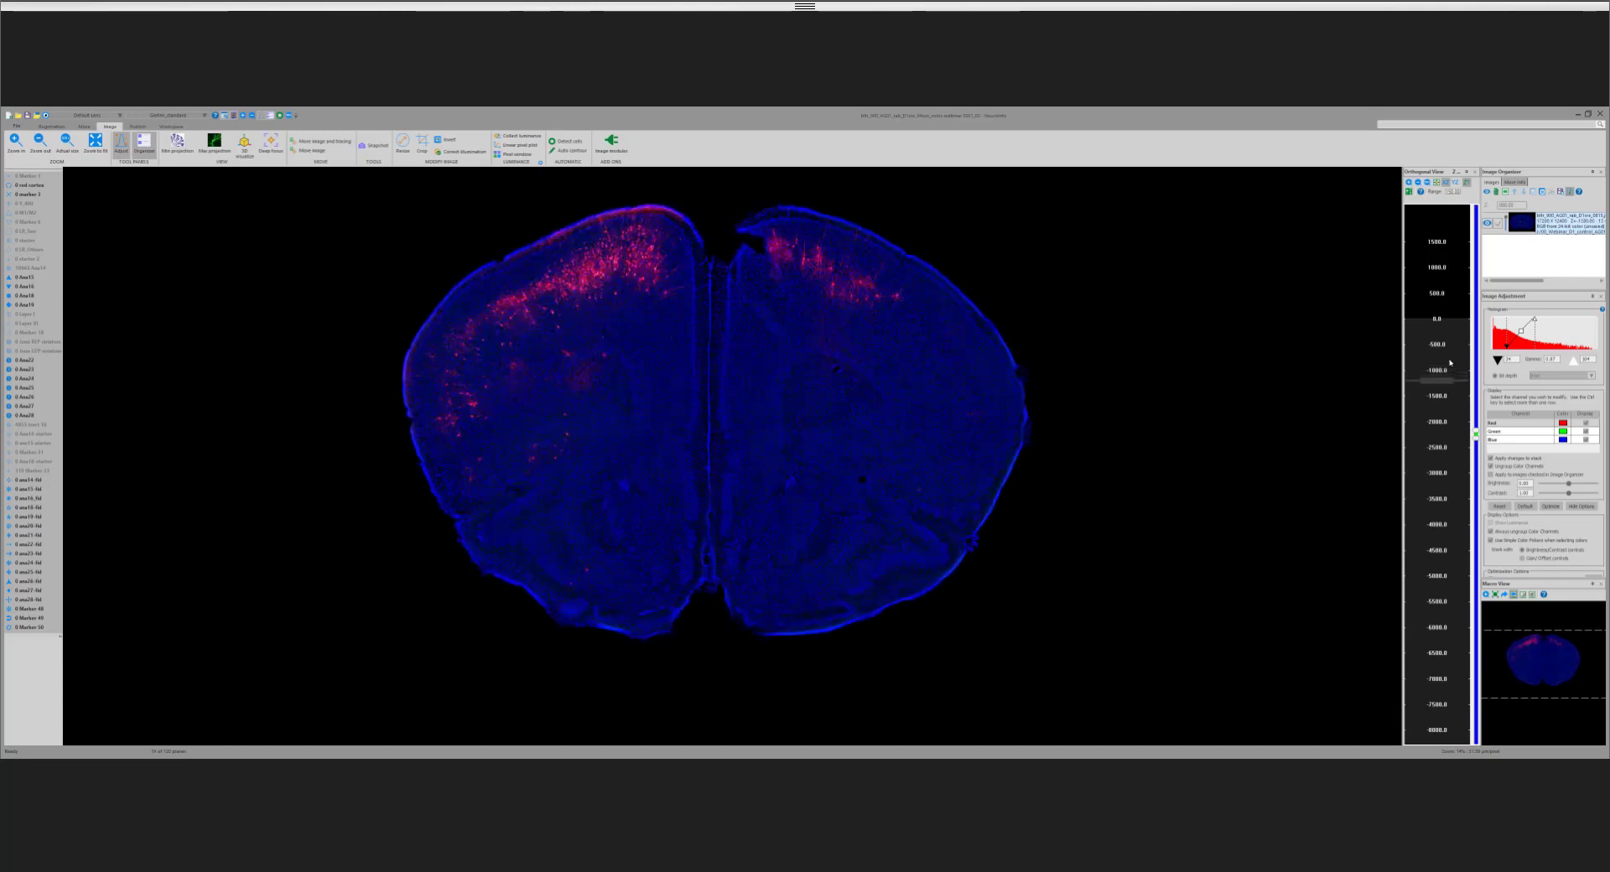
scroll(1450, 362, down, 5)
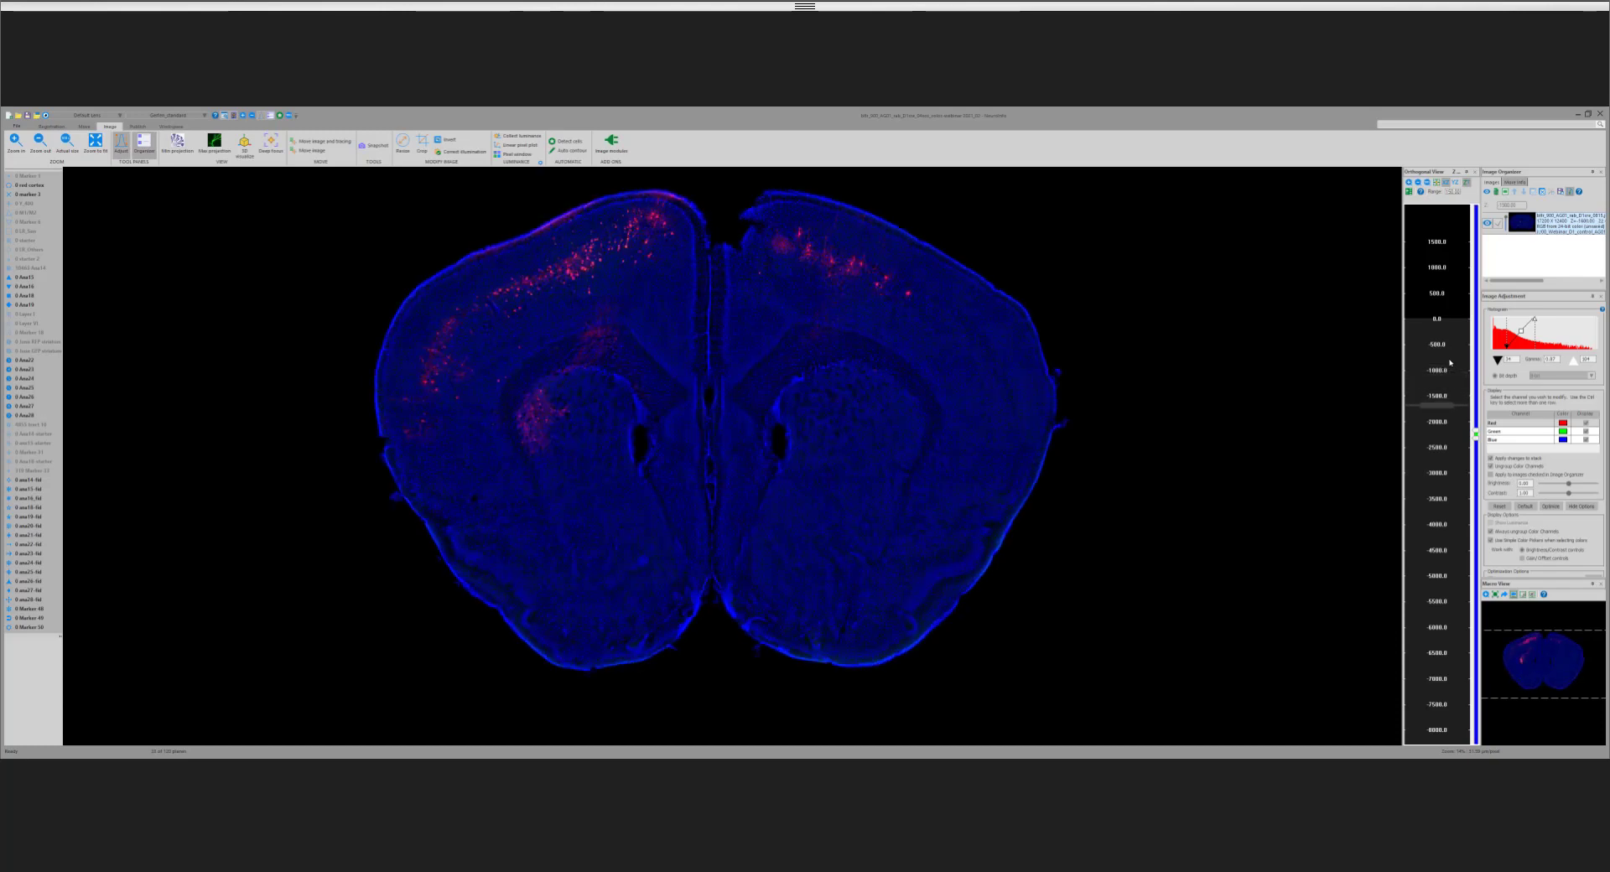
scroll(1450, 362, down, 5)
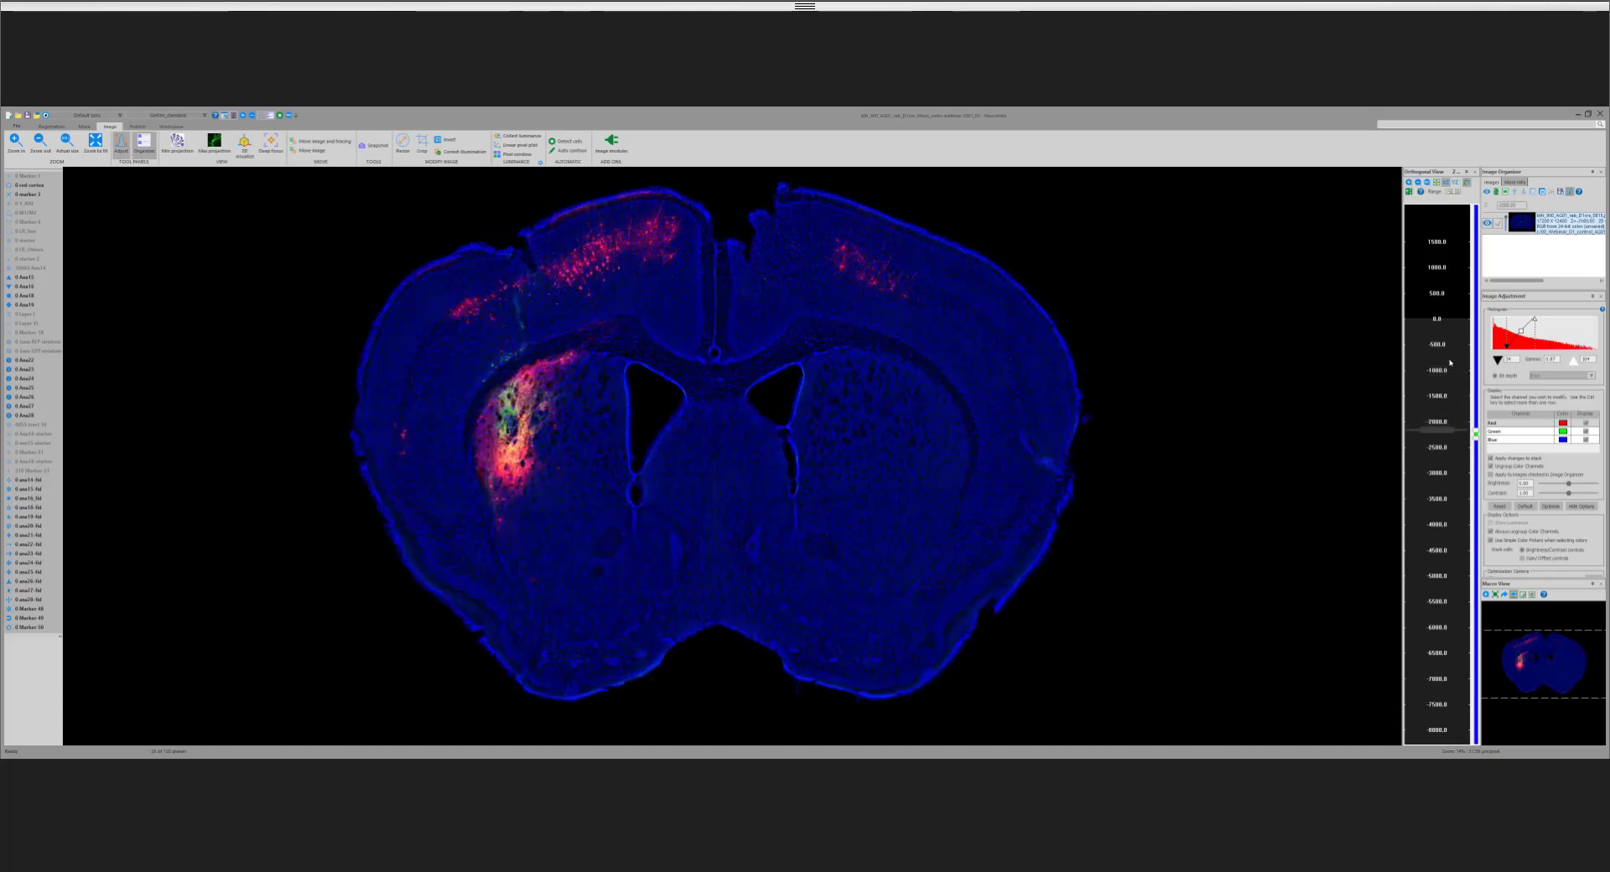
scroll(1450, 362, down, 5)
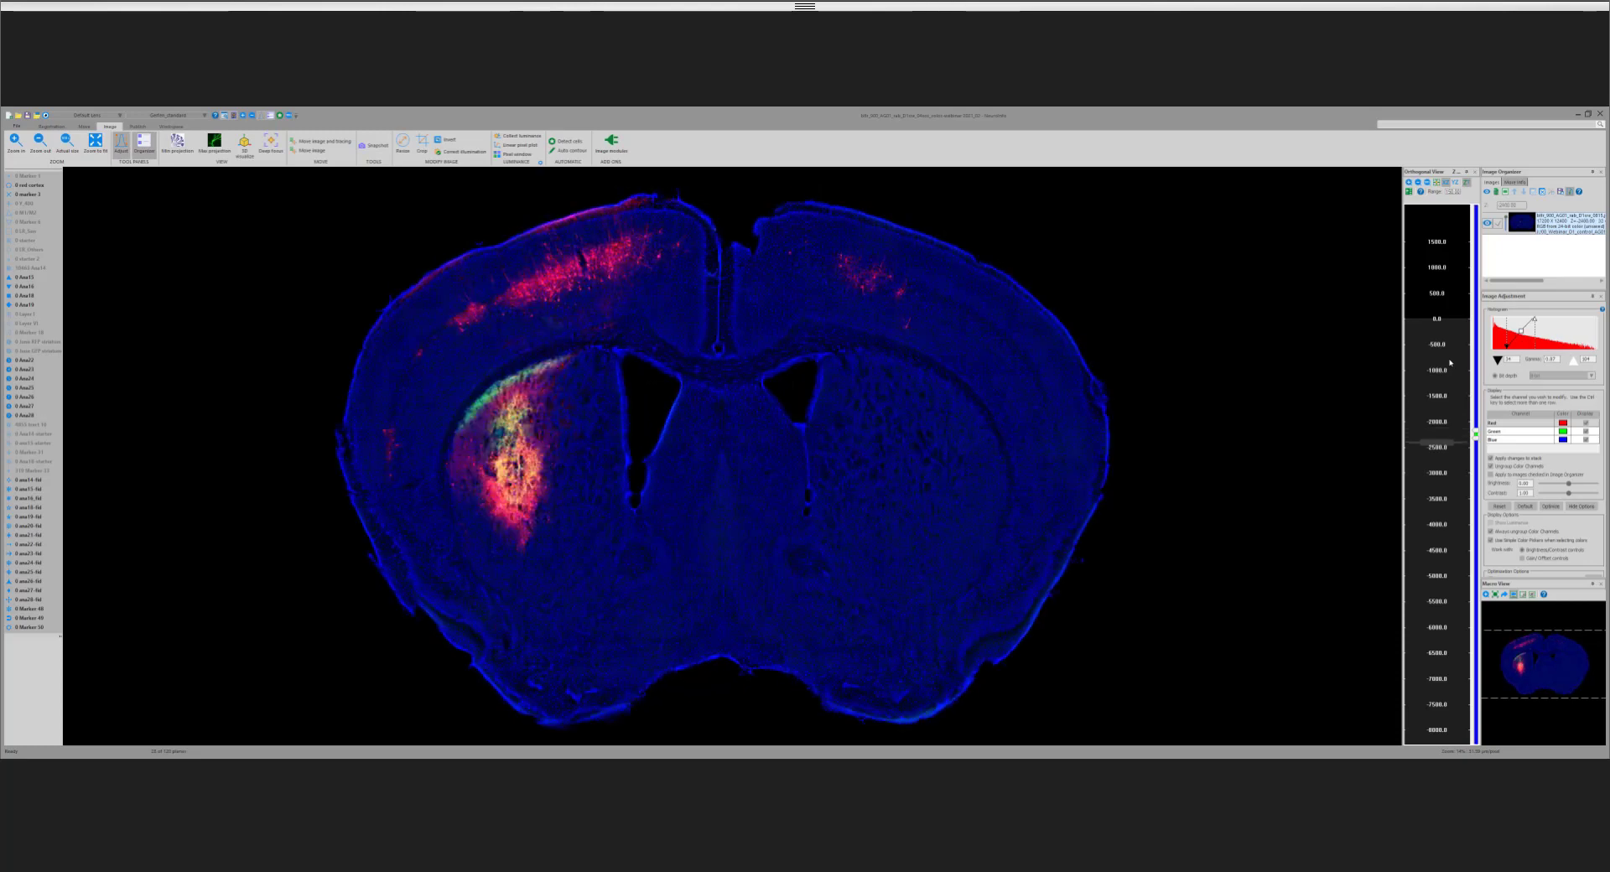
scroll(1451, 362, down, 6)
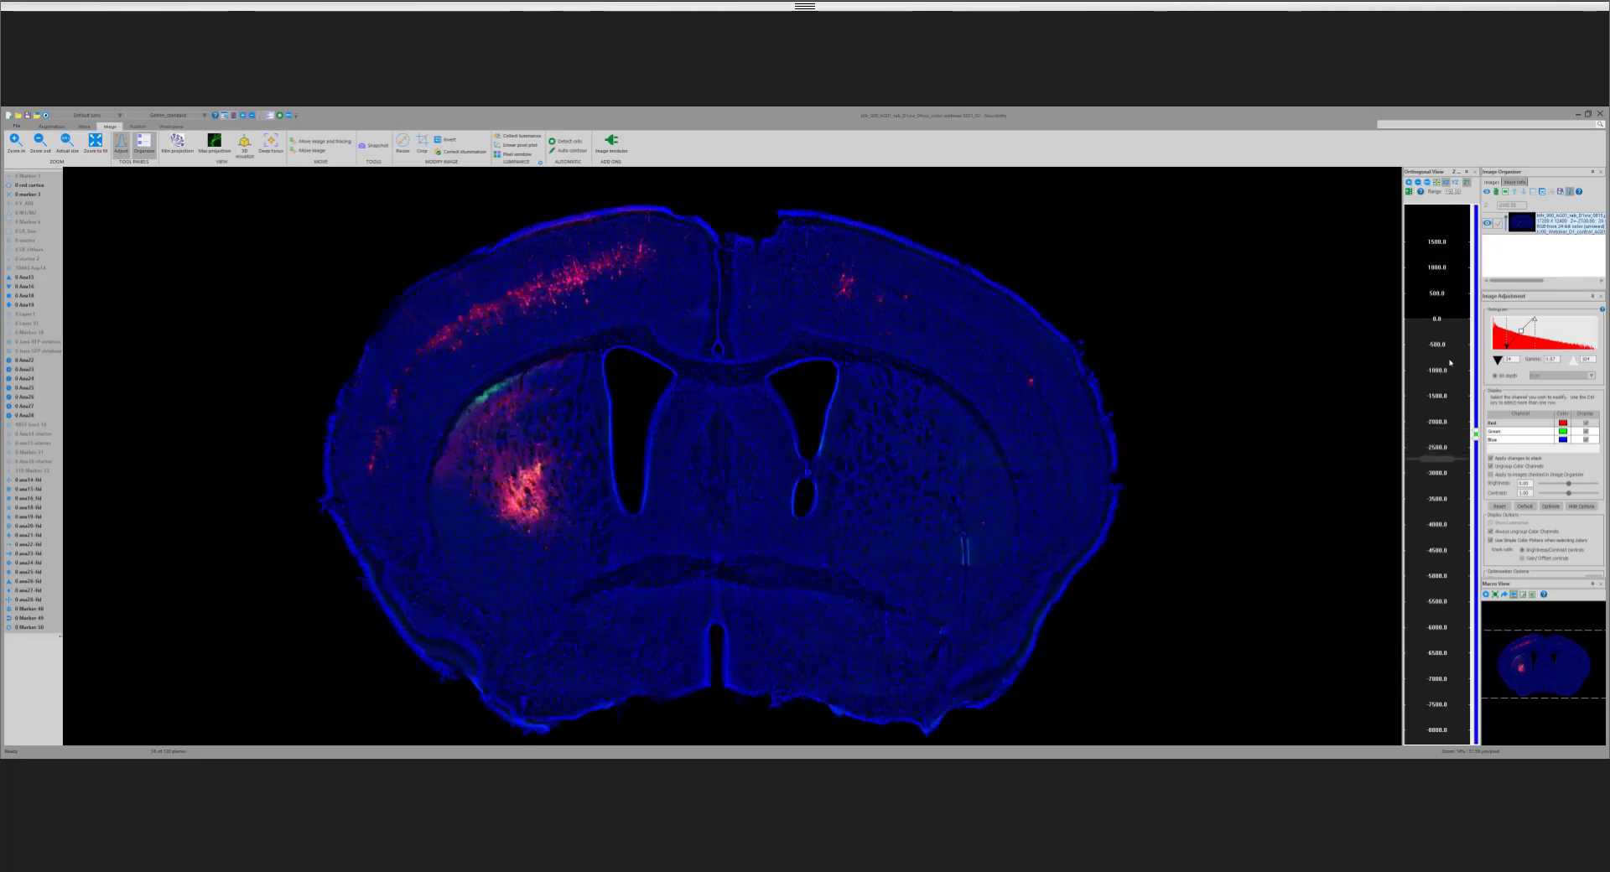
scroll(1450, 362, down, 2)
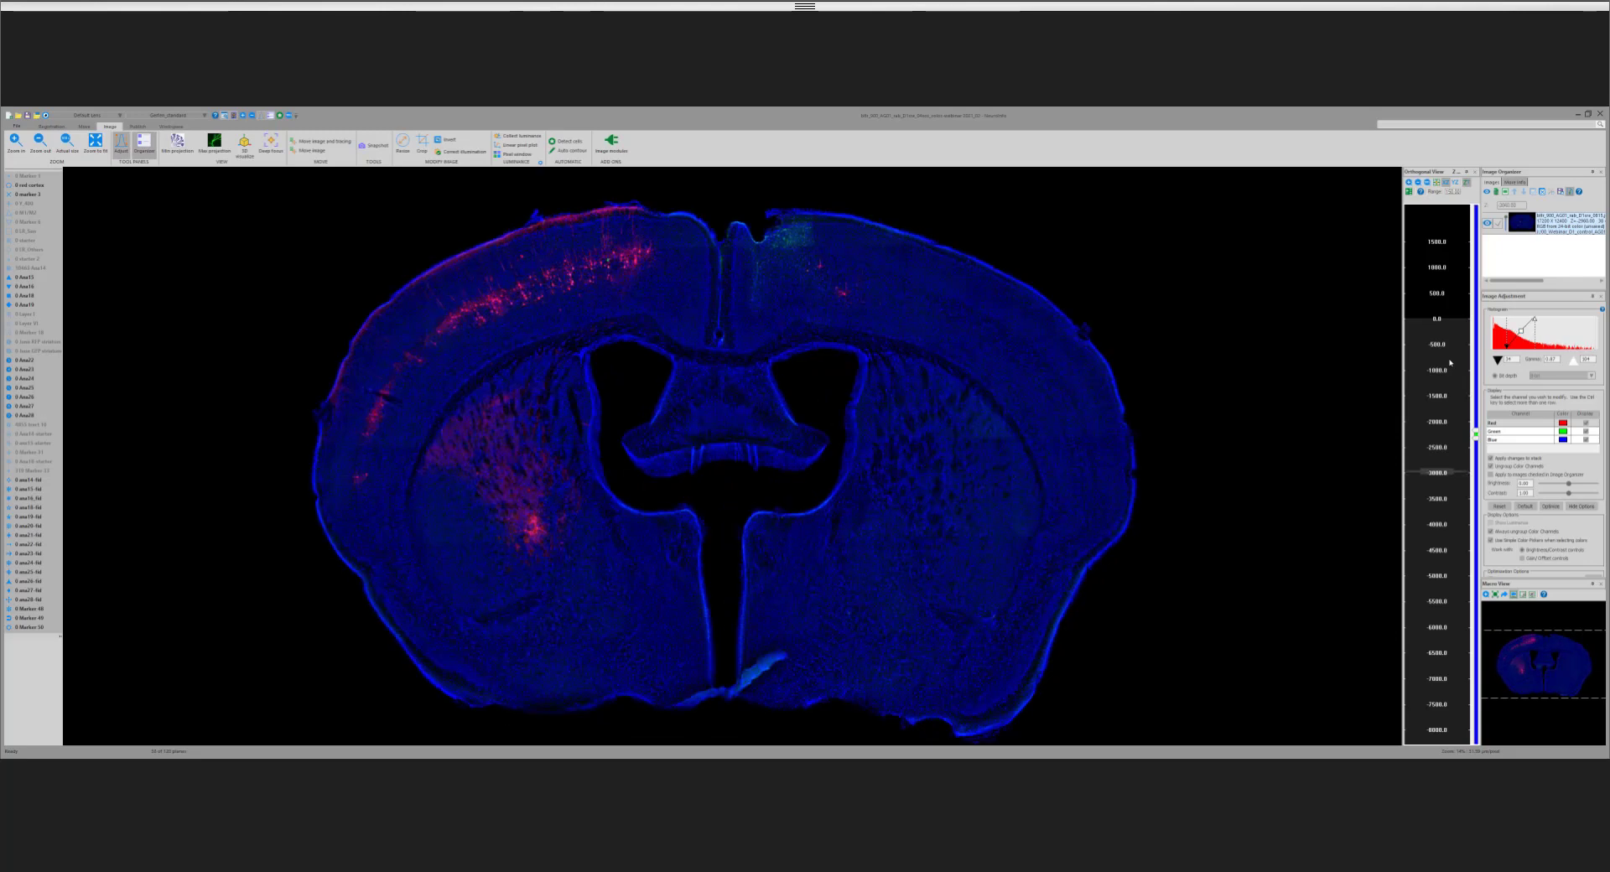
Step: Step back anteriorly to the start of the striatal labelling, and follow it posteriorly through the sections to the level of the thalamus
scroll(1450, 362, up, 2)
scroll(1450, 363, up, 2)
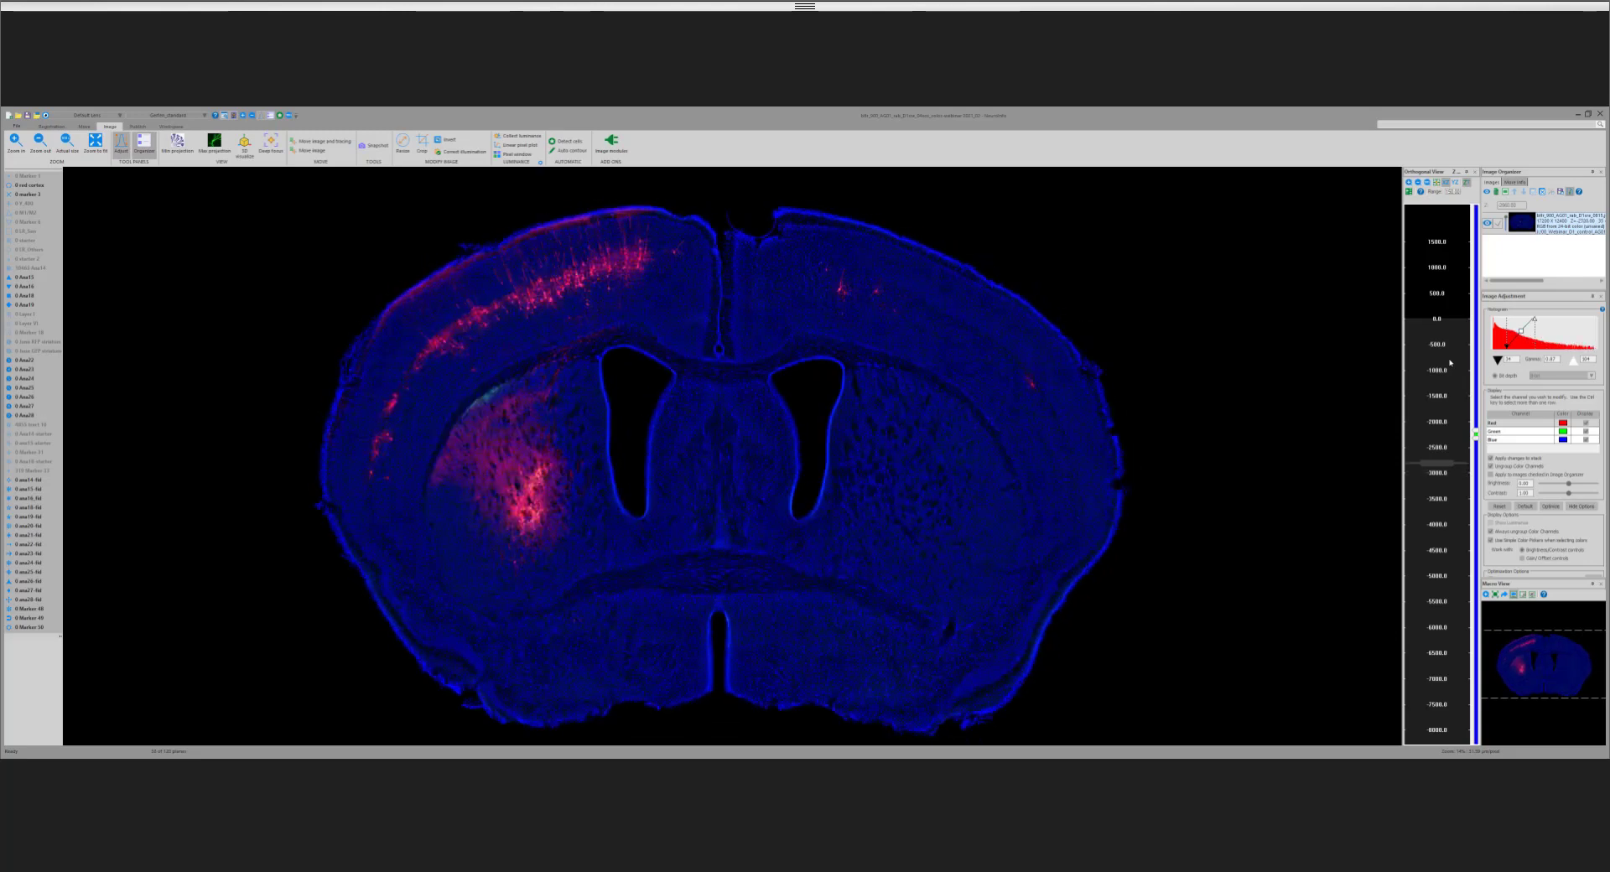
scroll(1450, 363, up, 3)
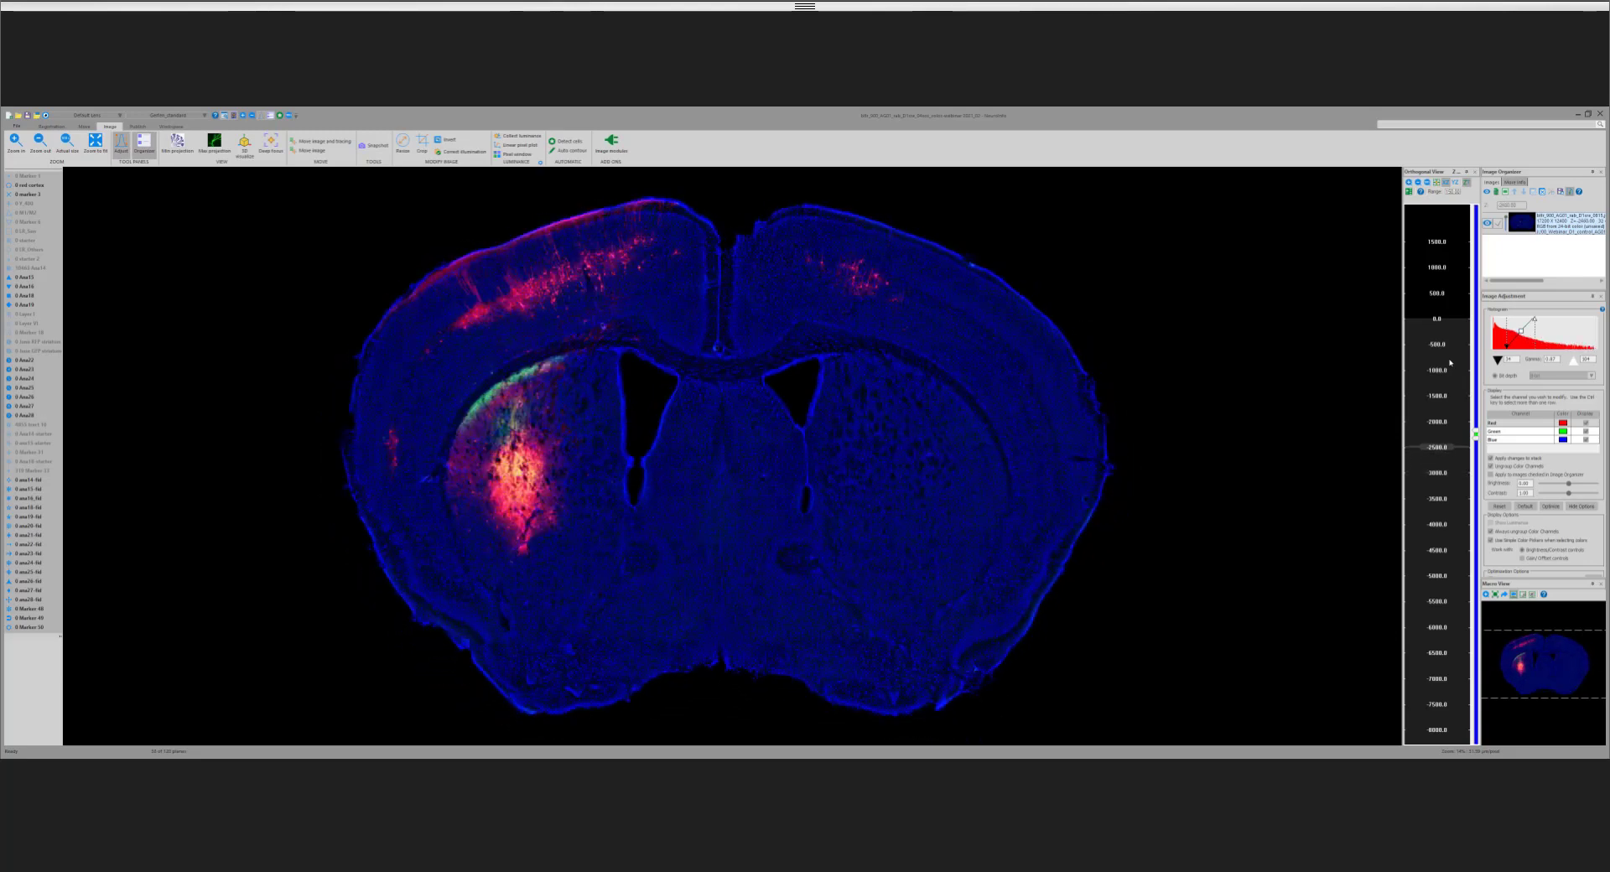
scroll(1450, 362, up, 4)
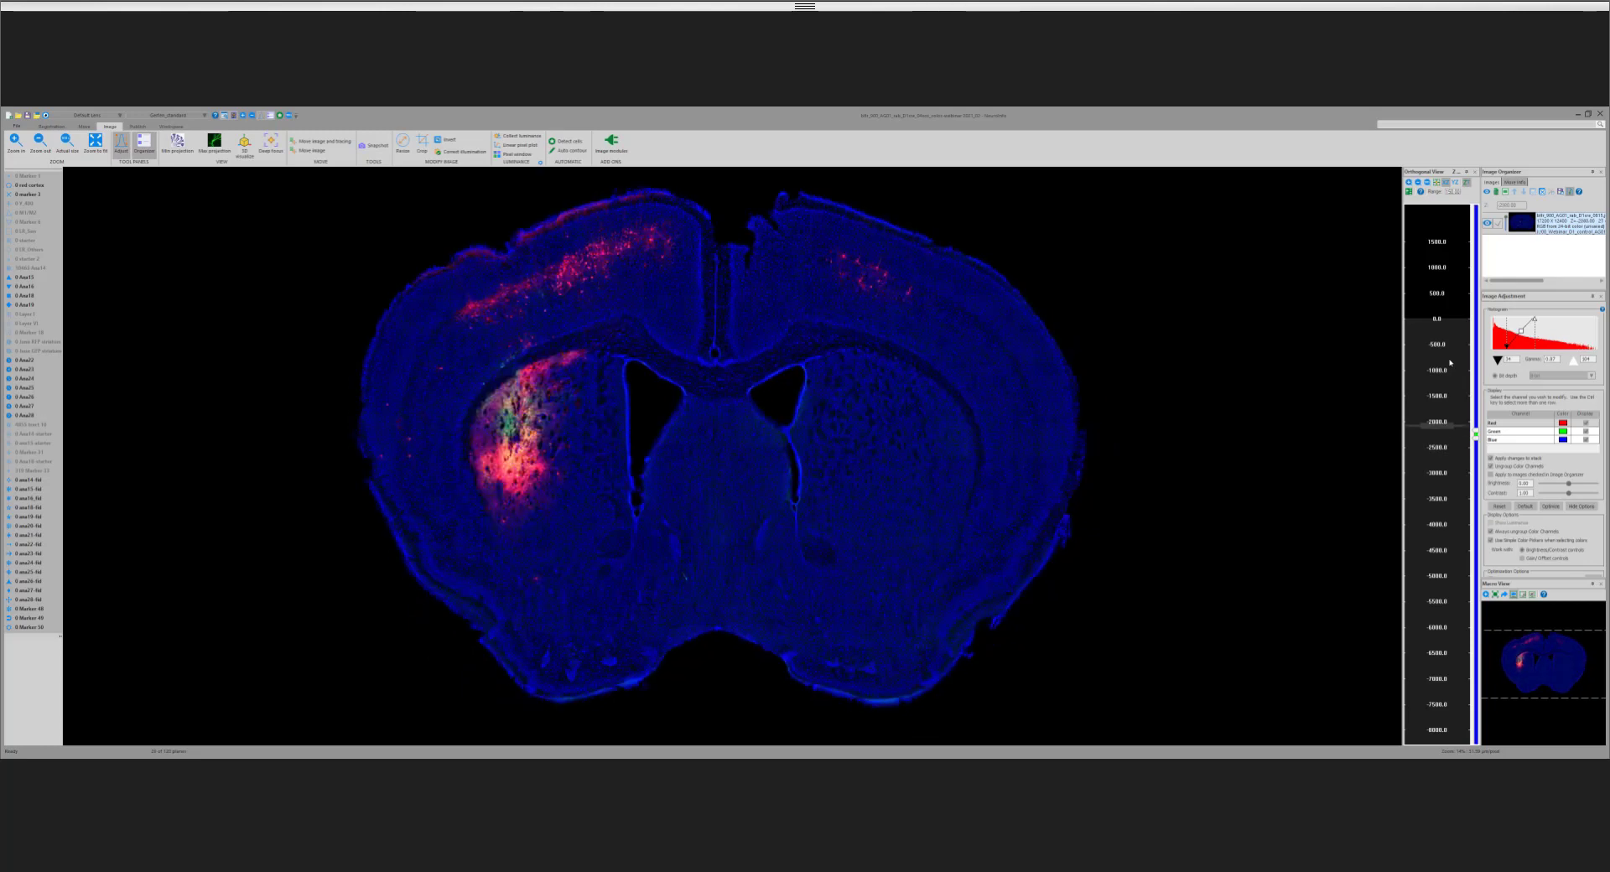
scroll(1450, 362, up, 4)
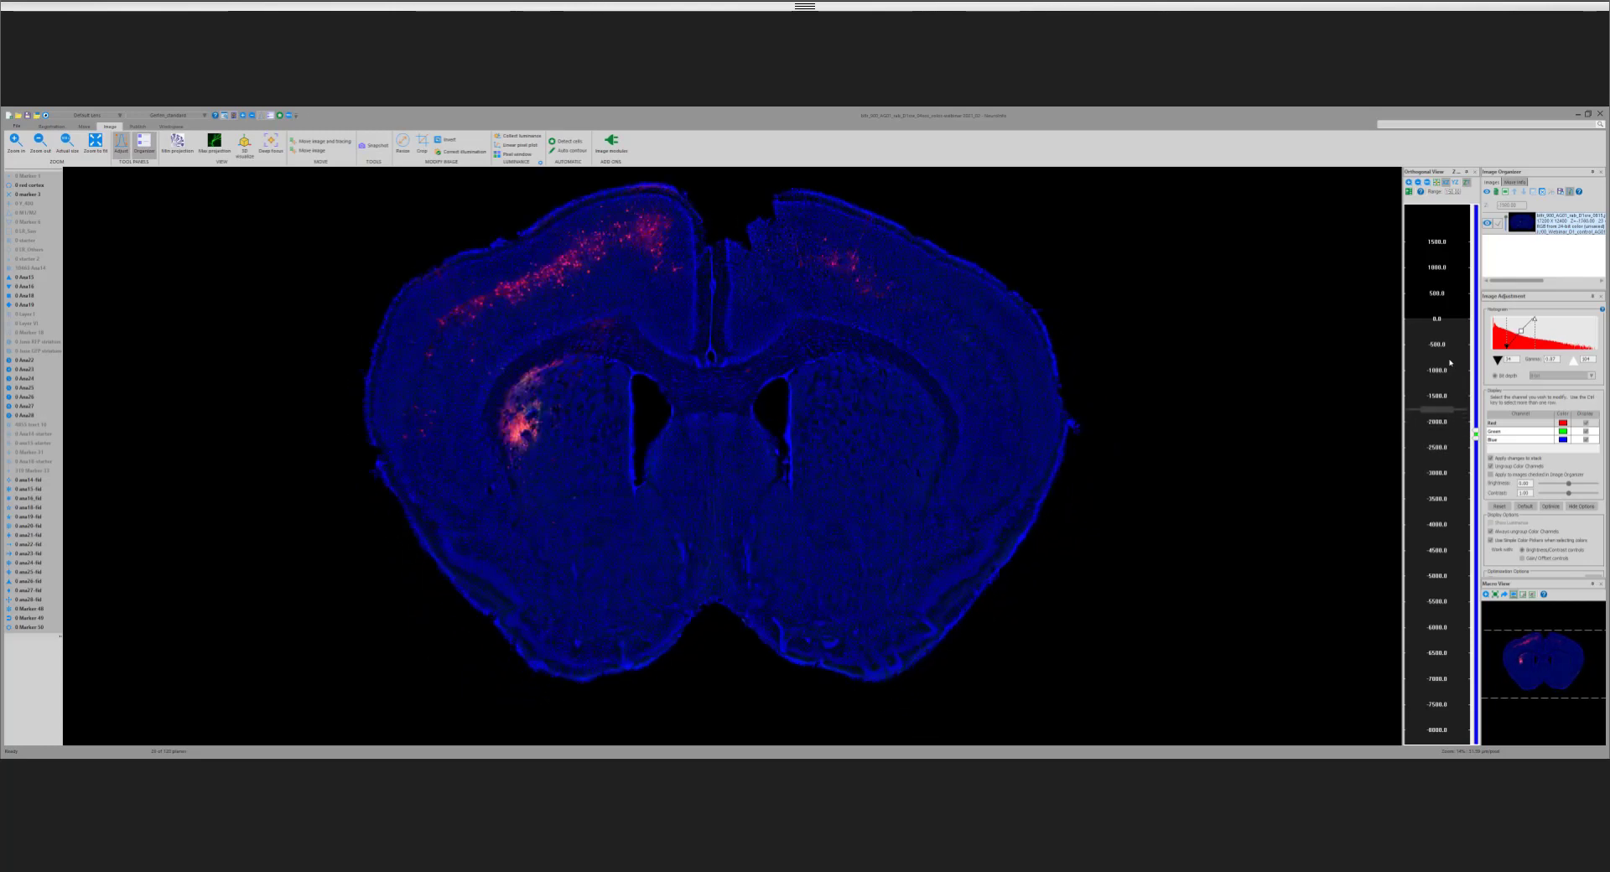
scroll(1450, 362, up, 4)
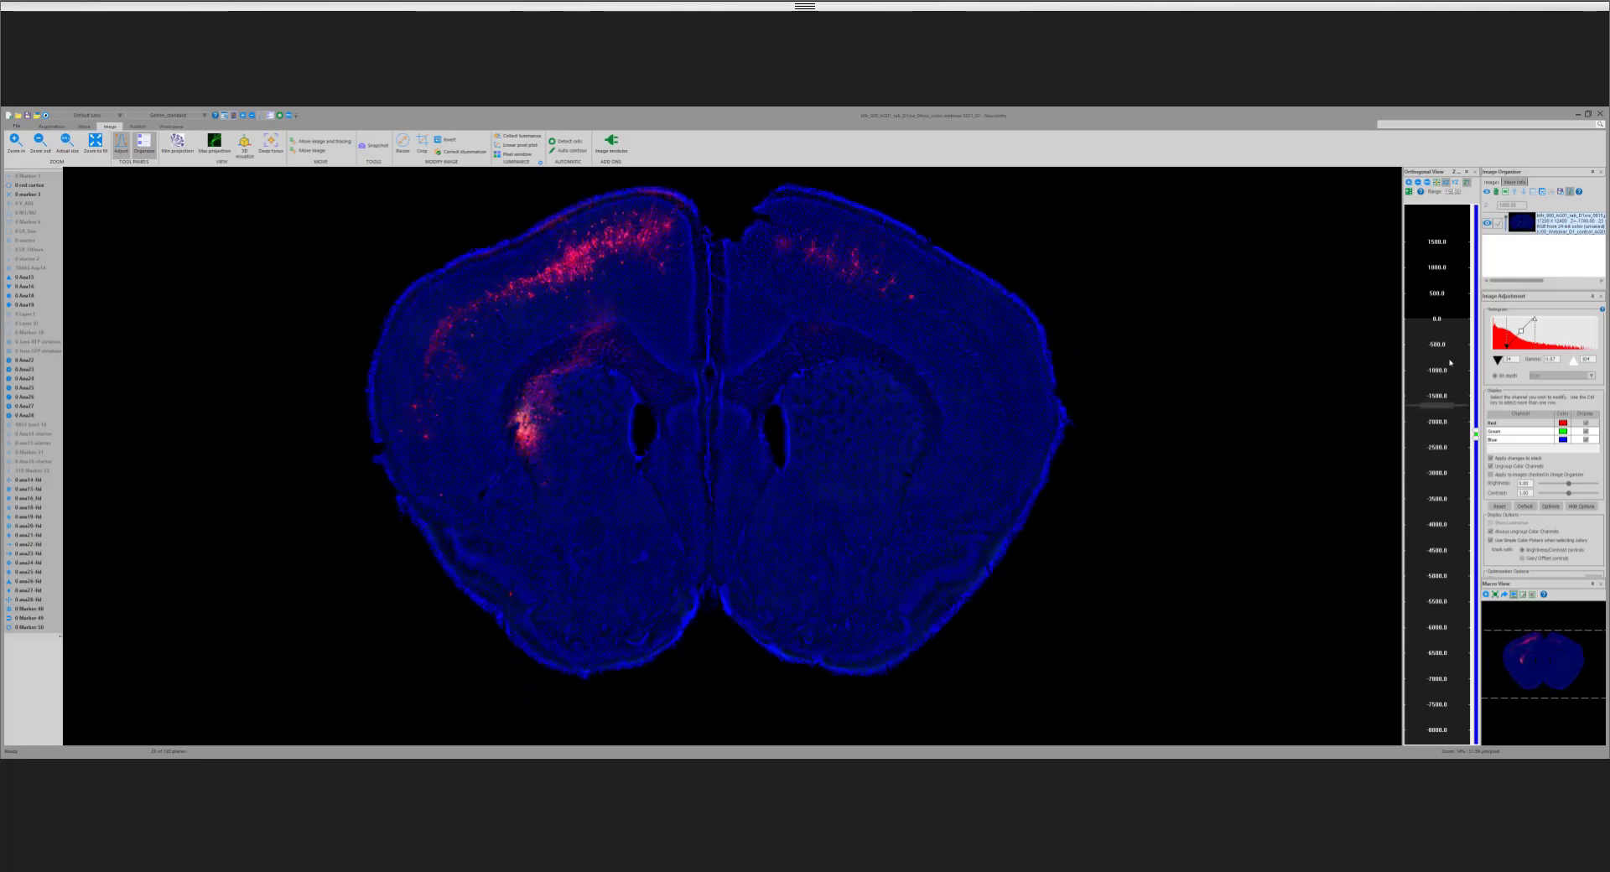
scroll(1451, 362, down, 5)
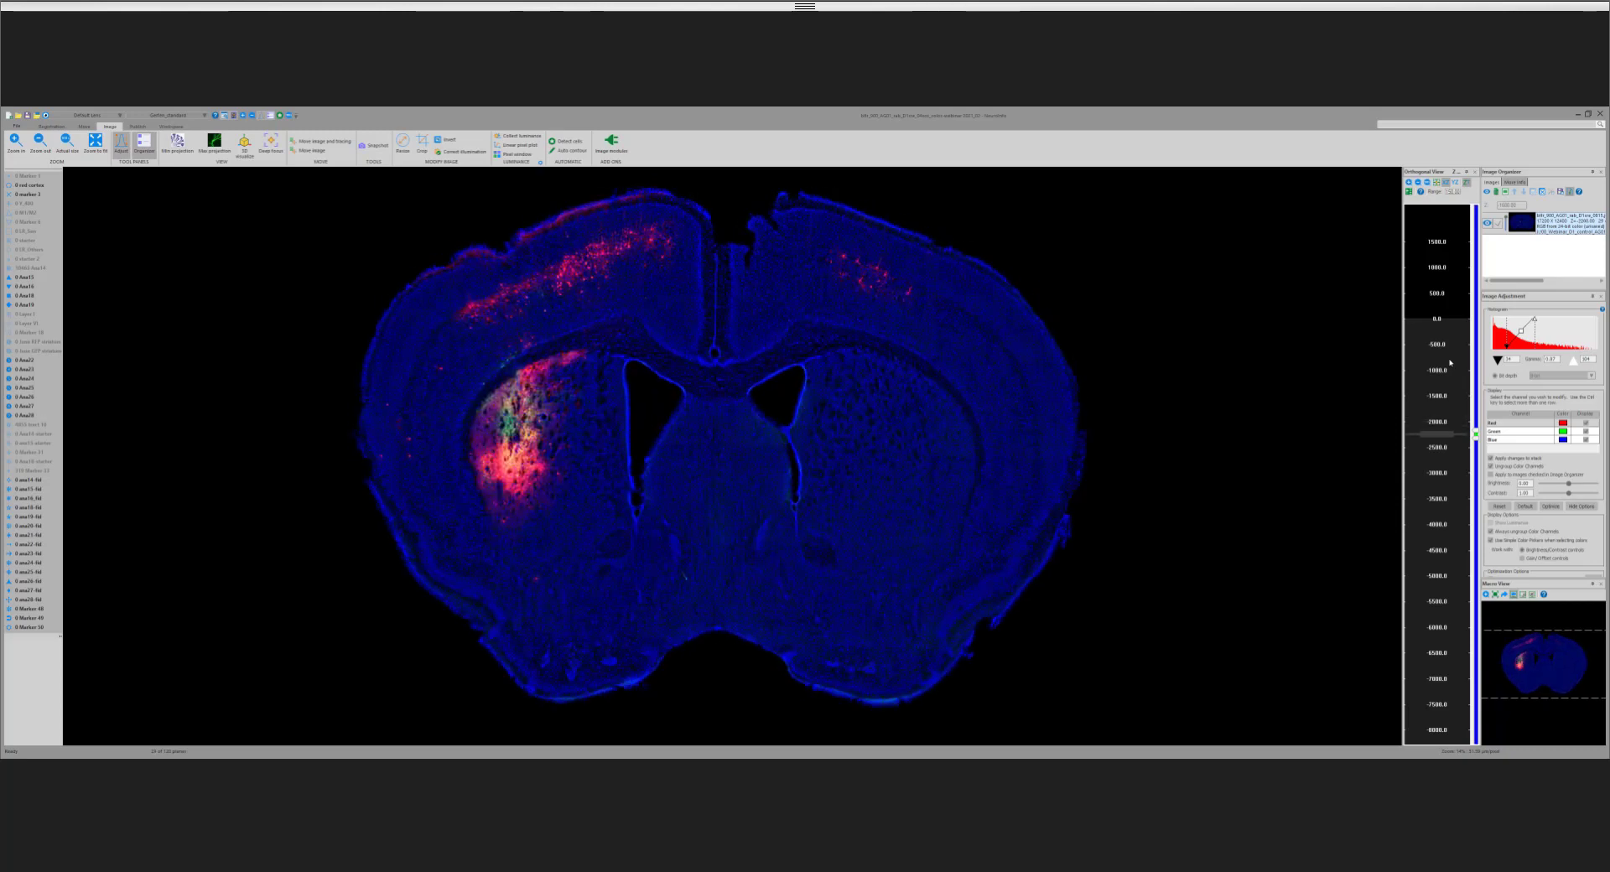
scroll(1450, 362, down, 7)
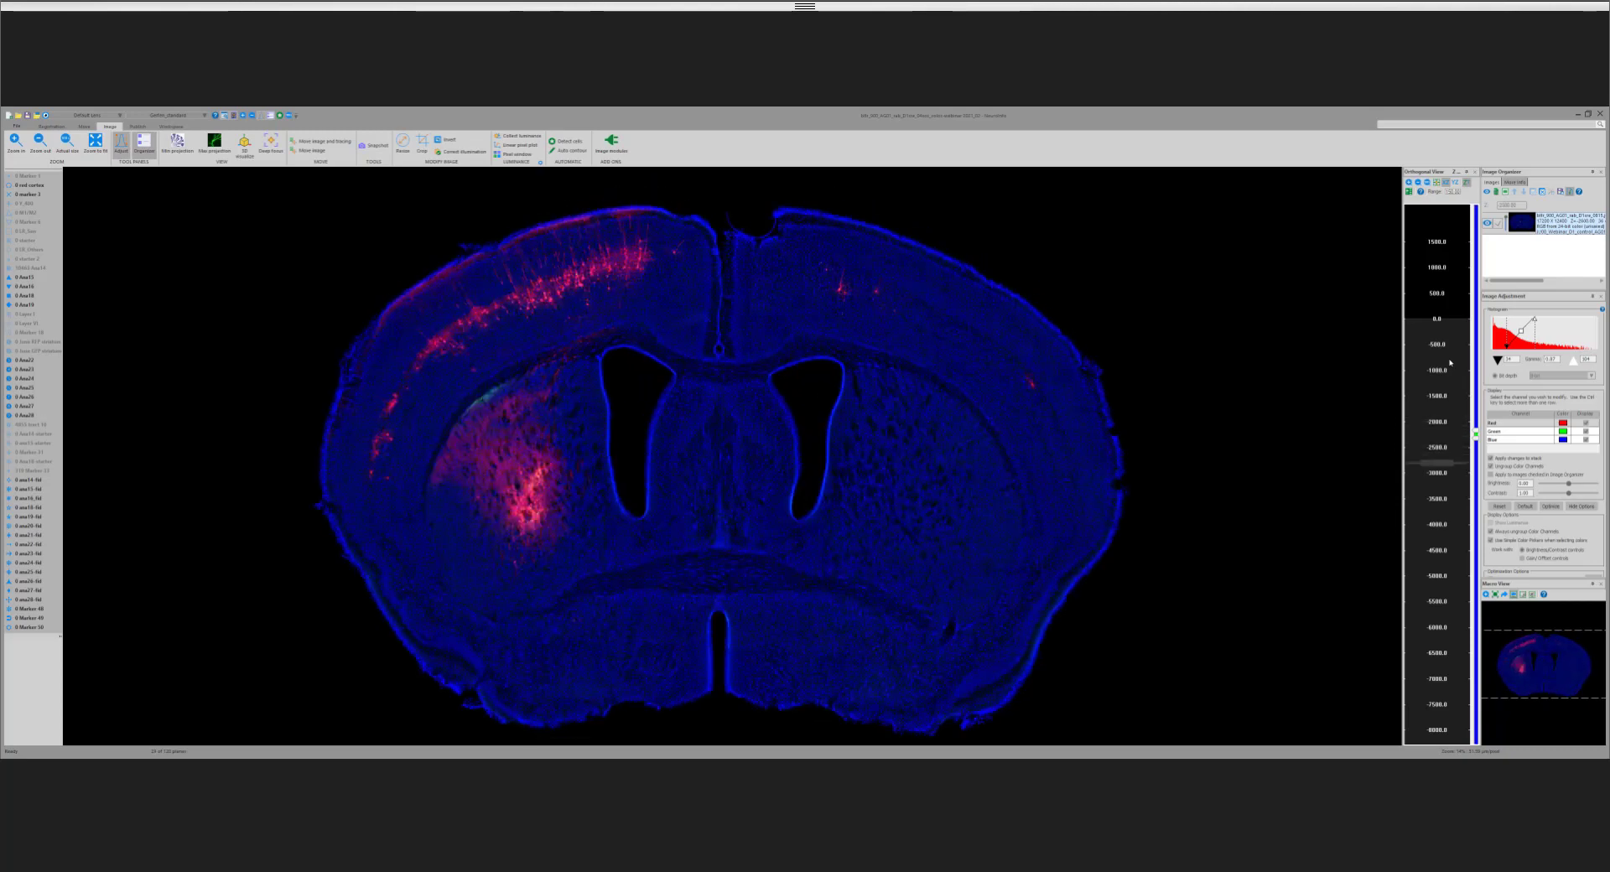
scroll(1450, 362, down, 13)
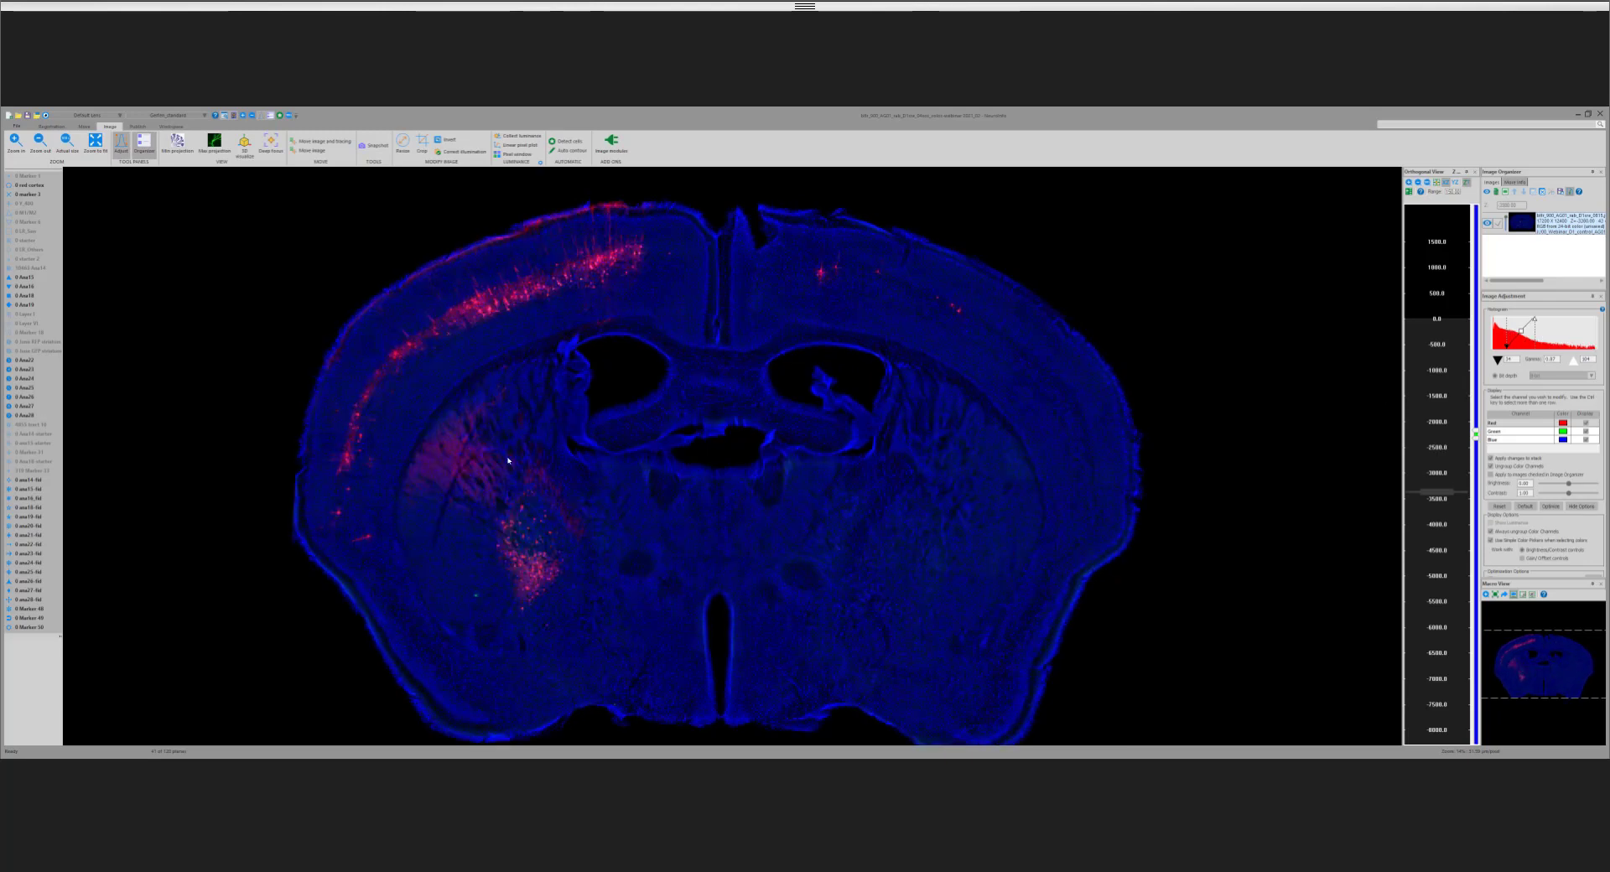
scroll(508, 460, down, 10)
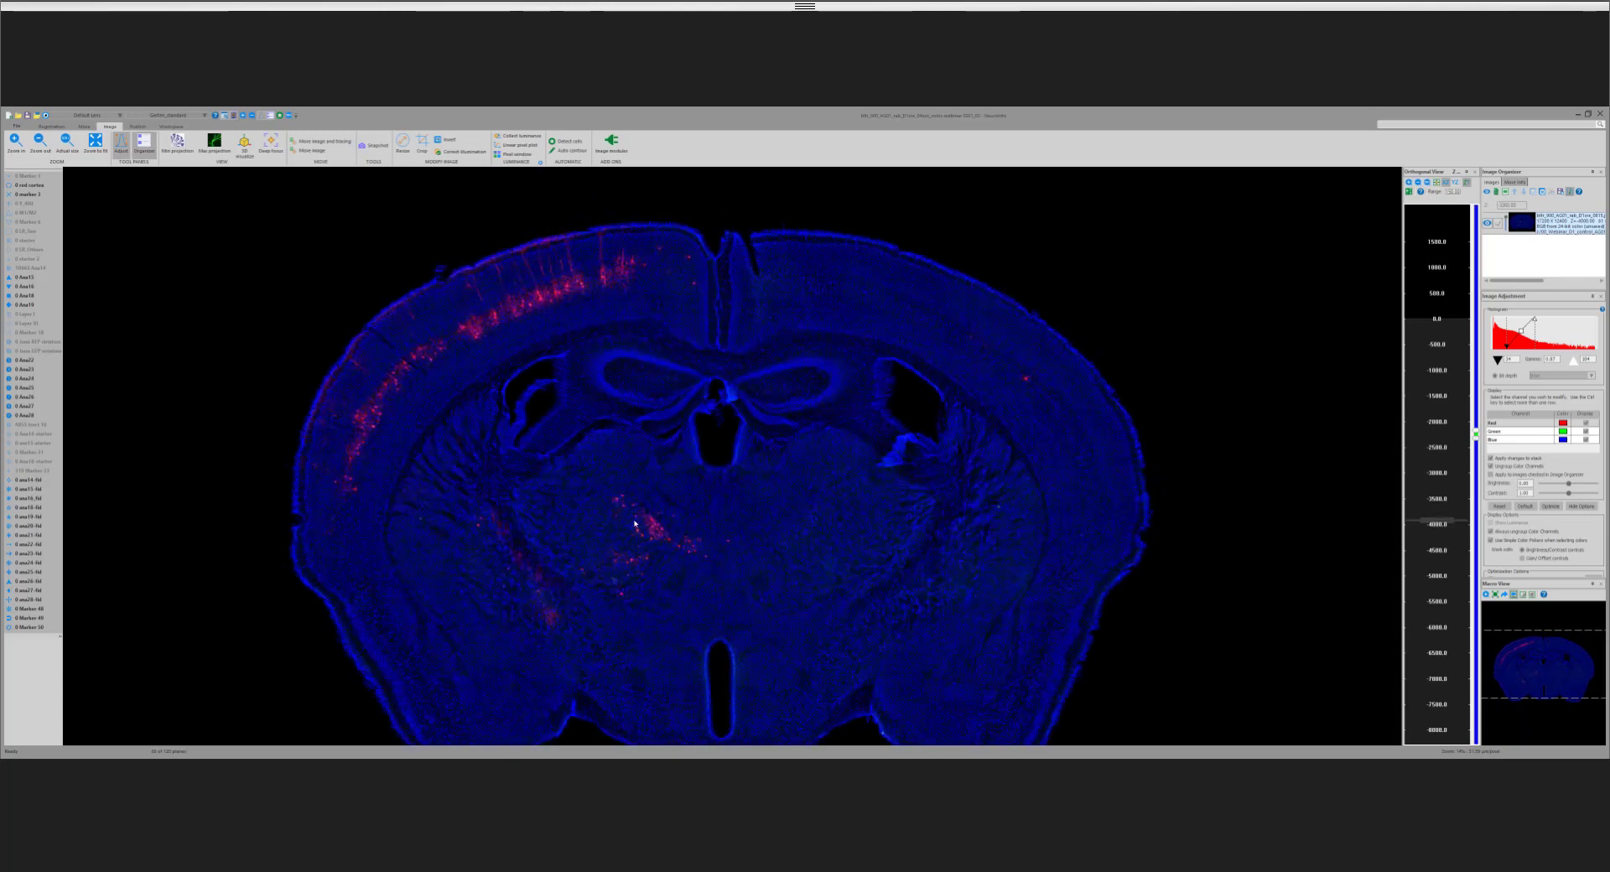
Step: Step posteriorly to examine the thalamic labelling, and go back anteriorly through the coronal sections to the dense striatal labelling
scroll(635, 523, down, 4)
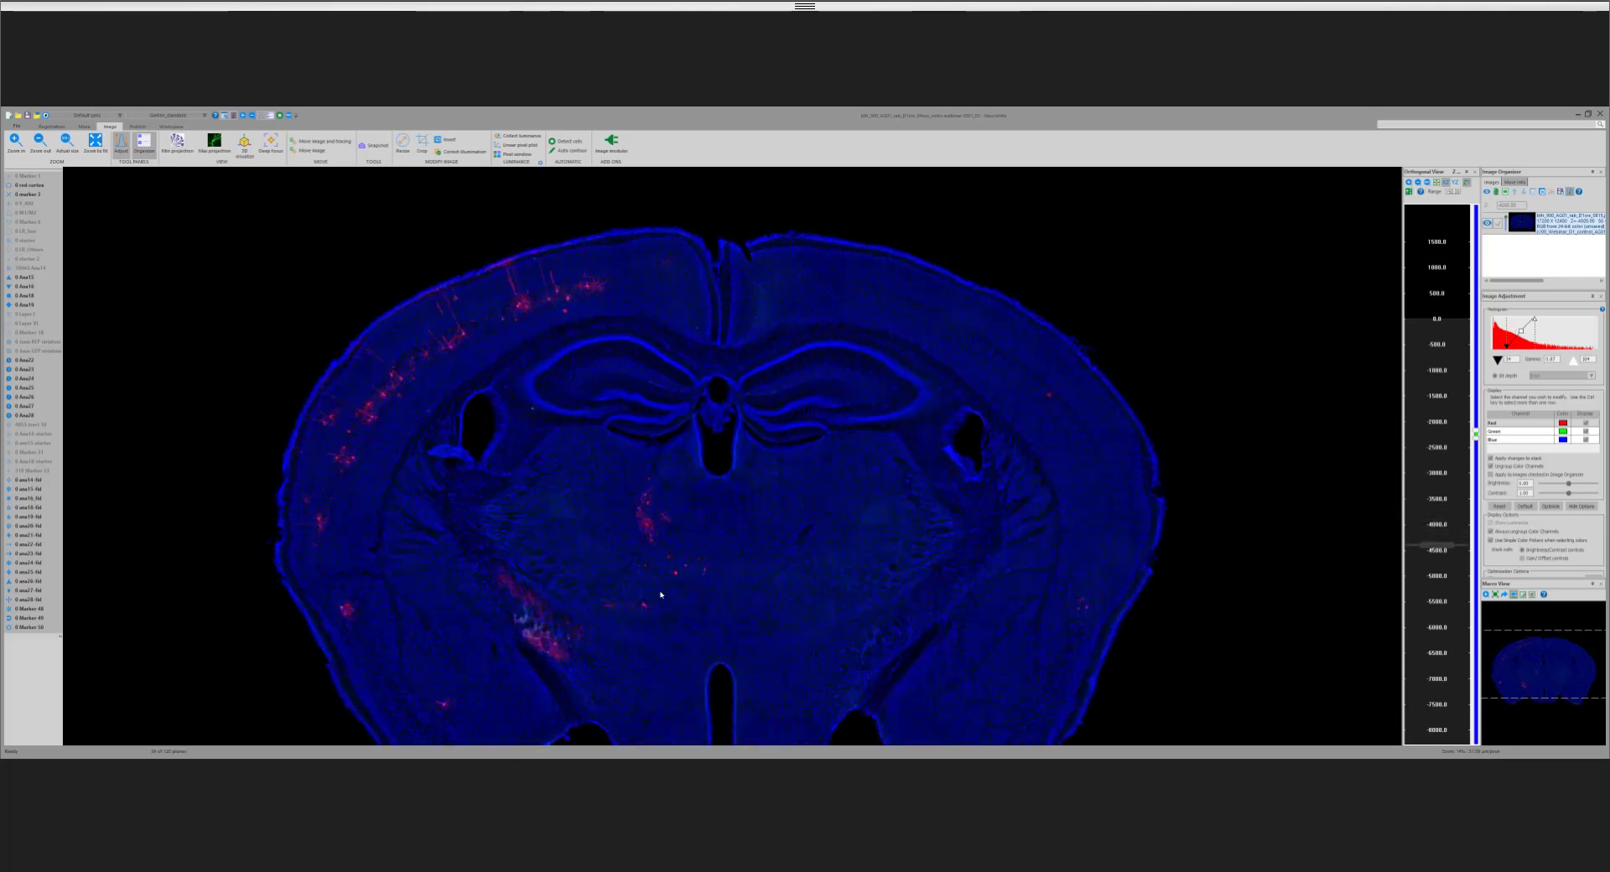
scroll(661, 594, down, 3)
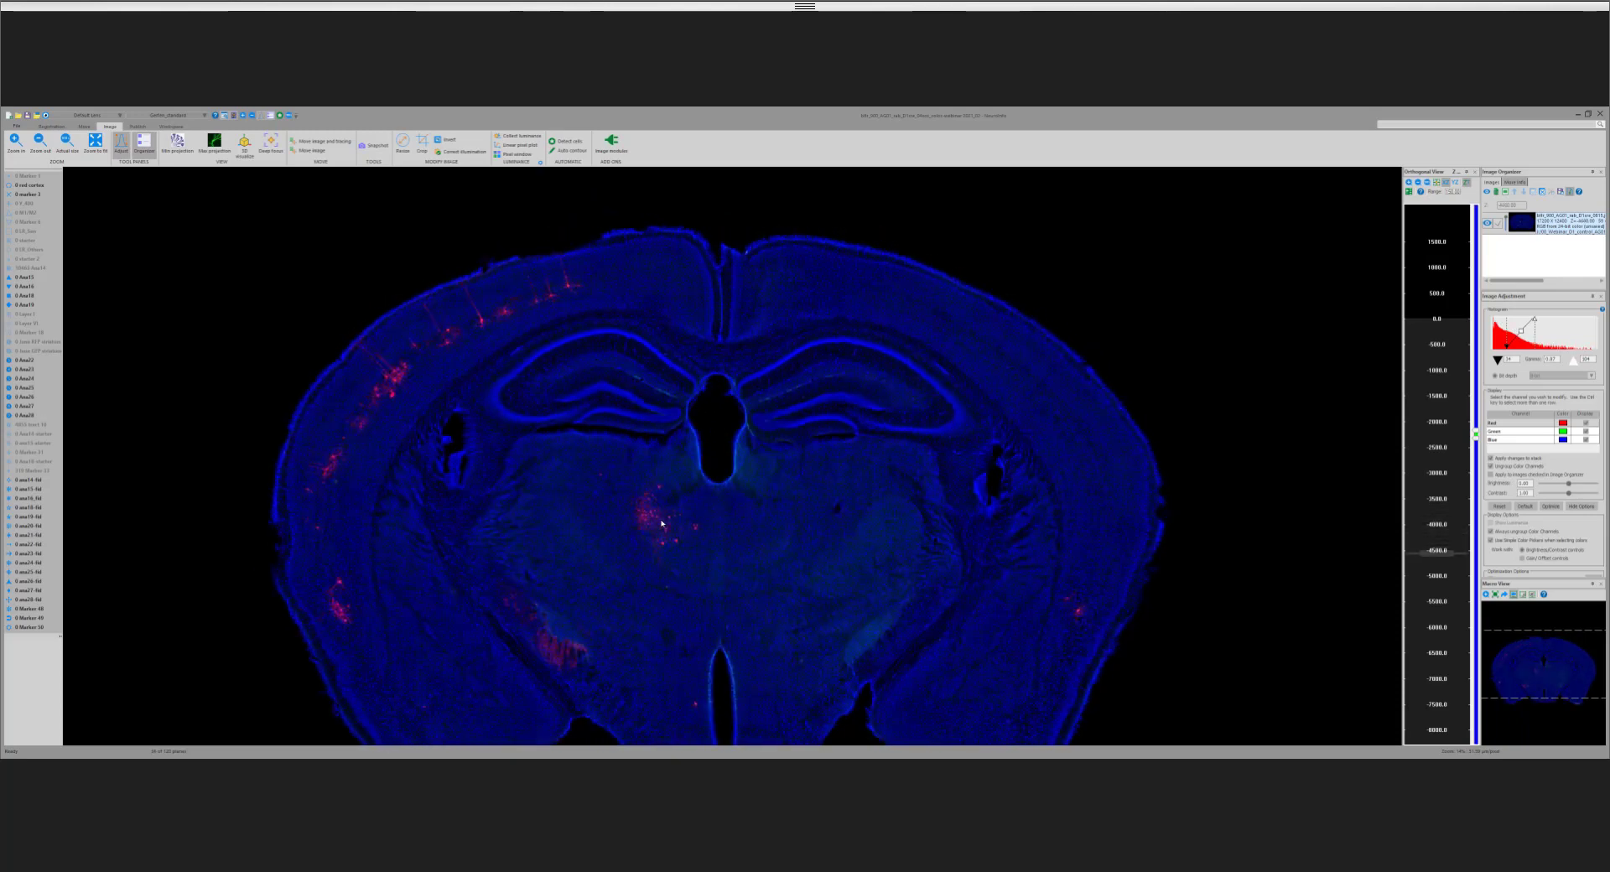
scroll(661, 523, up, 4)
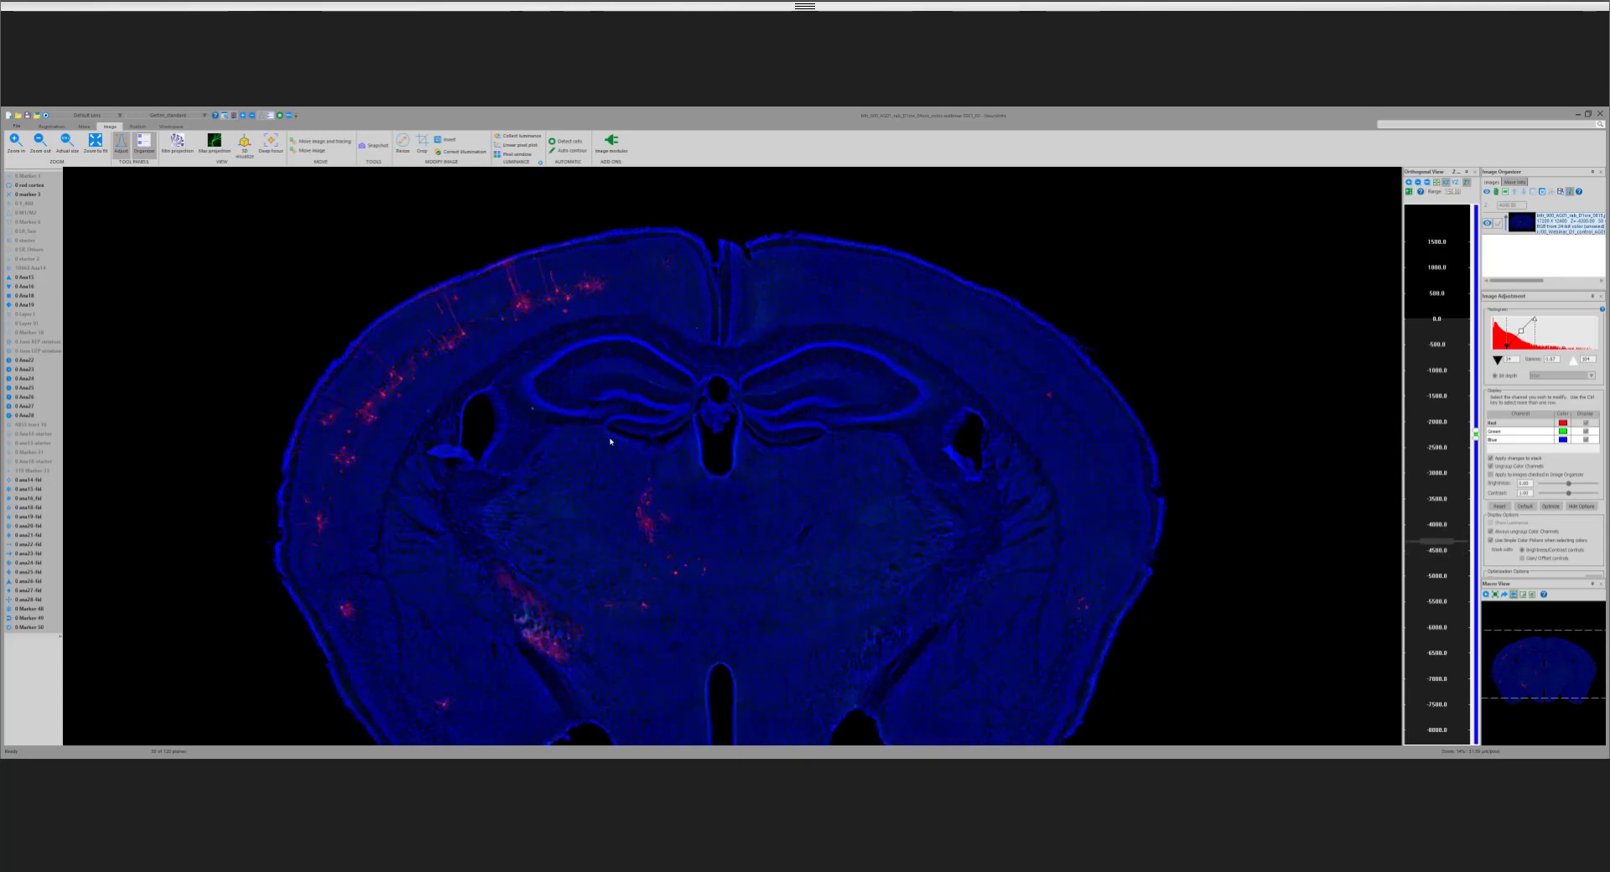
scroll(610, 441, up, 5)
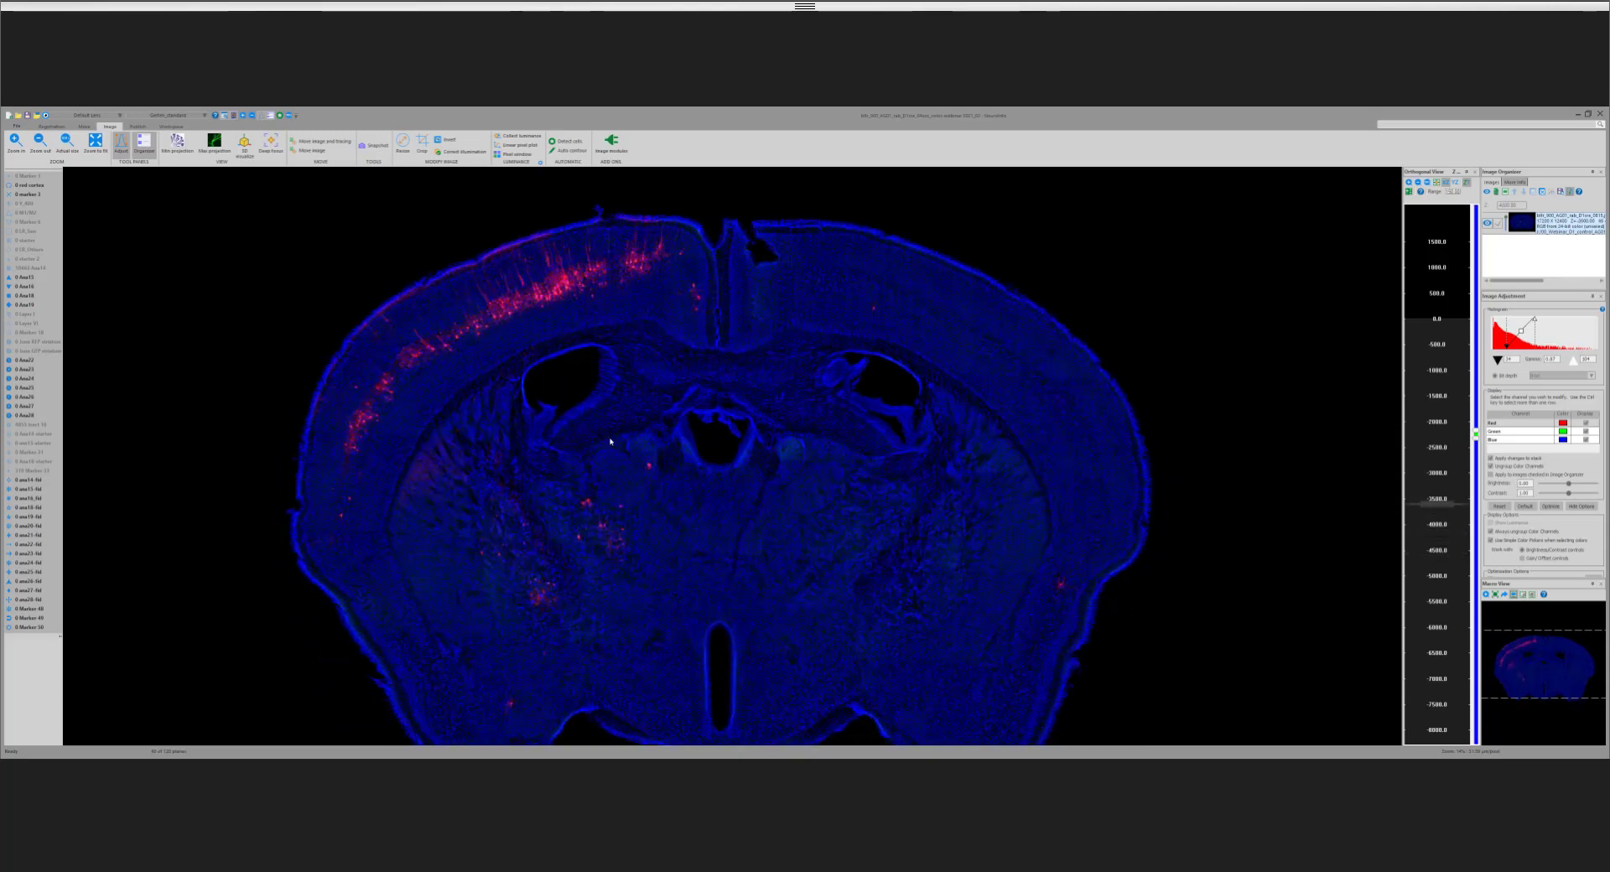
scroll(611, 441, up, 4)
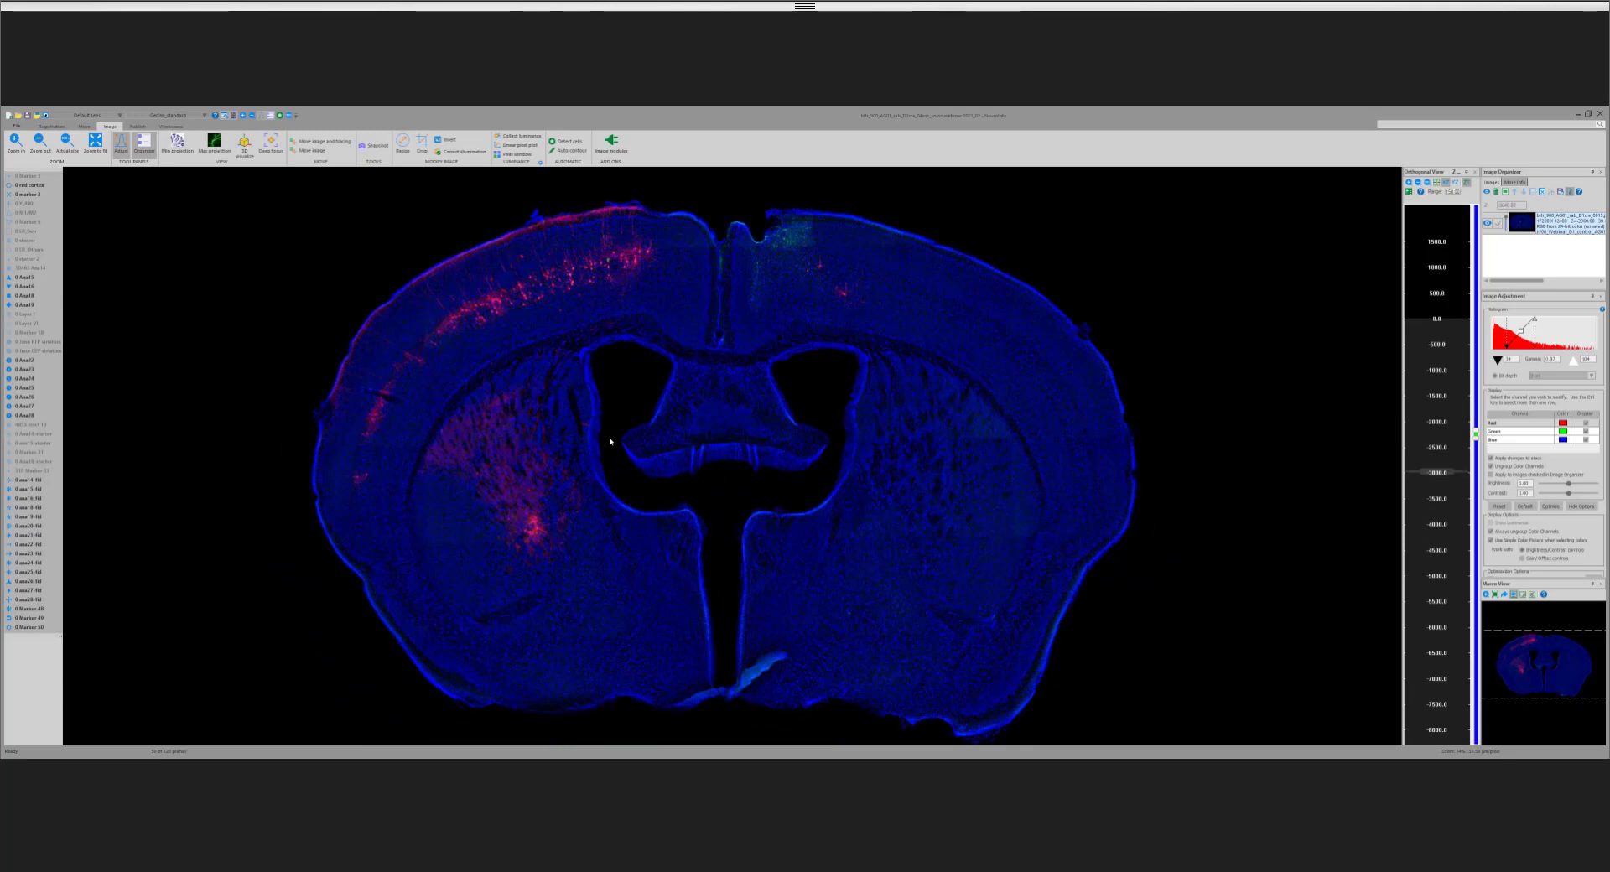
scroll(611, 441, up, 3)
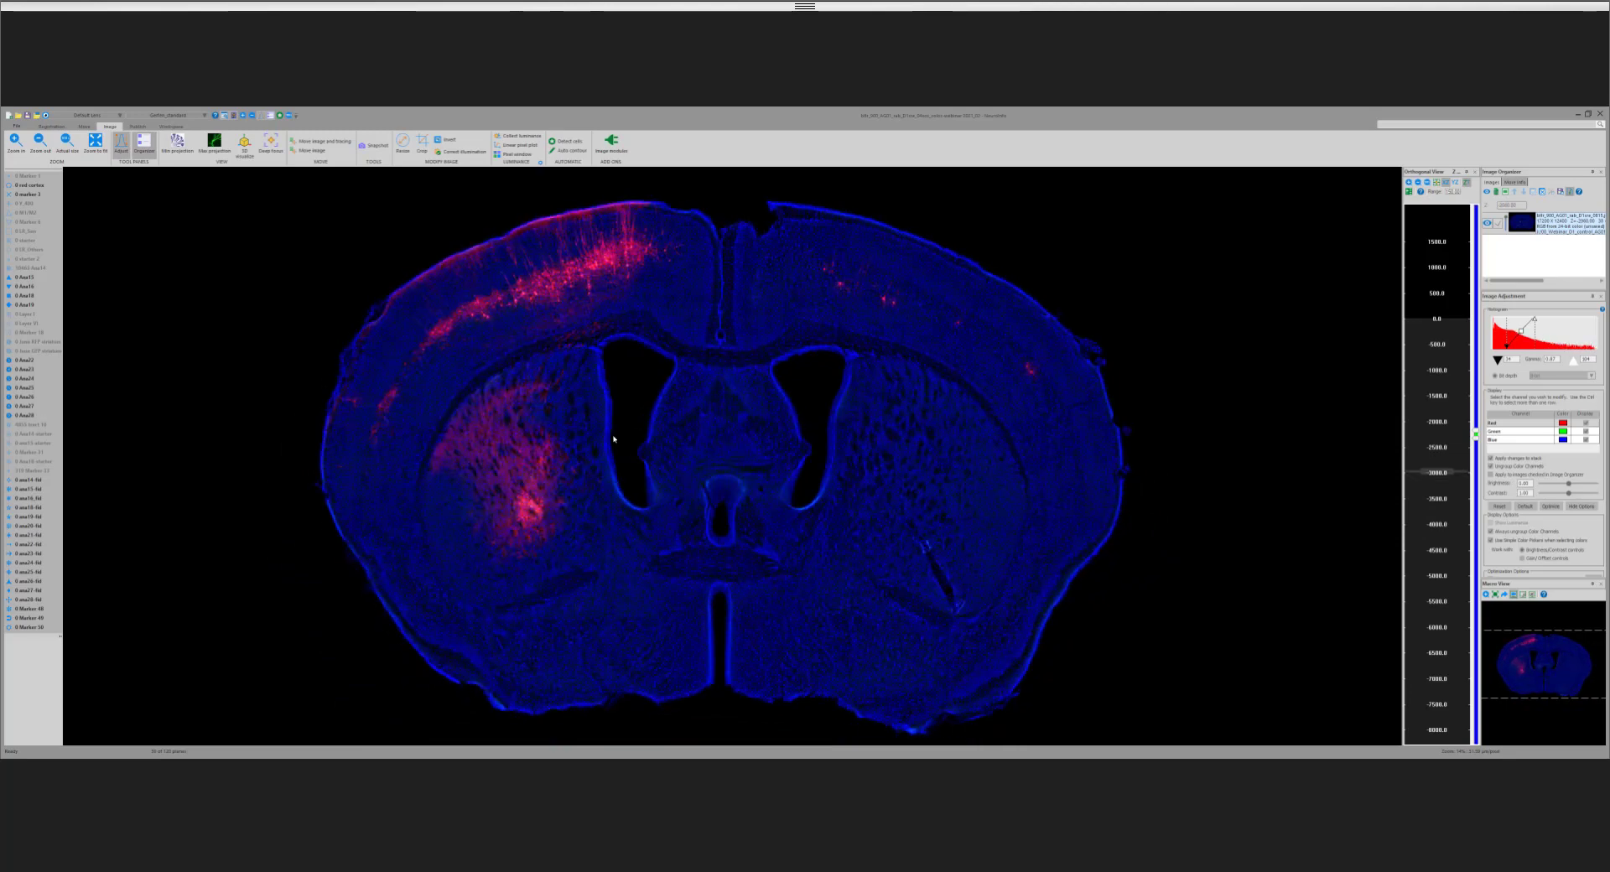
scroll(613, 438, up, 3)
scroll(616, 436, up, 4)
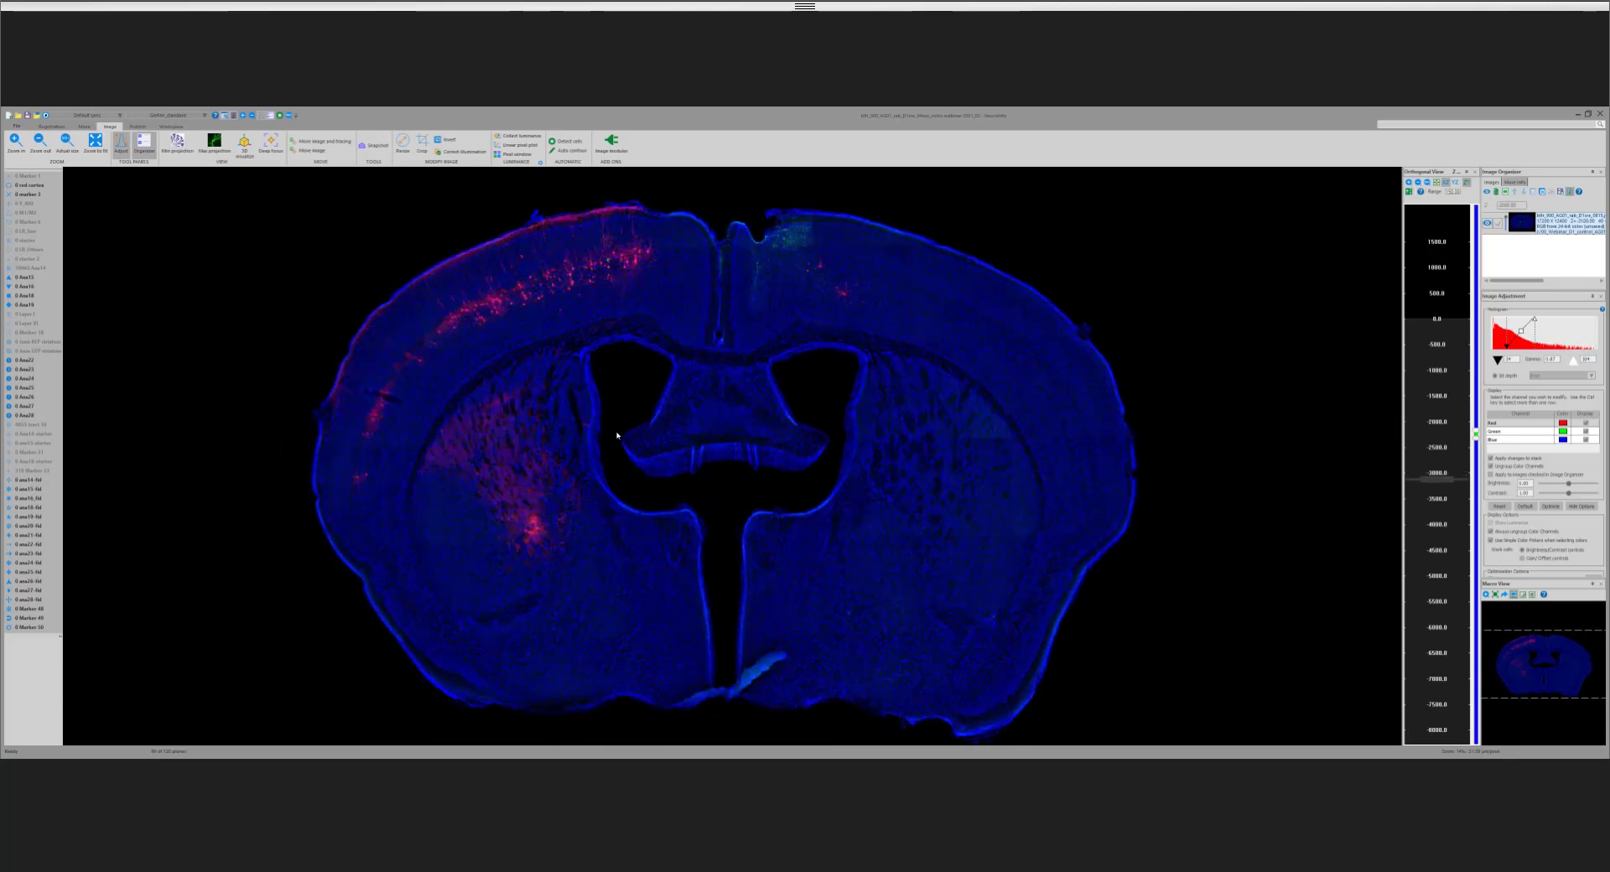
scroll(619, 432, up, 5)
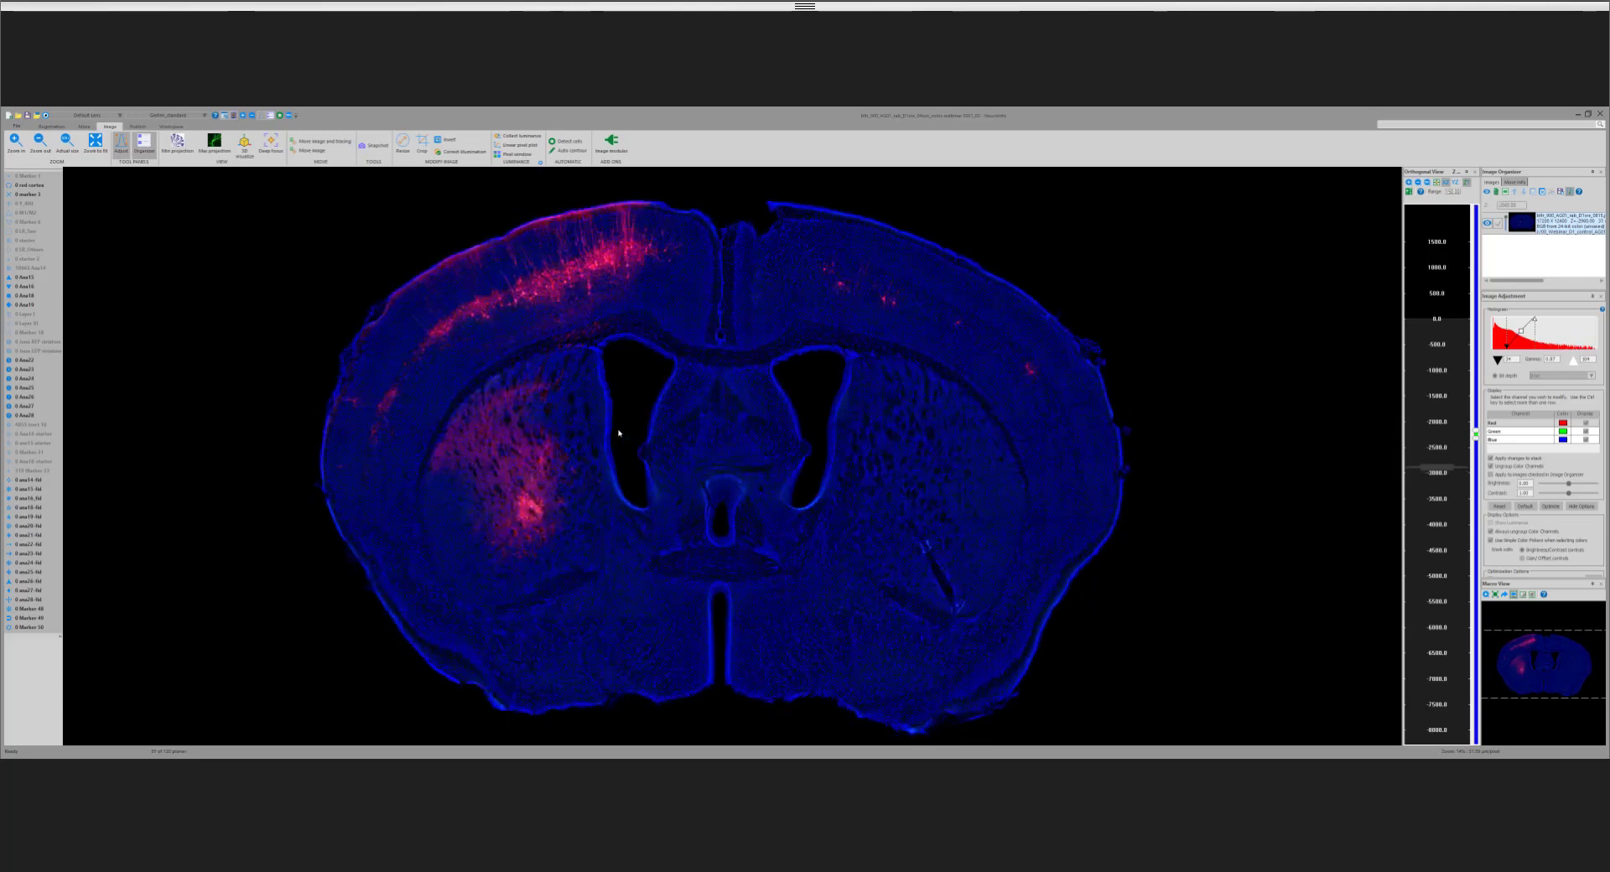
scroll(619, 434, up, 5)
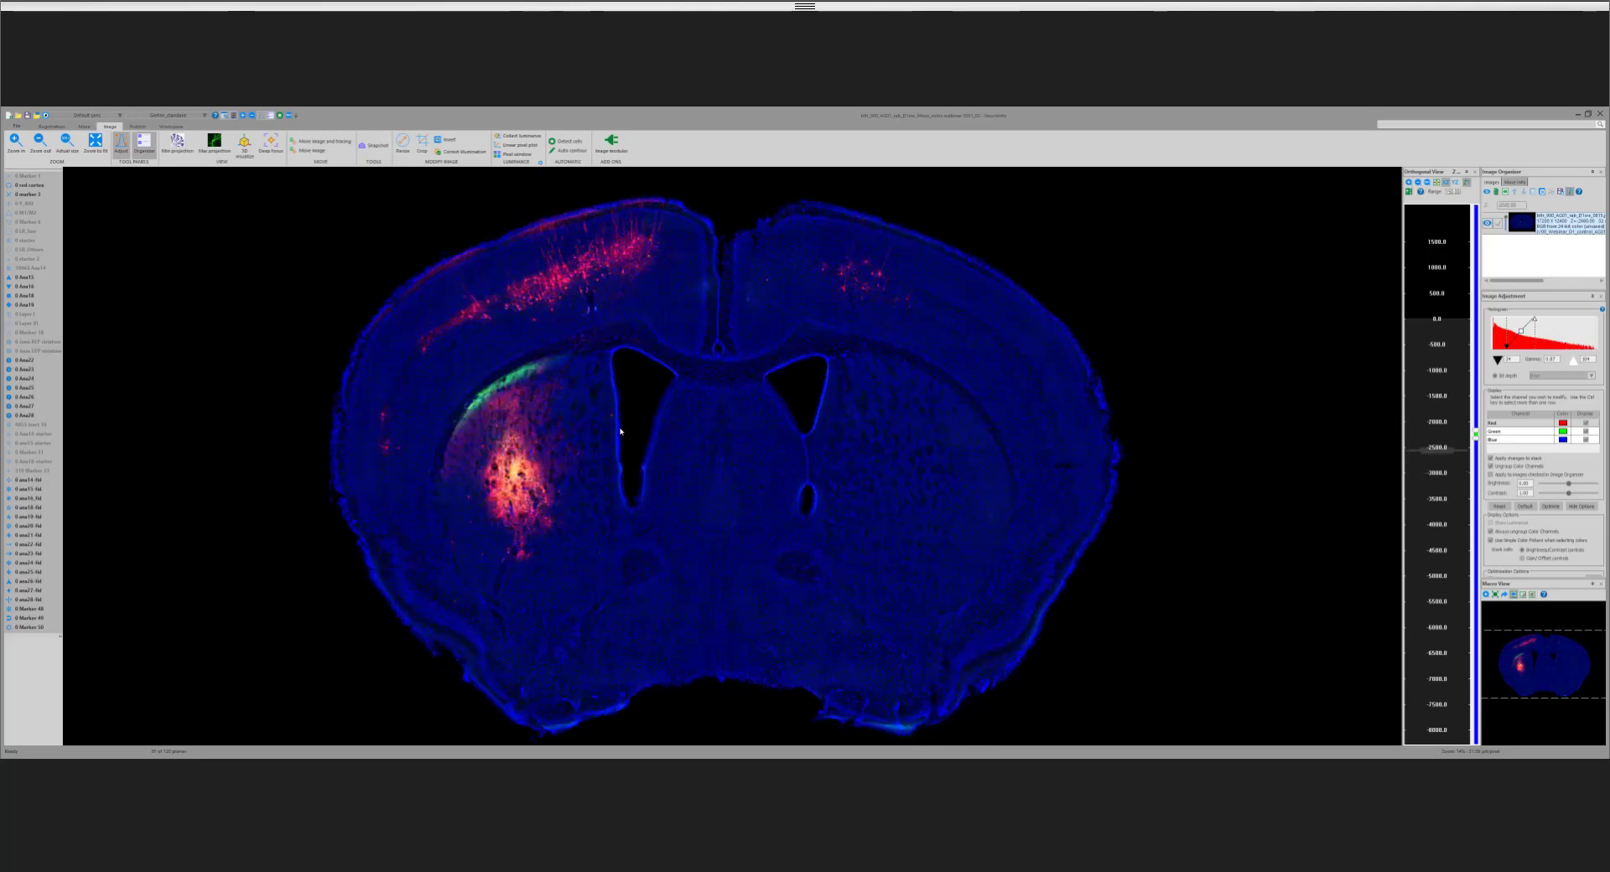
Step: Show the hidden yellow marker type and step posteriorly through the sections to examine its points along the tissue outlines and internal structures
right_click(45, 471)
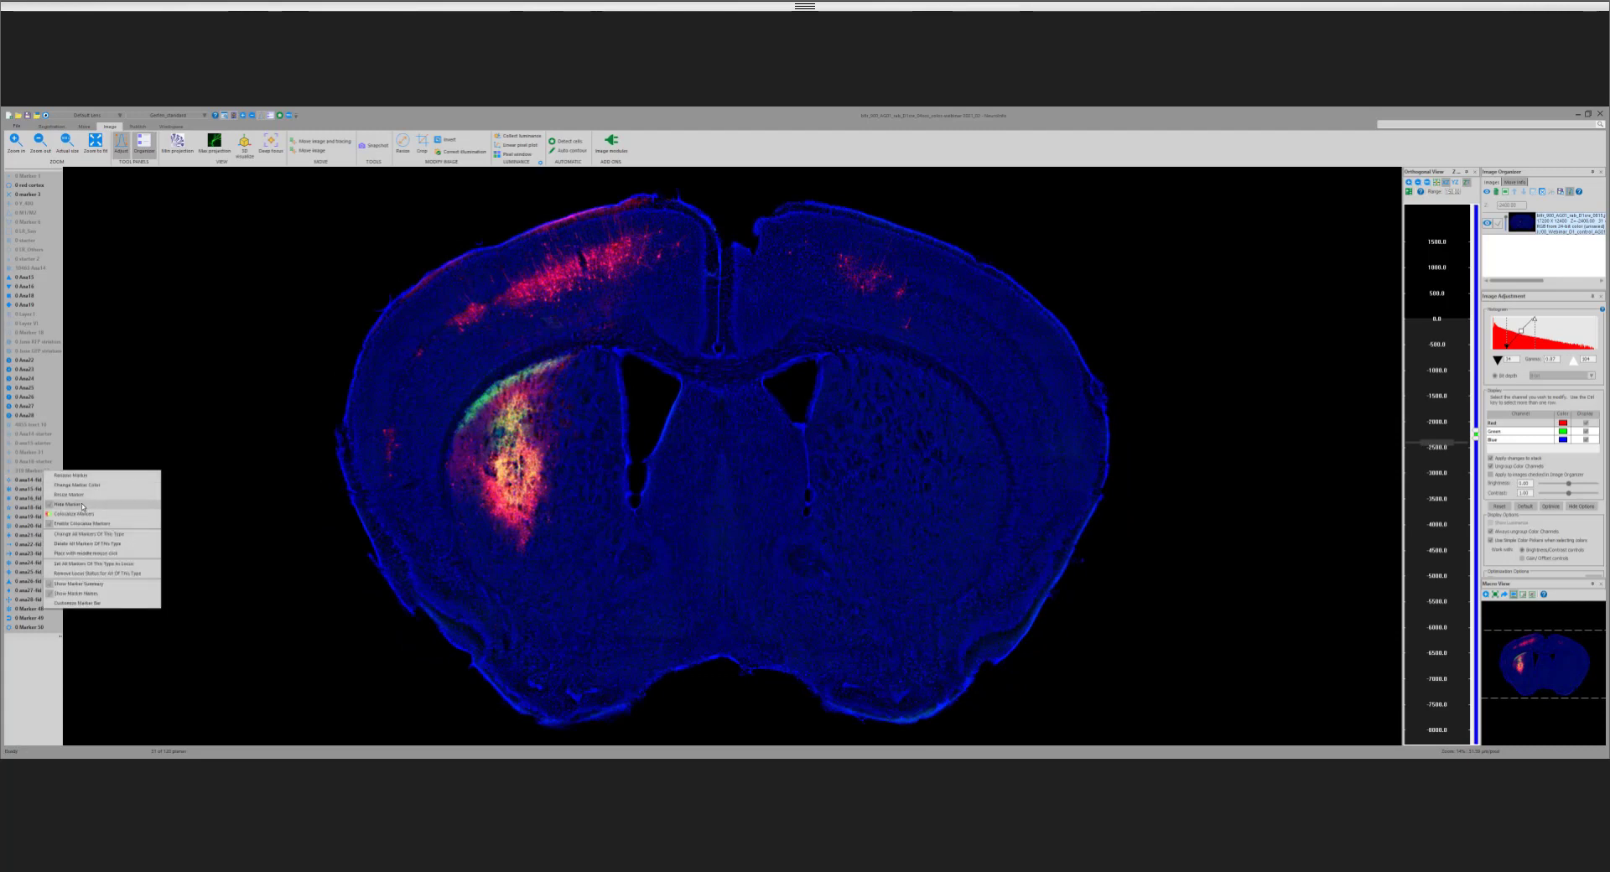
click(83, 507)
scroll(636, 525, down, 2)
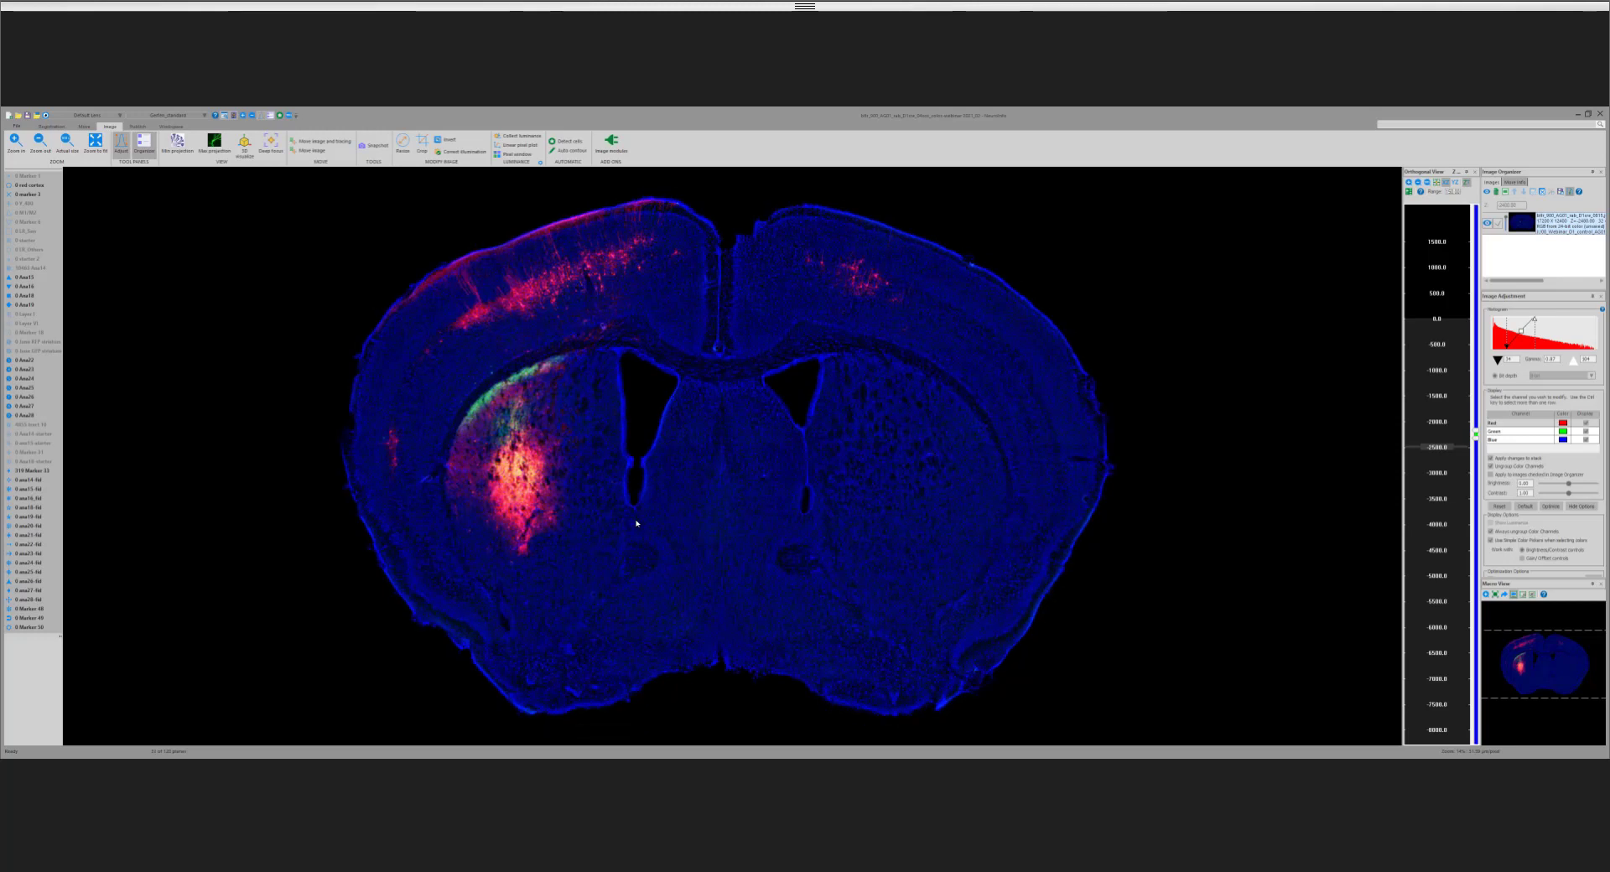
scroll(636, 523, down, 3)
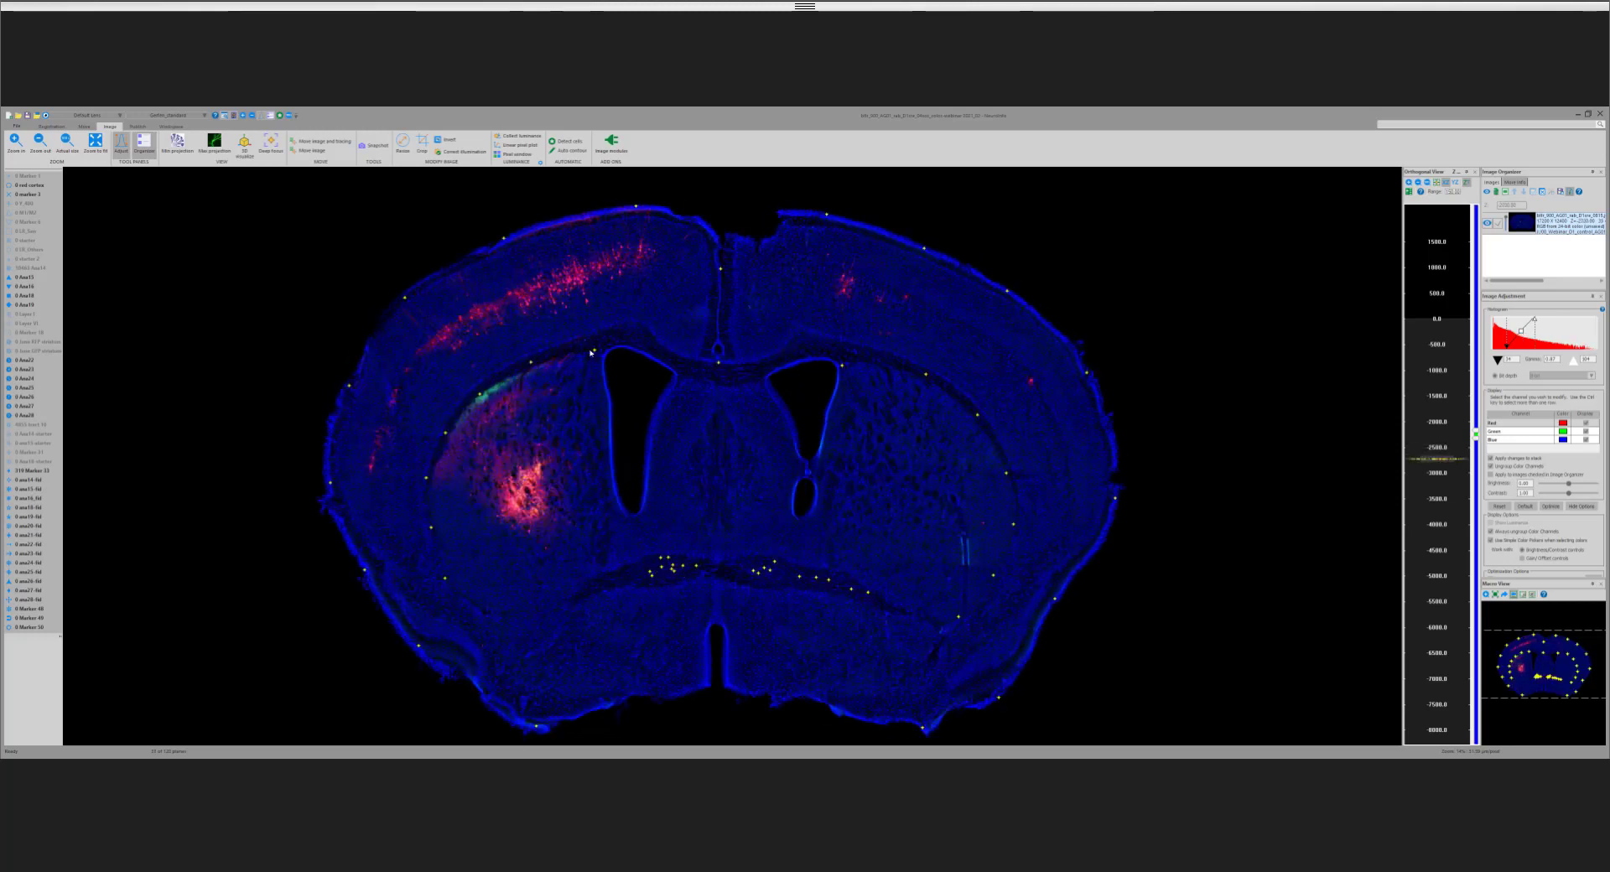
scroll(592, 353, down, 2)
scroll(927, 311, down, 2)
scroll(928, 310, down, 10)
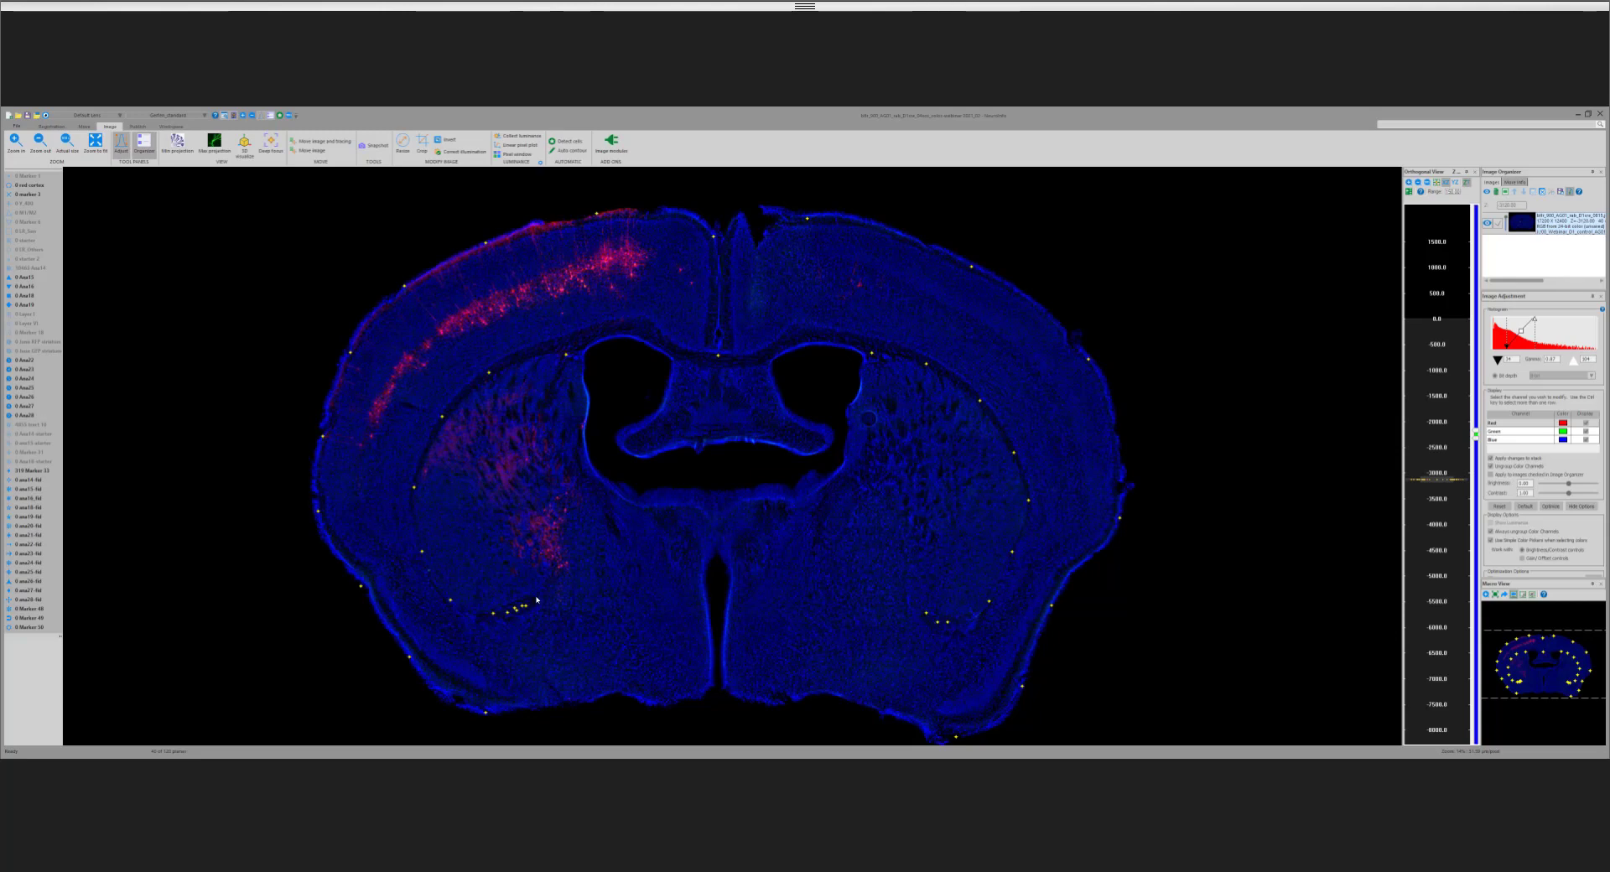
scroll(535, 594, down, 3)
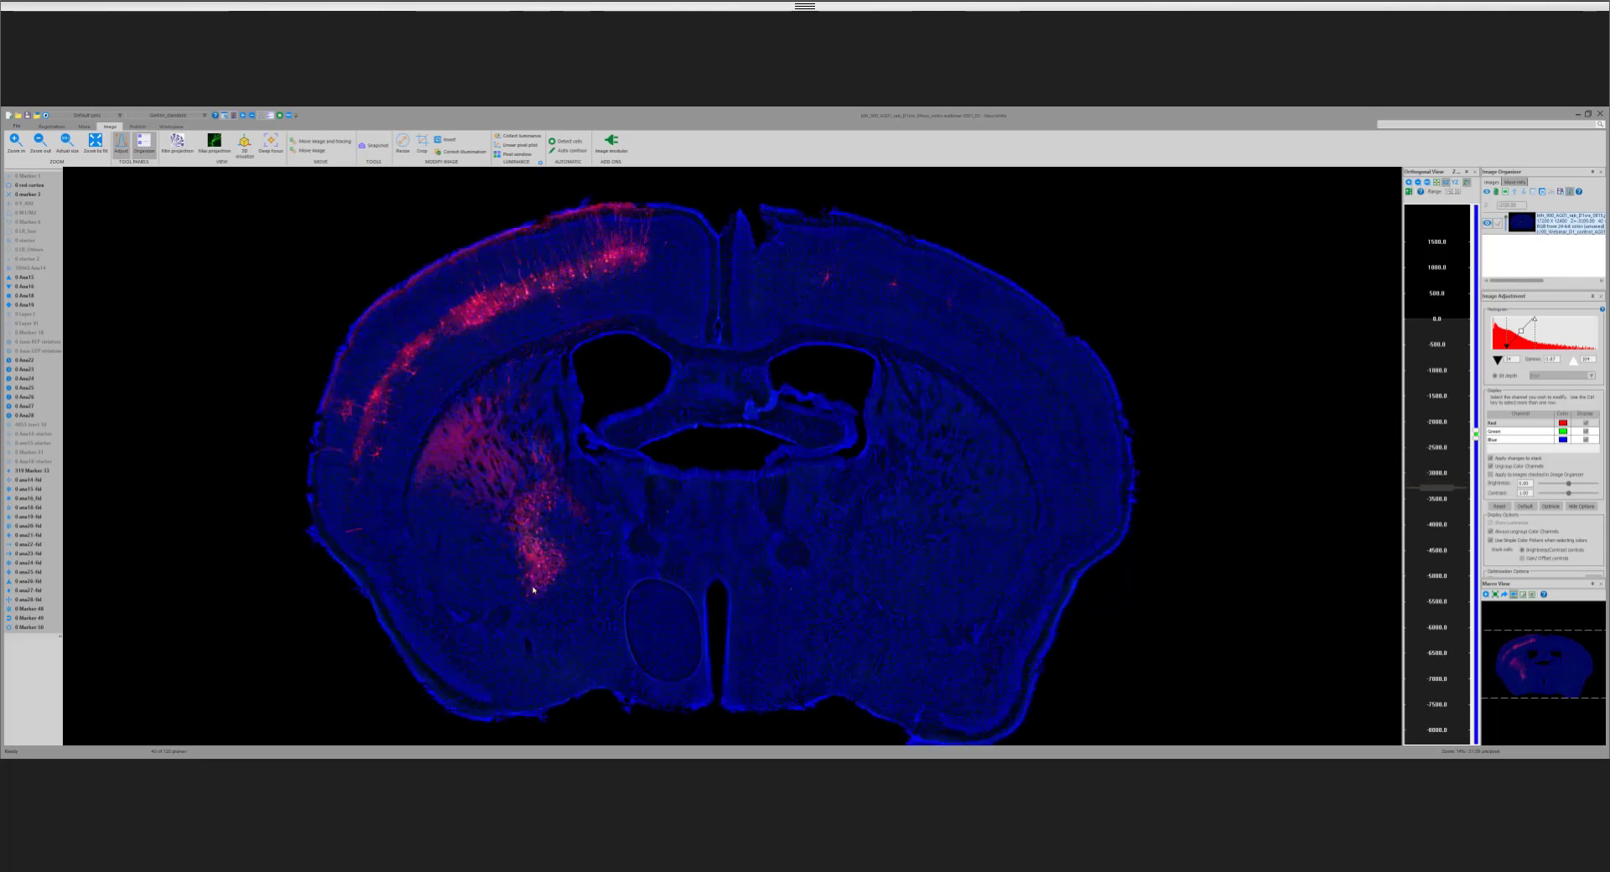
scroll(534, 590, down, 4)
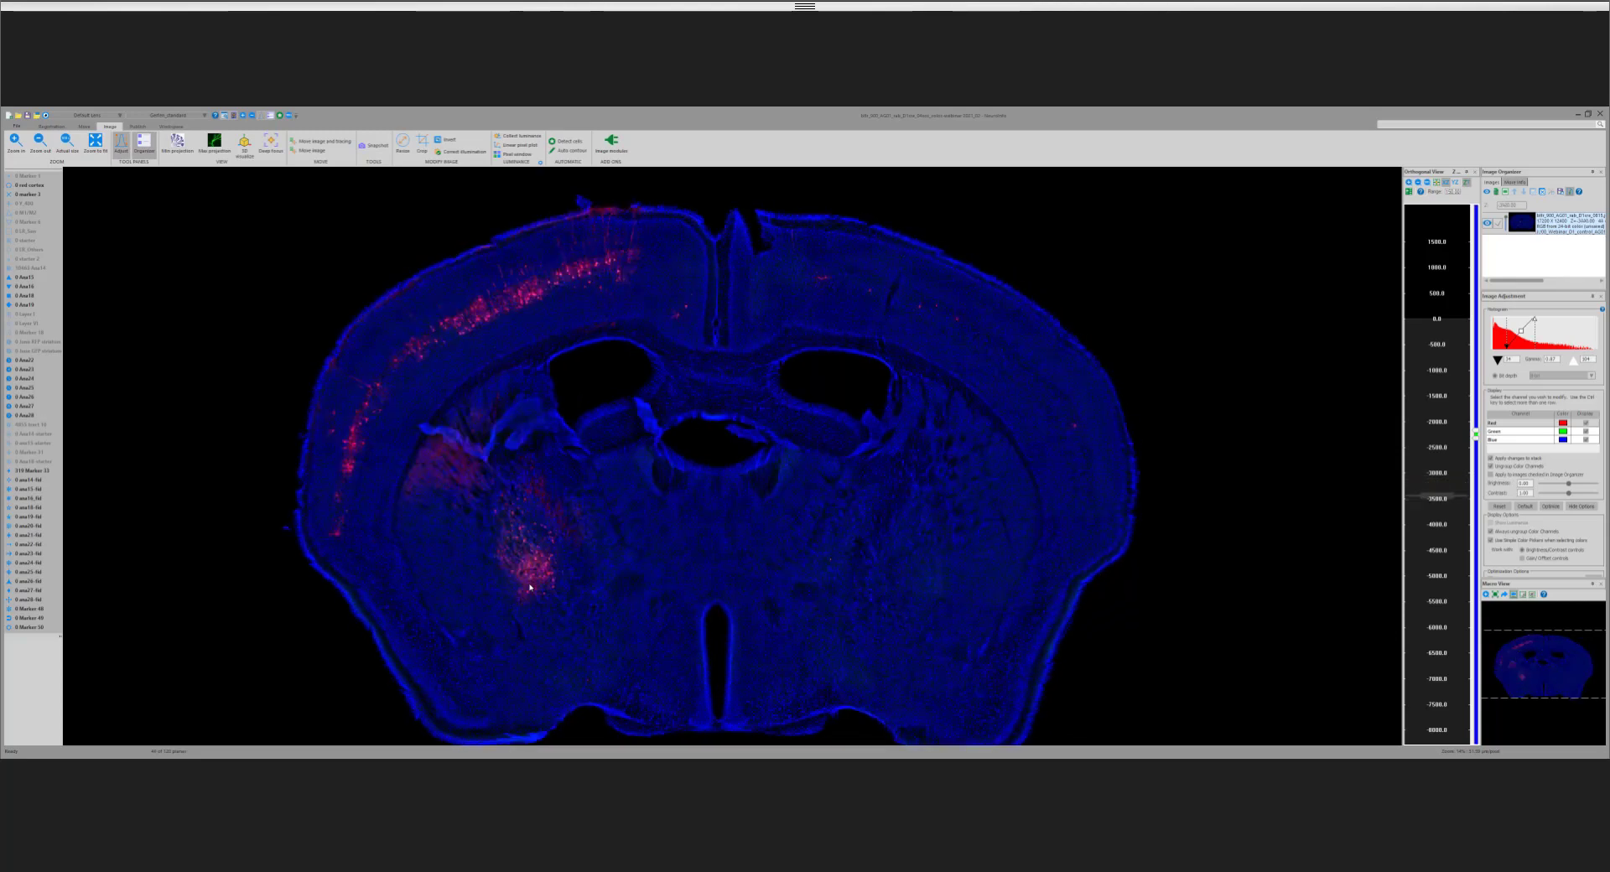
scroll(530, 587, down, 3)
Step: Step back anteriorly to the section with the large open ventricles, and hide the yellow marker type
scroll(537, 587, up, 1)
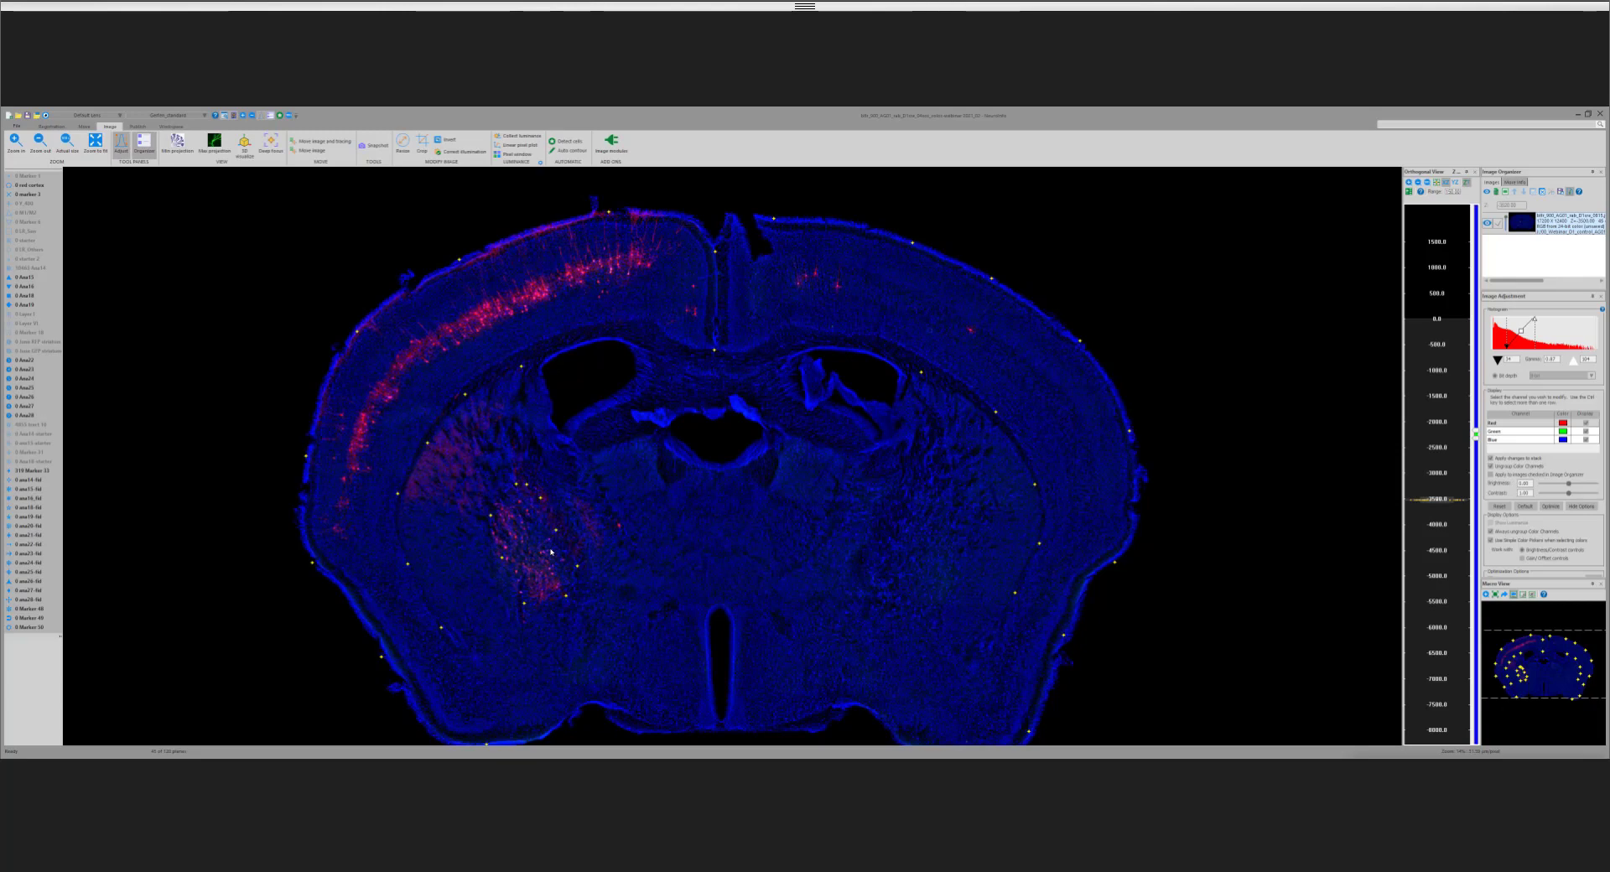
scroll(551, 552, up, 5)
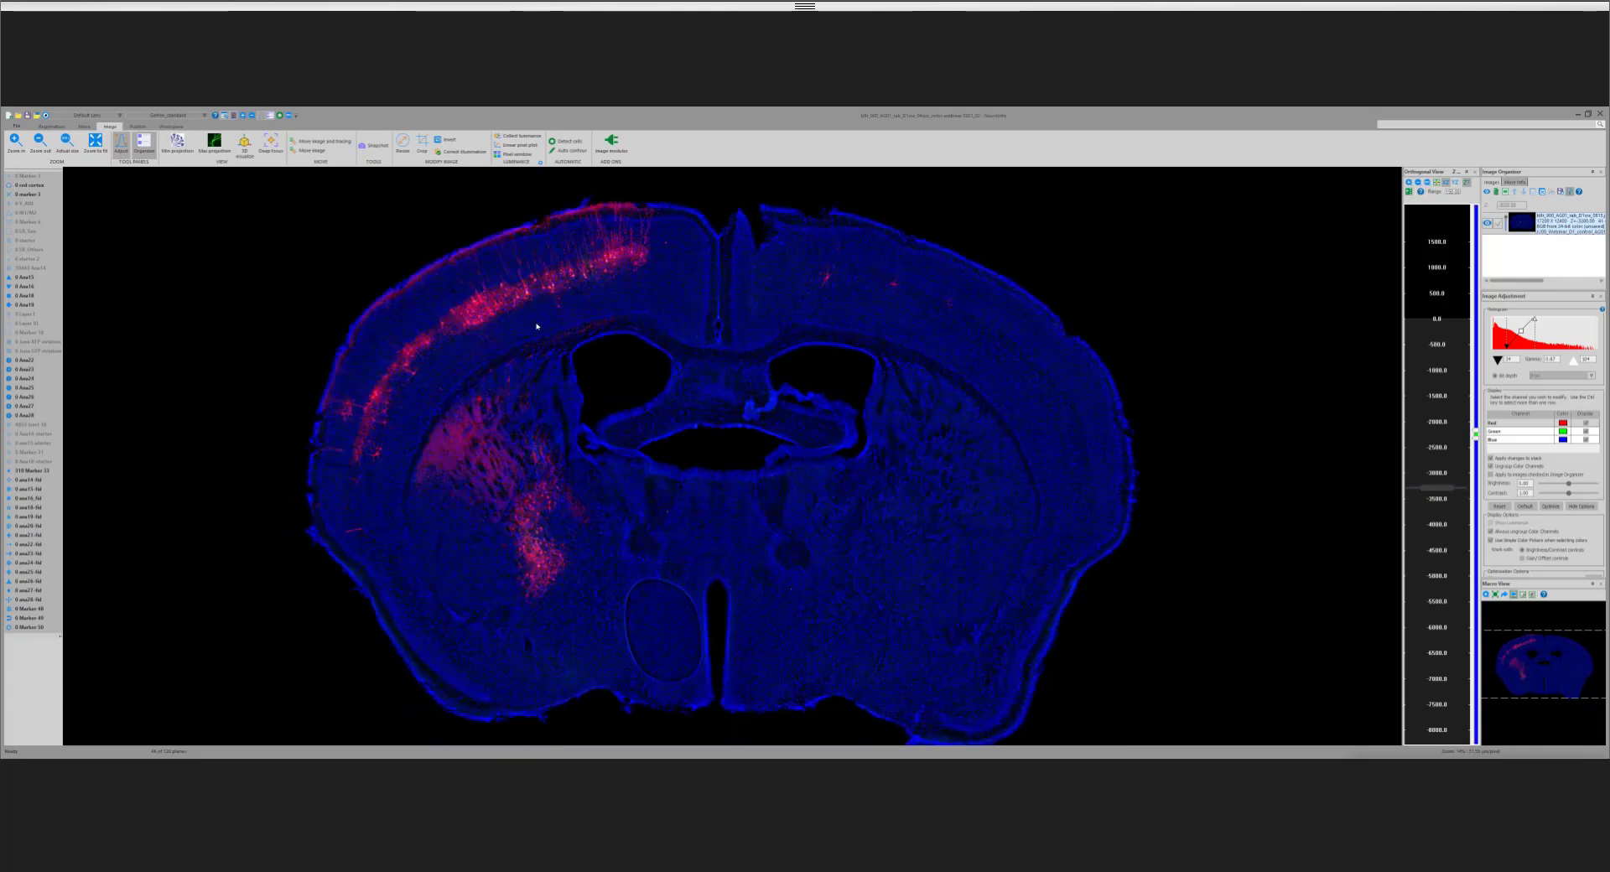
right_click(39, 472)
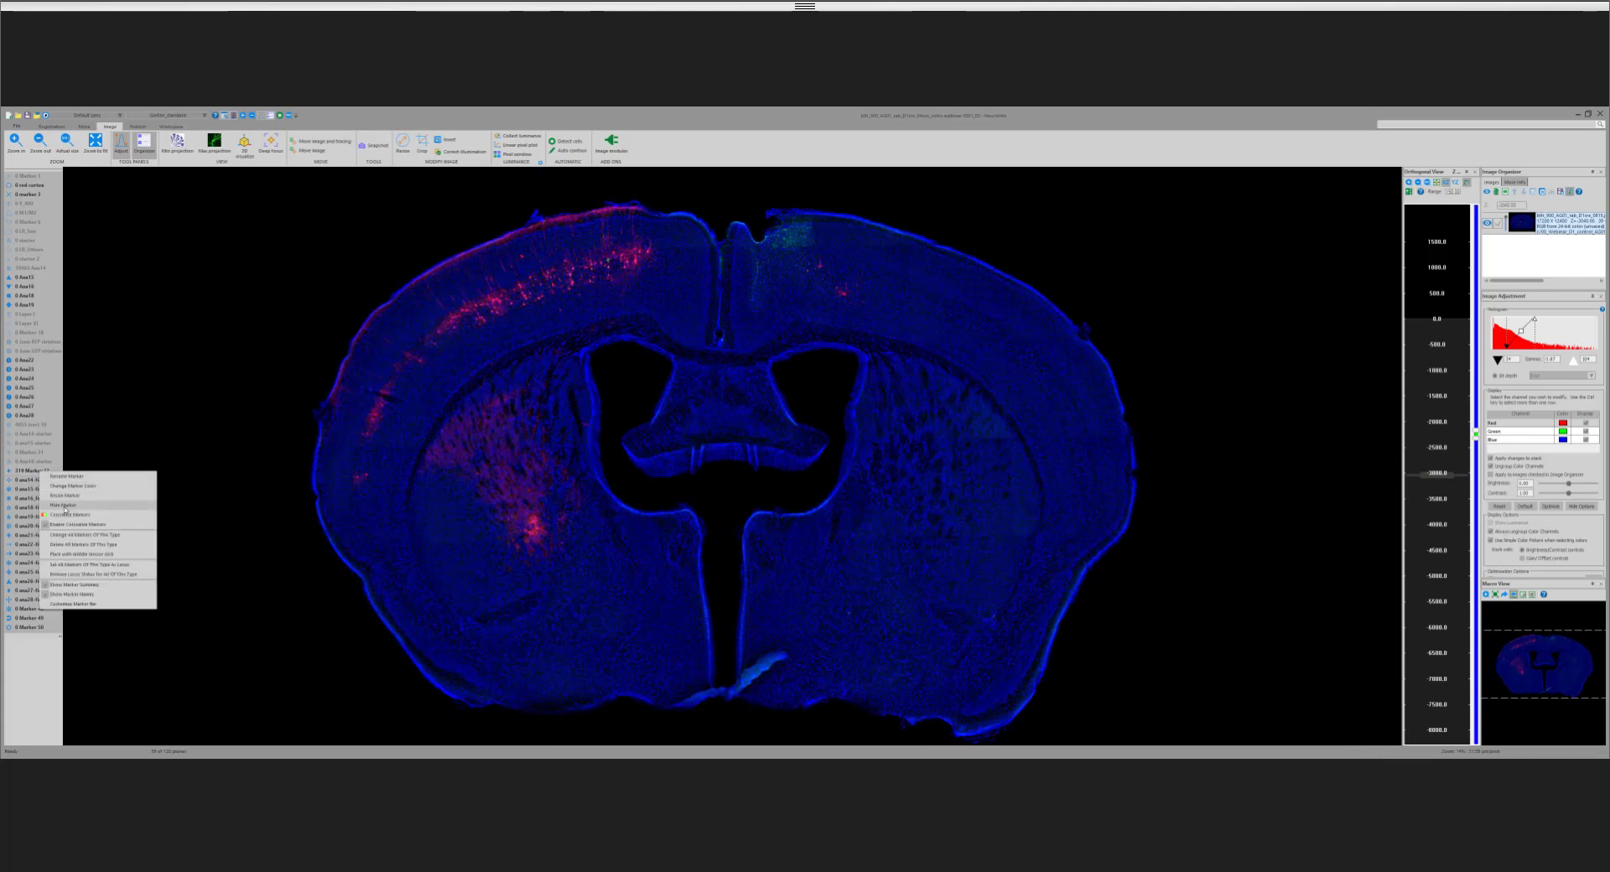
click(76, 507)
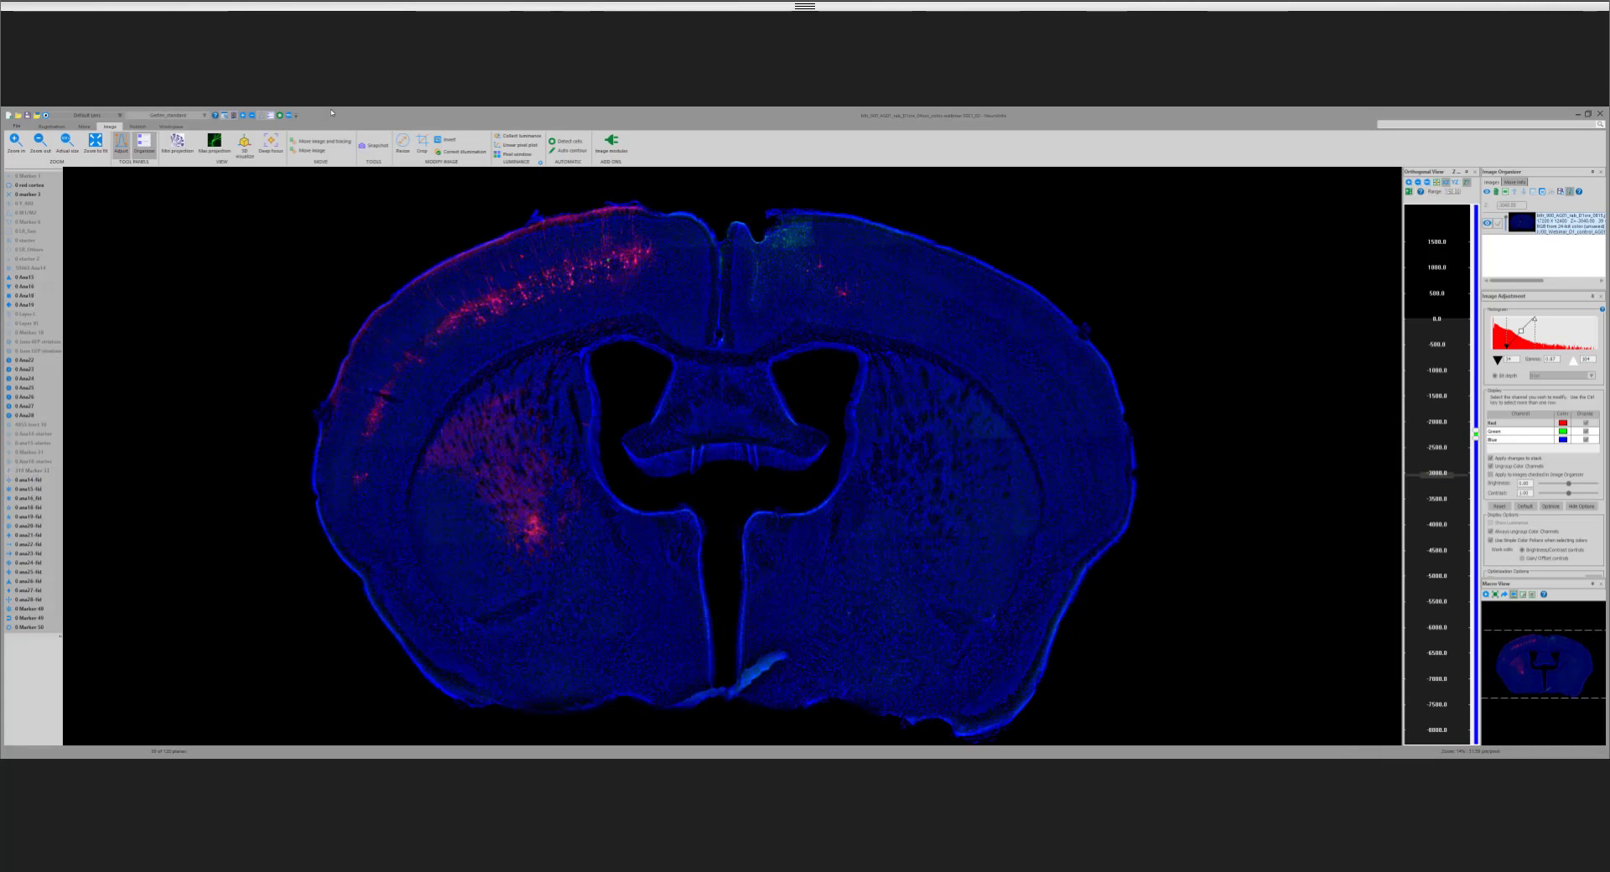
Step: Zoom in on the red-labelled cortical cells and show the cyan cell-detection markers over them
click(244, 115)
drag(464, 278, 553, 334)
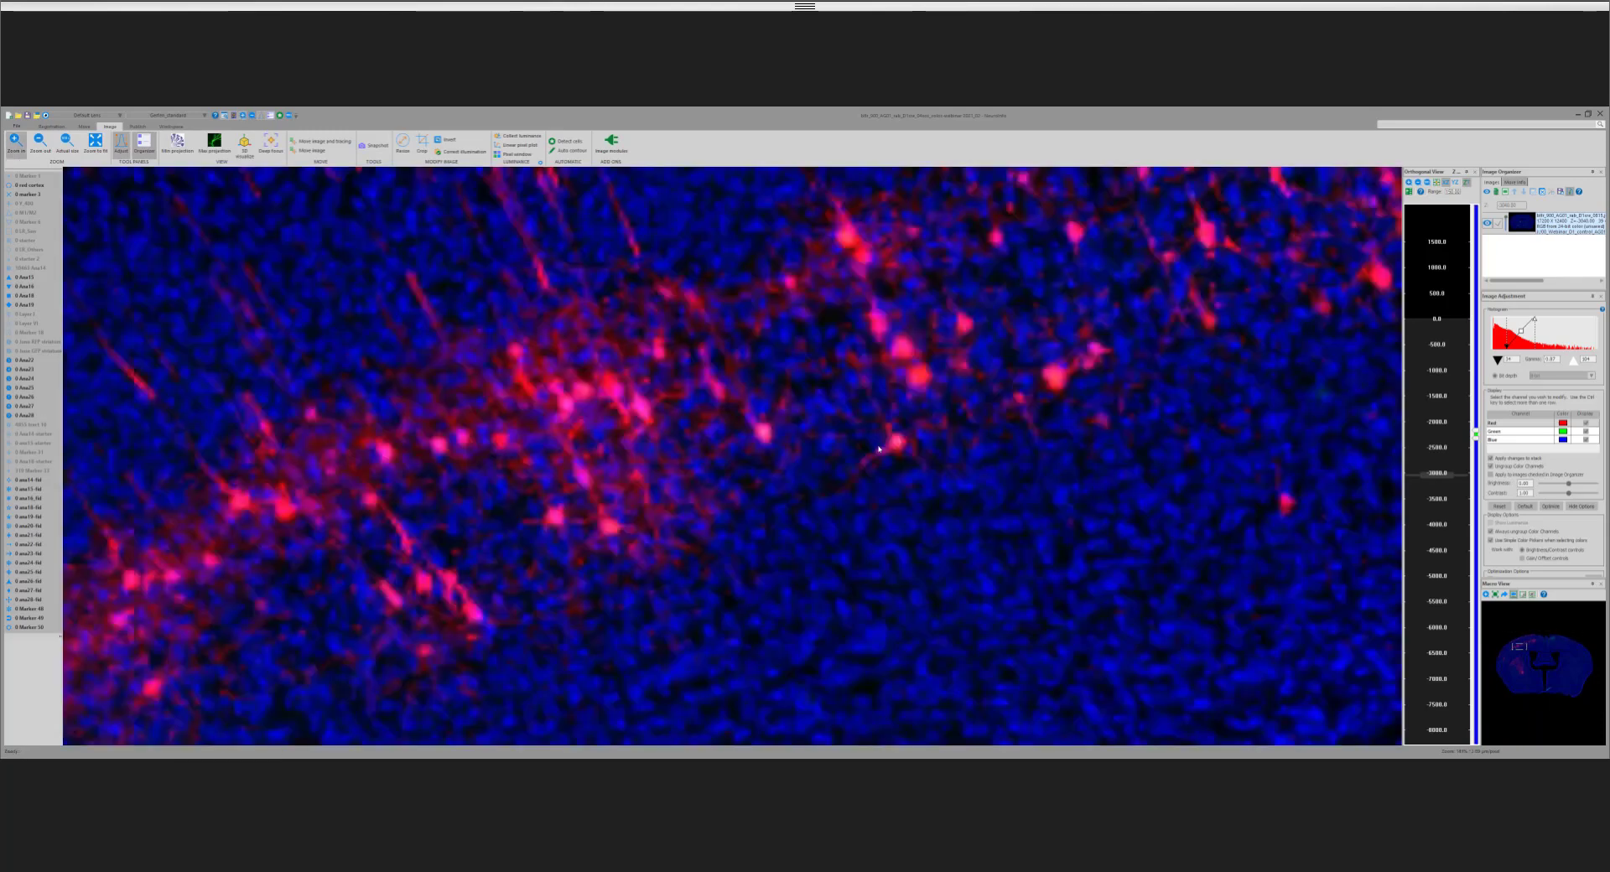
right_click(42, 270)
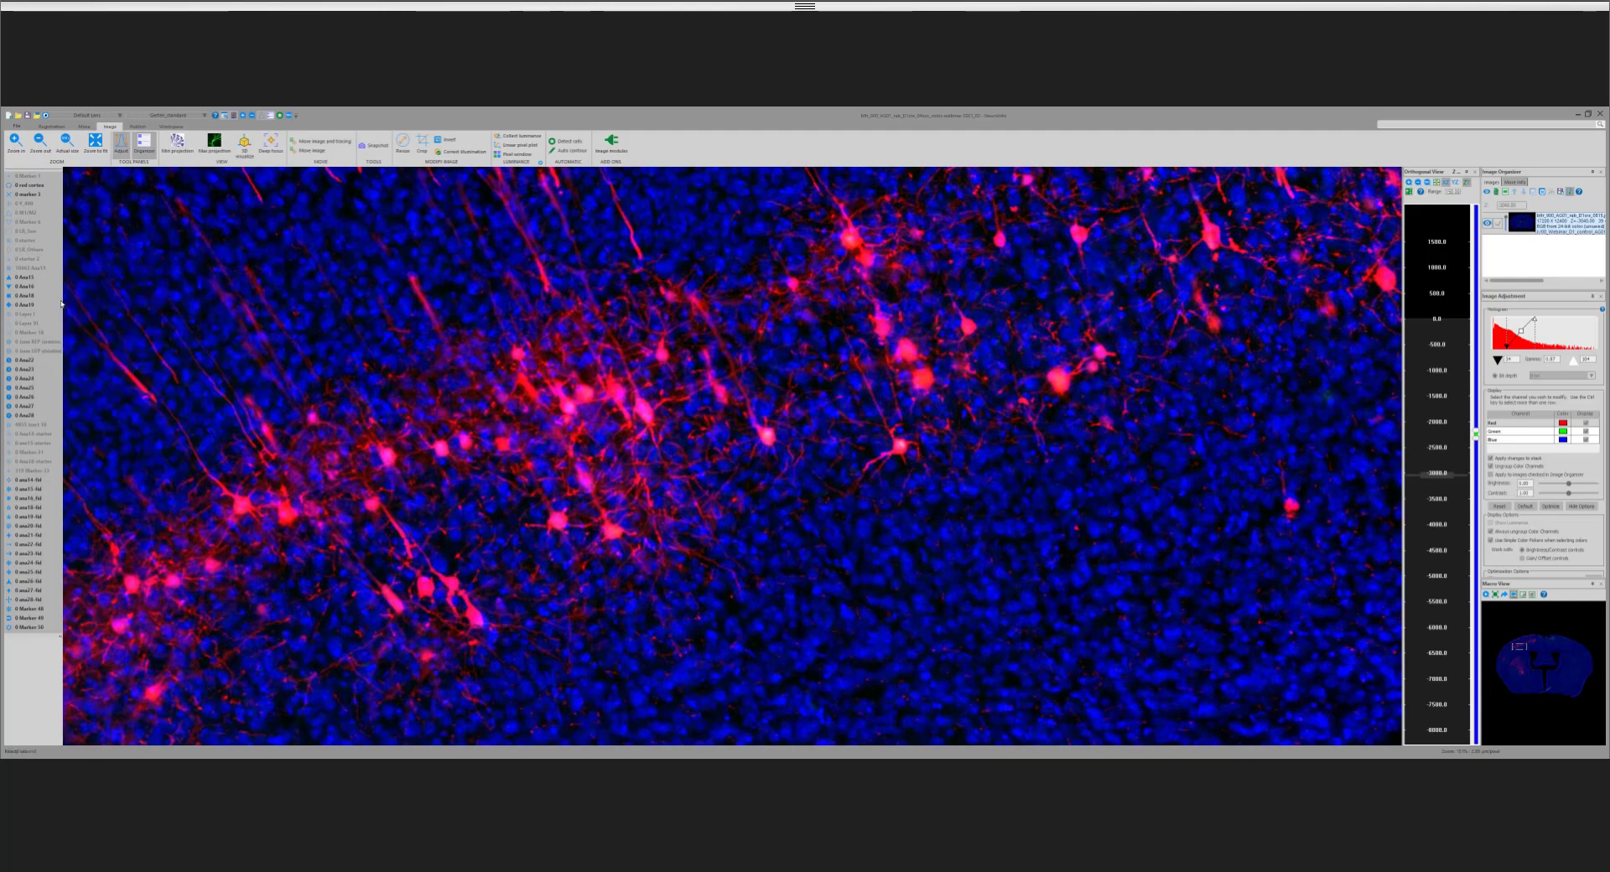
click(61, 302)
Step: Hide the cyan cell-detection markers and reframe the view on the whole coronal section
right_click(43, 268)
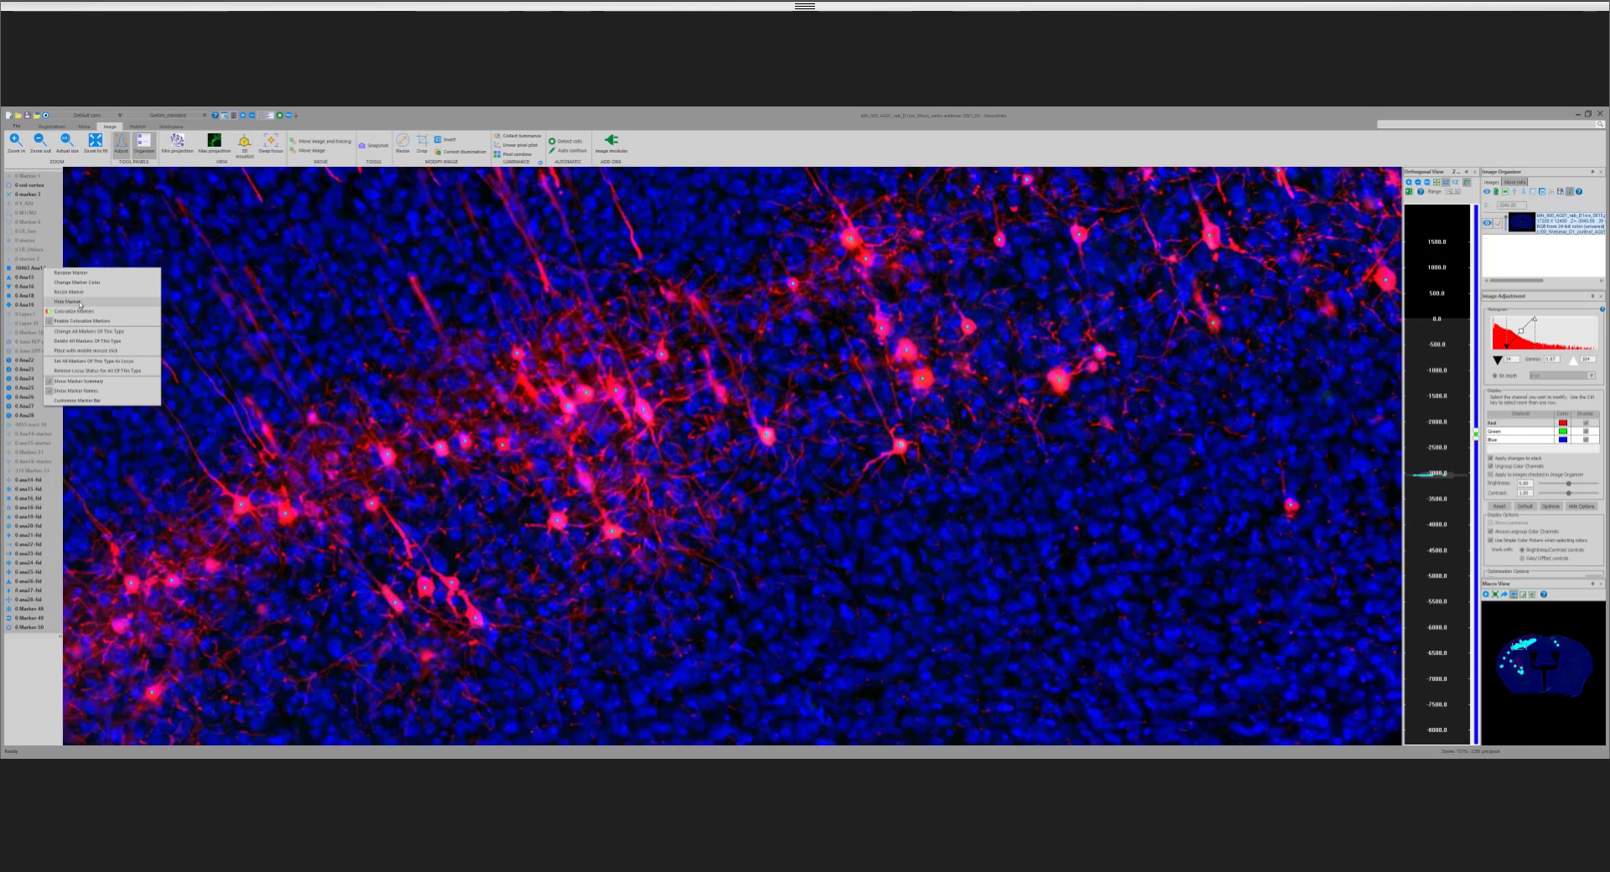
click(81, 302)
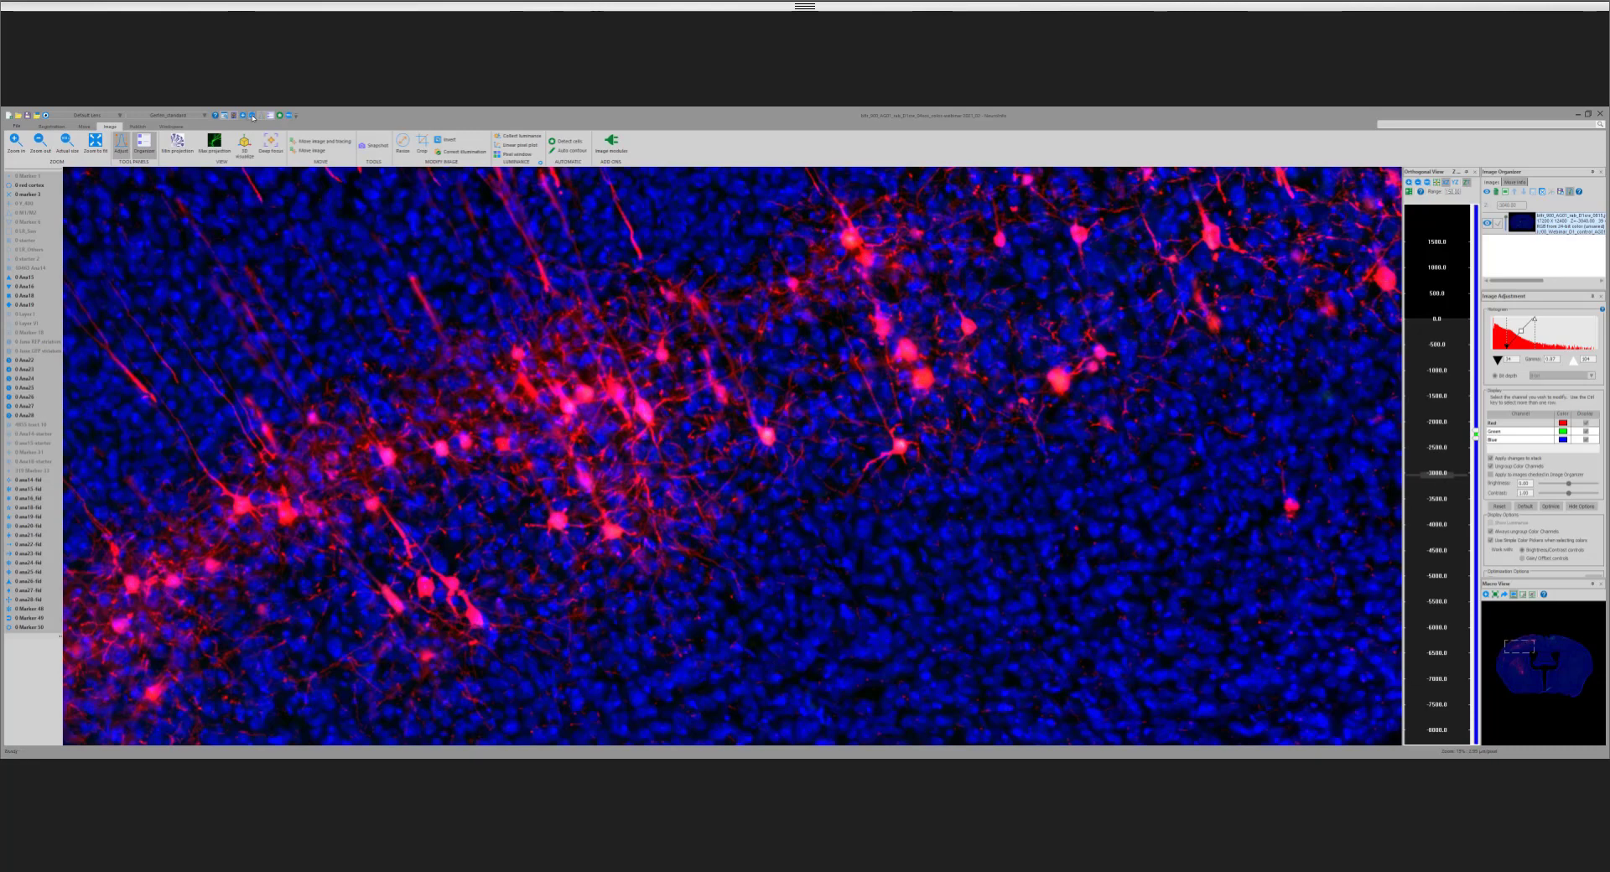
click(252, 117)
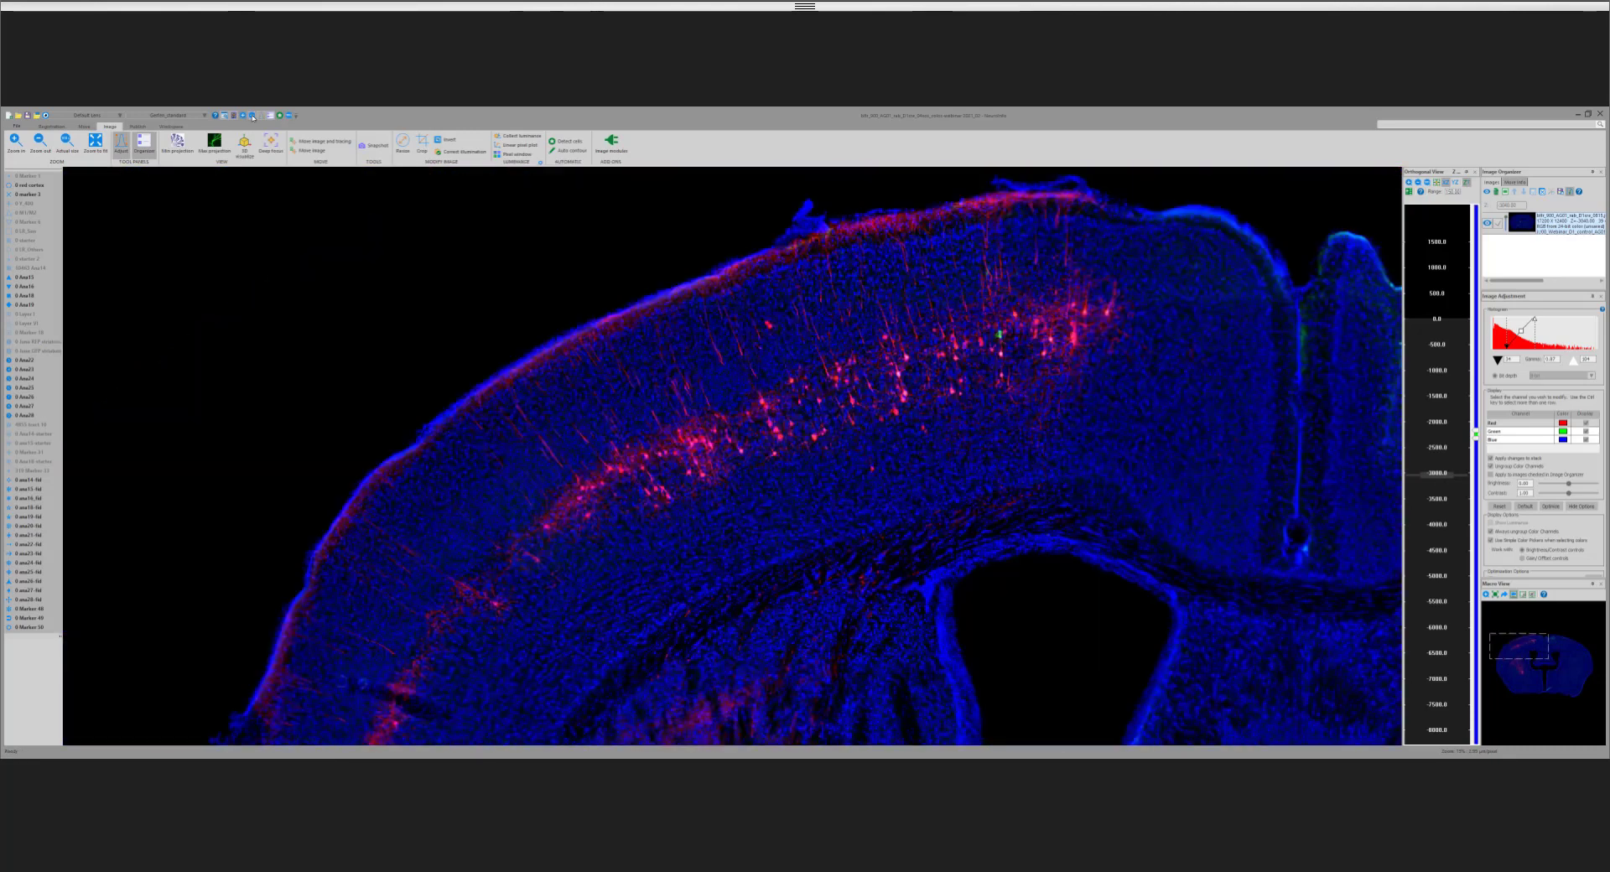
click(253, 116)
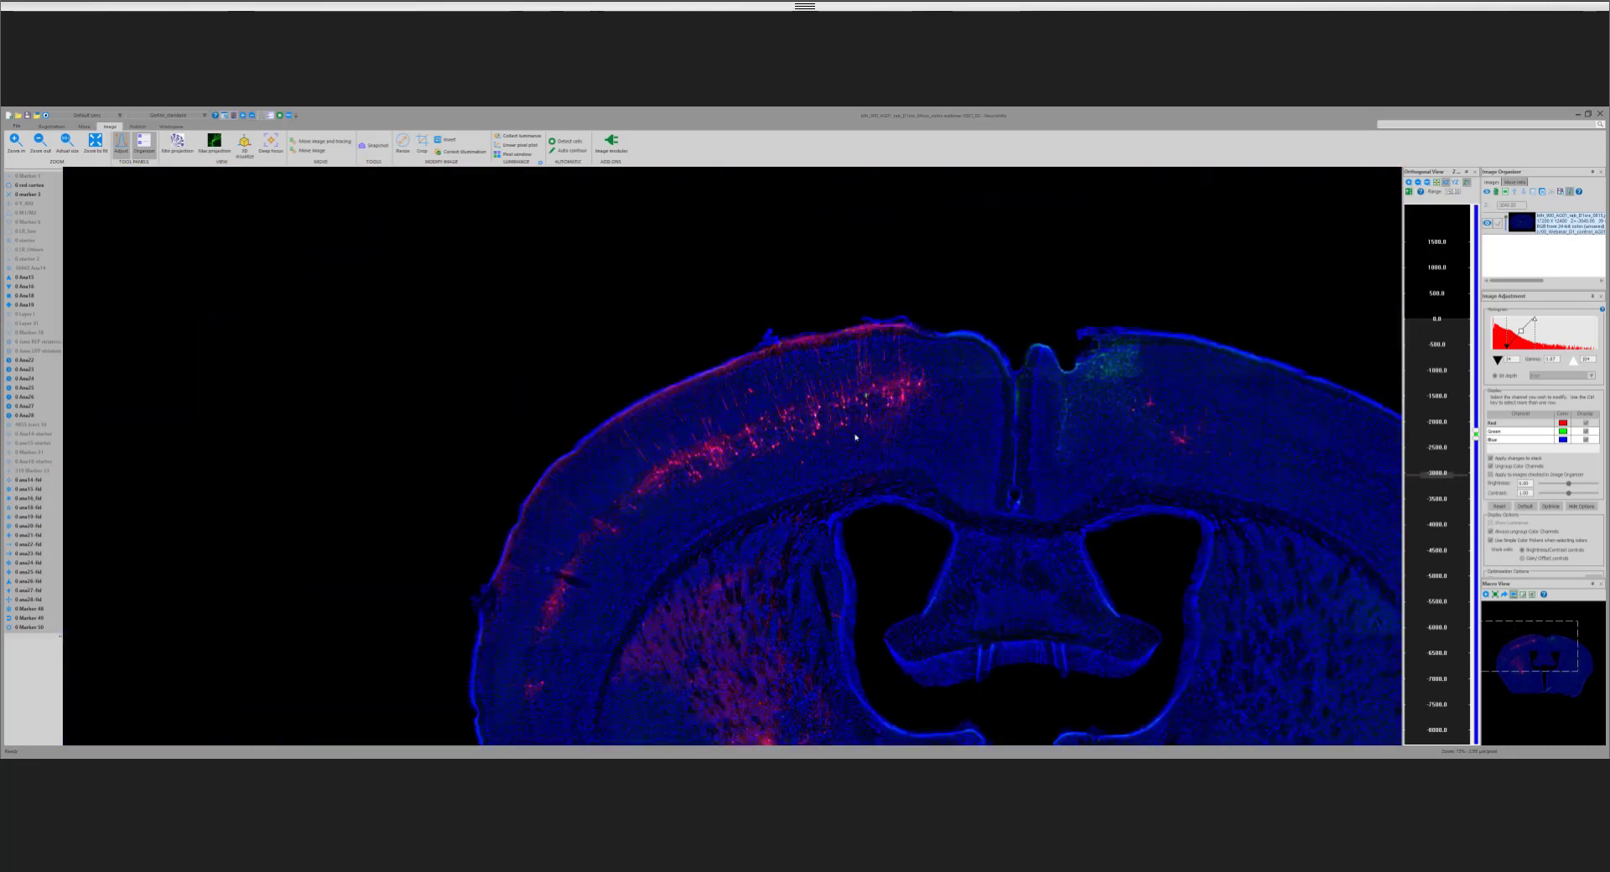
click(1535, 665)
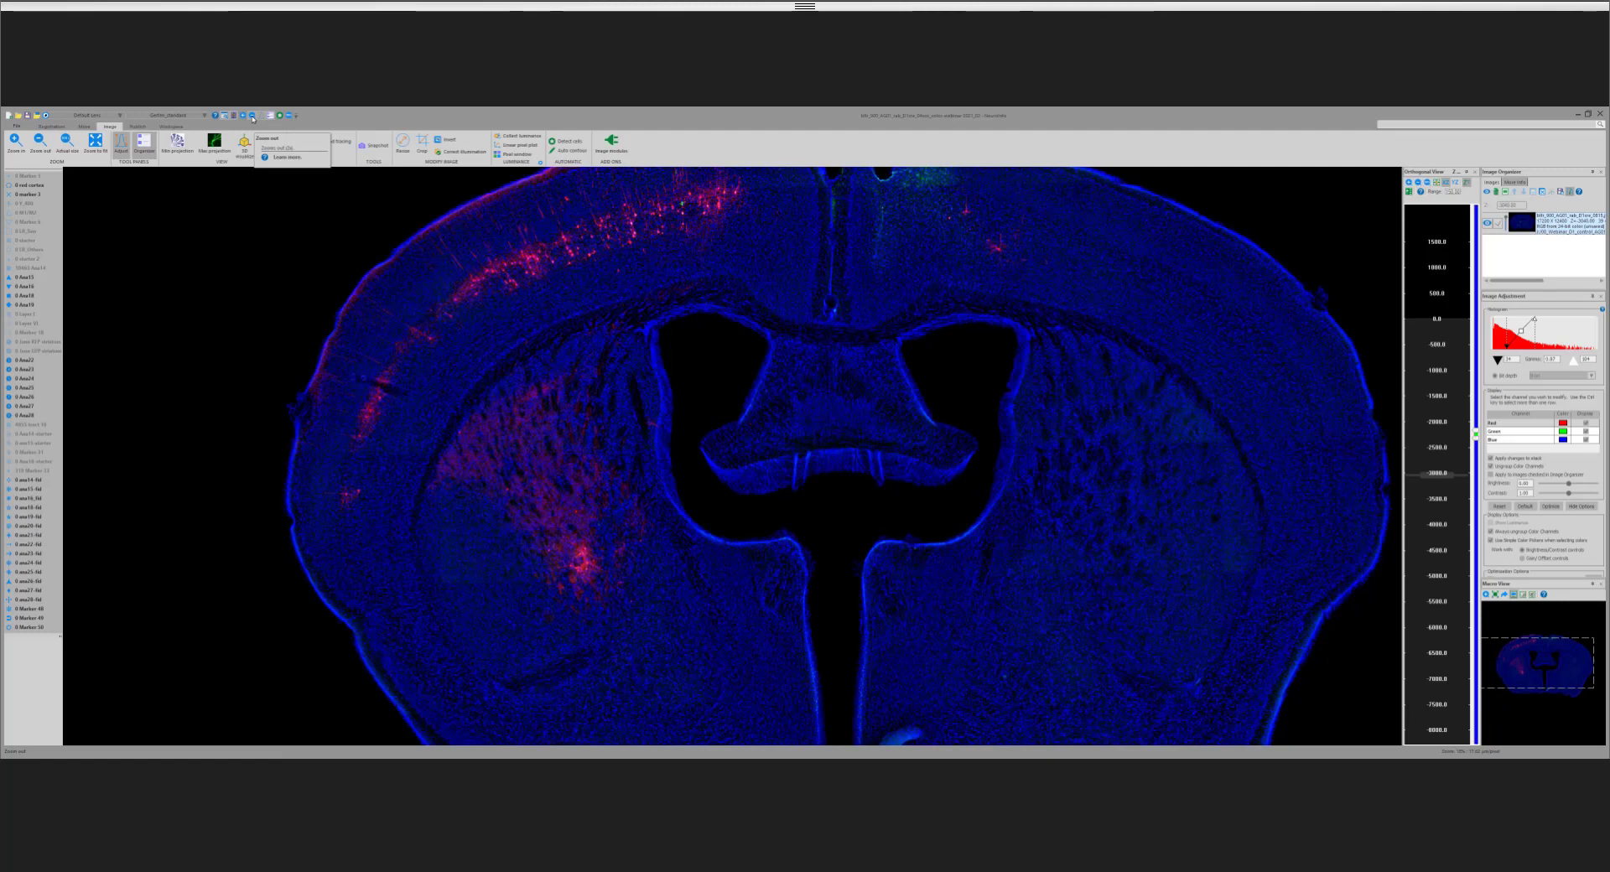
click(253, 118)
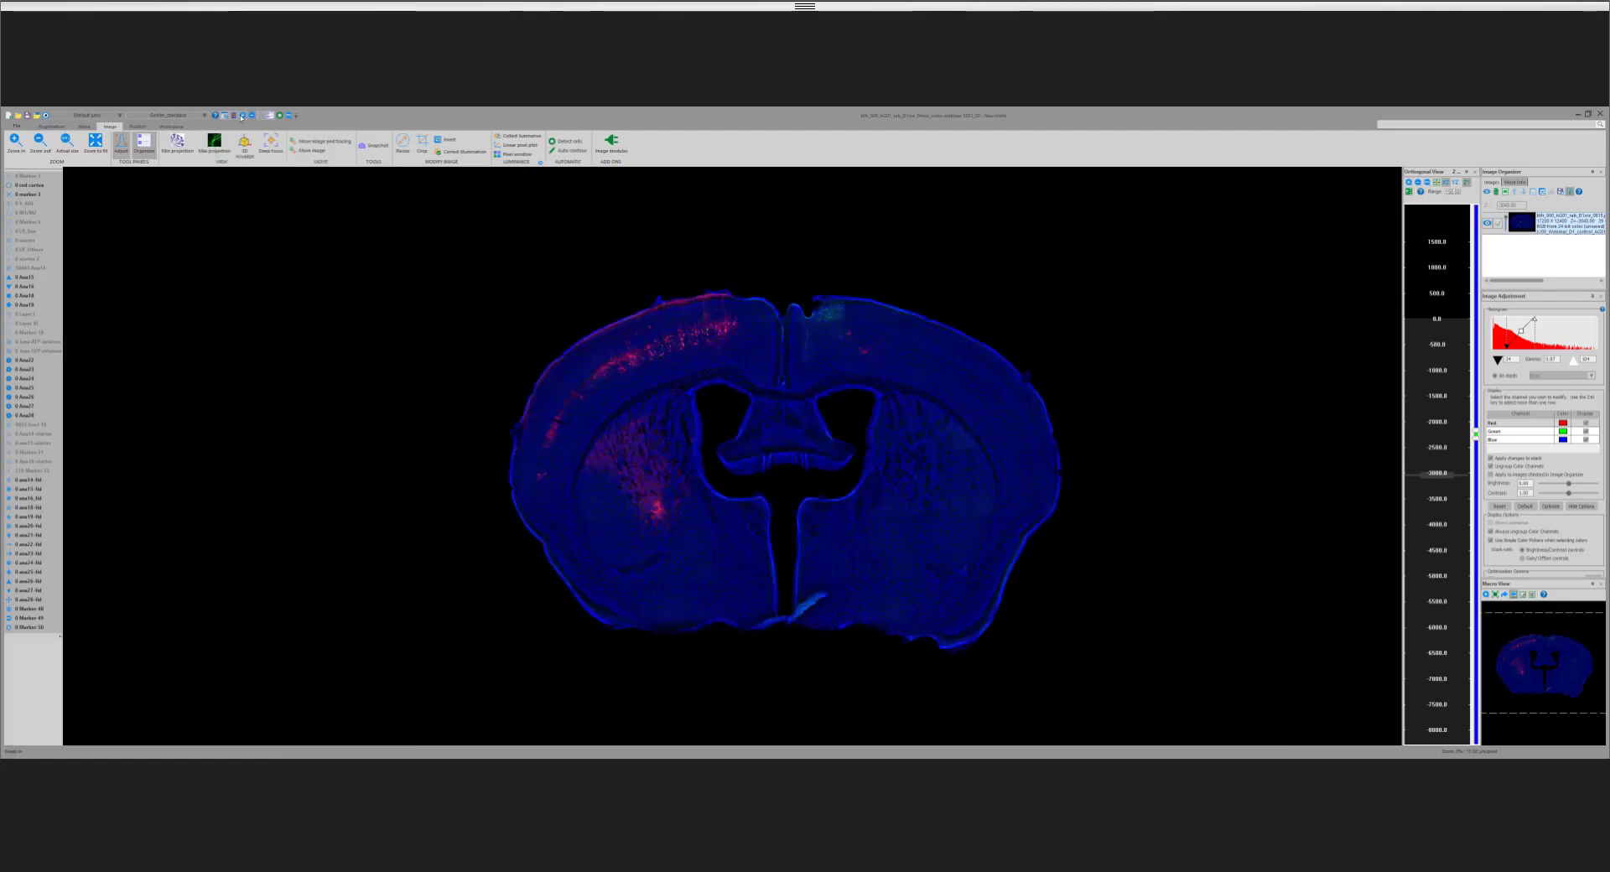
click(243, 118)
drag(491, 274, 1085, 671)
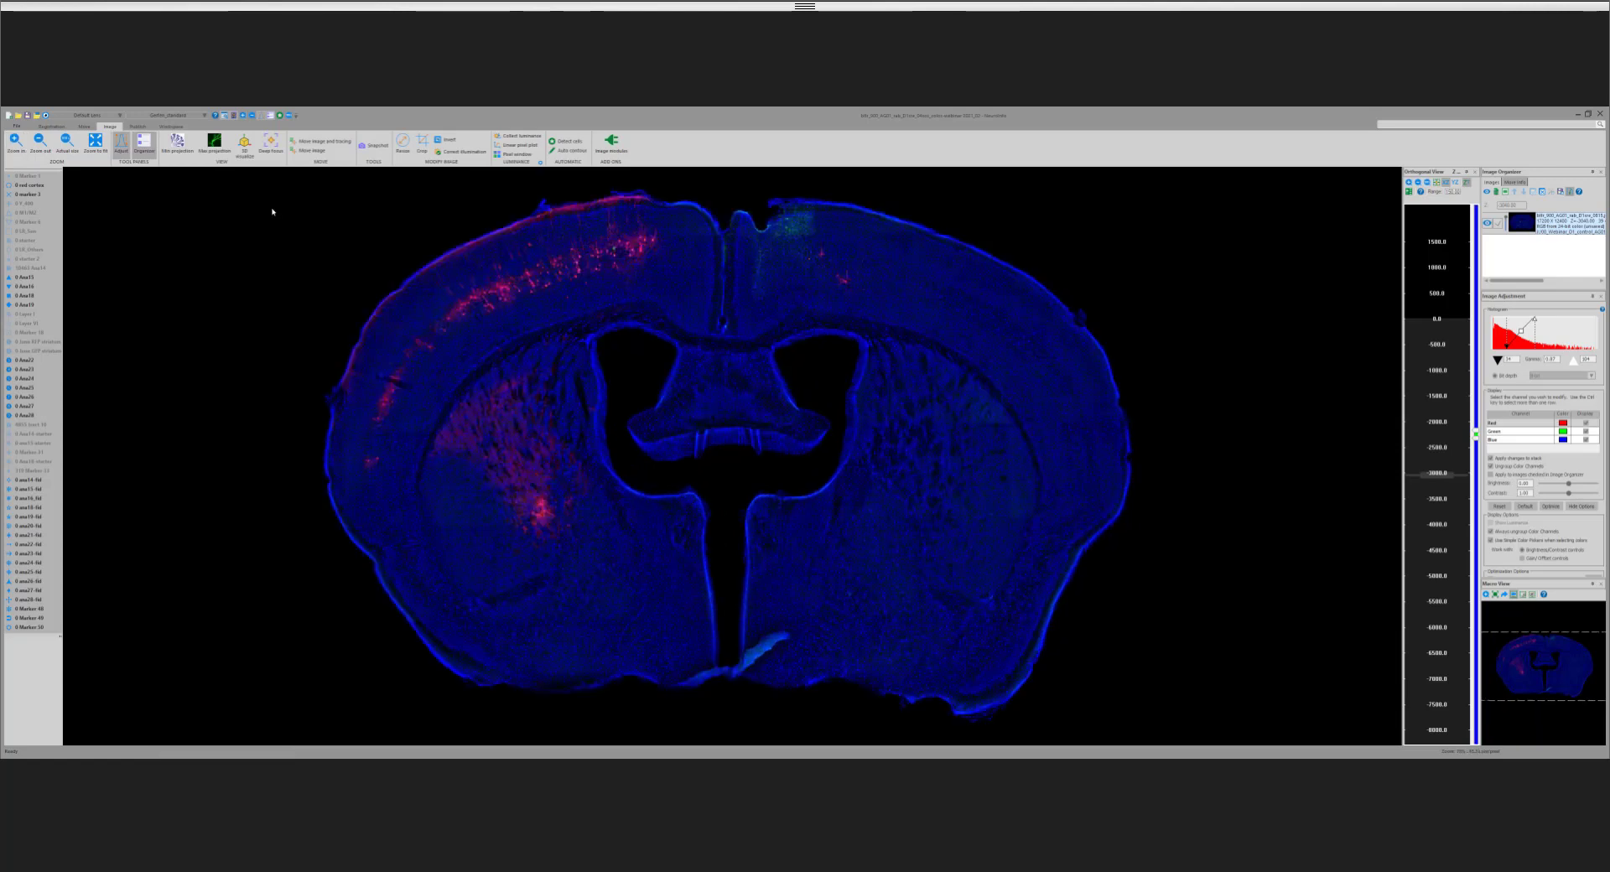
Step: Start section registration for the current coronal section and expand its visualization and adjustment settings
click(46, 126)
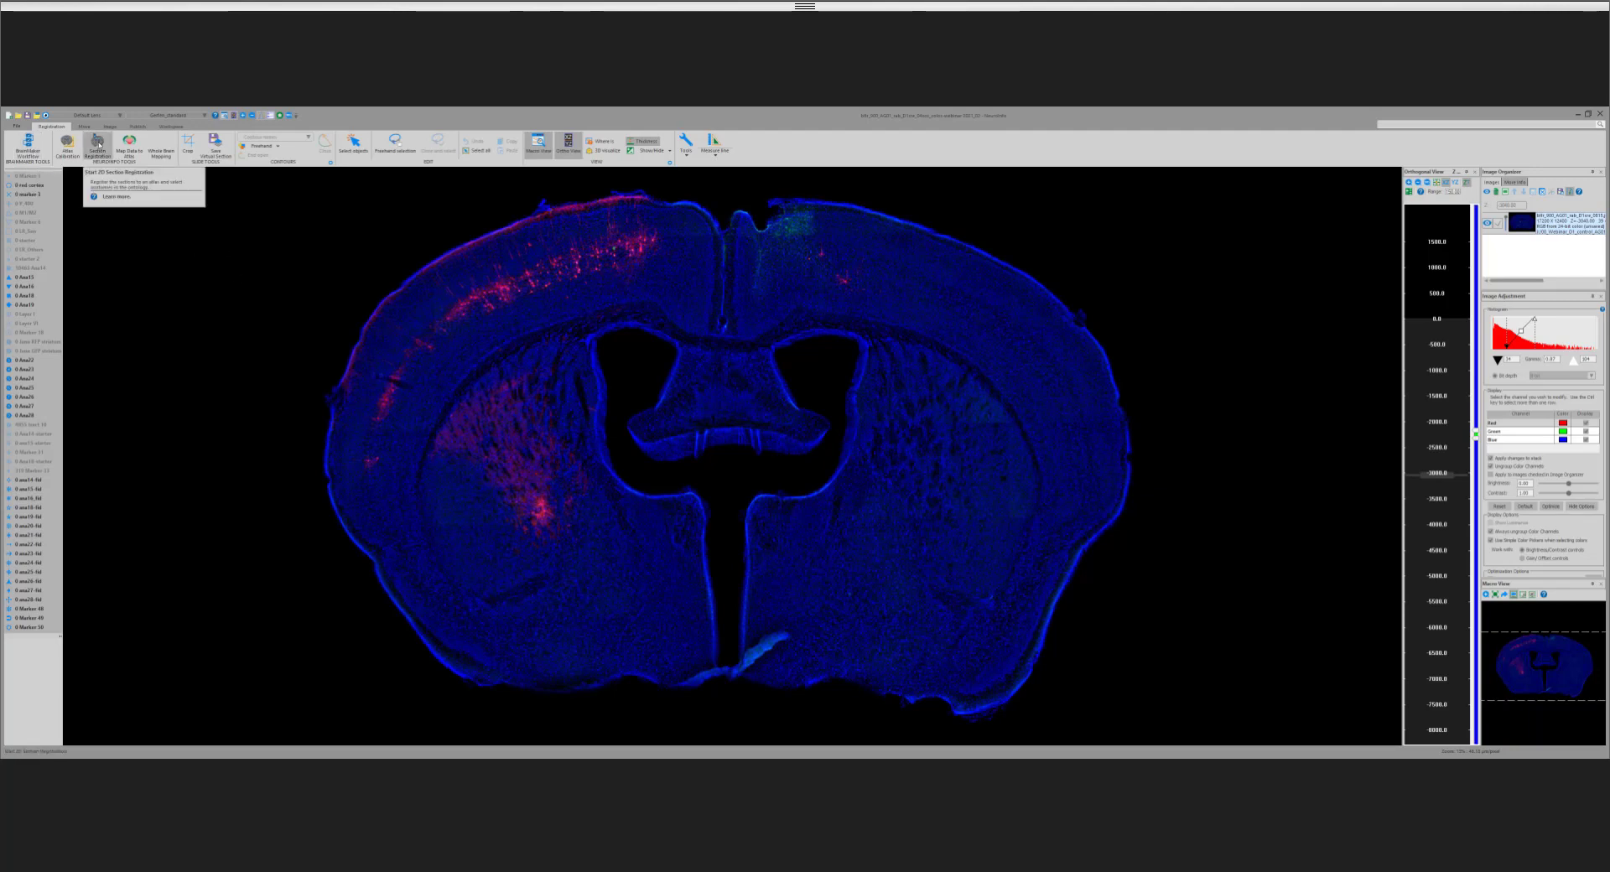
click(98, 144)
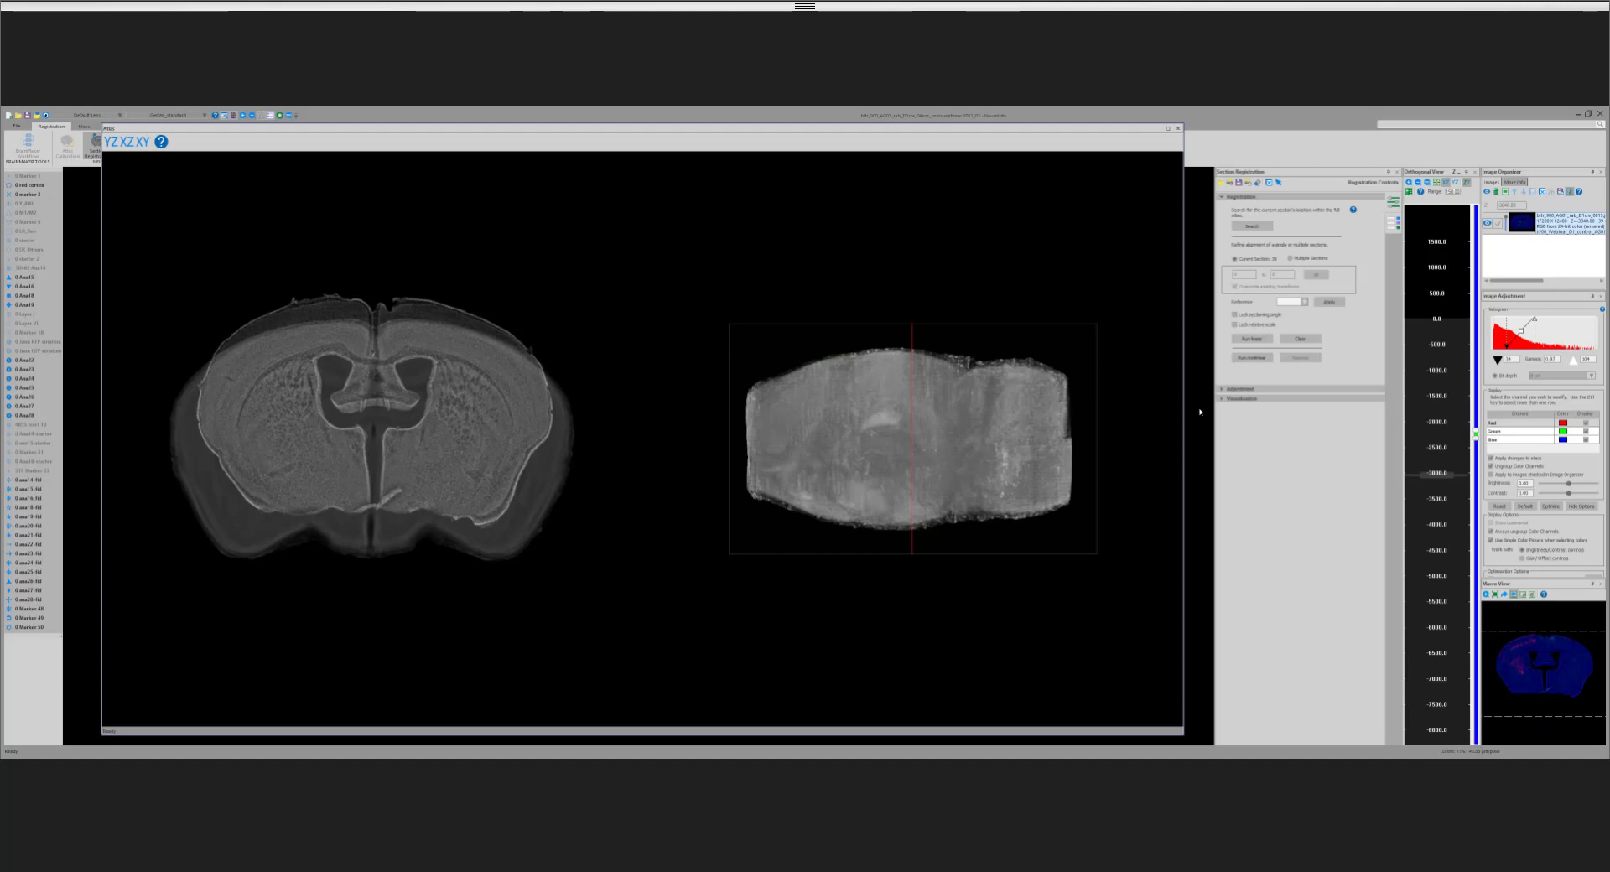
click(1223, 399)
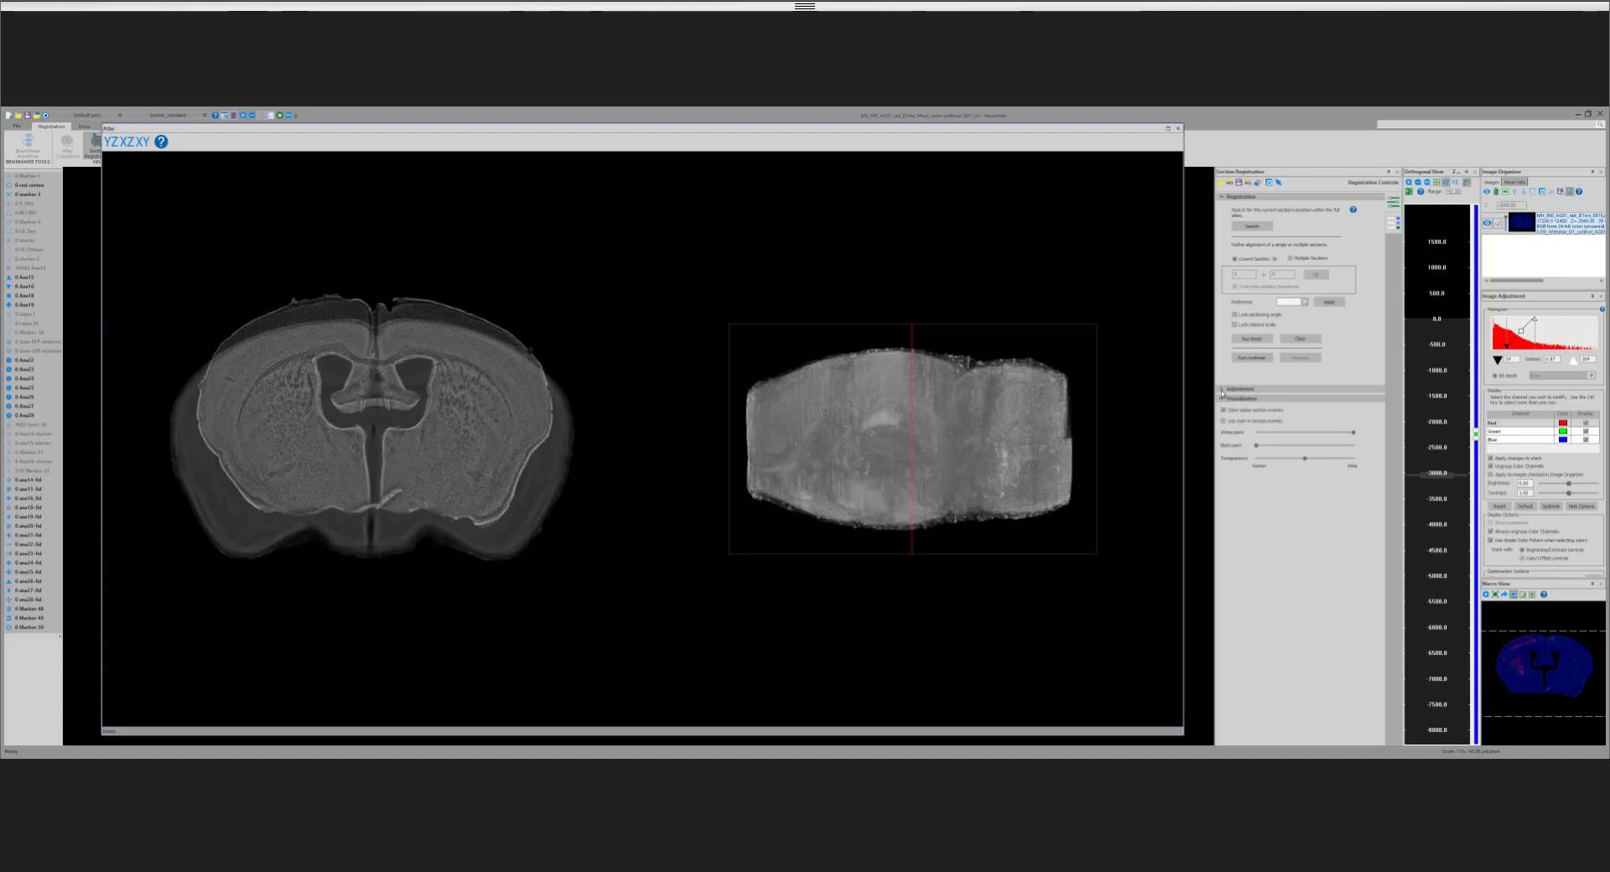
click(1222, 390)
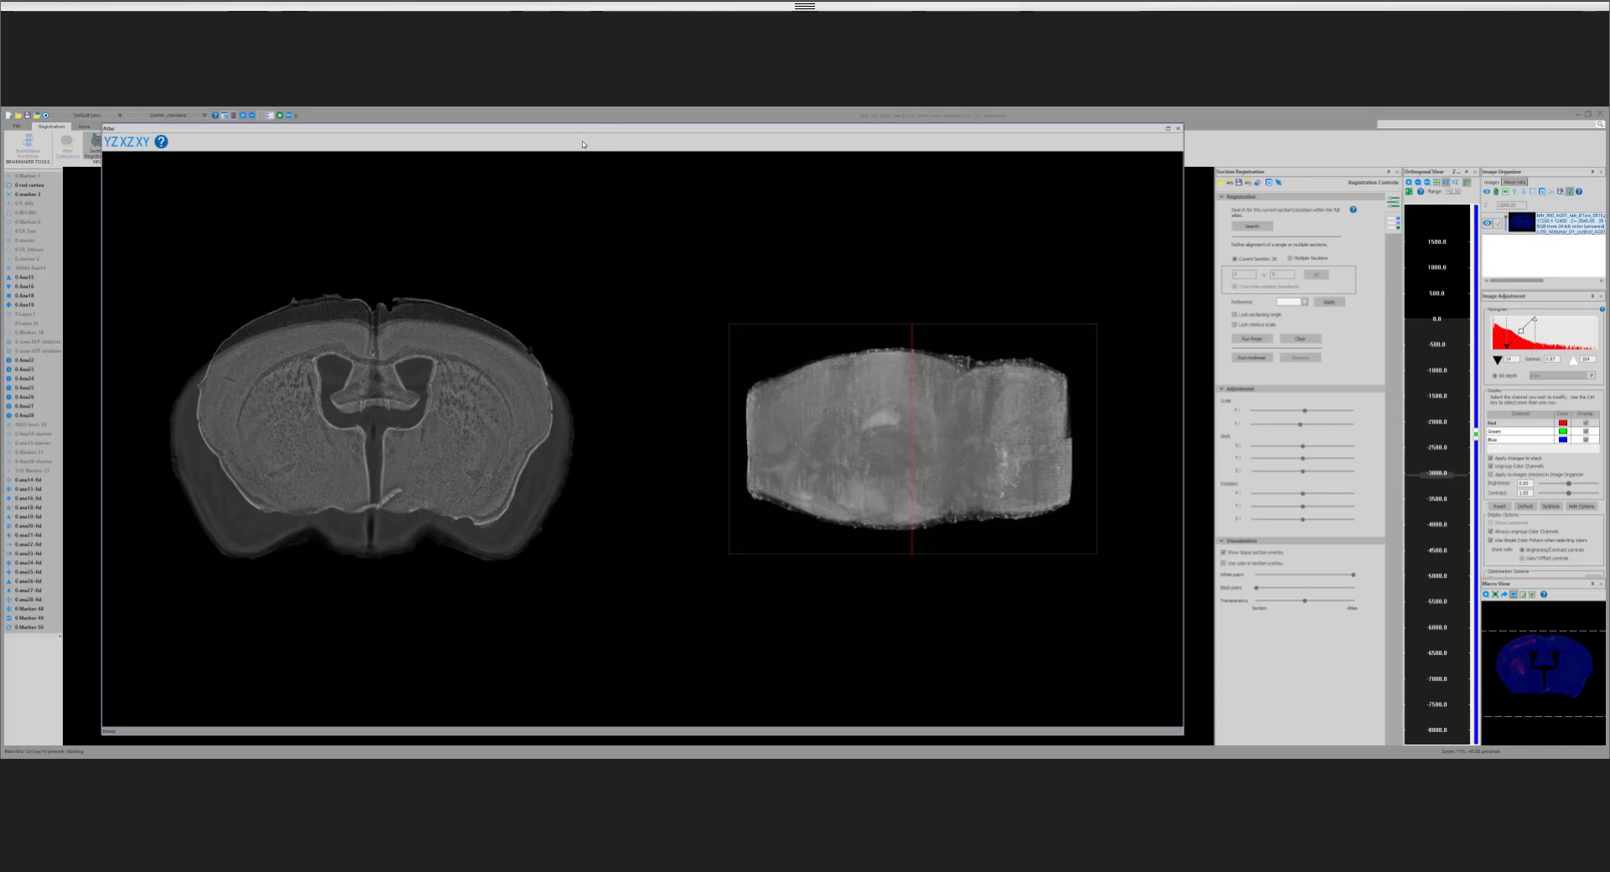
Step: Reposition the atlas window and enlarge both its coronal overlay and its whole-brain view
drag(584, 145, 594, 127)
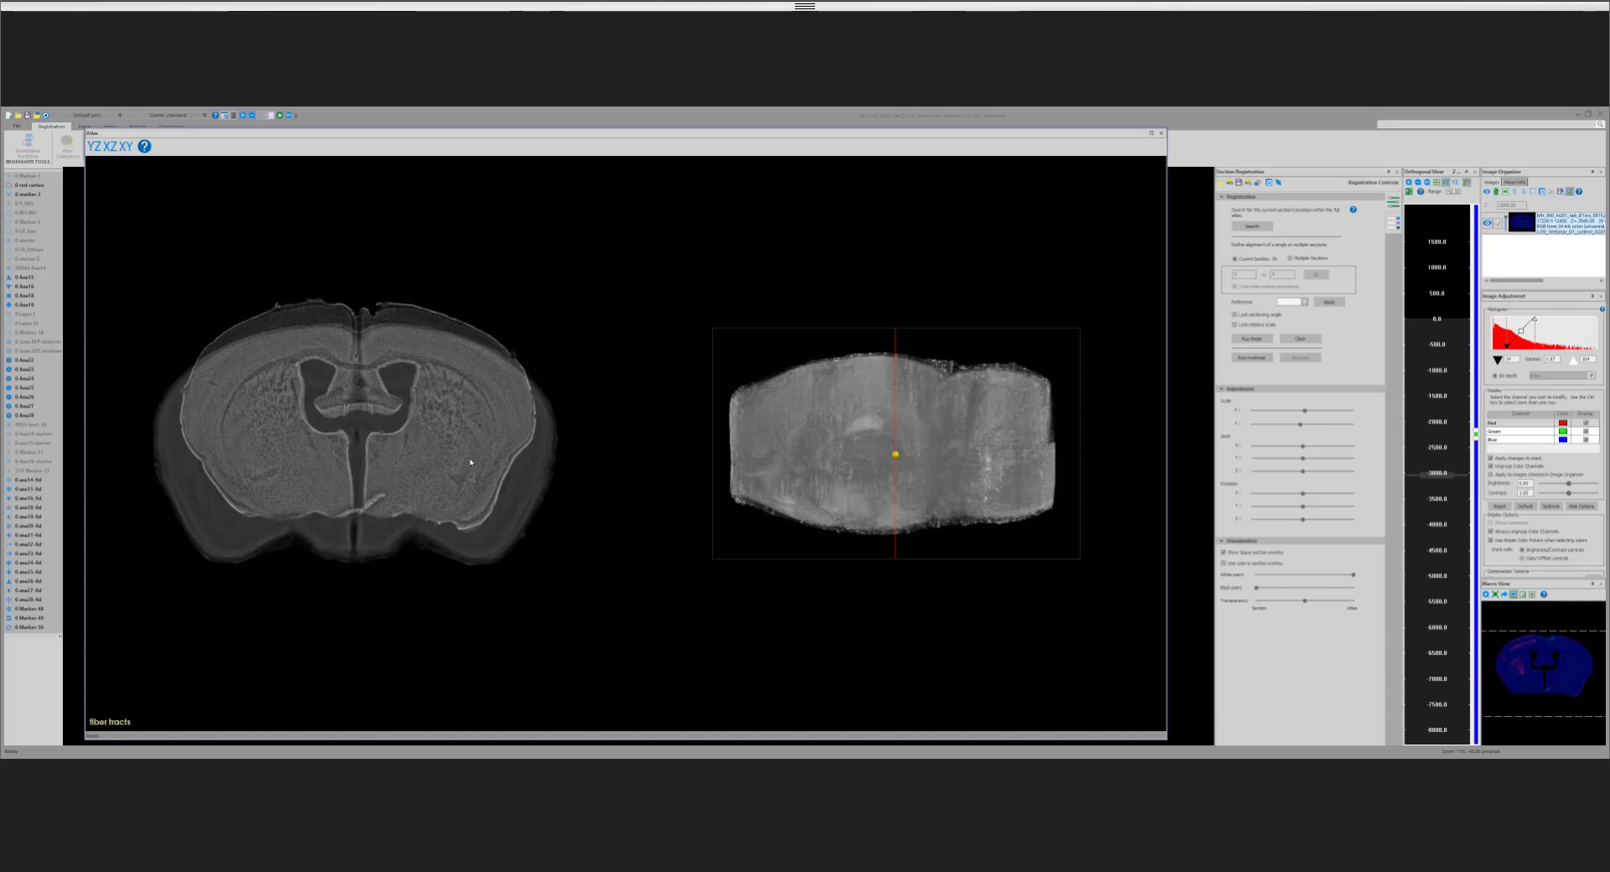
scroll(470, 461, up, 1)
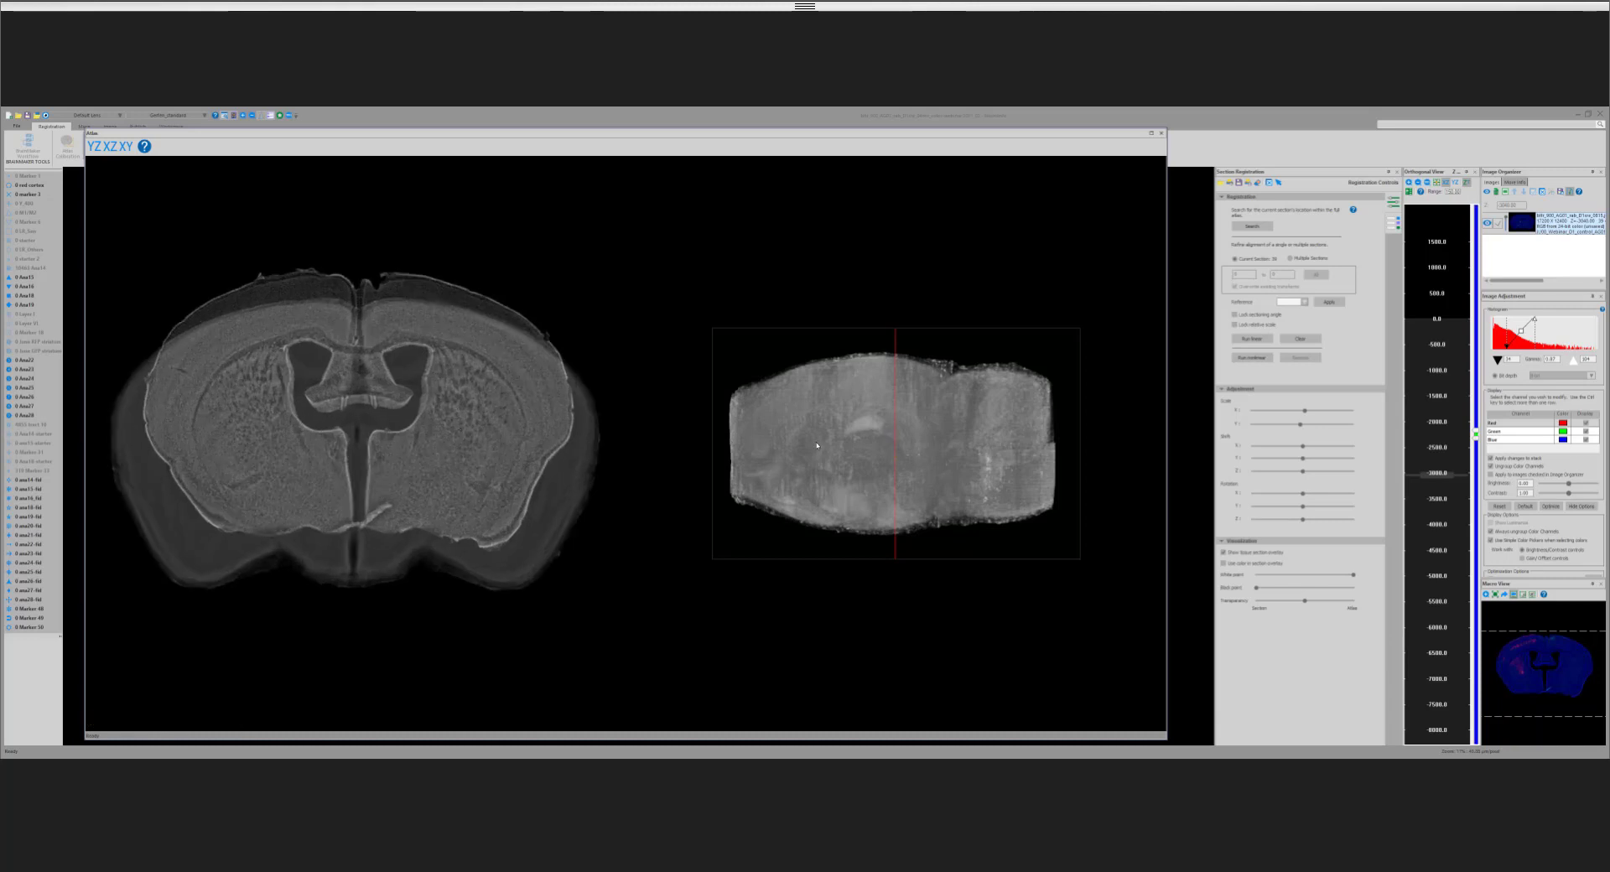
scroll(817, 445, up, 1)
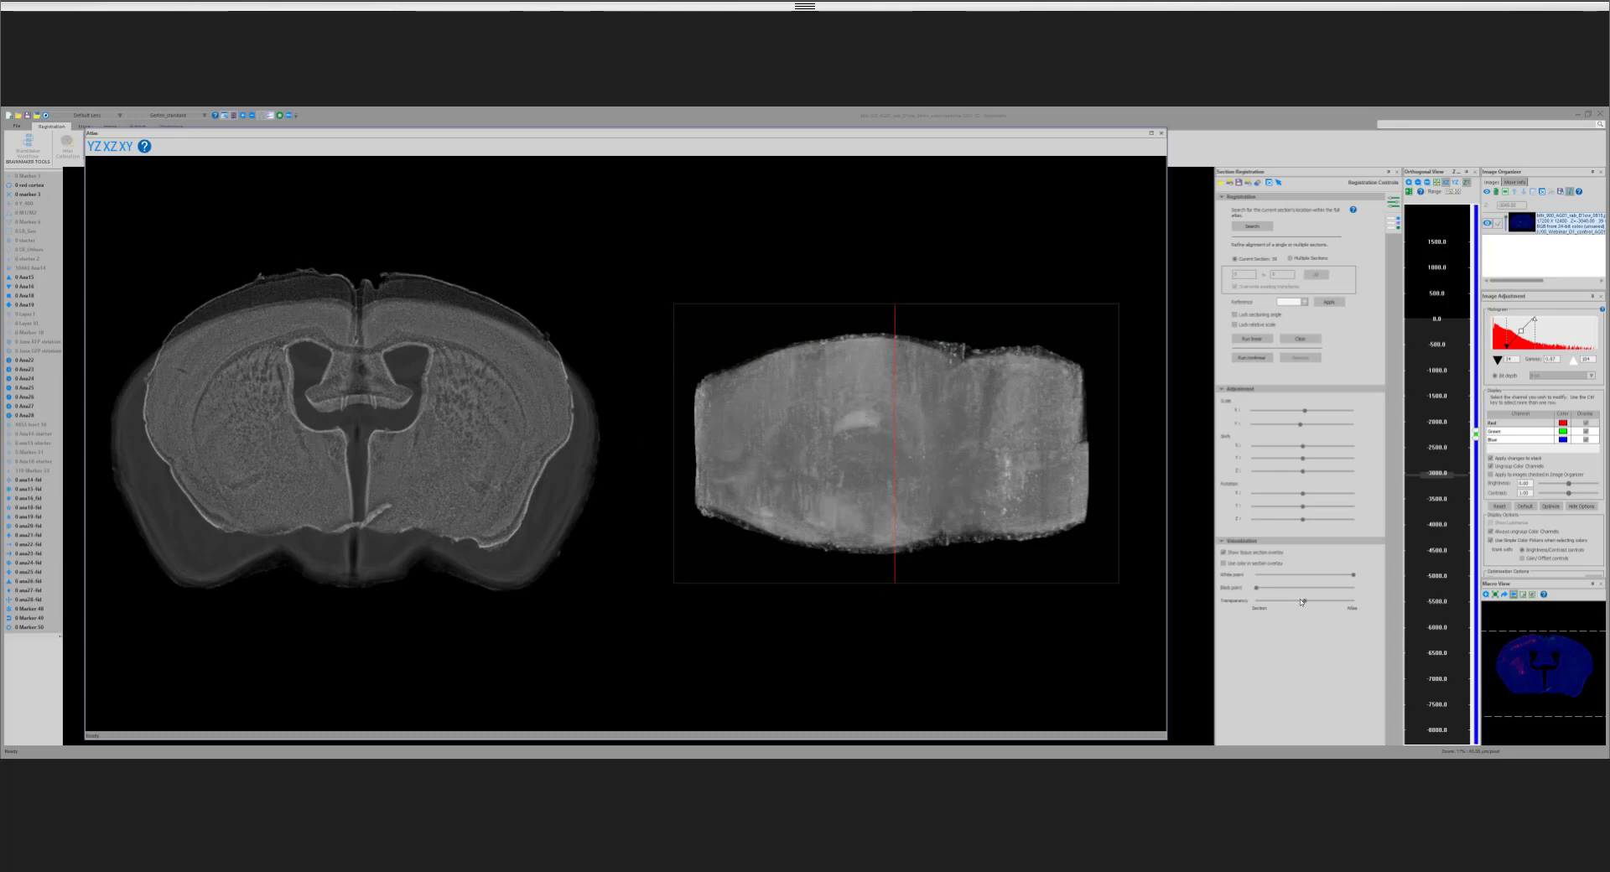
Step: Fade the overlay fully to the atlas and sweep its coronal plane along Z, ending slightly caudal of the starting position
drag(1301, 601, 1352, 606)
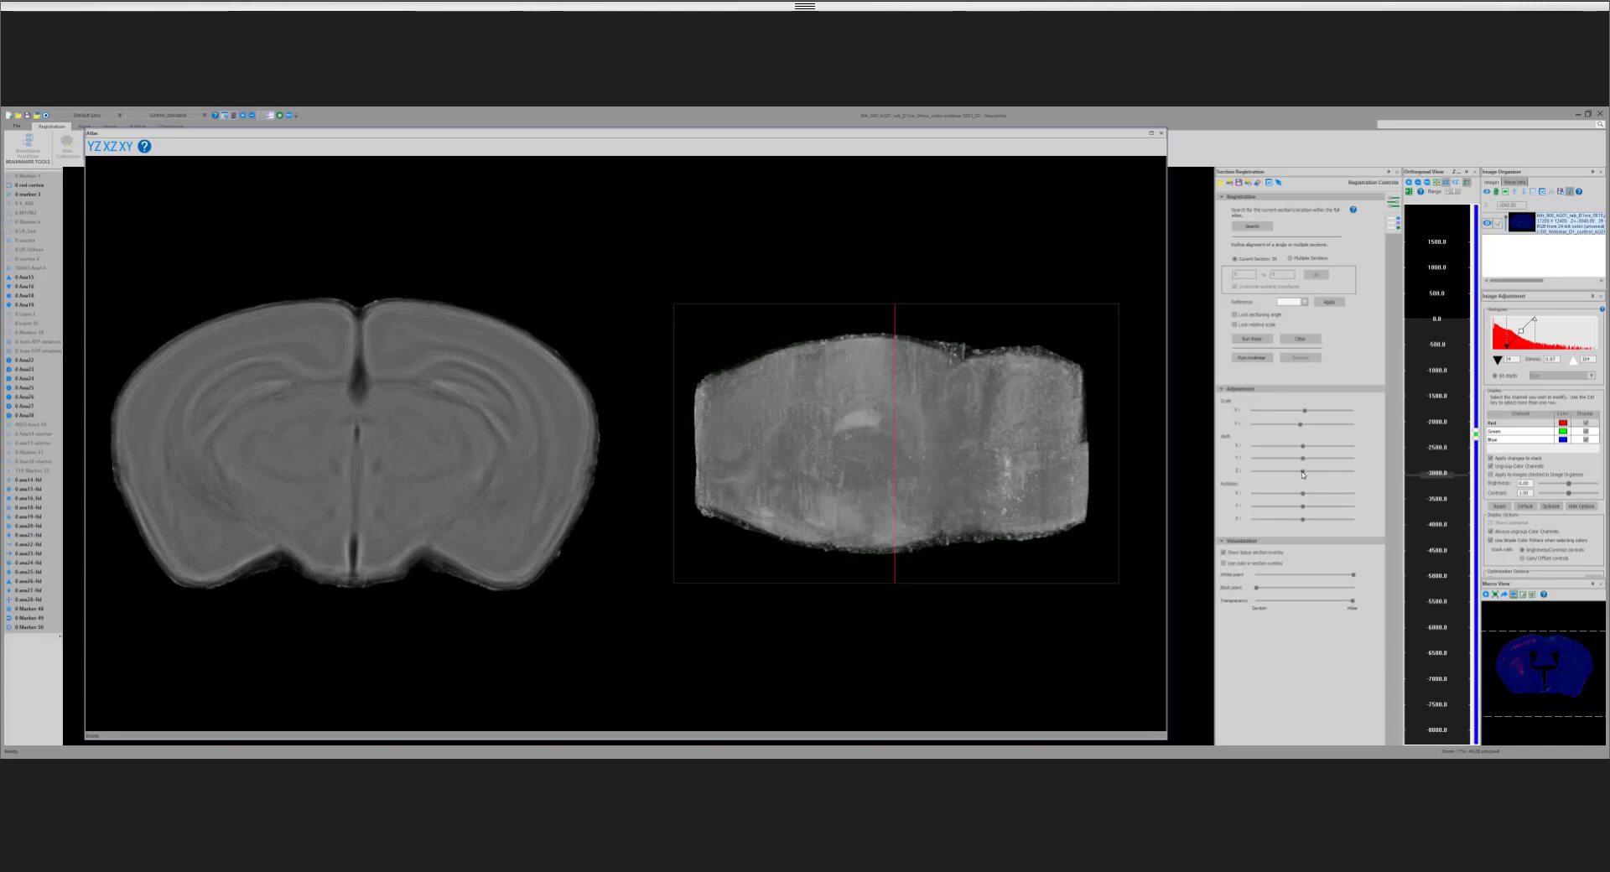
drag(1306, 476, 1329, 475)
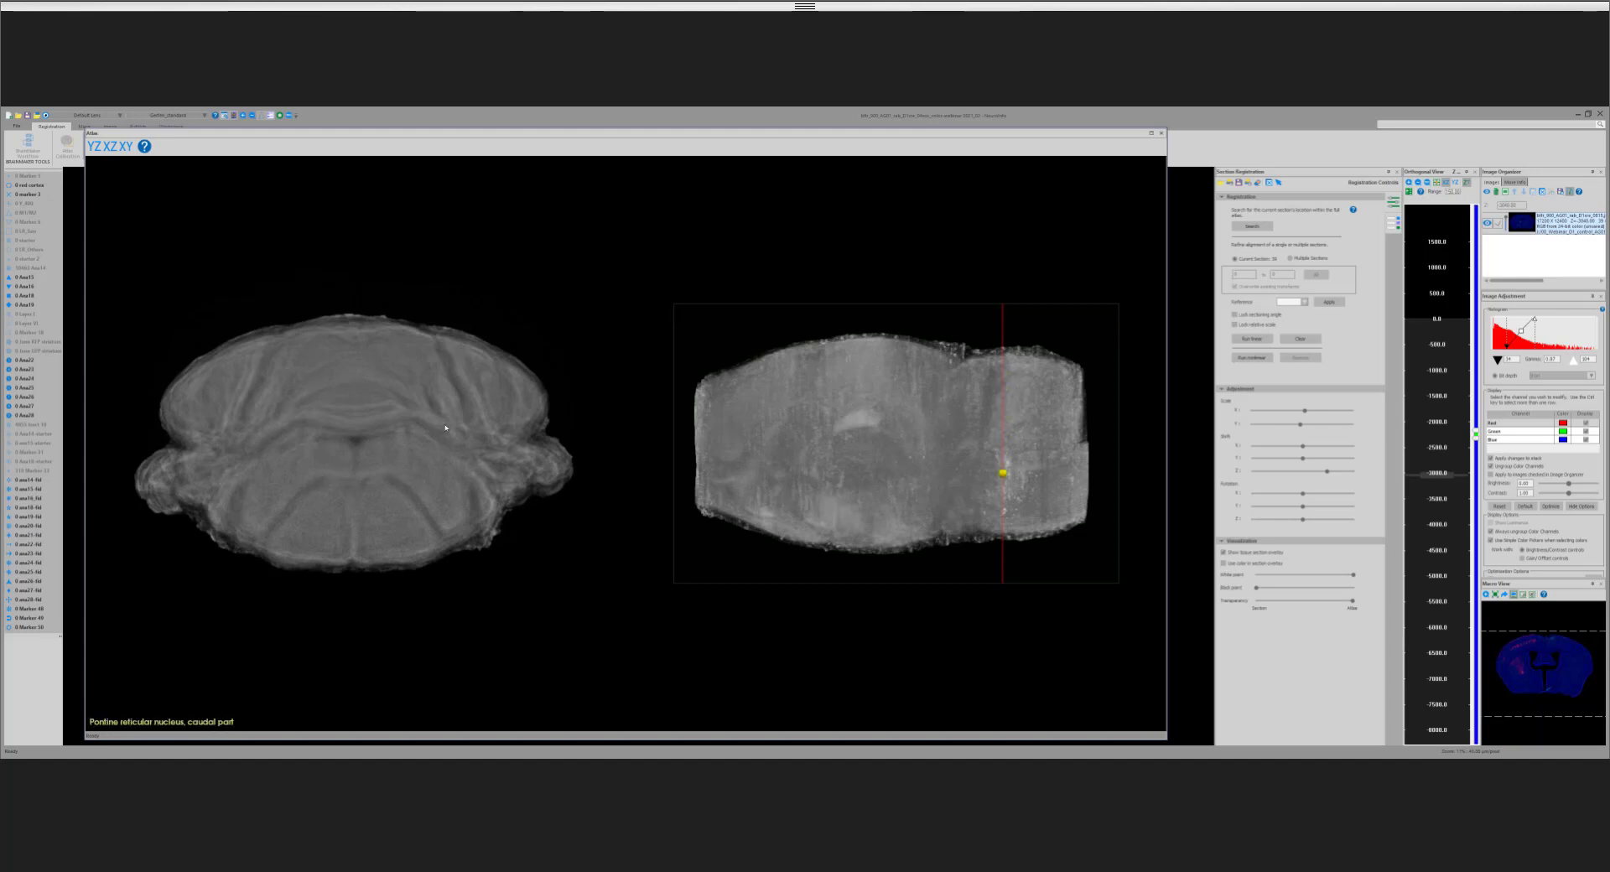
click(1333, 475)
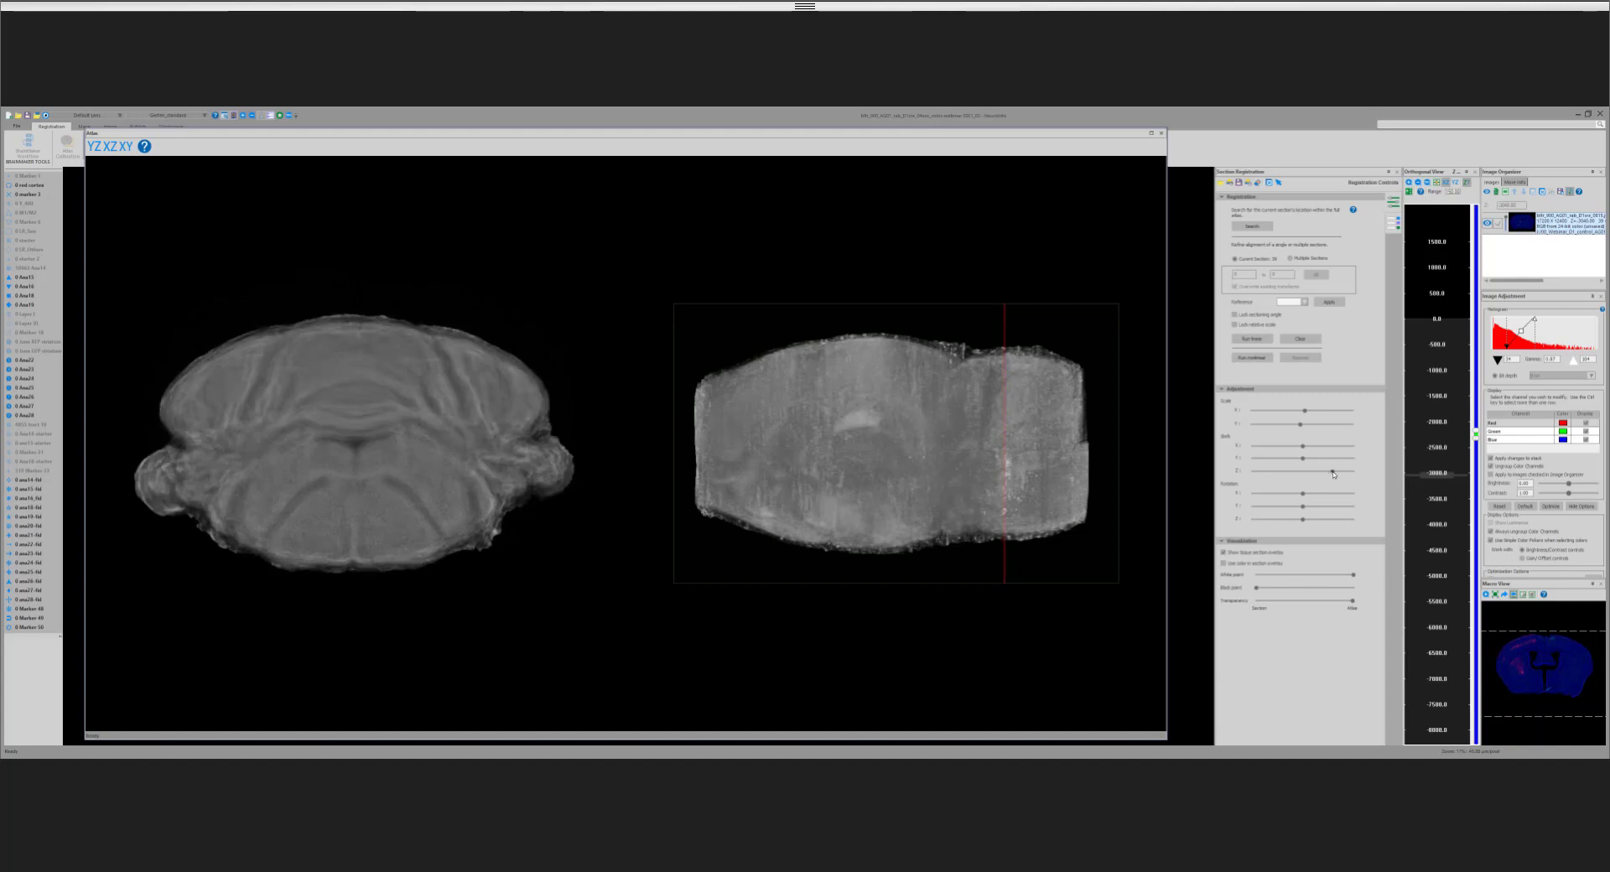
drag(1322, 479, 1287, 482)
mouse_move(1283, 480)
mouse_down()
mouse_move(1267, 481)
mouse_move(1305, 474)
mouse_up()
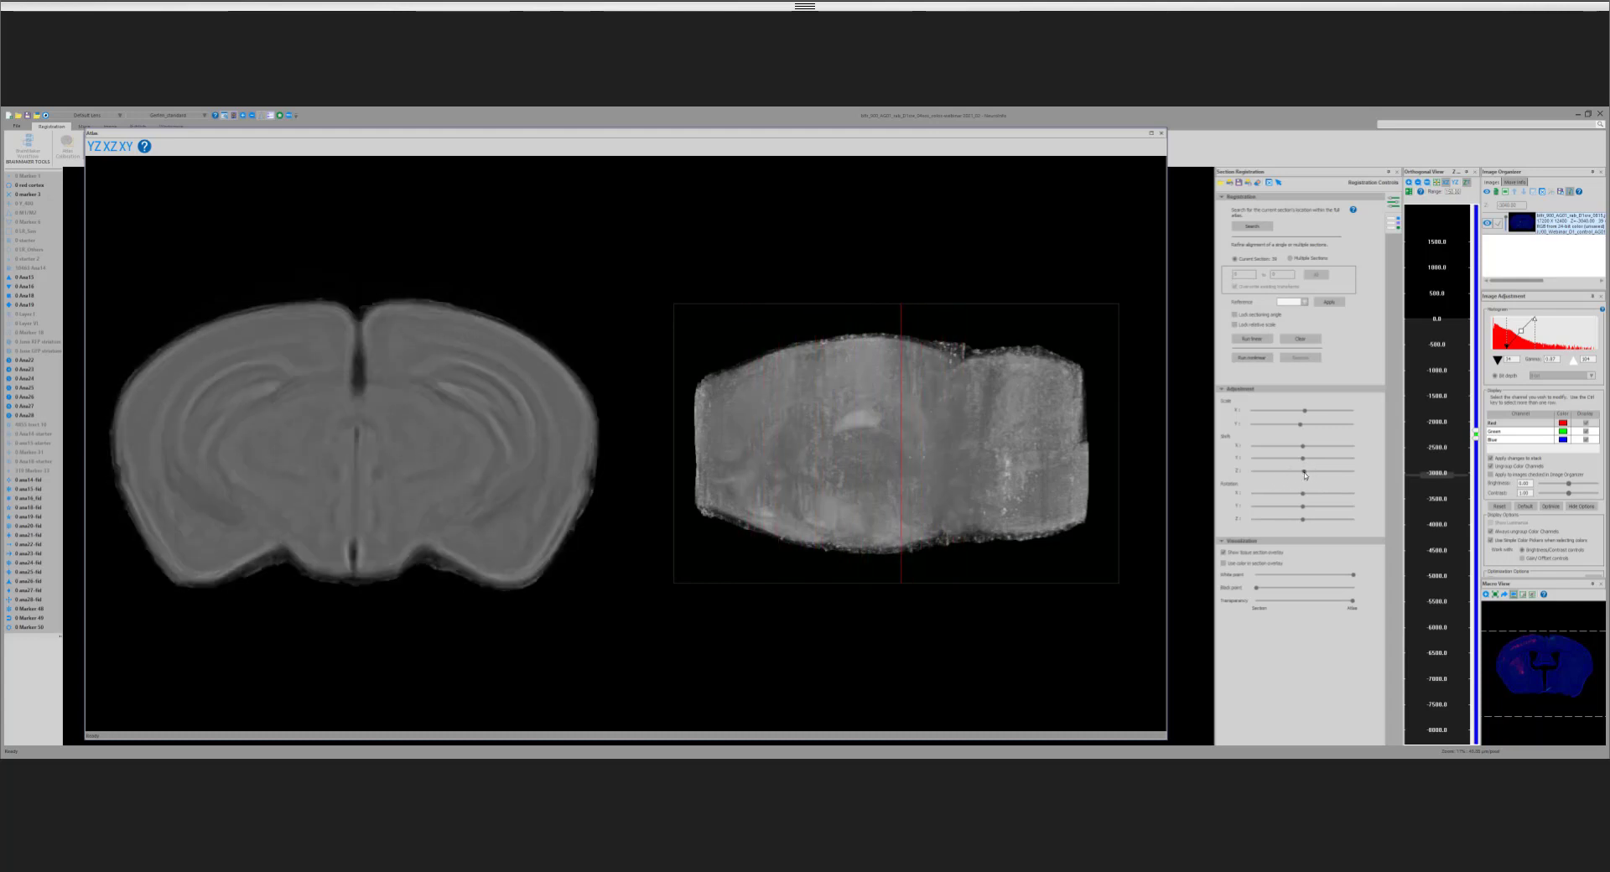
Step: Turn on color in the section overlay, compare it with the grayscale version, and balance transparency about midway between section and atlas
click(1224, 564)
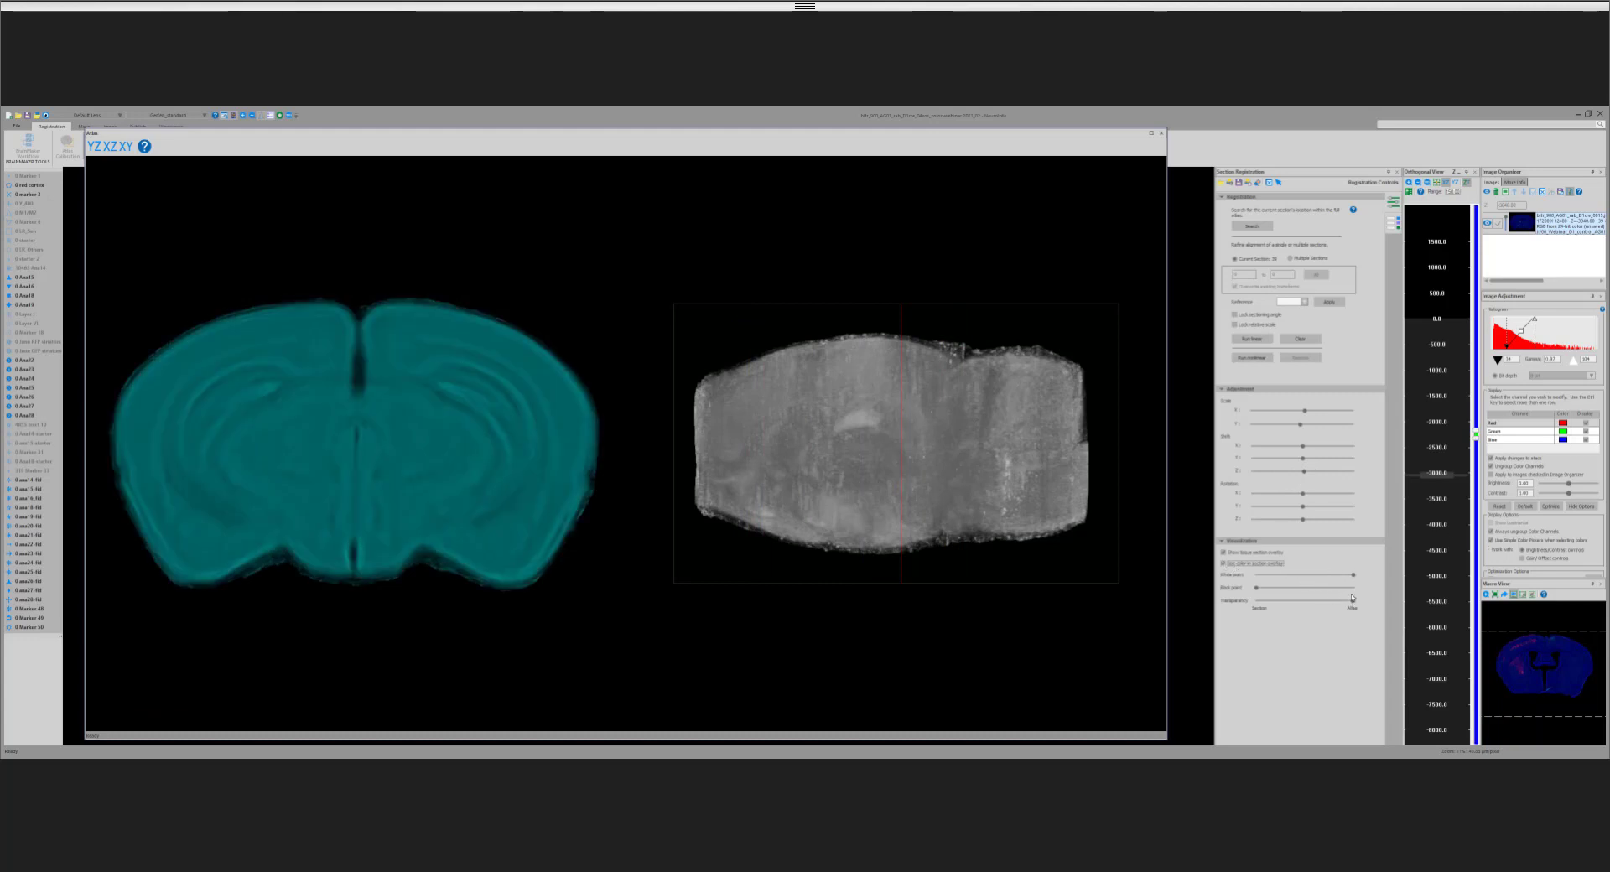
drag(1352, 599, 1311, 603)
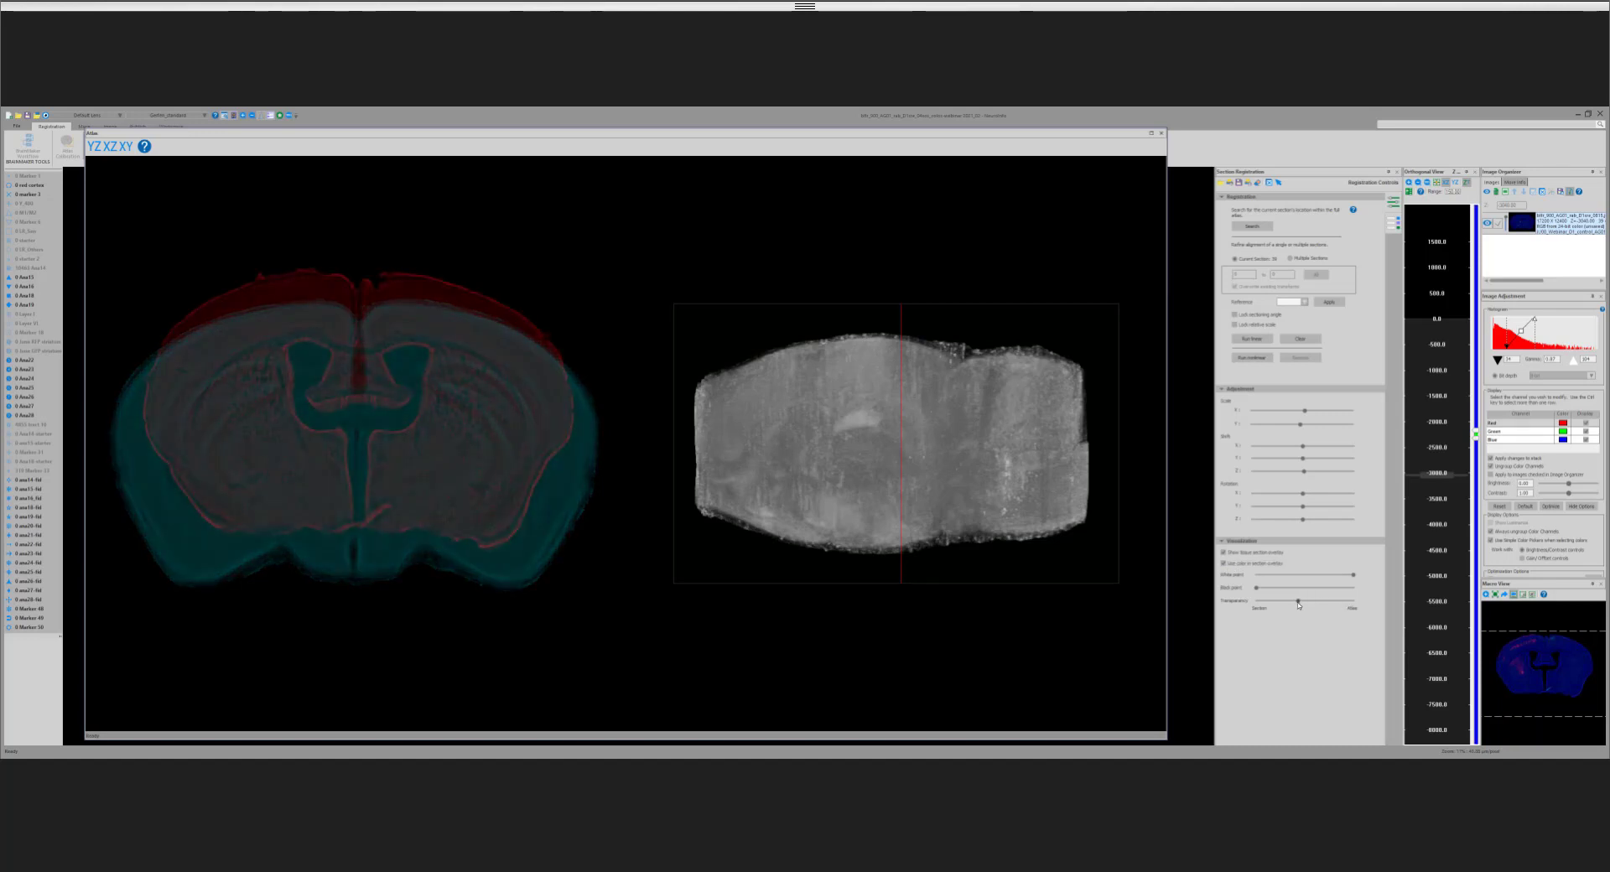
drag(1307, 604, 1306, 601)
click(1224, 564)
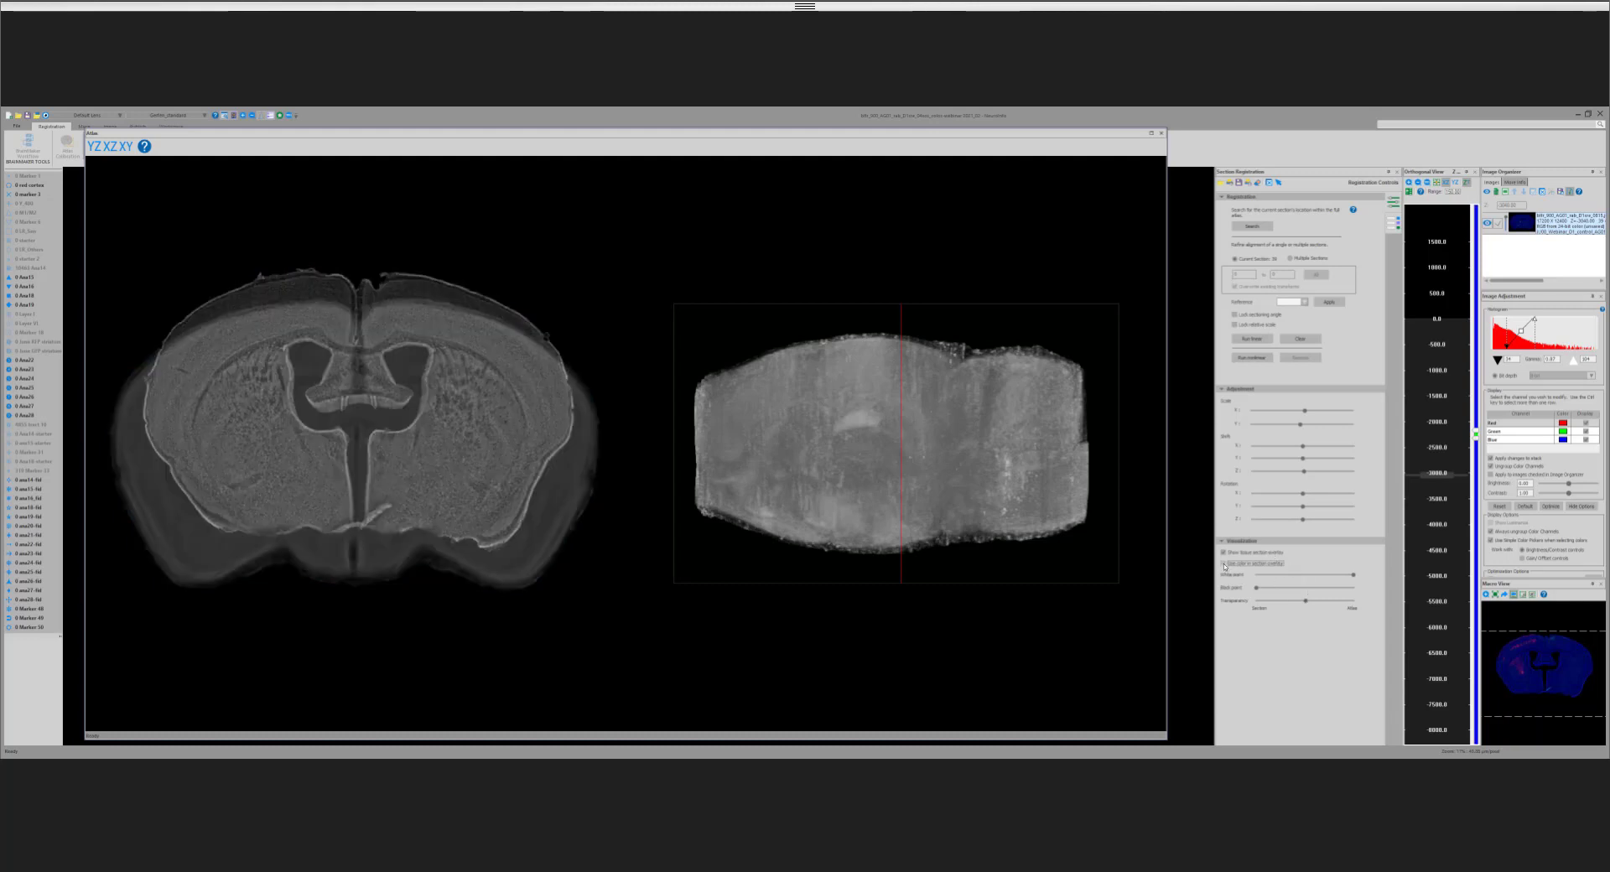
click(1224, 563)
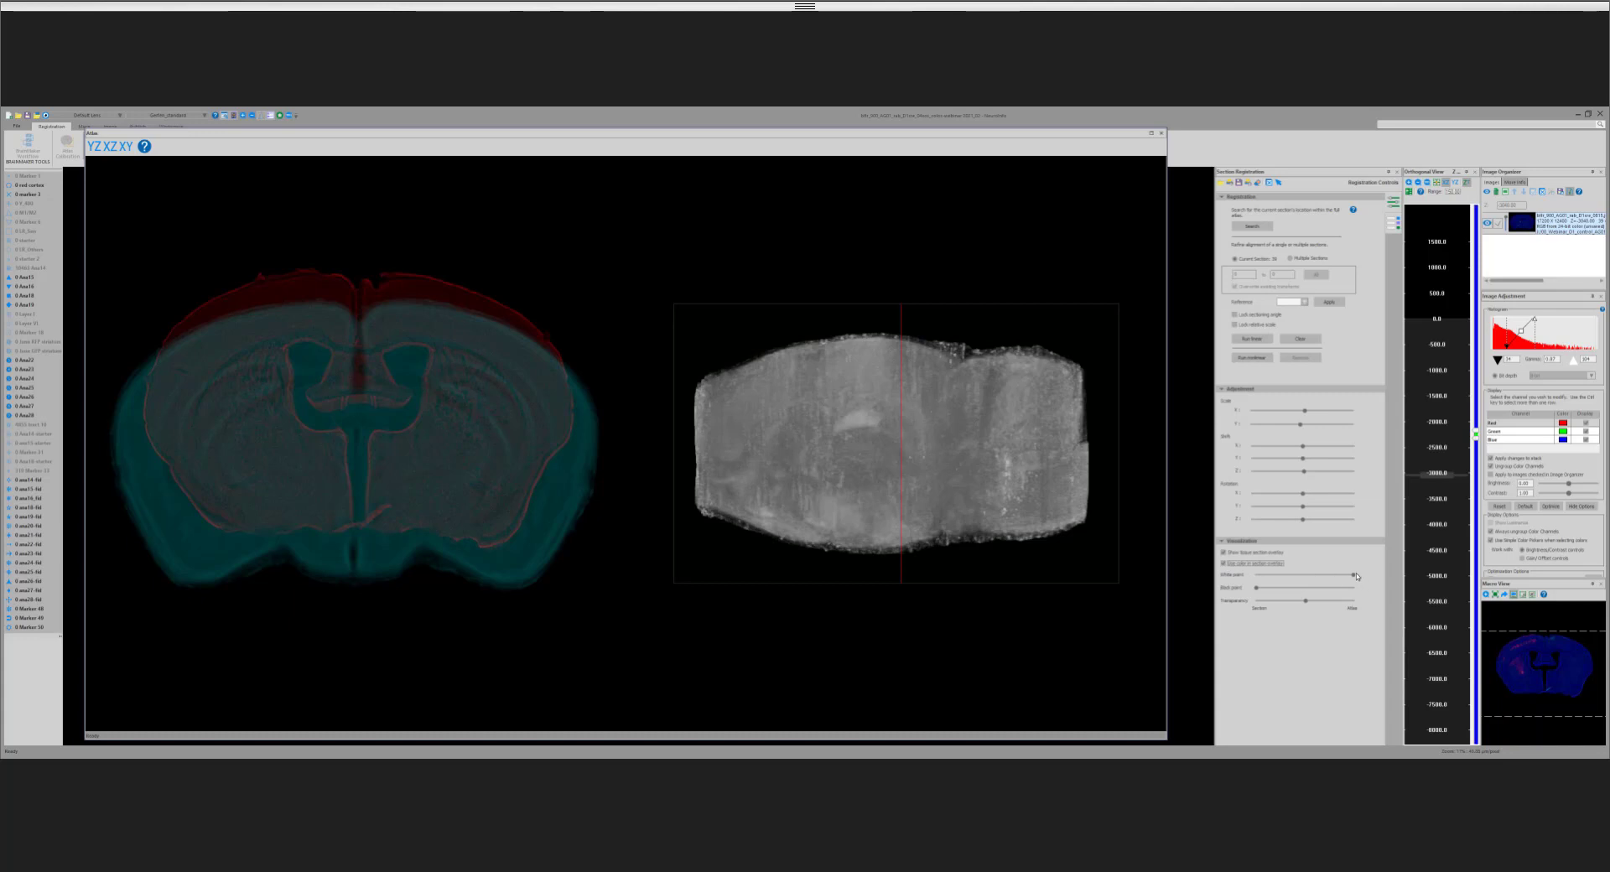
Step: Lower the overlay's white point to a little below midway and shift the transparency almost fully toward the section
drag(1354, 577, 1283, 582)
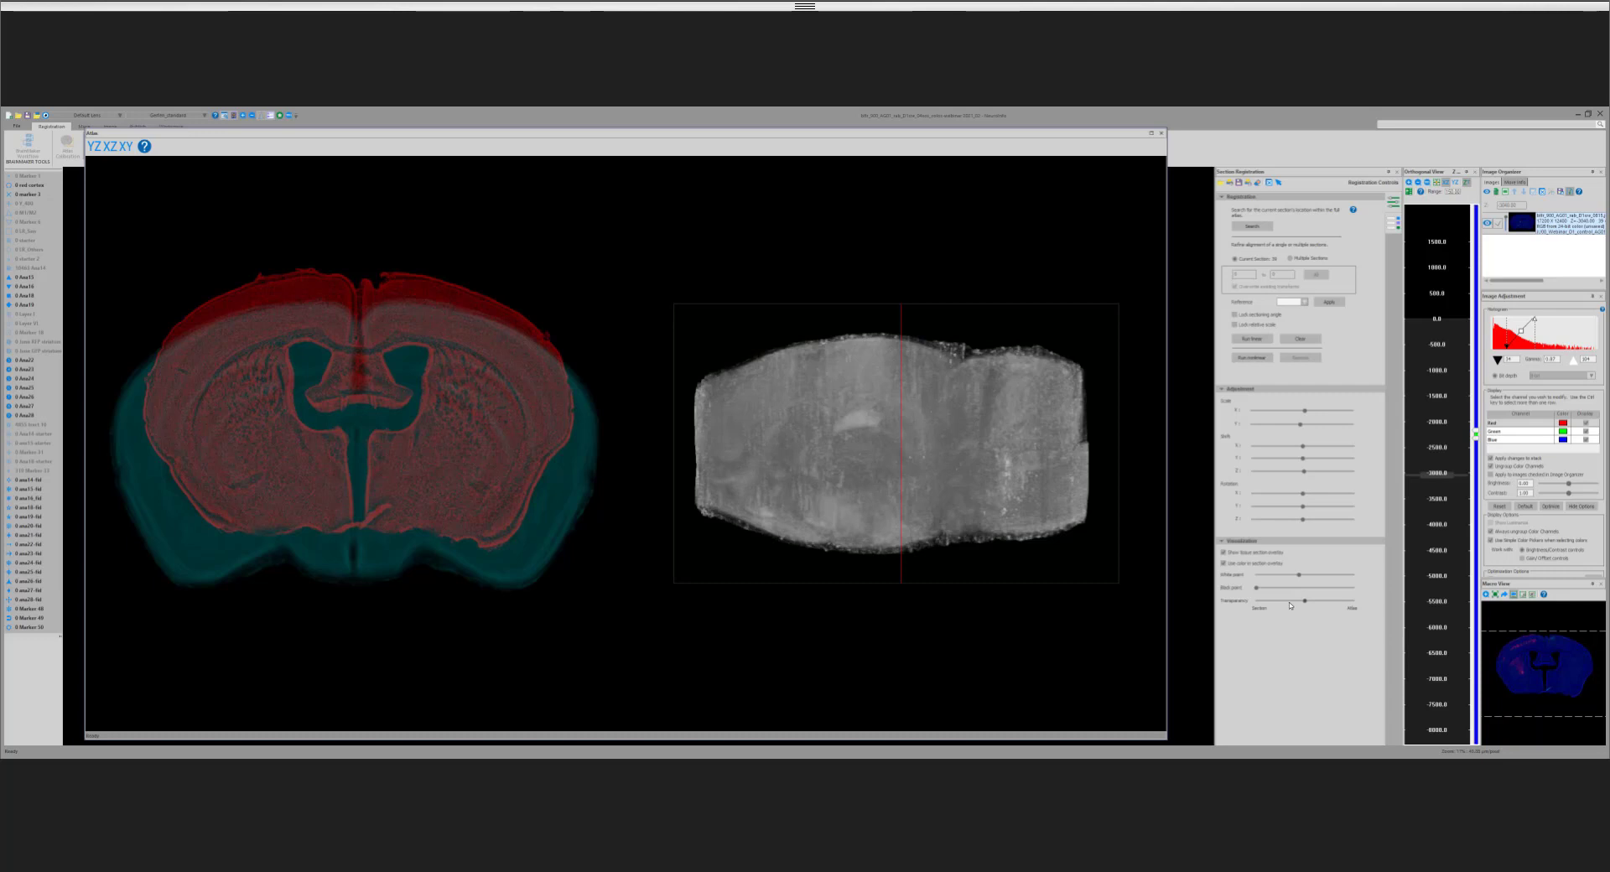
drag(1291, 605, 1270, 604)
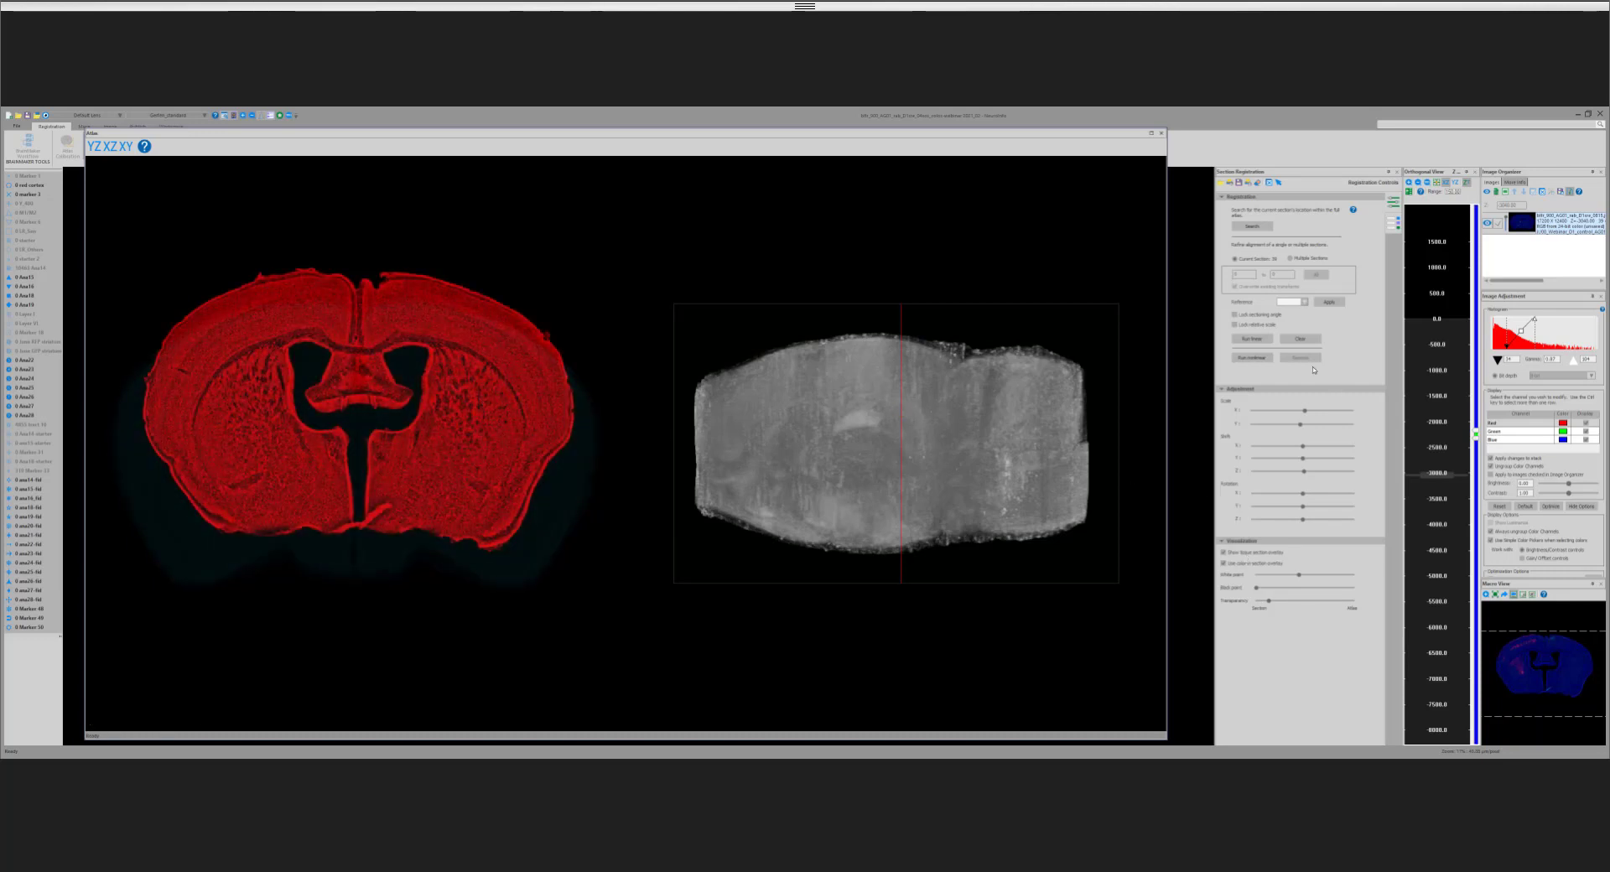
Step: Go to the section near -2800 in the orthogonal view and browse the rostral sections up to about -1600
right_click(1444, 461)
click(1458, 463)
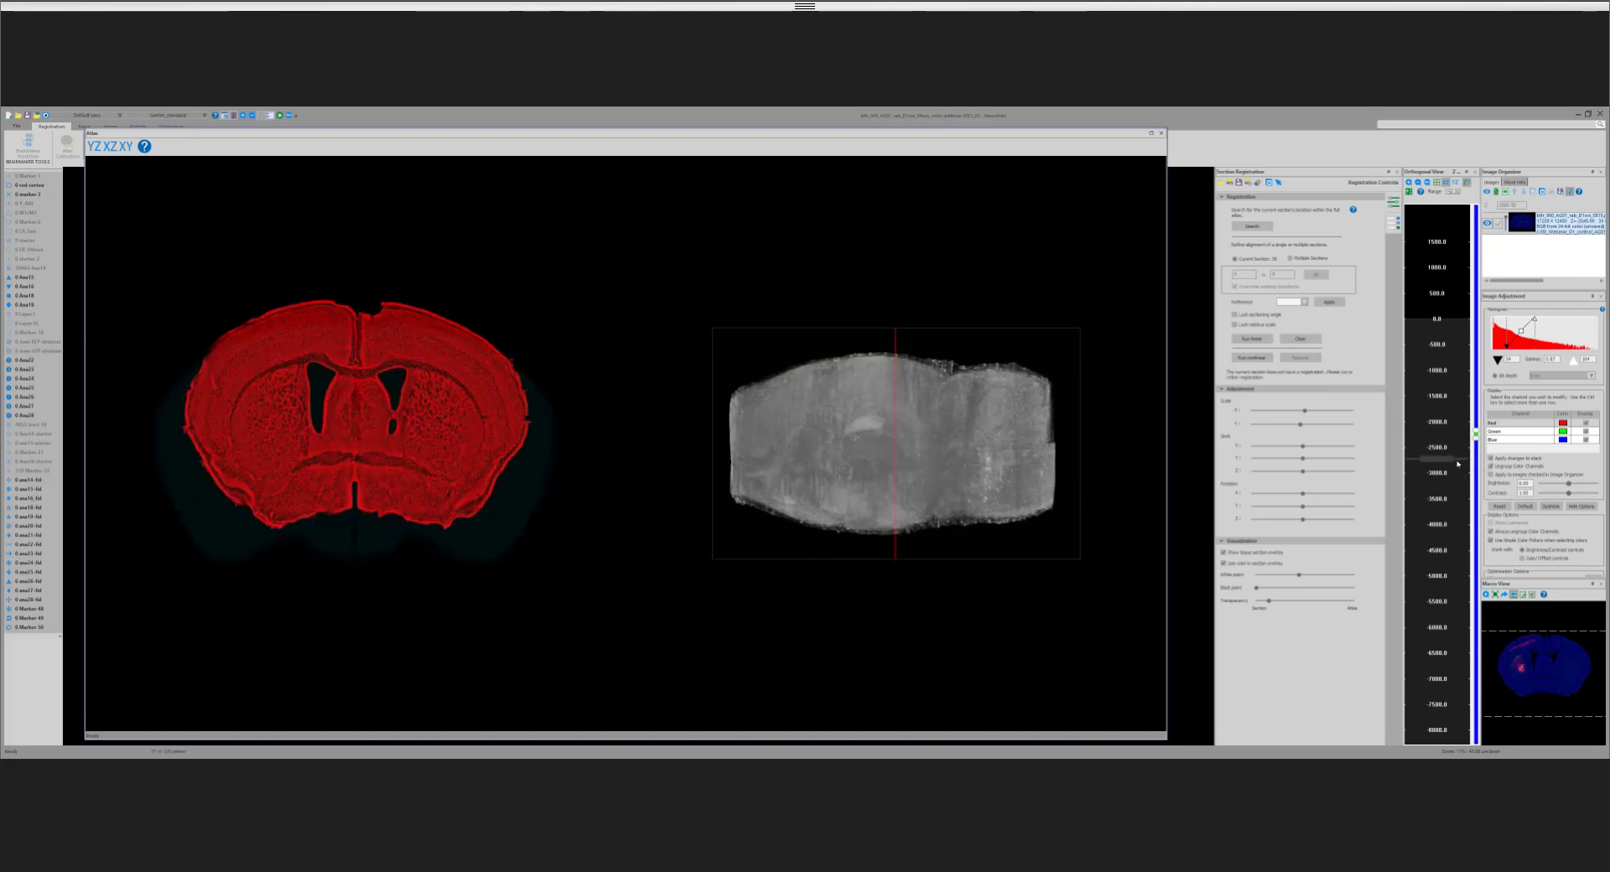
key(Page_Up)
key(Page_Up)
key(Page_Up)
key(Page_Up)
key(Page_Up)
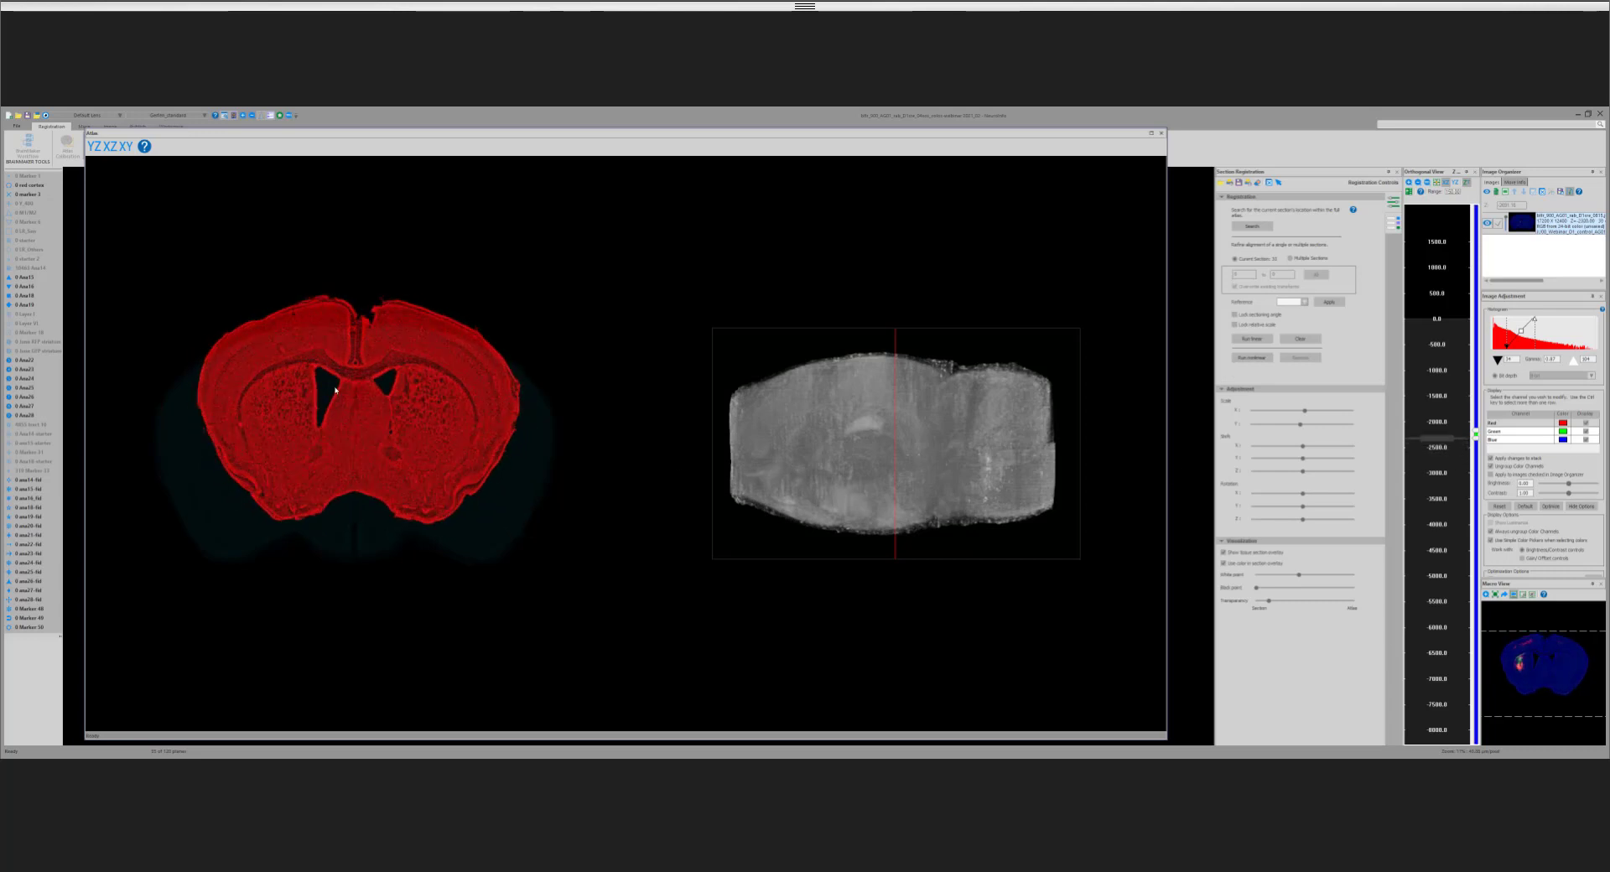
key(Page_Up)
key(Page_Up)
key(Page_Up)
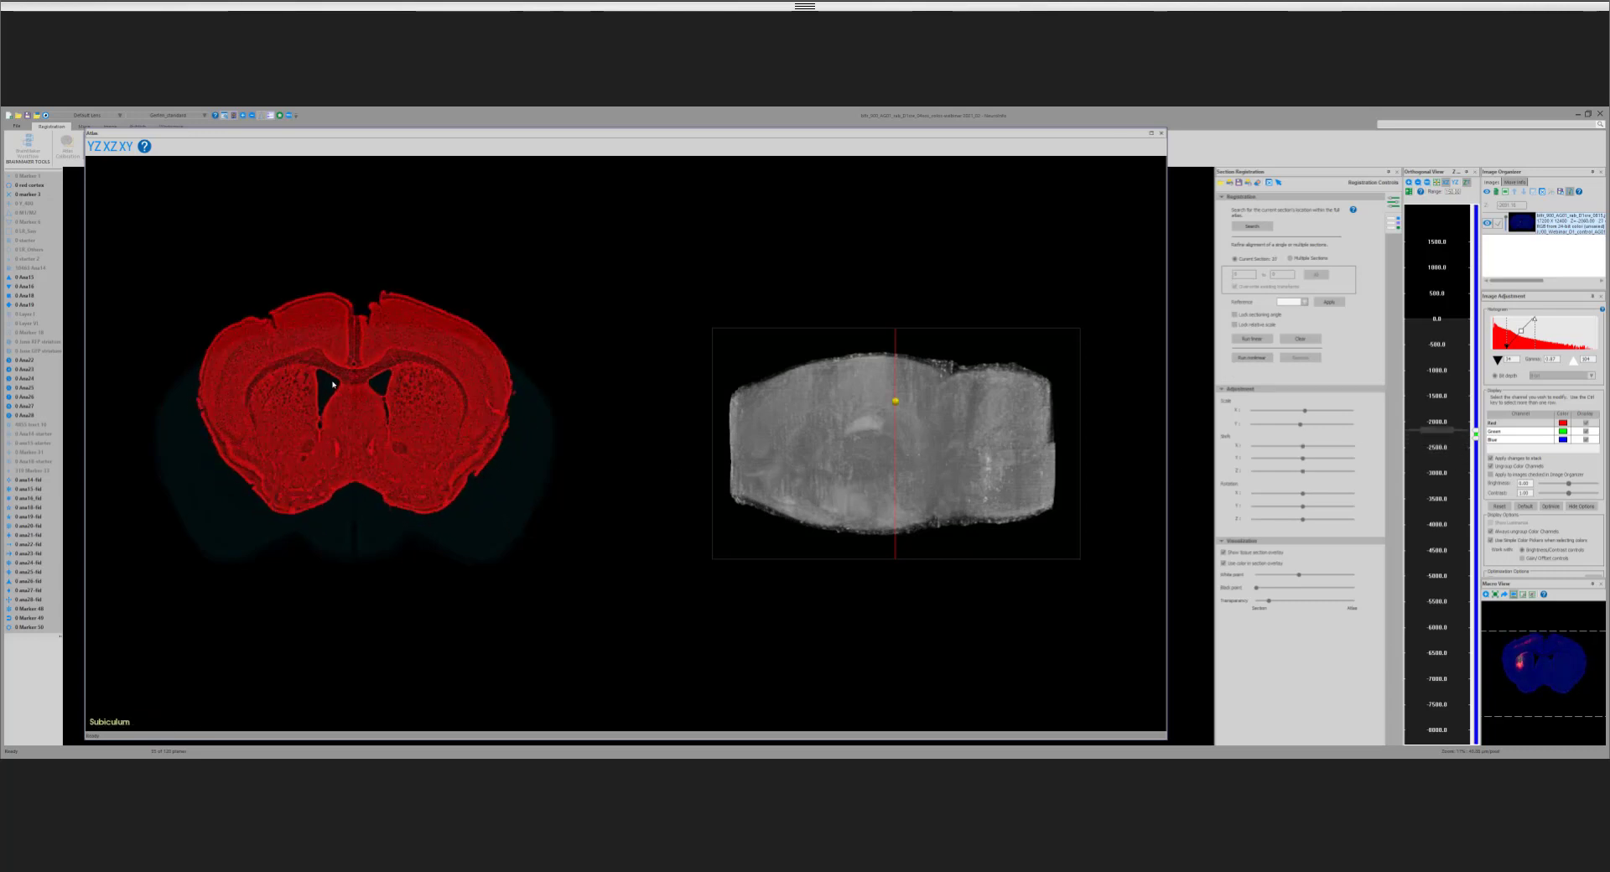
key(Page_Up)
key(Page_Up)
key(Page_Up)
key(Page_Up)
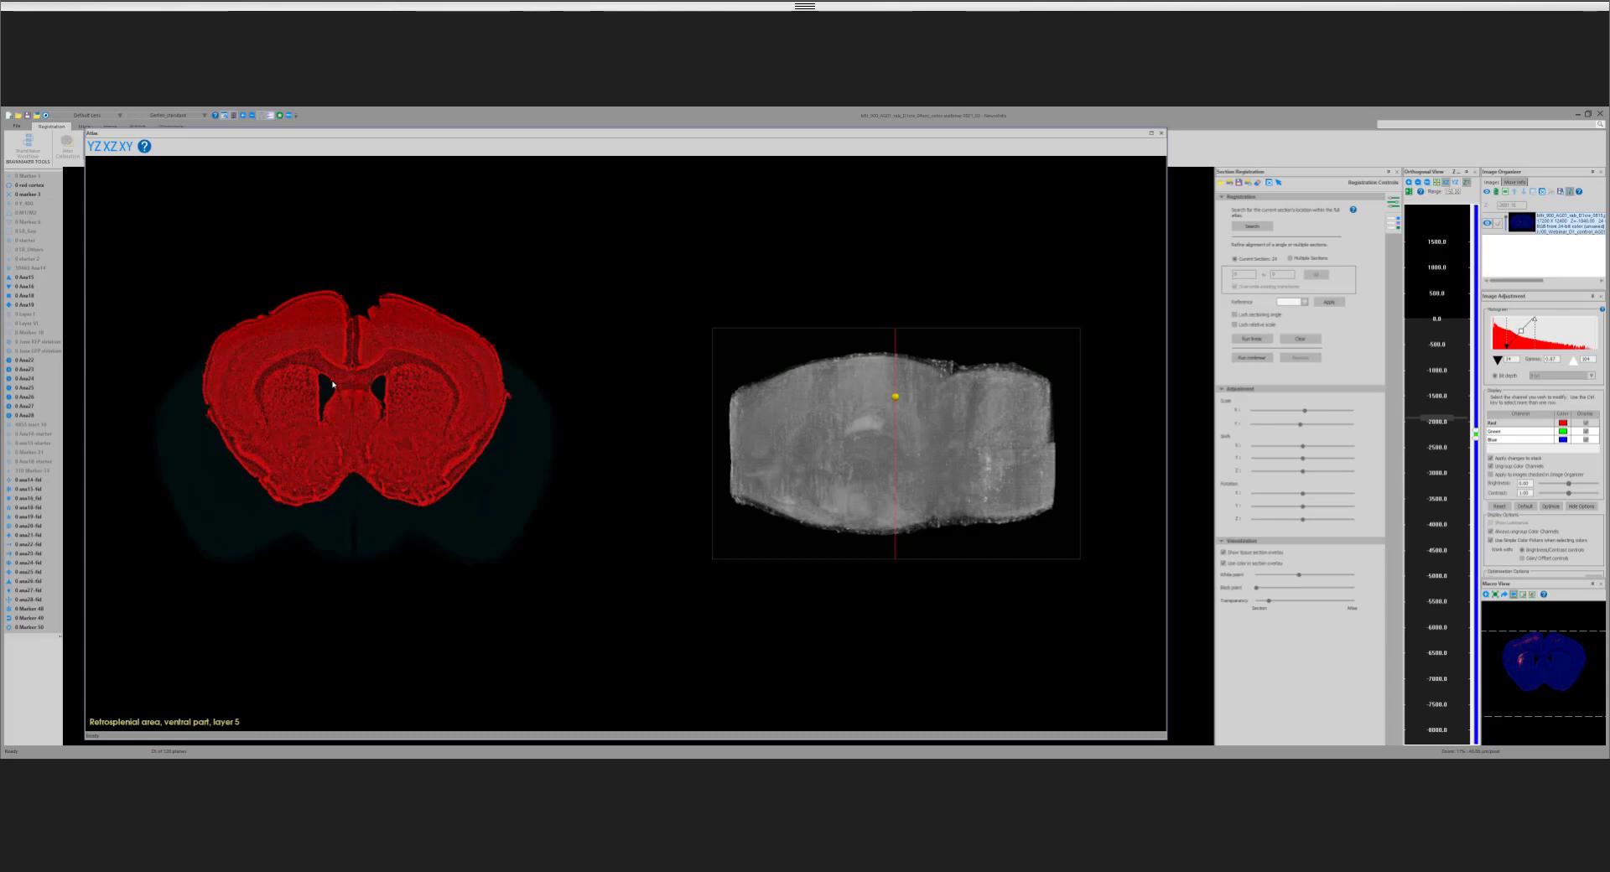
key(Page_Up)
key(Page_Up)
key(Page_Up)
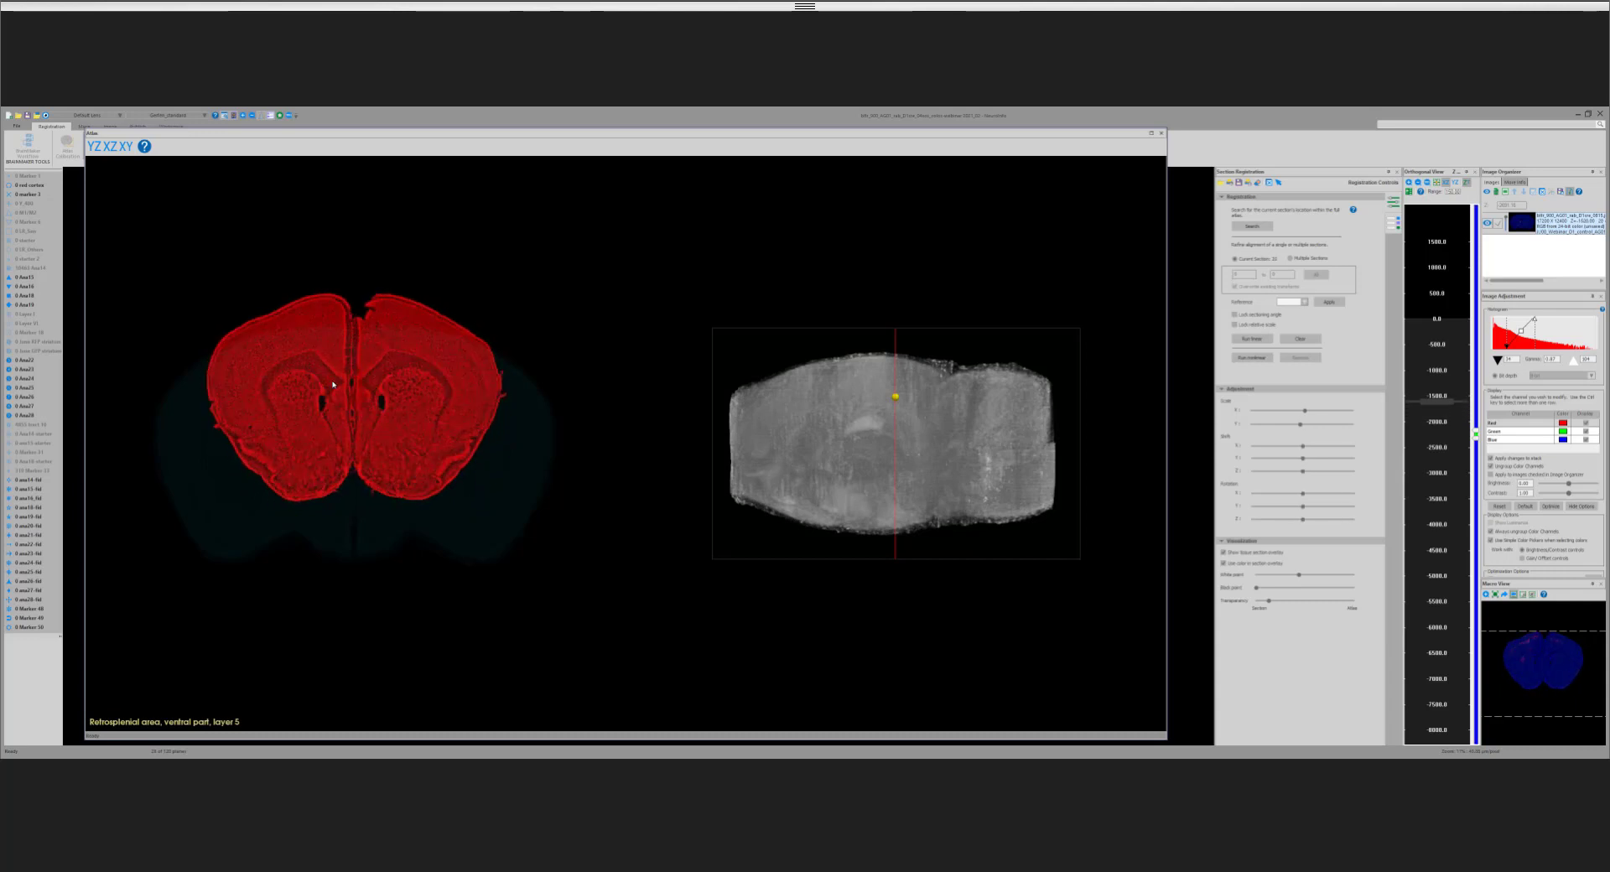
key(Page_Up)
key(Page_Up)
key(Page_Up)
key(Page_Up)
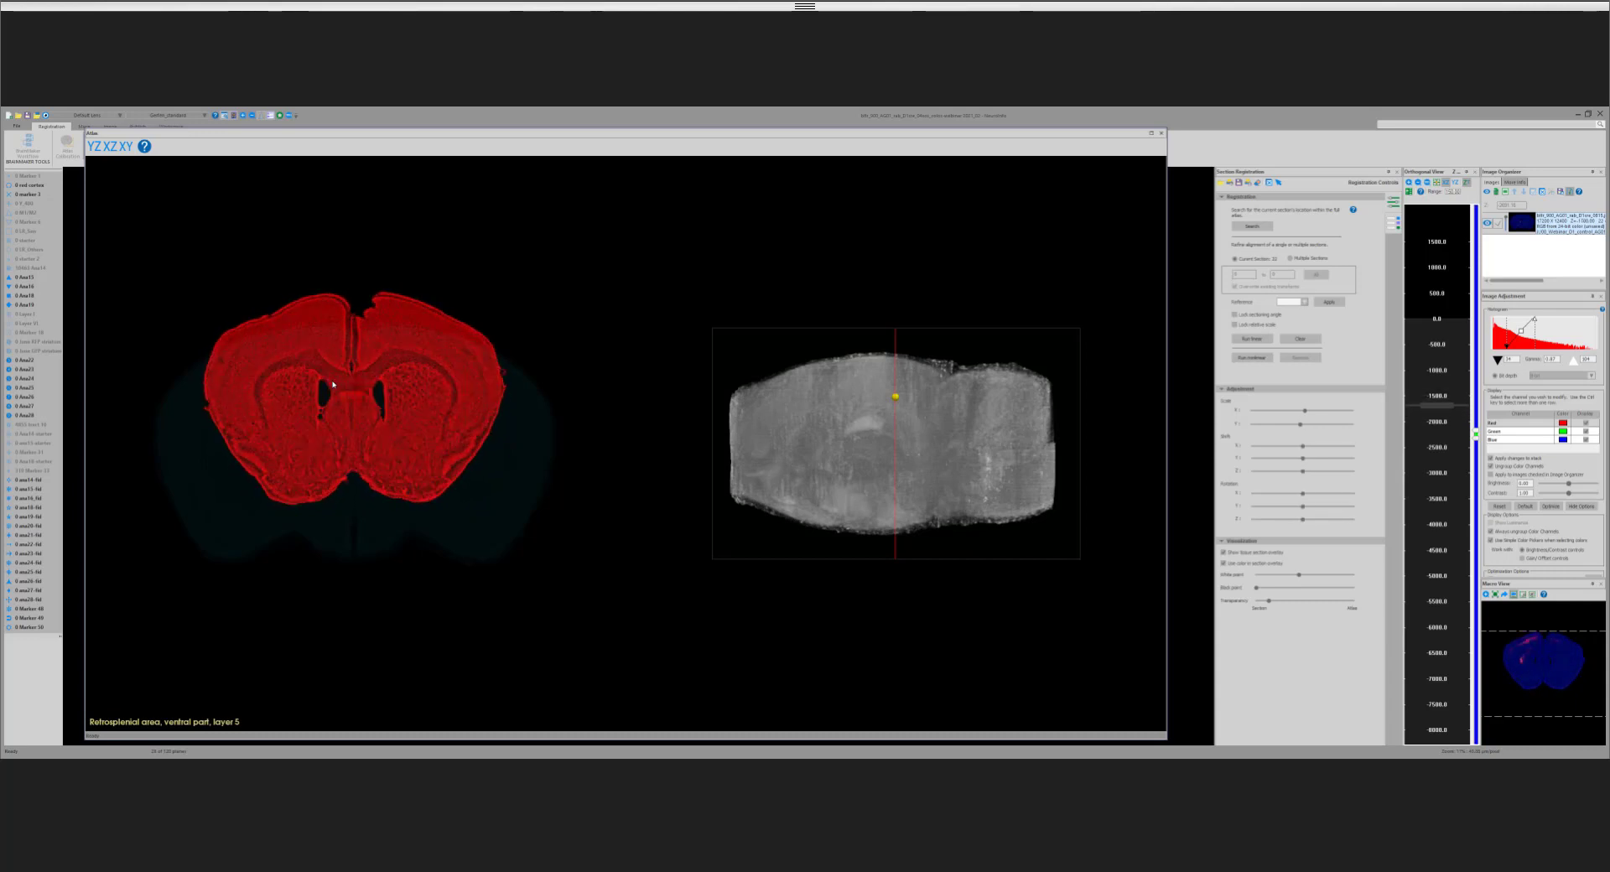
key(Page_Up)
key(Page_Up)
key(Page_Up)
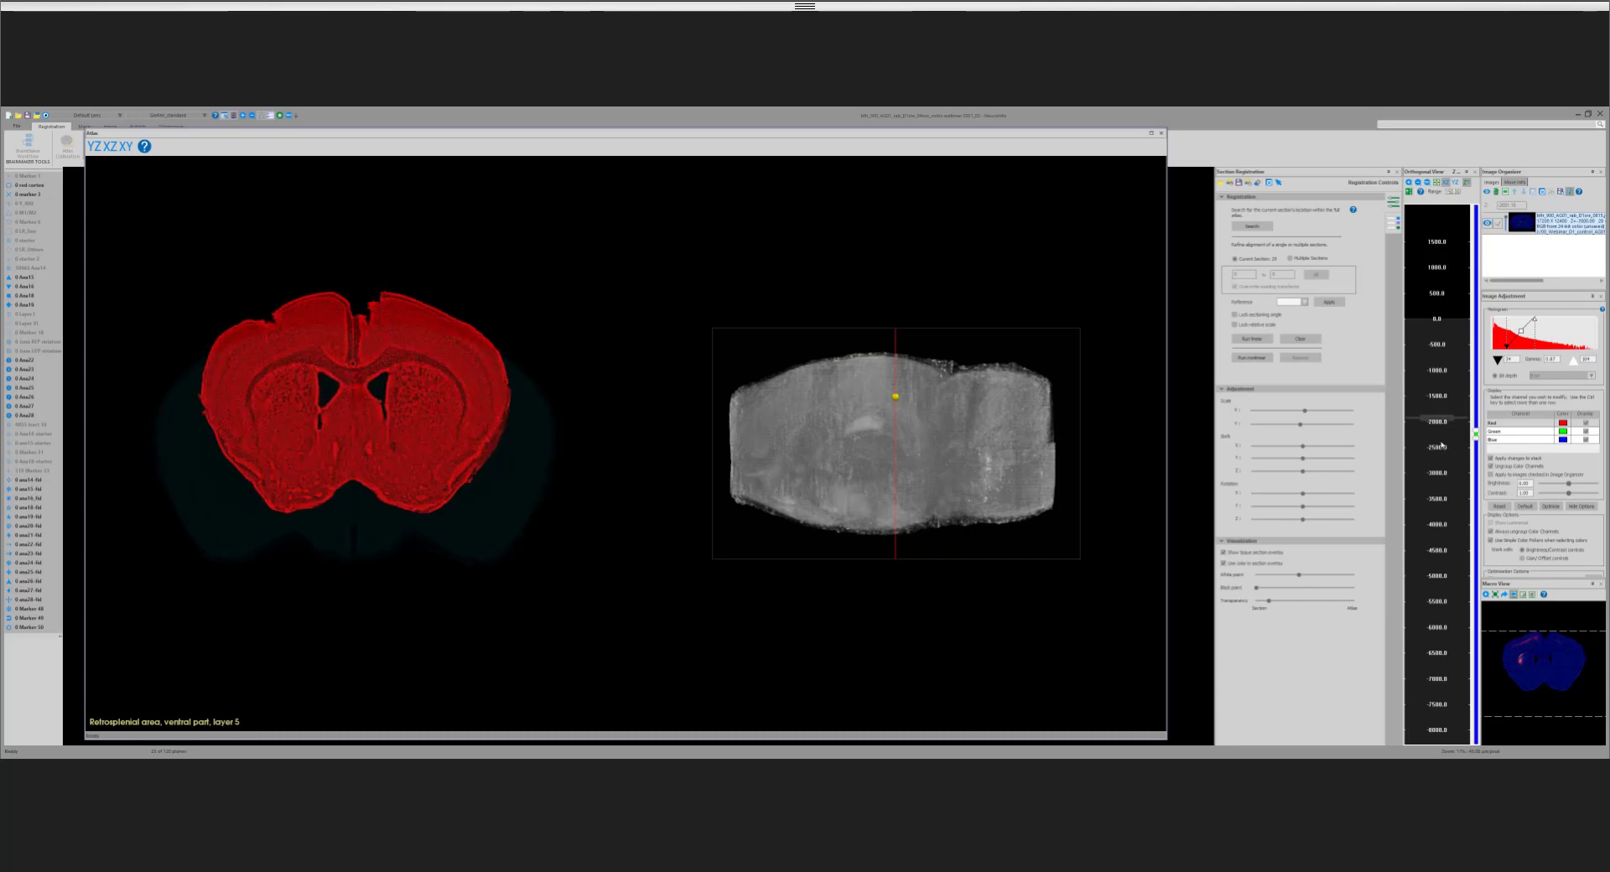
key(Page_Up)
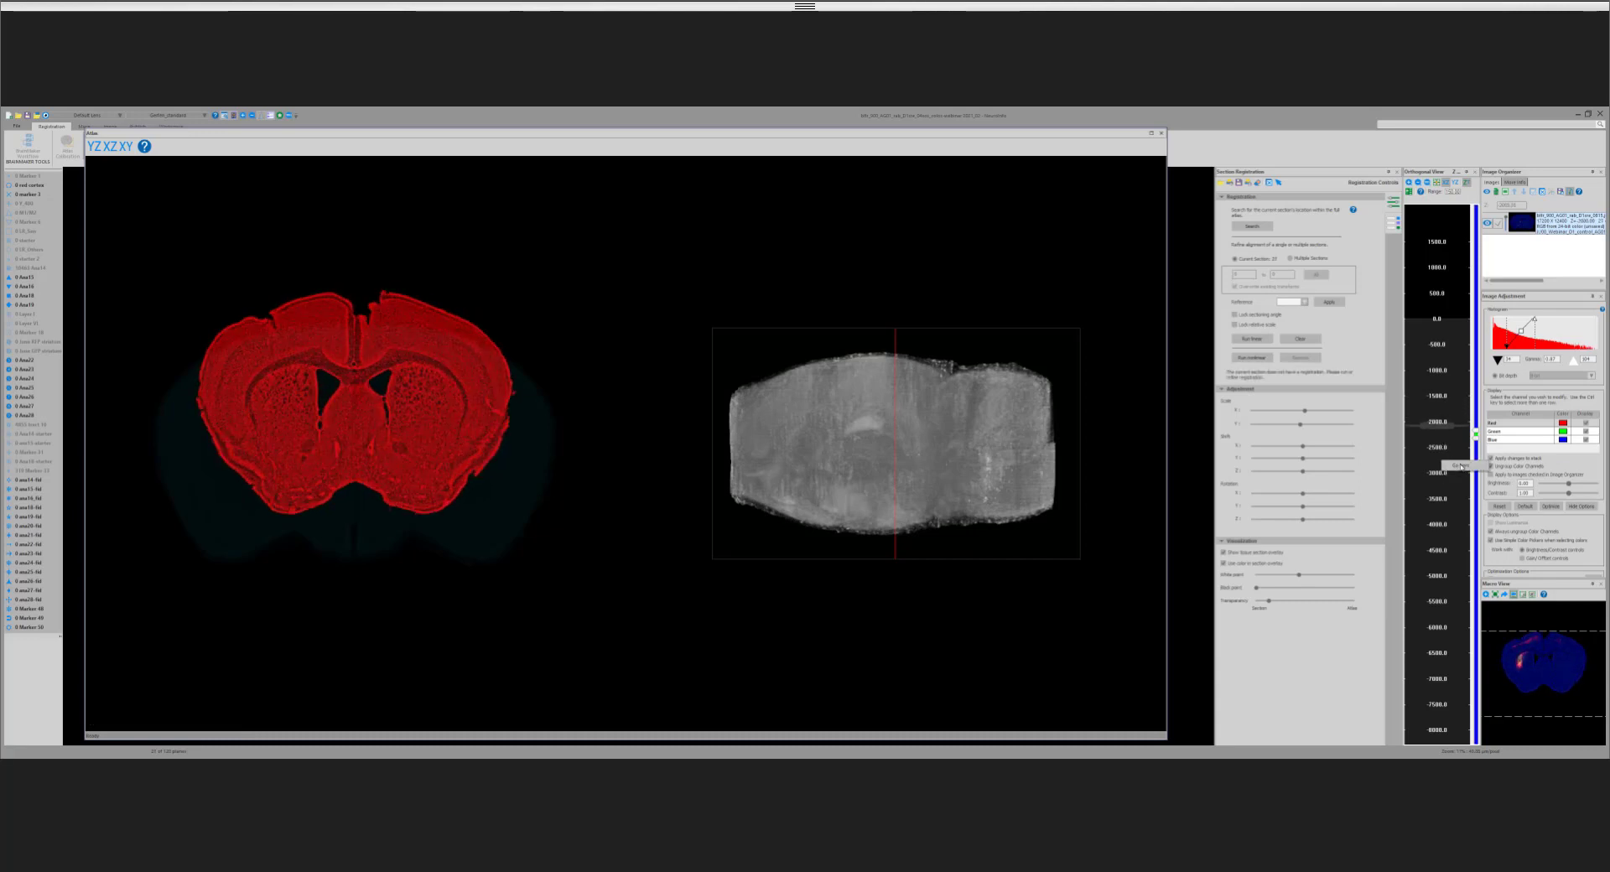
Step: Go to the section near -2900 and step caudally through the coronal sections to about -4300, examining their overlay on the atlas
click(1462, 467)
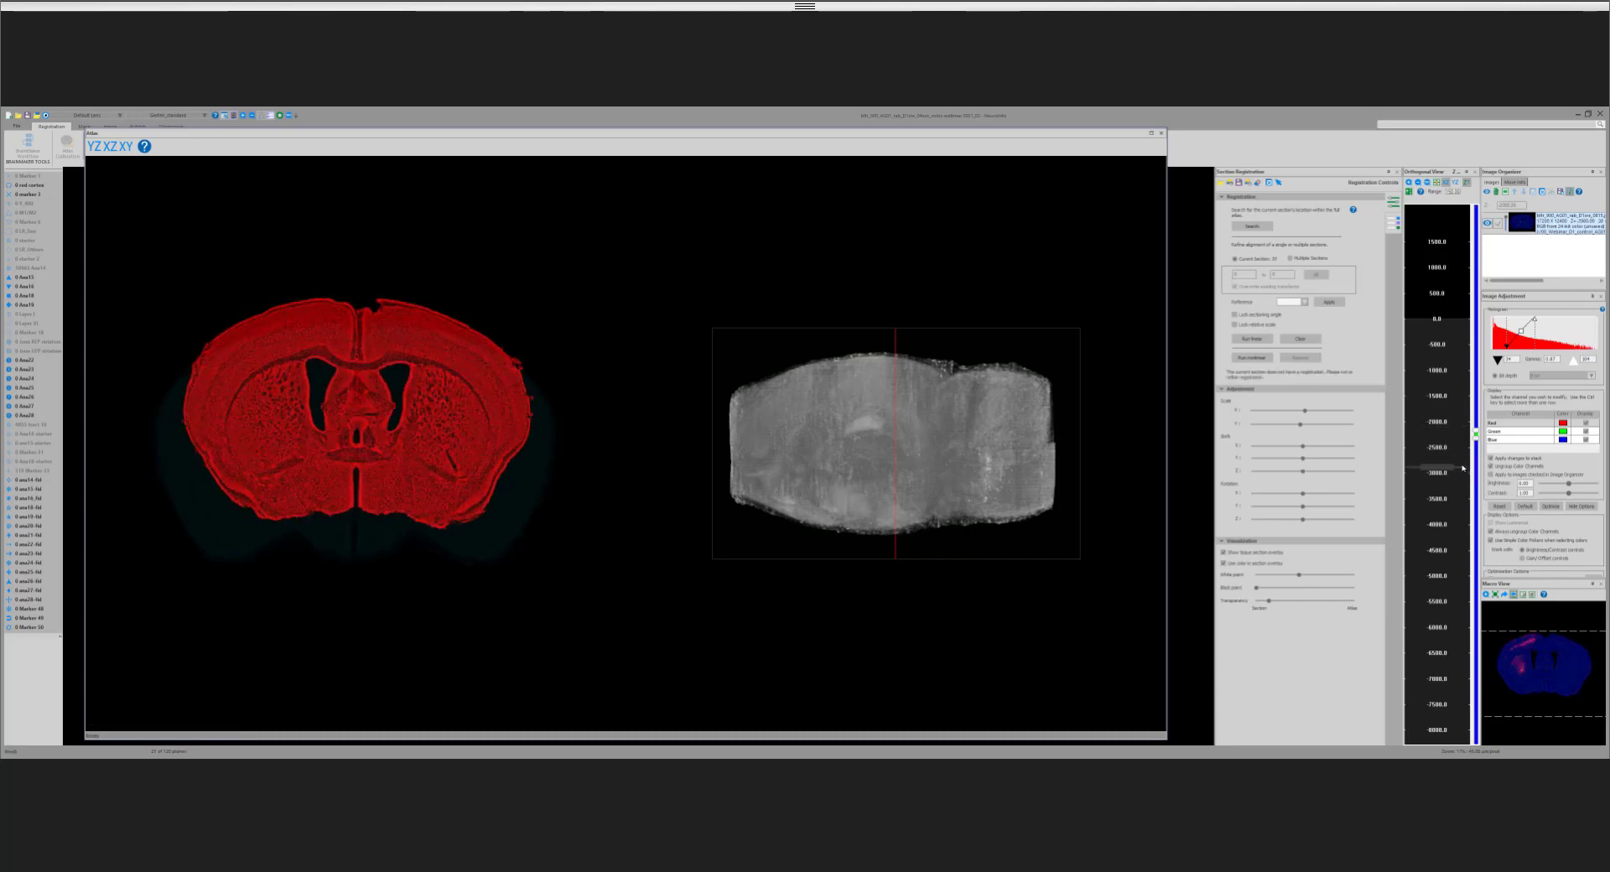
key(Page_Down)
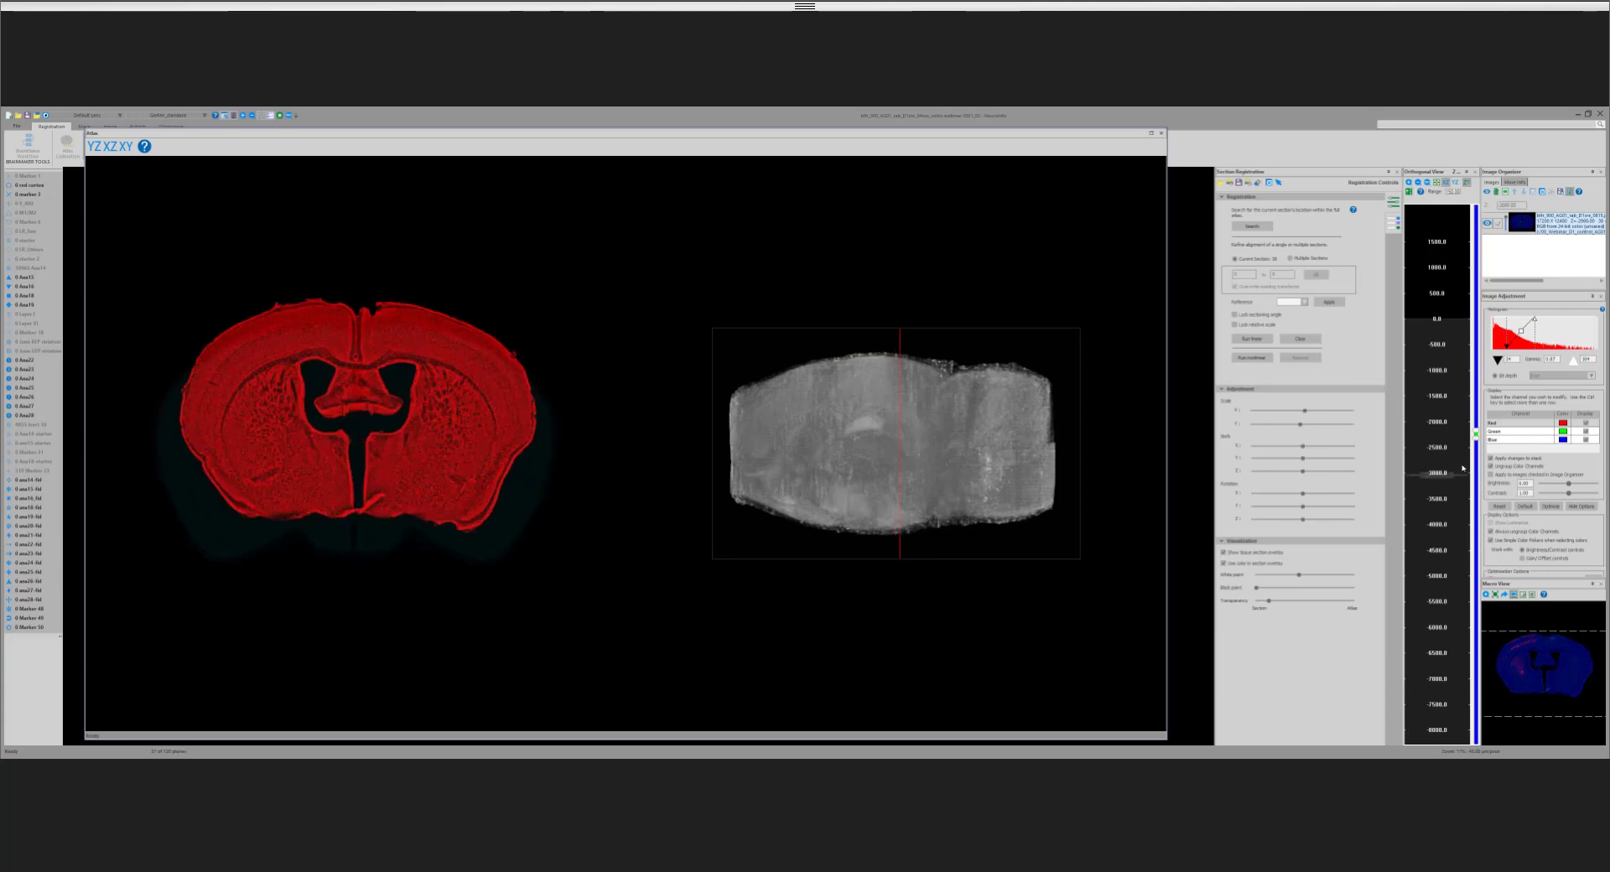
key(Page_Down)
key(Page_Down)
key(Page_Down)
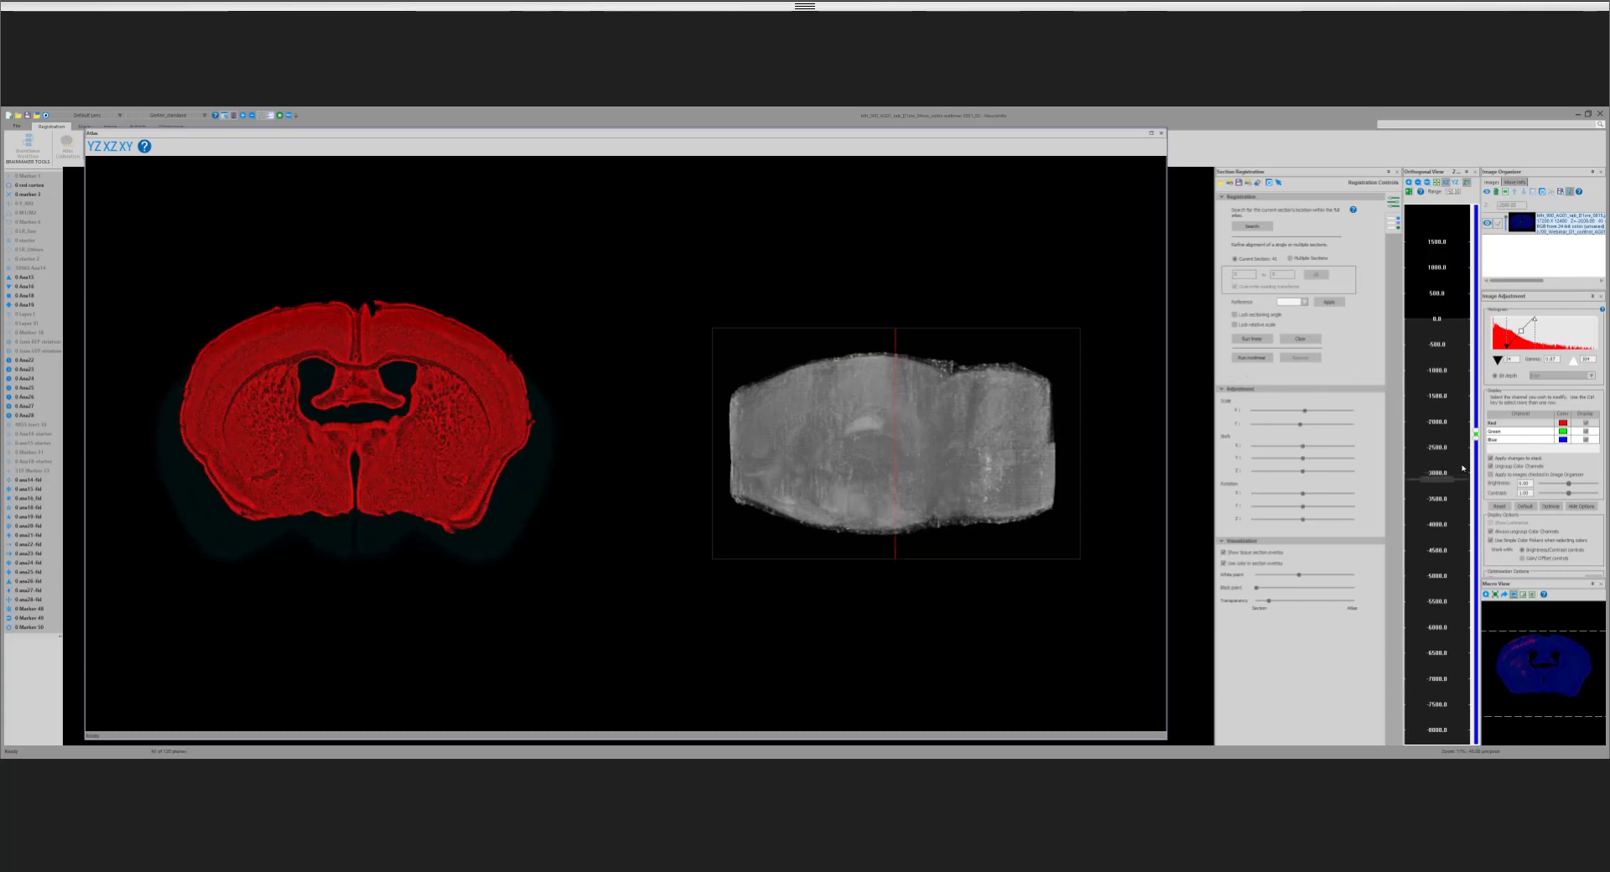
key(Page_Down)
key(Page_Down)
key(Page_Down)
key(Page_Down)
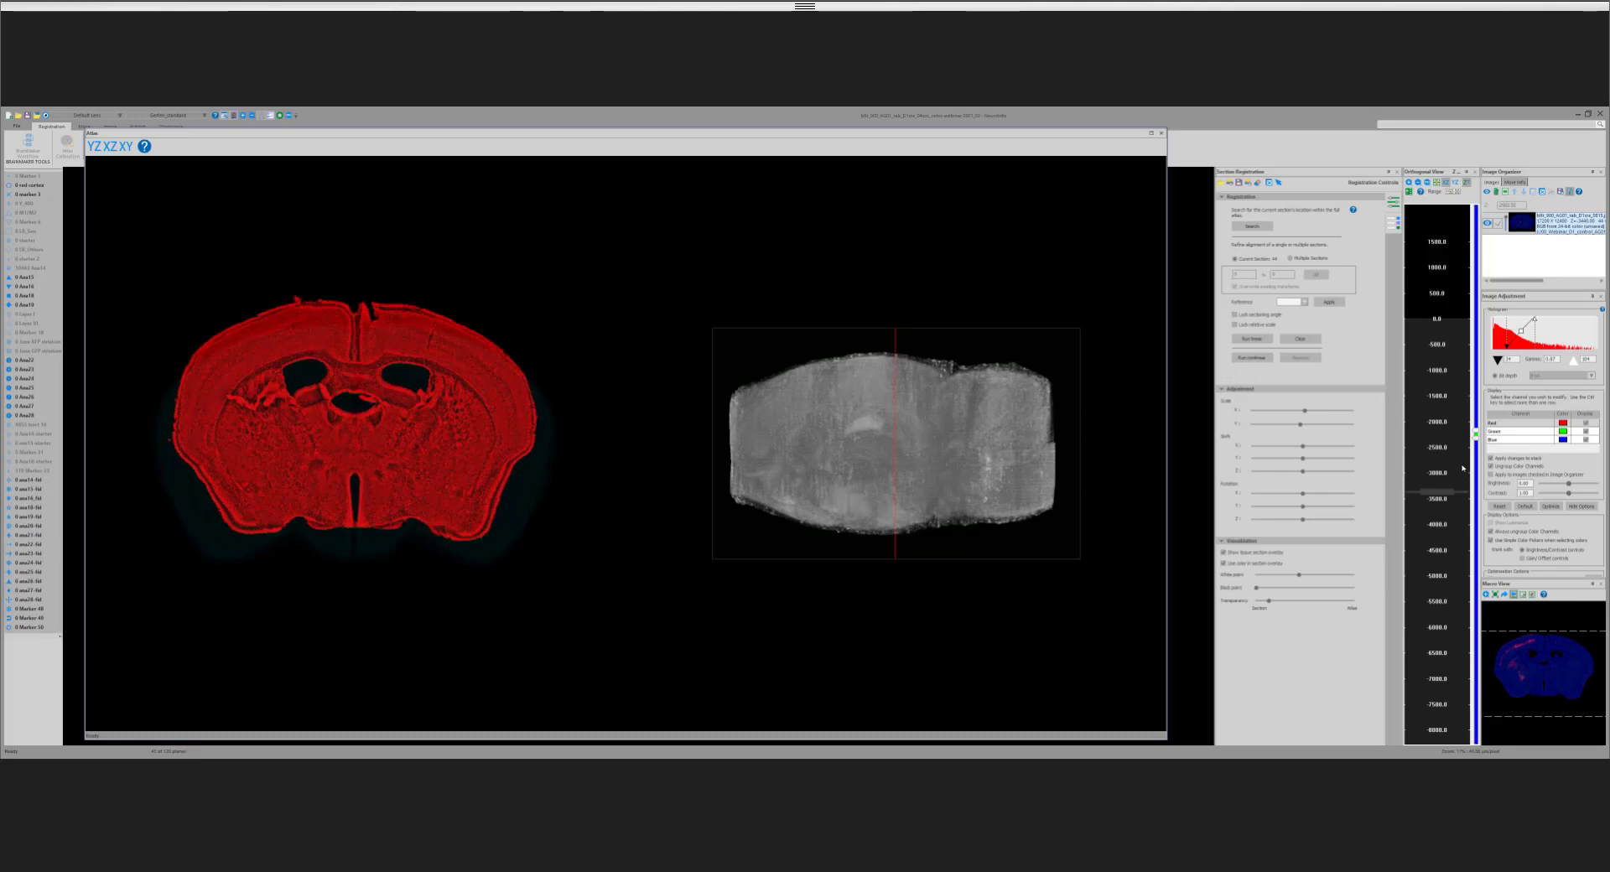
key(Page_Down)
key(Page_Down)
key(Page_Down)
key(Page_Down)
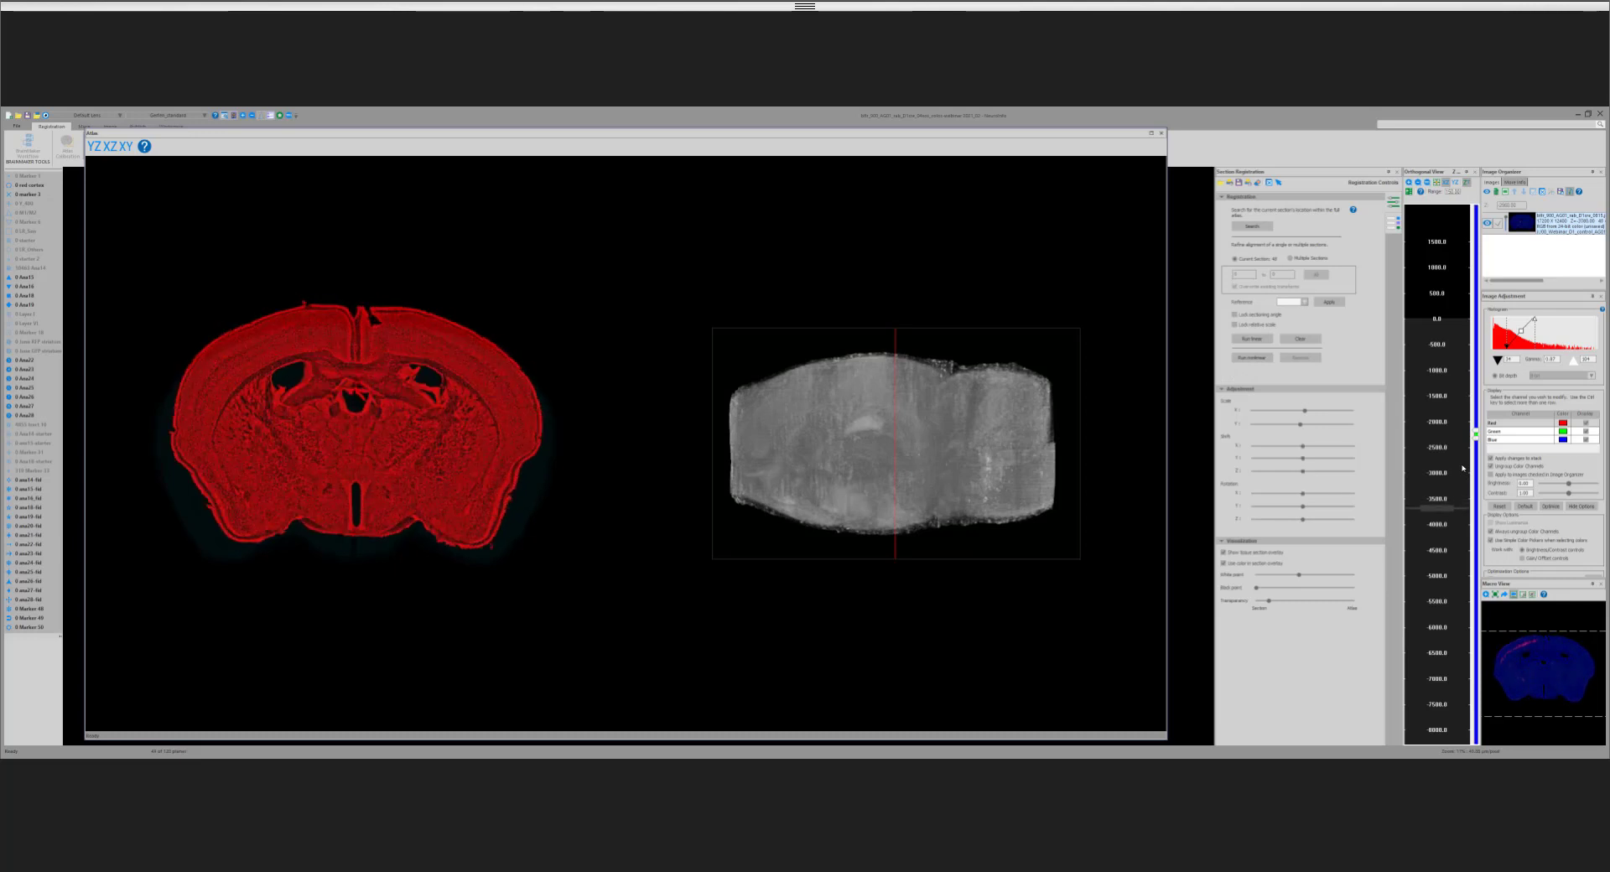
key(Page_Down)
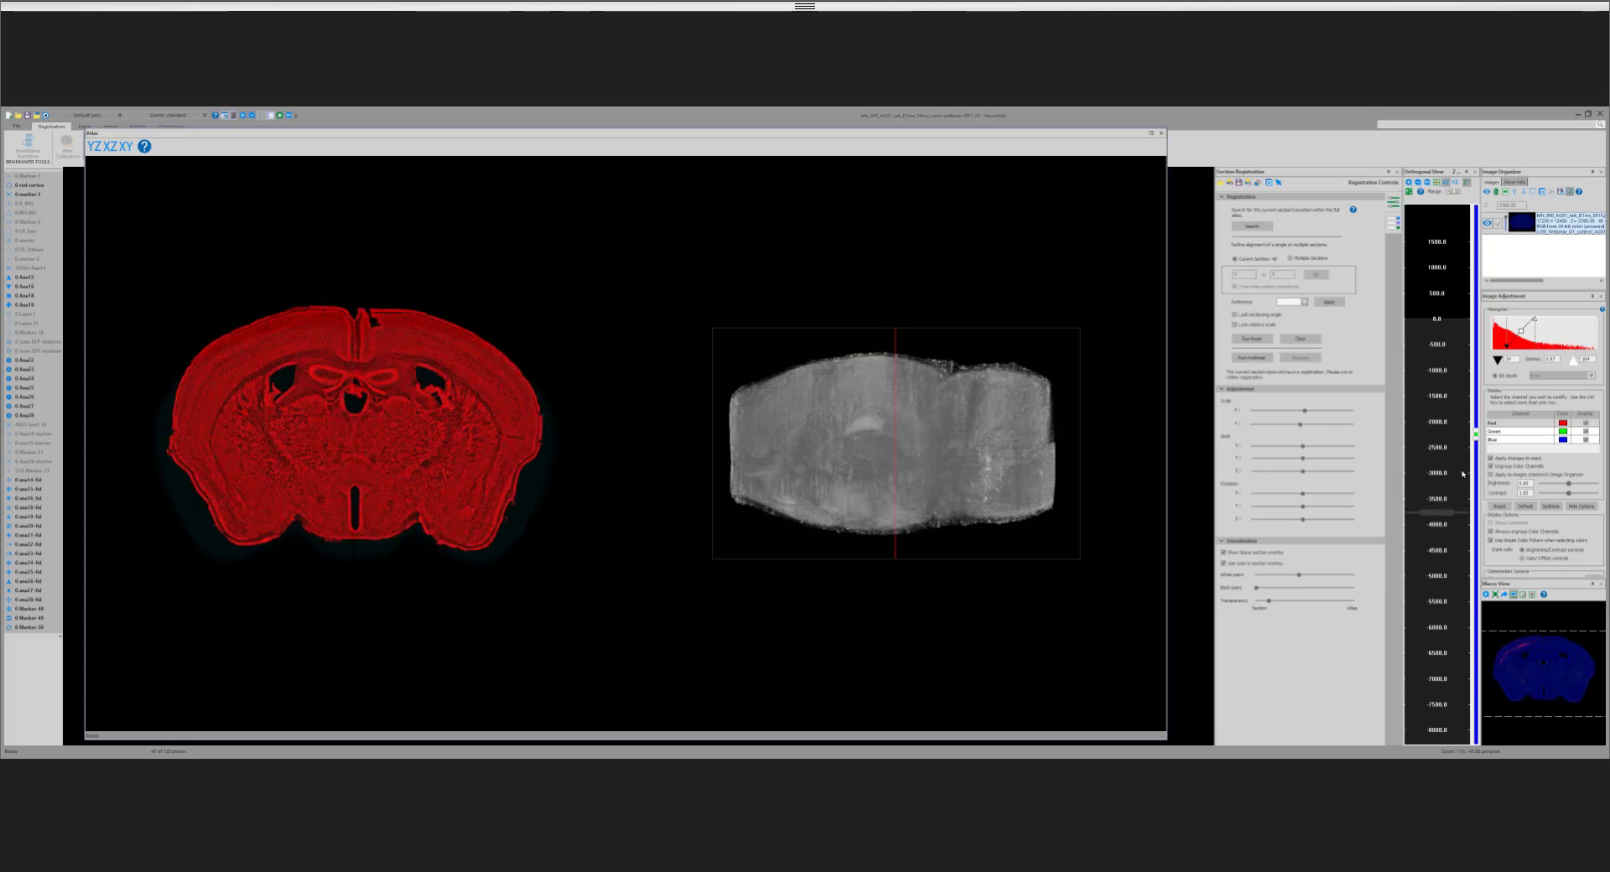
key(Page_Down)
key(Page_Down)
key(Page_Down)
key(Page_Down)
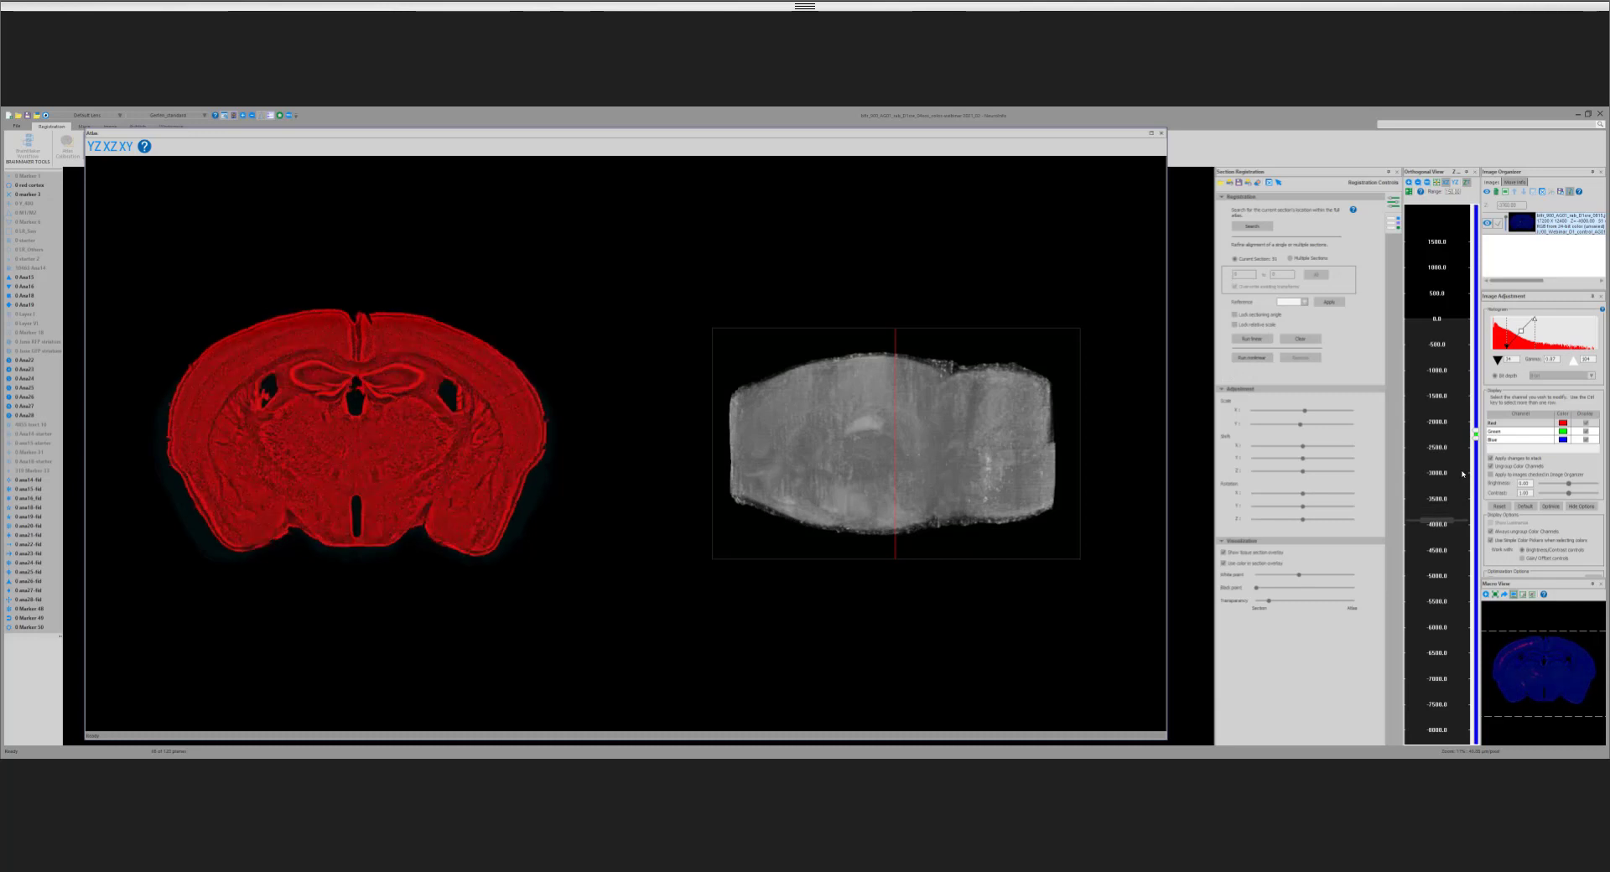
key(Page_Down)
key(Page_Down)
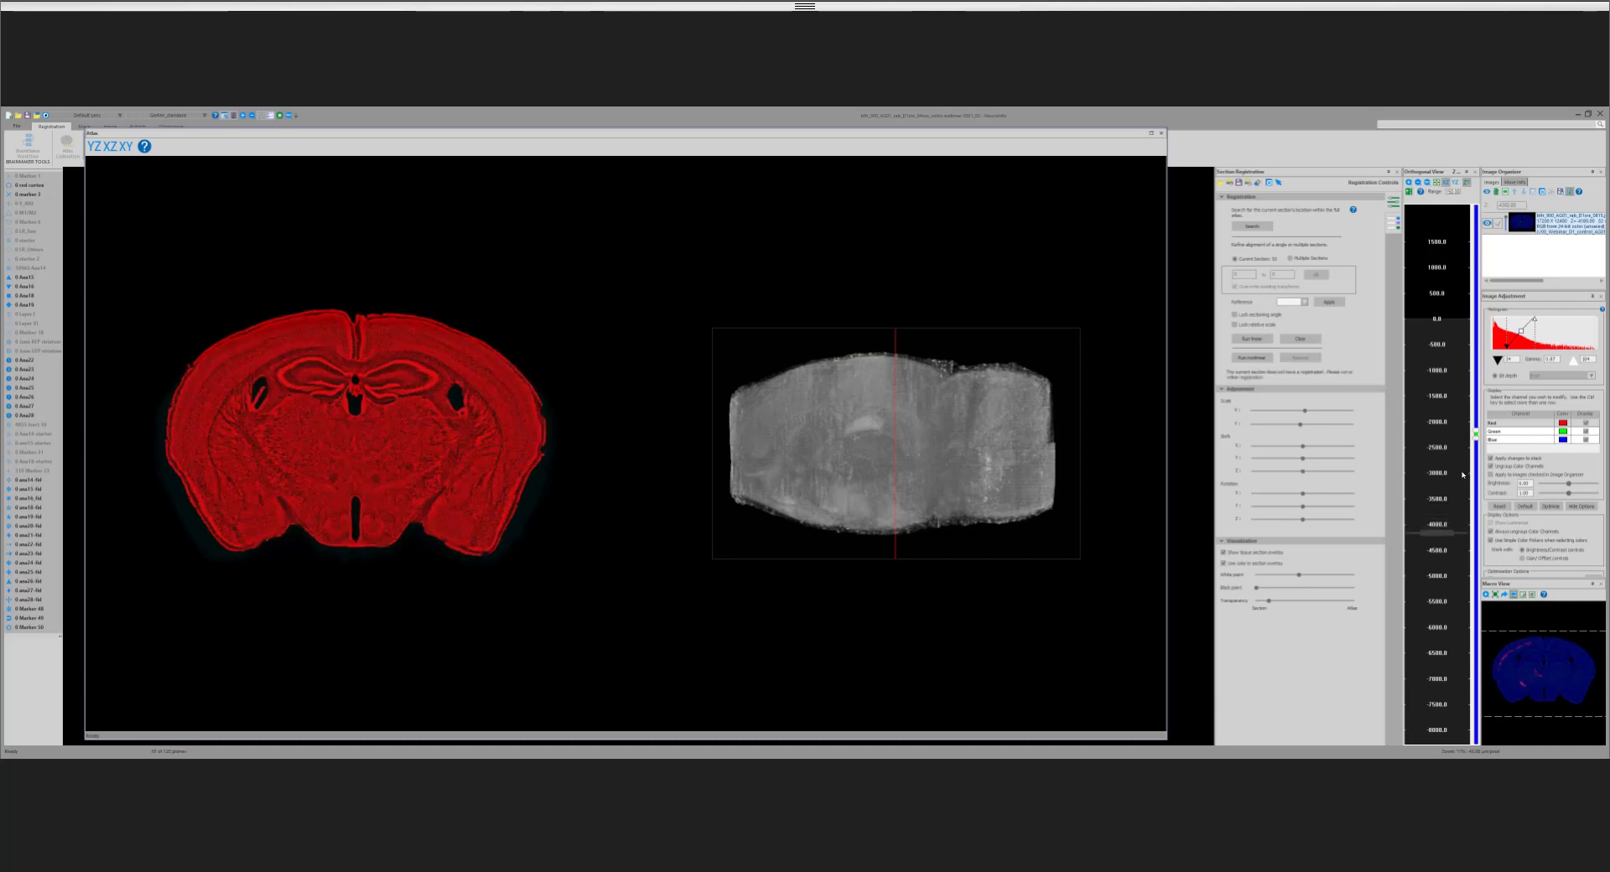
key(Page_Down)
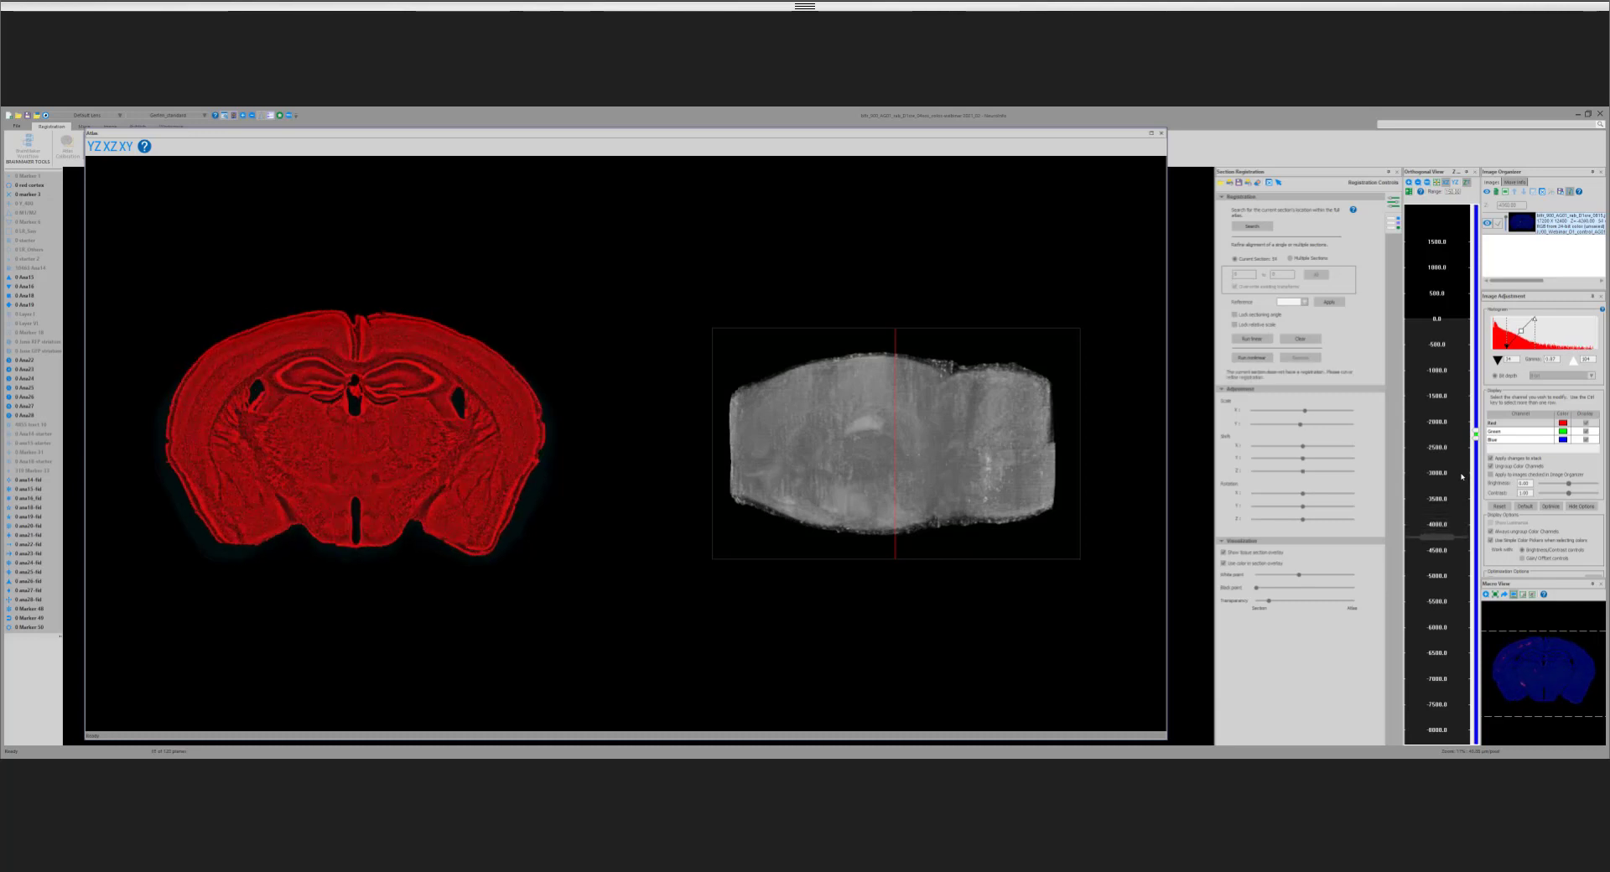
key(Page_Down)
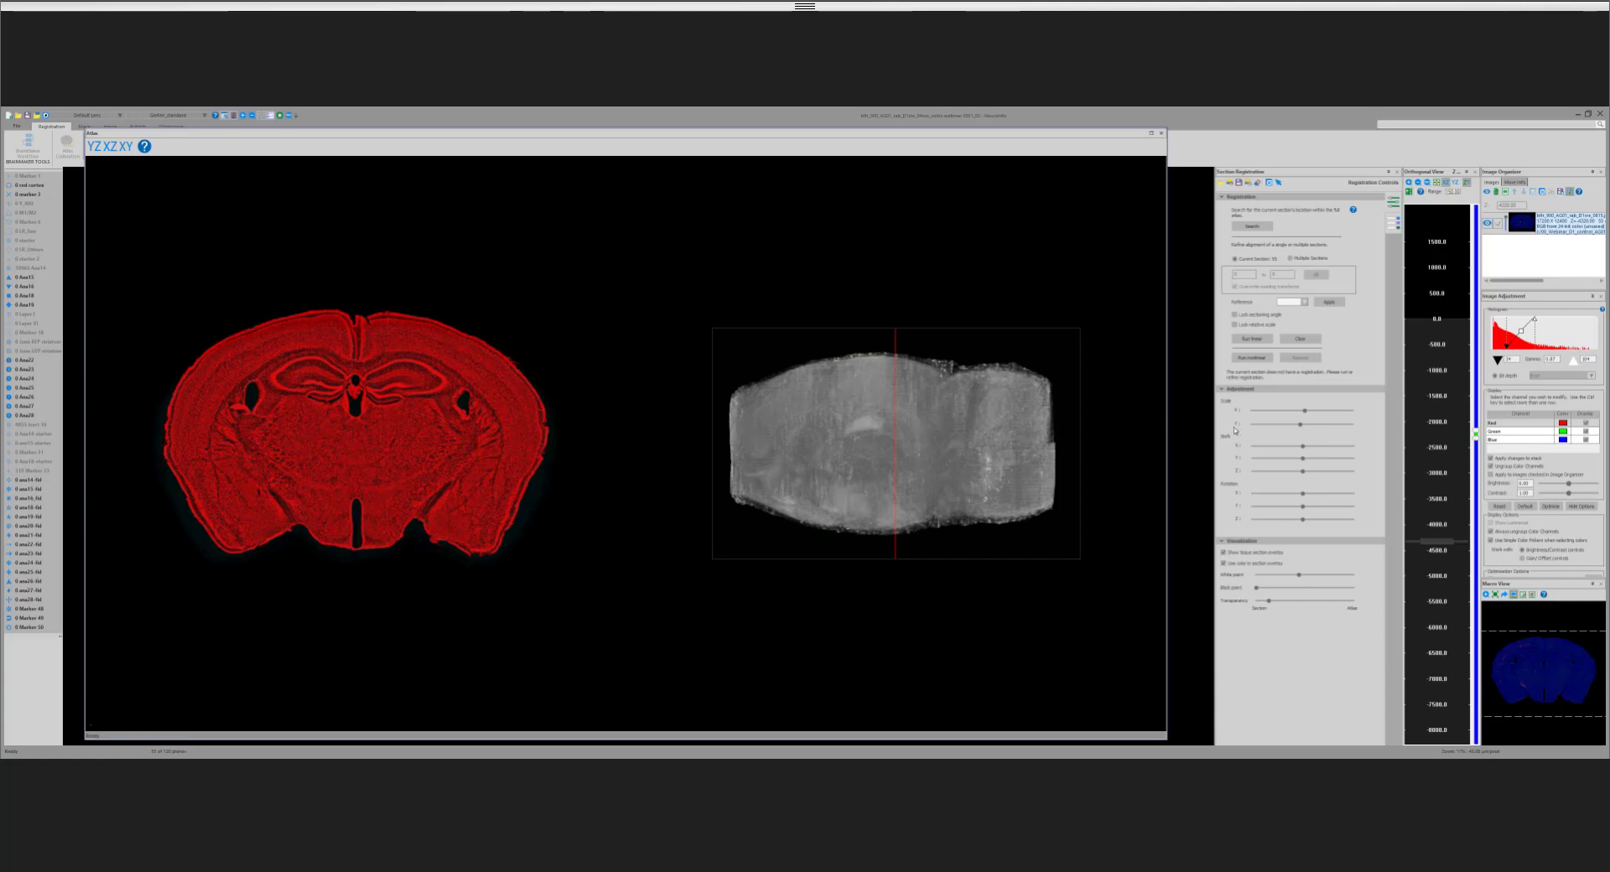
Step: Go to the section near -4000 and browse the caudal sections to about -5200, examining the hippocampal regions in the overlay
right_click(1445, 533)
click(1464, 534)
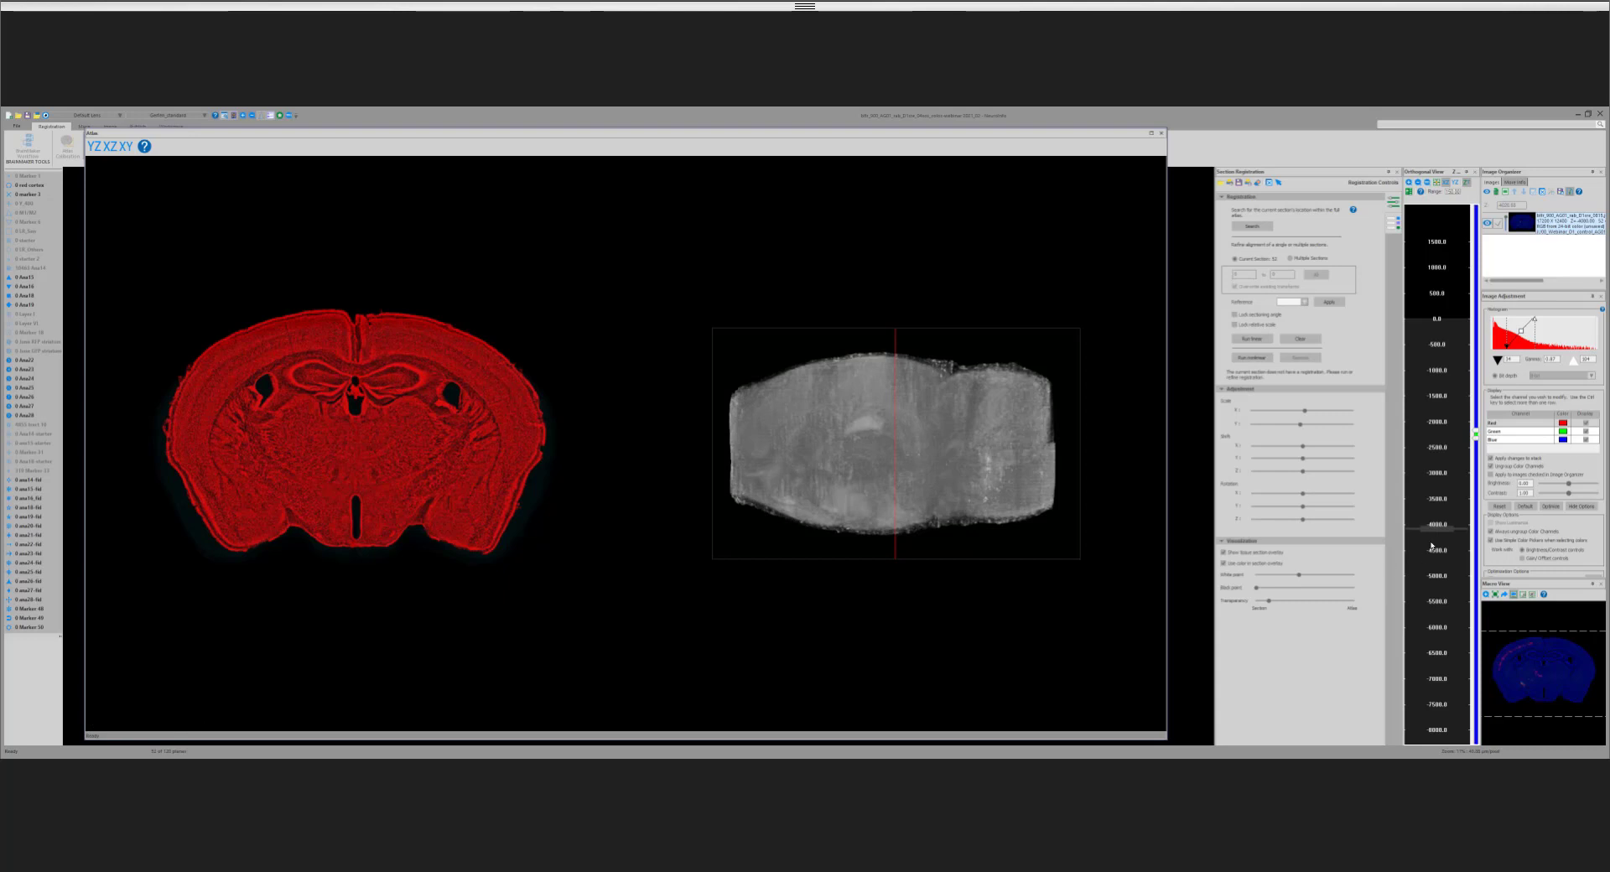
scroll(1432, 546, down, 2)
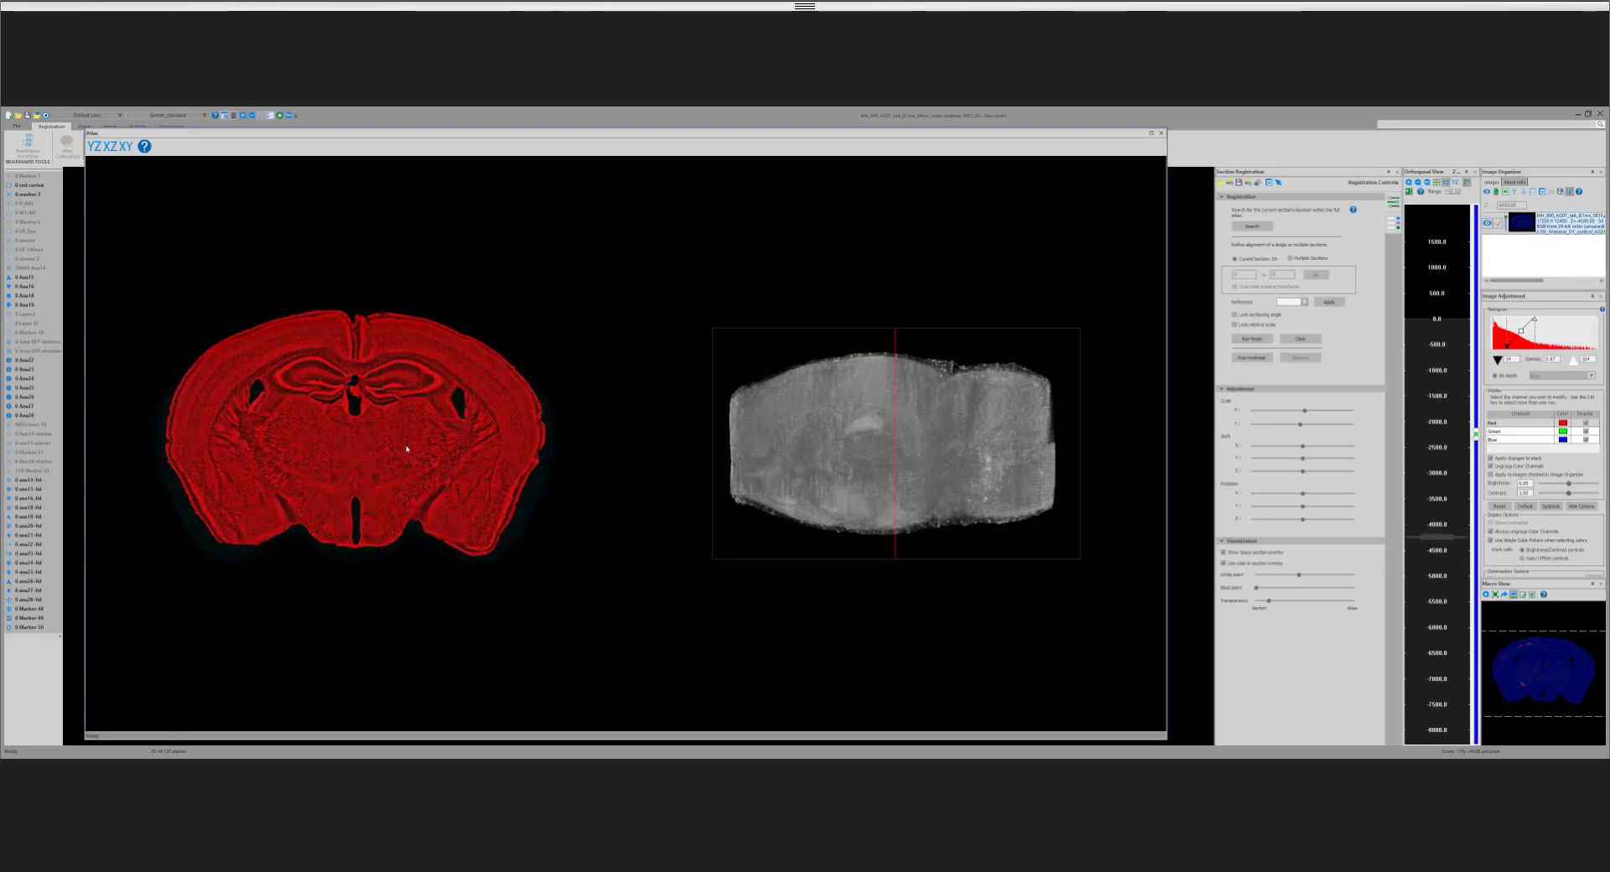
scroll(407, 449, down, 3)
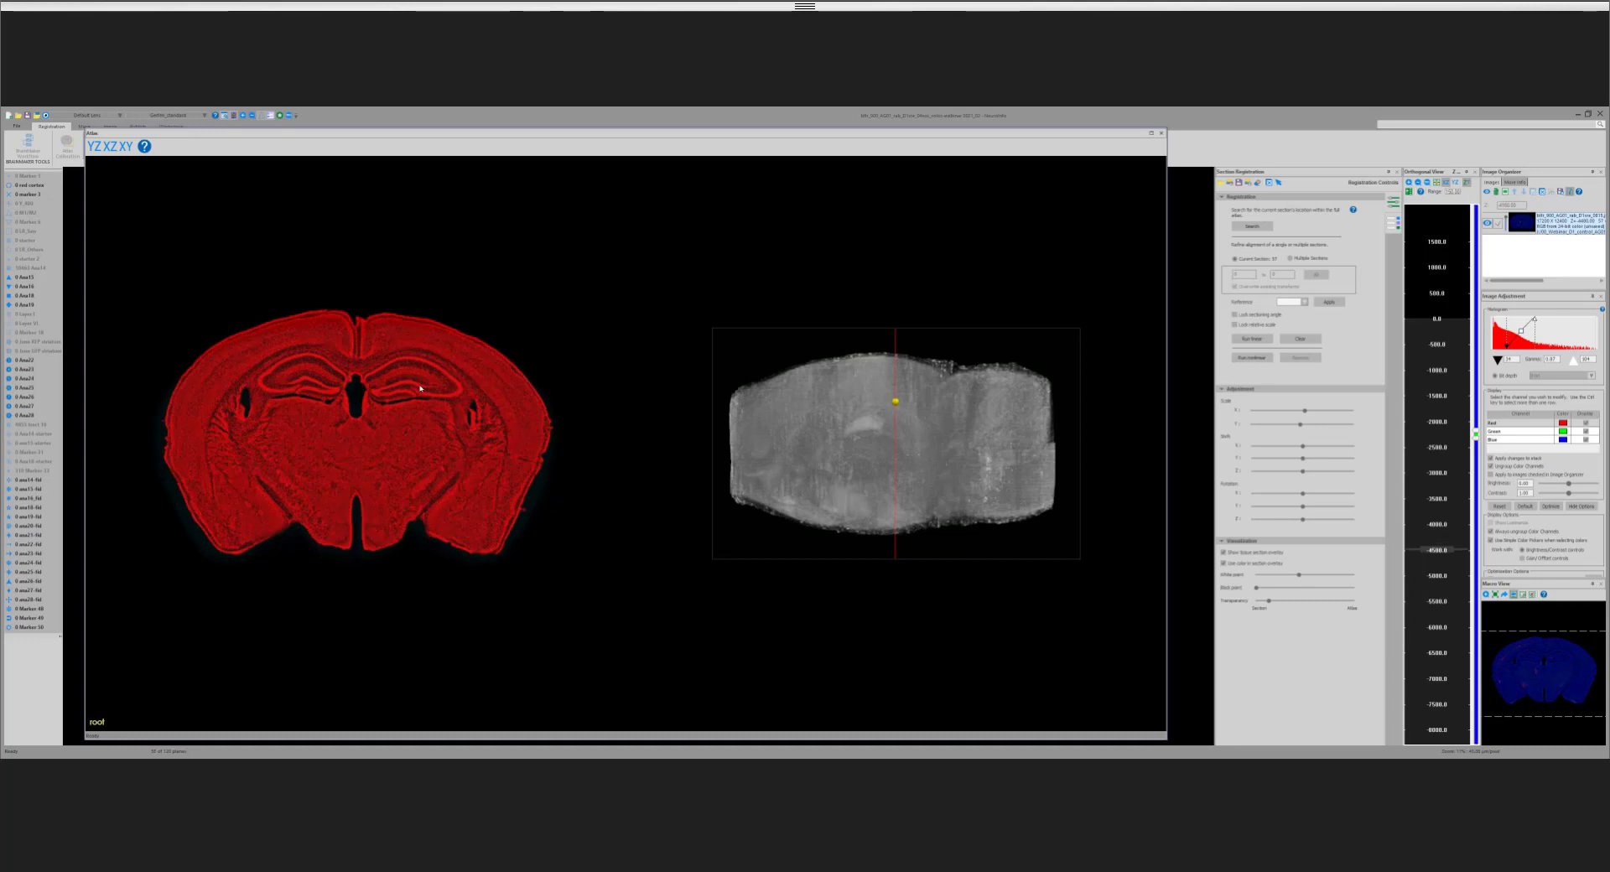
scroll(420, 388, down, 1)
scroll(457, 398, down, 4)
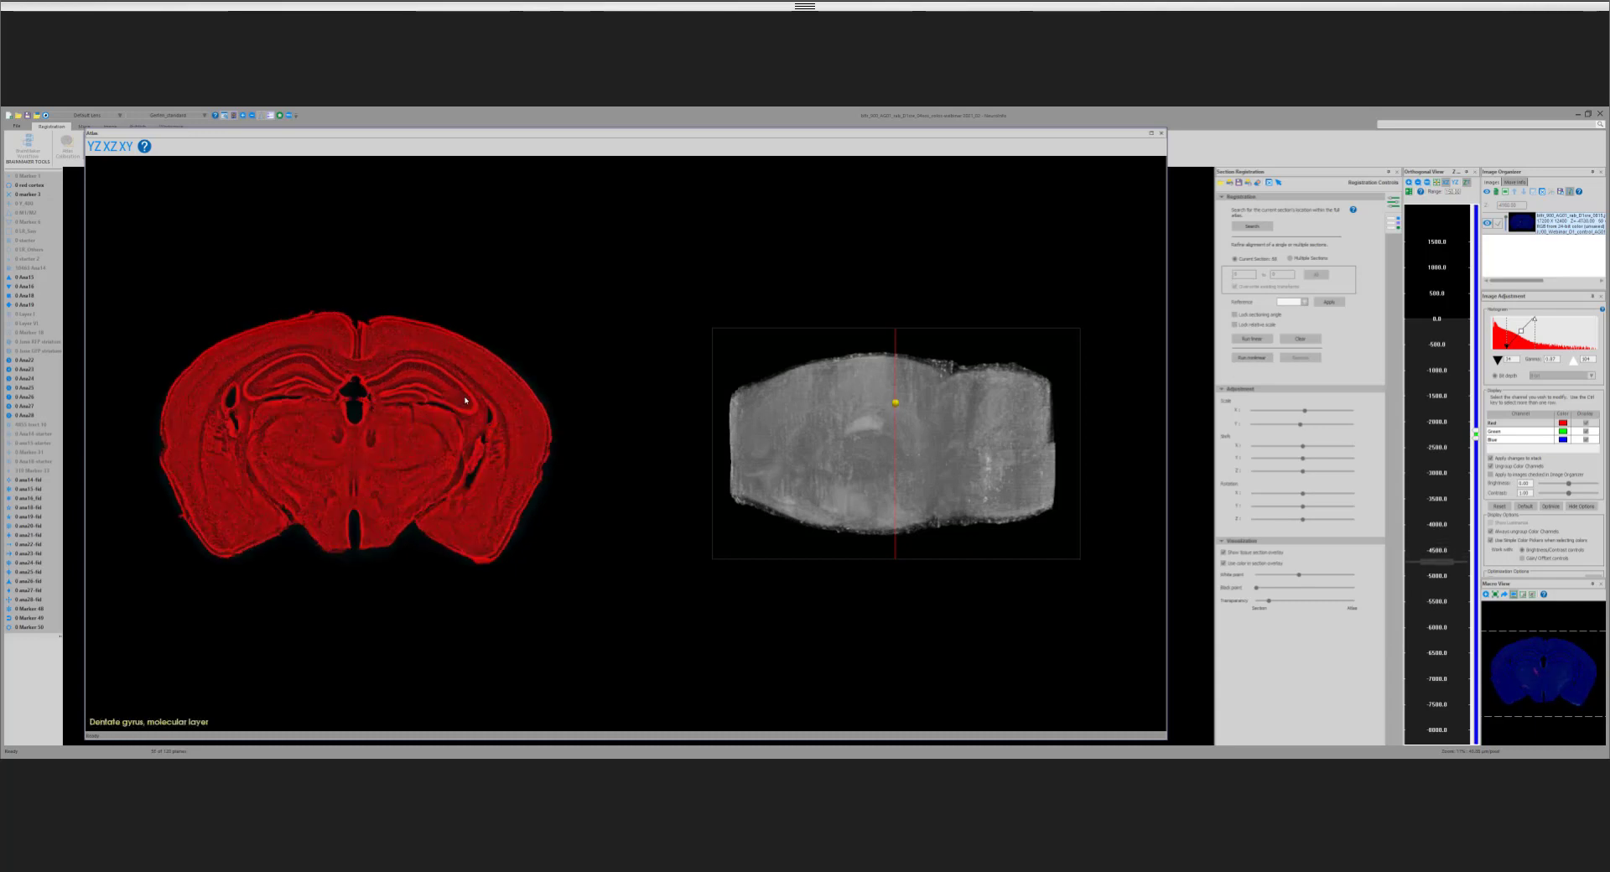
scroll(474, 415, down, 3)
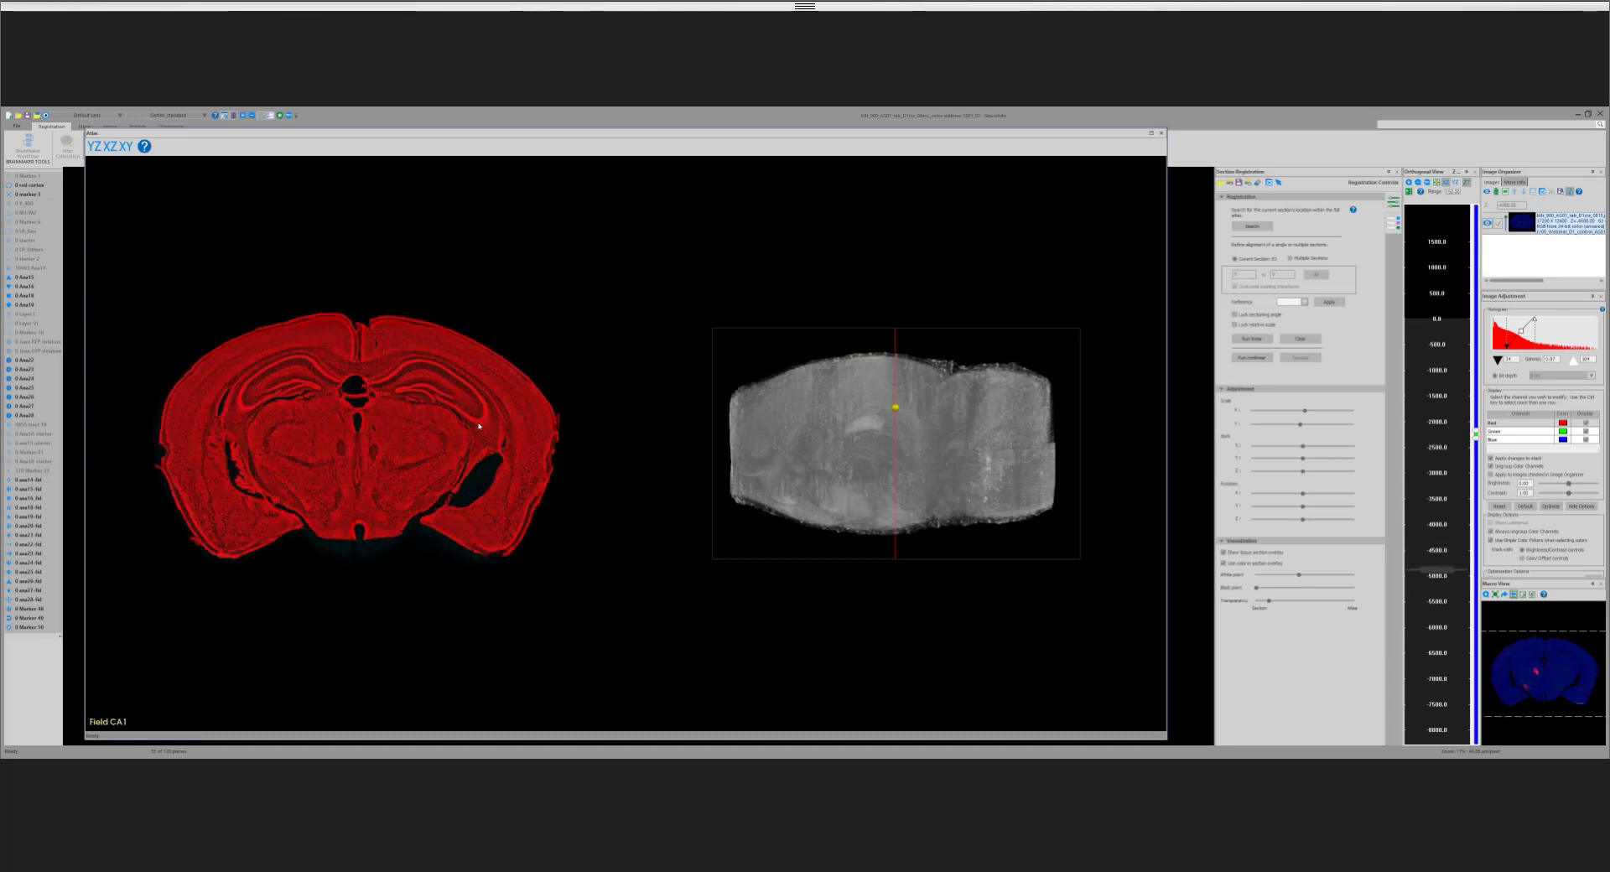
scroll(484, 458, down, 3)
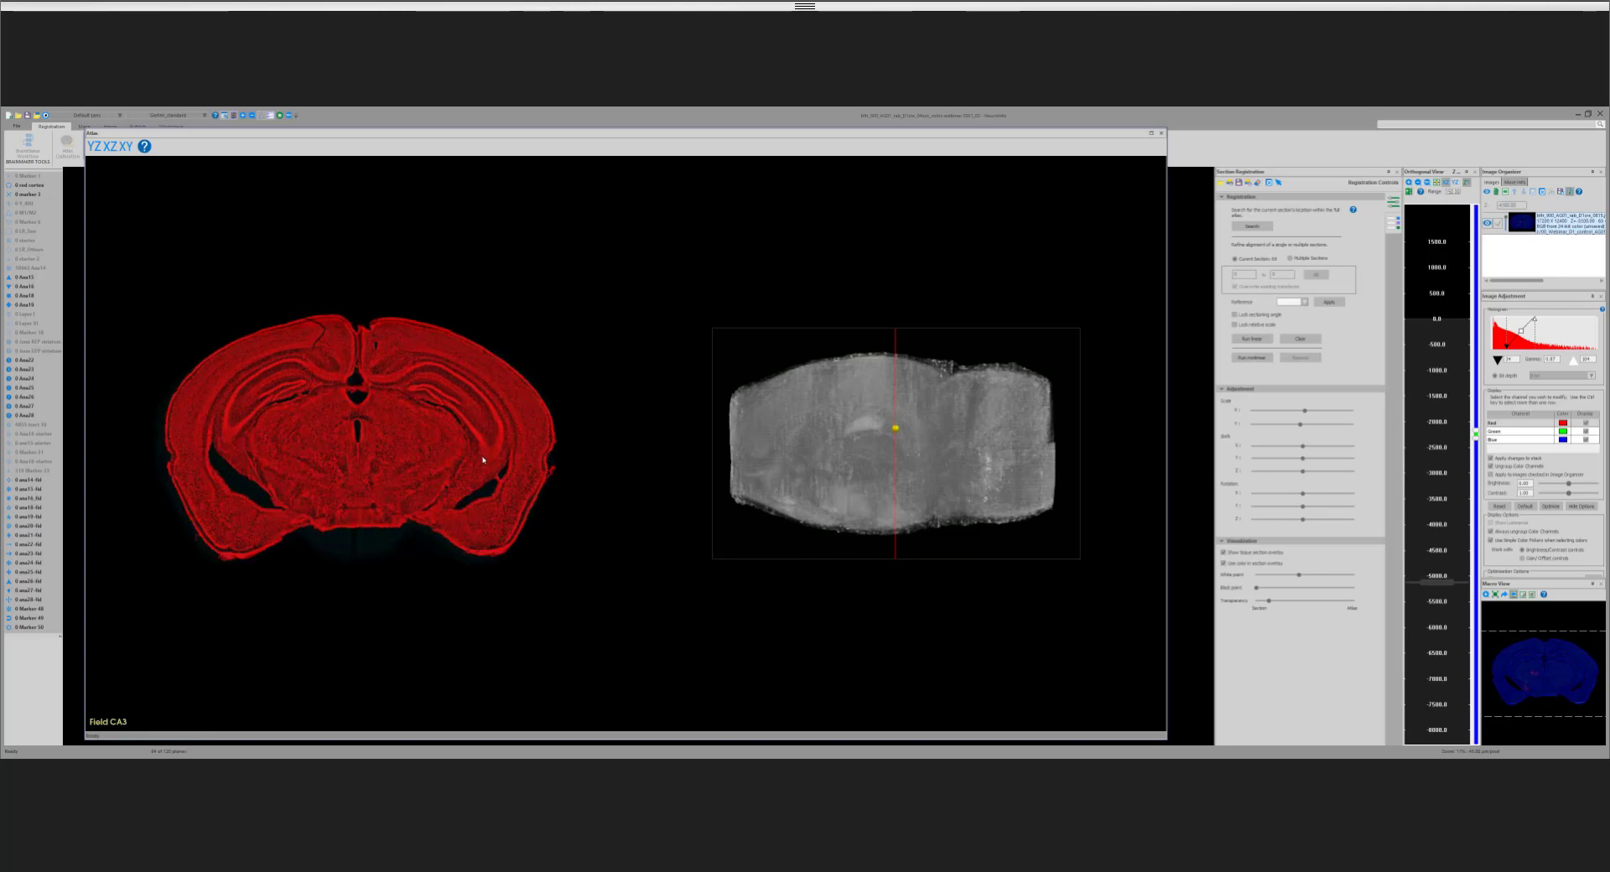
scroll(481, 414, up, 3)
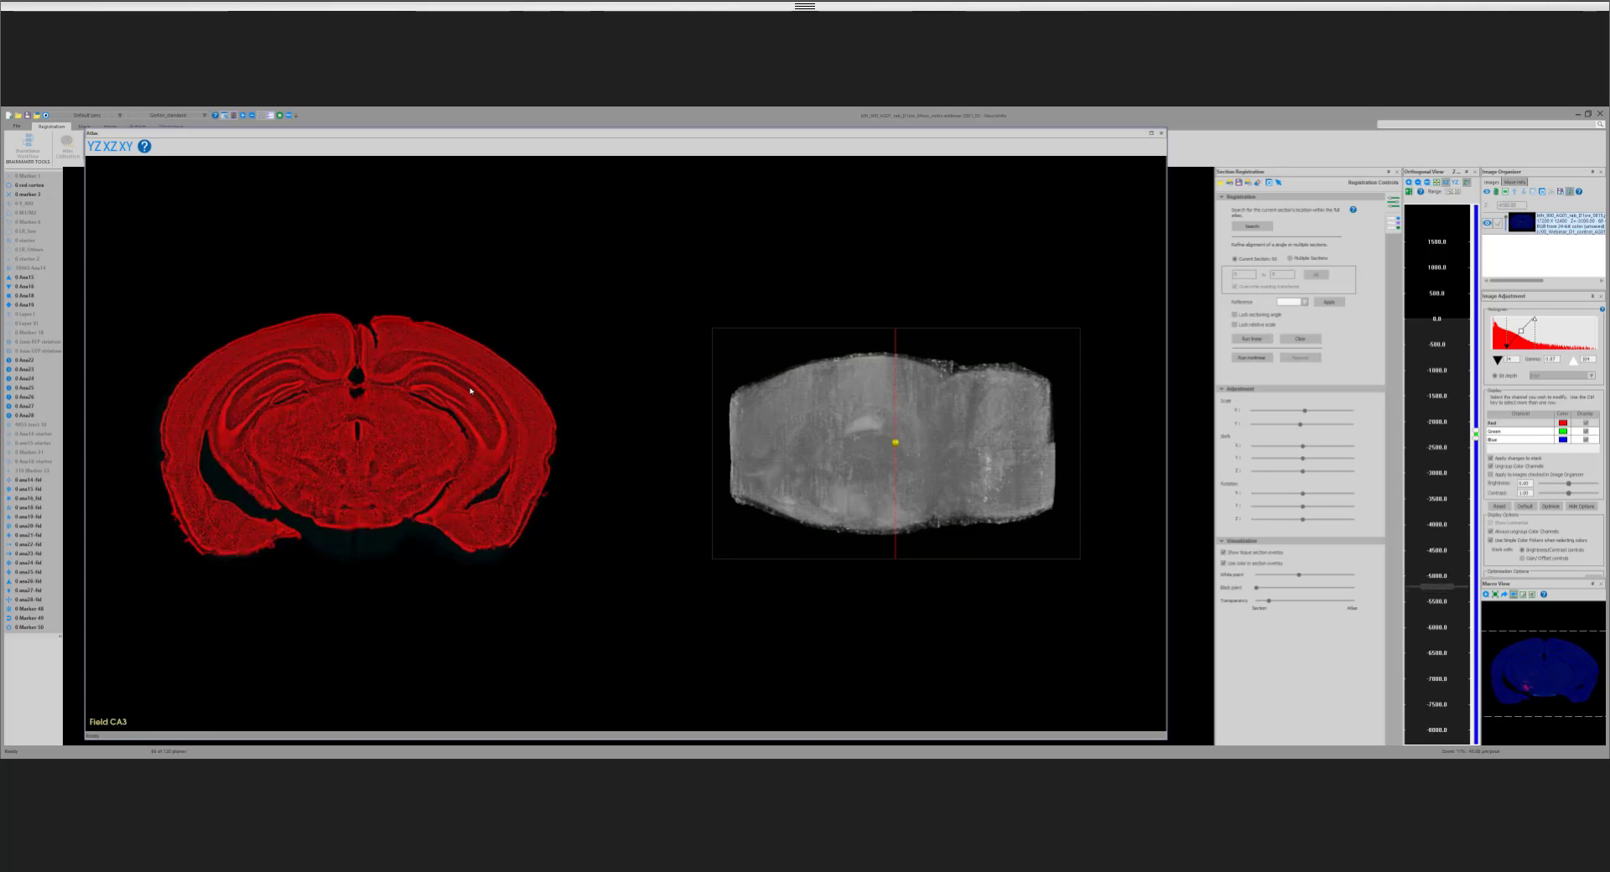
Step: Browse the coronal sections rostrally from about -5200 to about -3800, examining the hippocampus and ventral regions in the overlay
scroll(449, 380, down, 3)
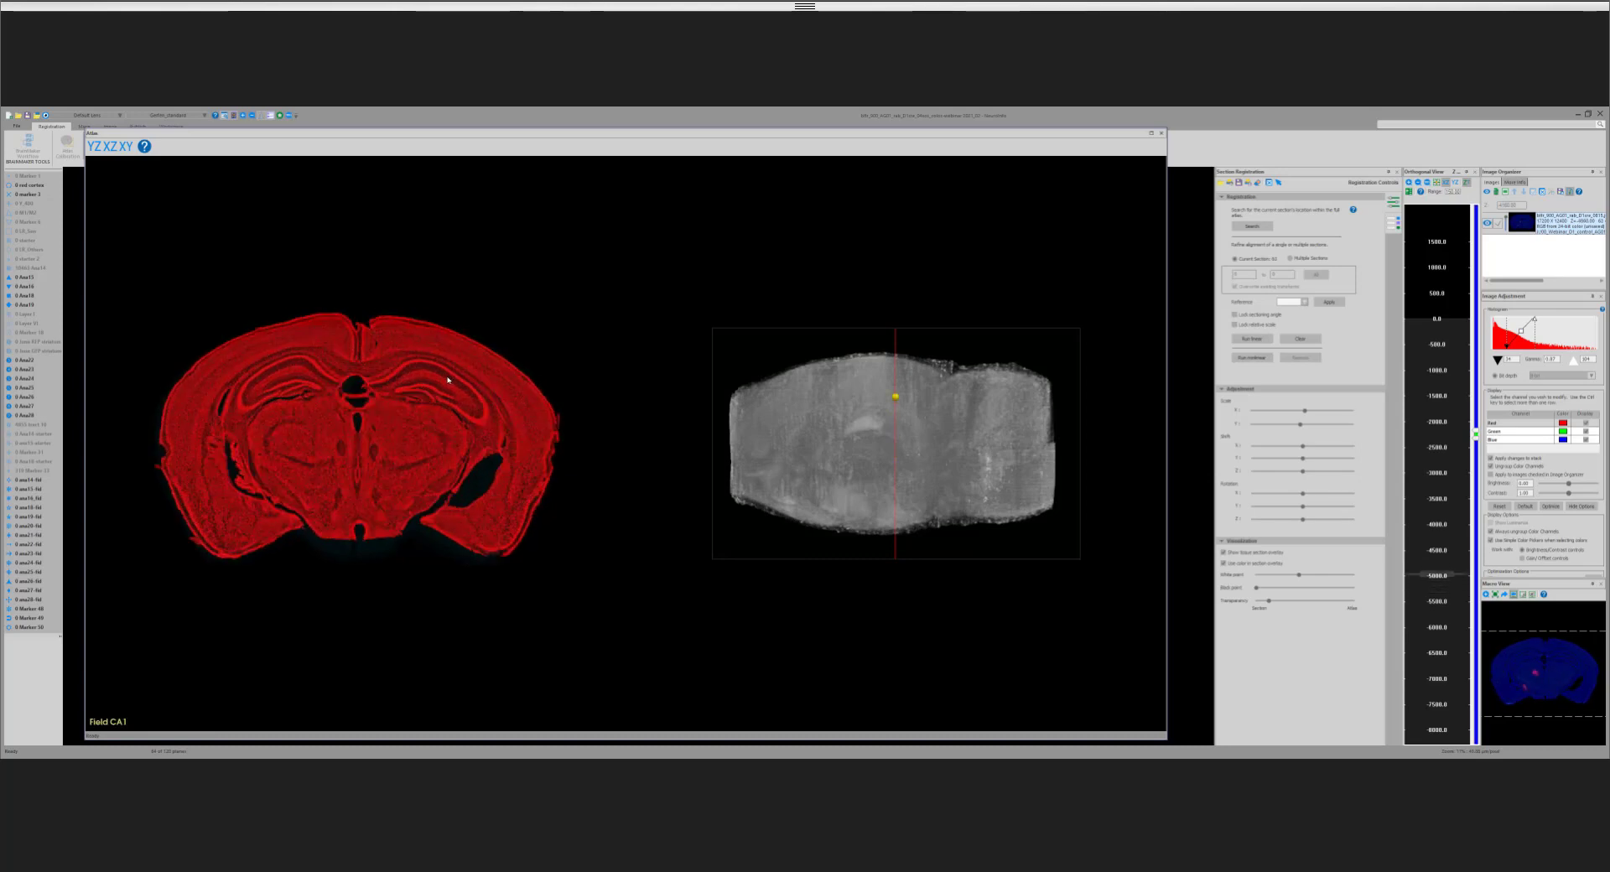
scroll(383, 383, up, 2)
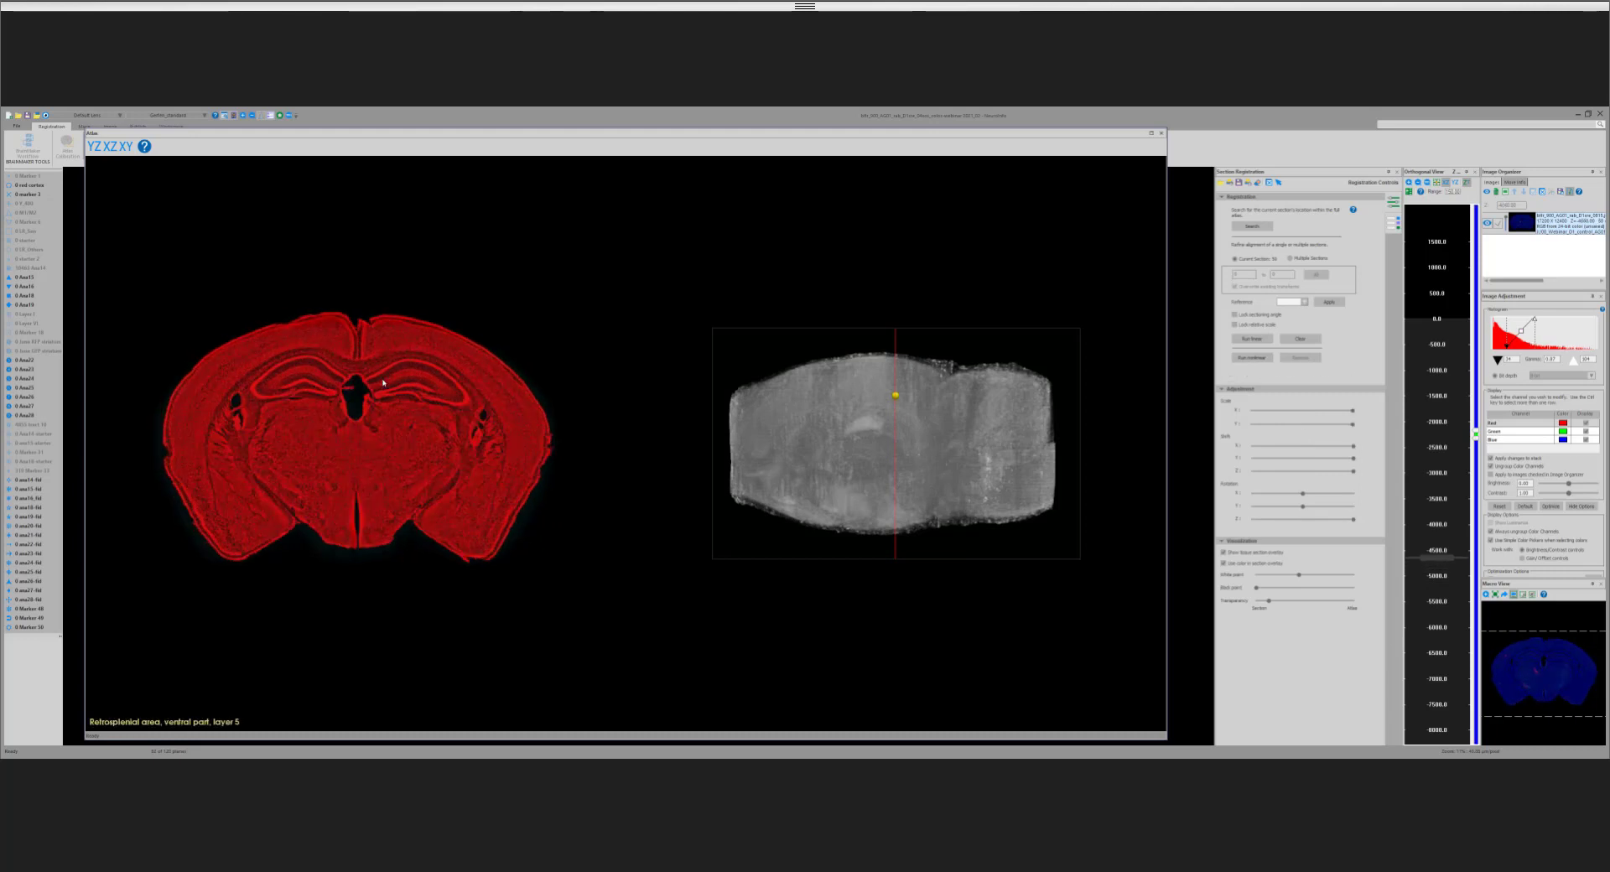
scroll(384, 382, down, 3)
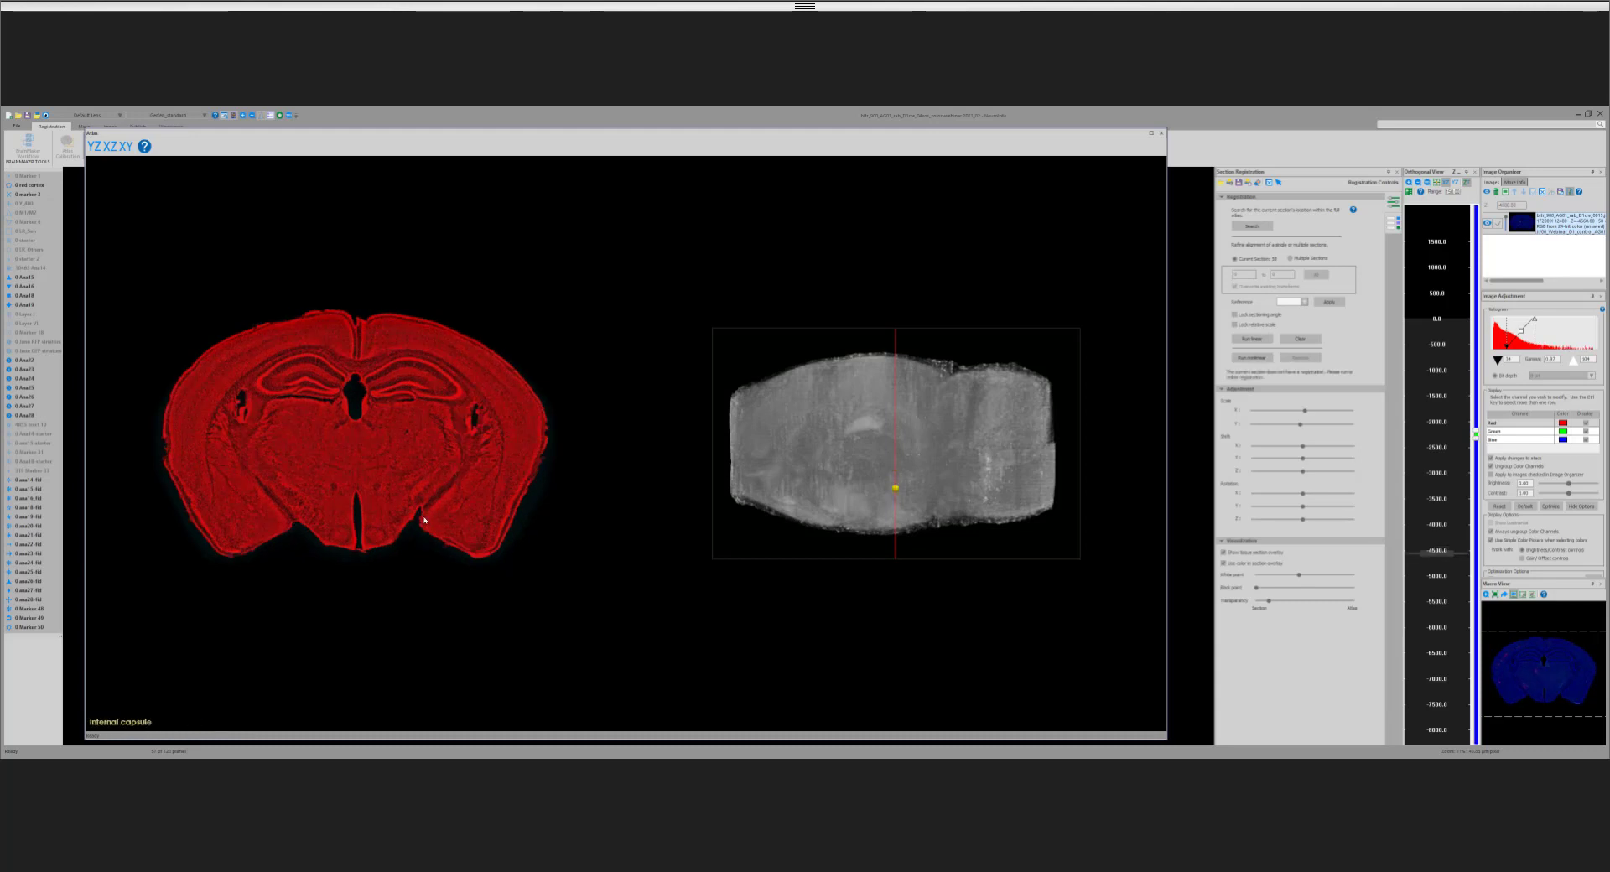
key(Page_Up)
key(Page_Up)
key(Page_Up)
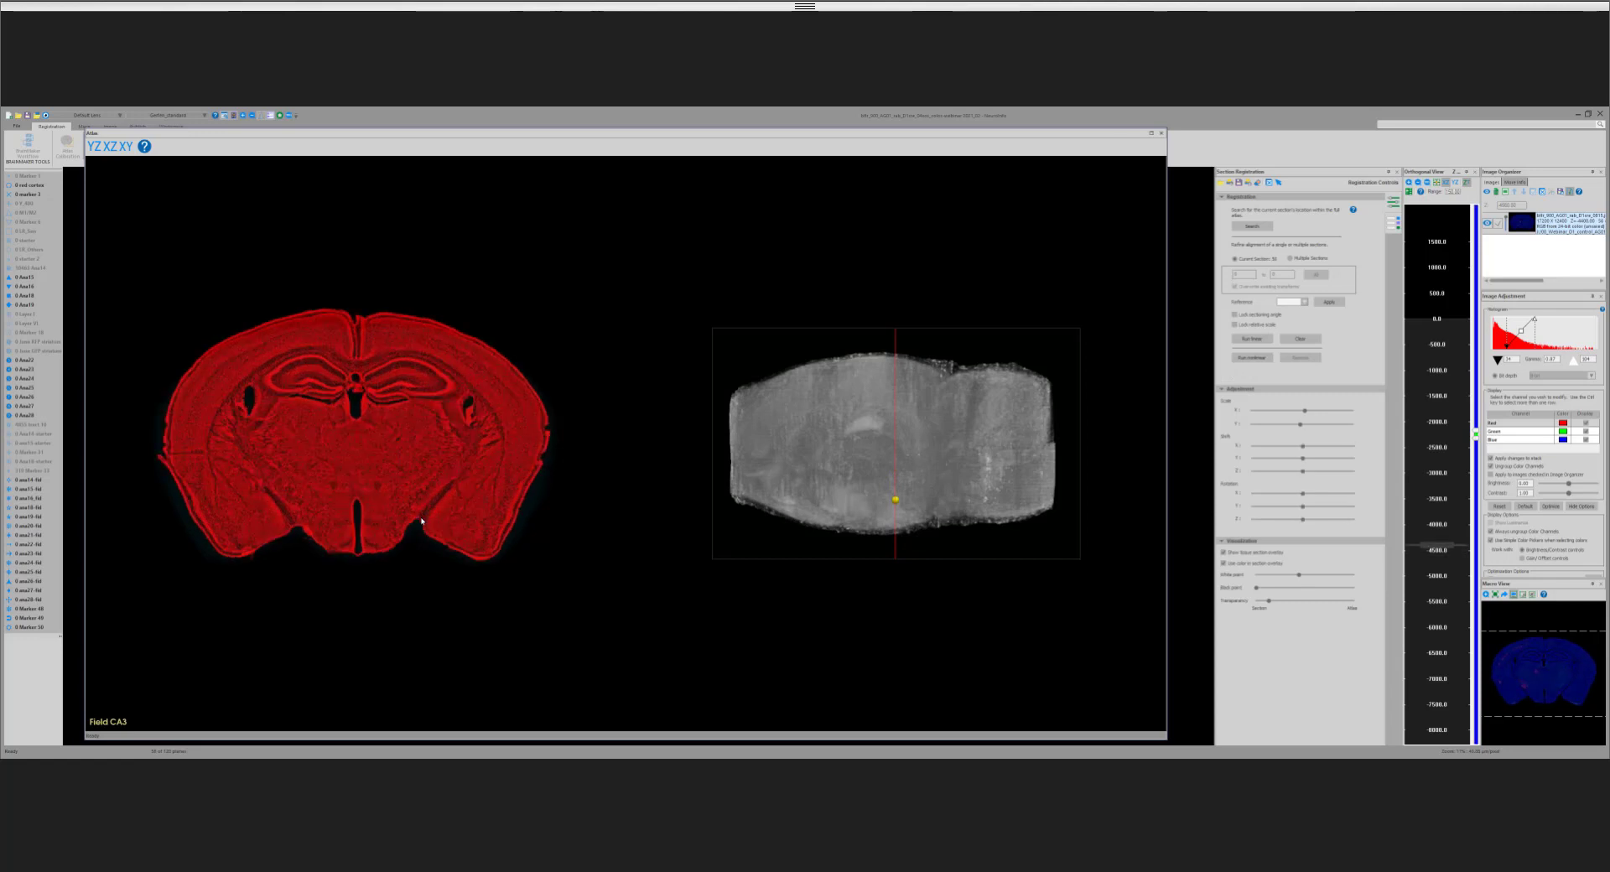
key(Page_Up)
key(Page_Up)
key(Page_Up)
key(Page_Up)
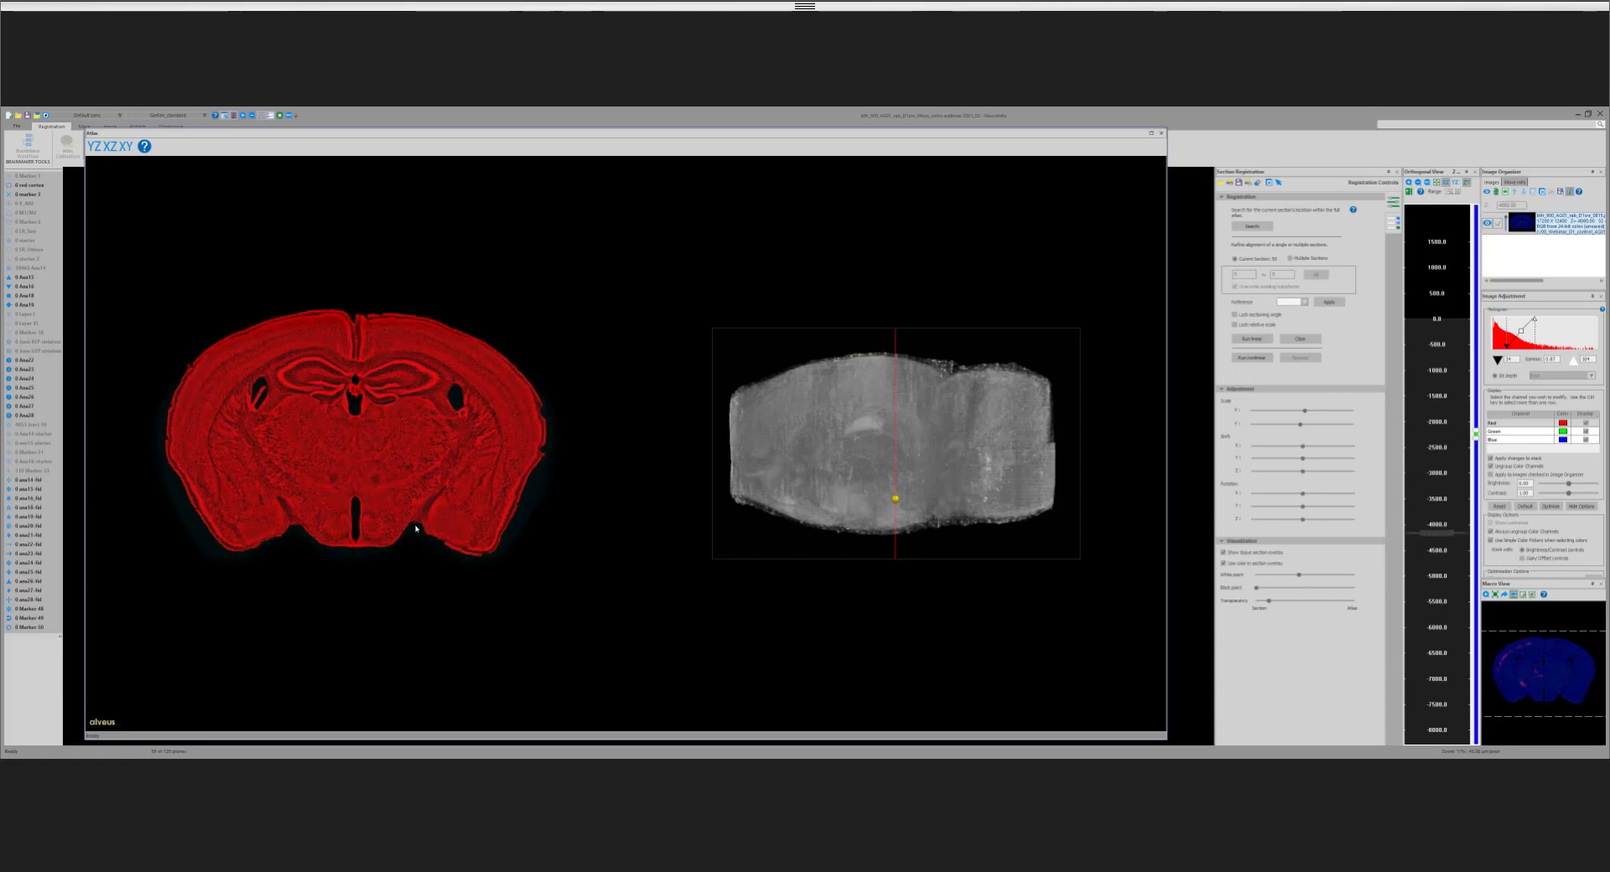
key(Page_Up)
key(Page_Up)
key(Page_Up)
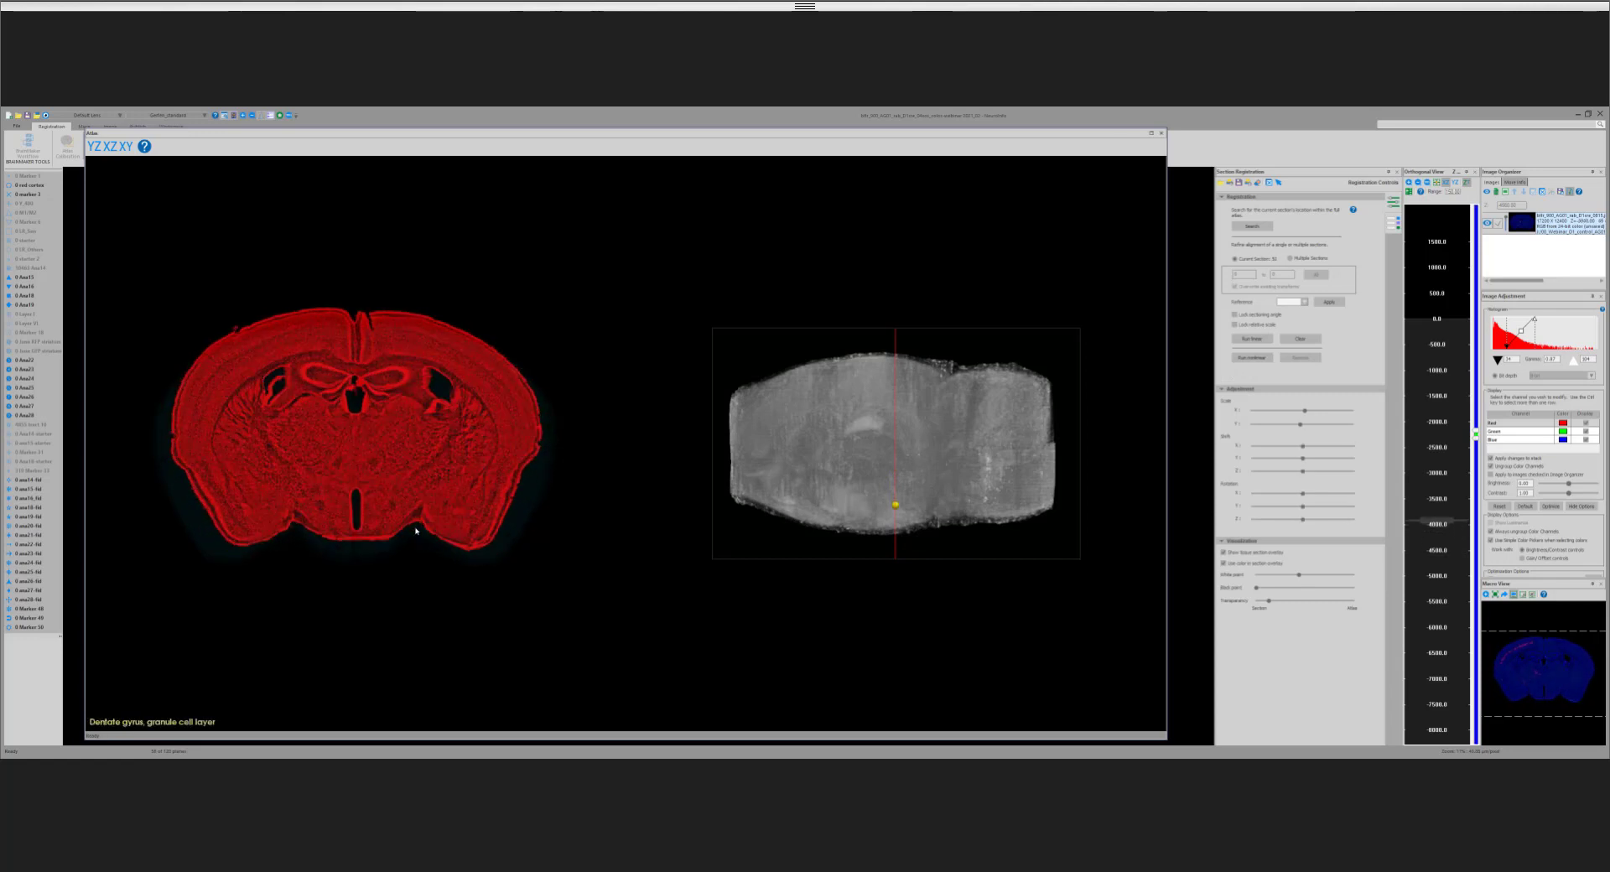
key(Page_Up)
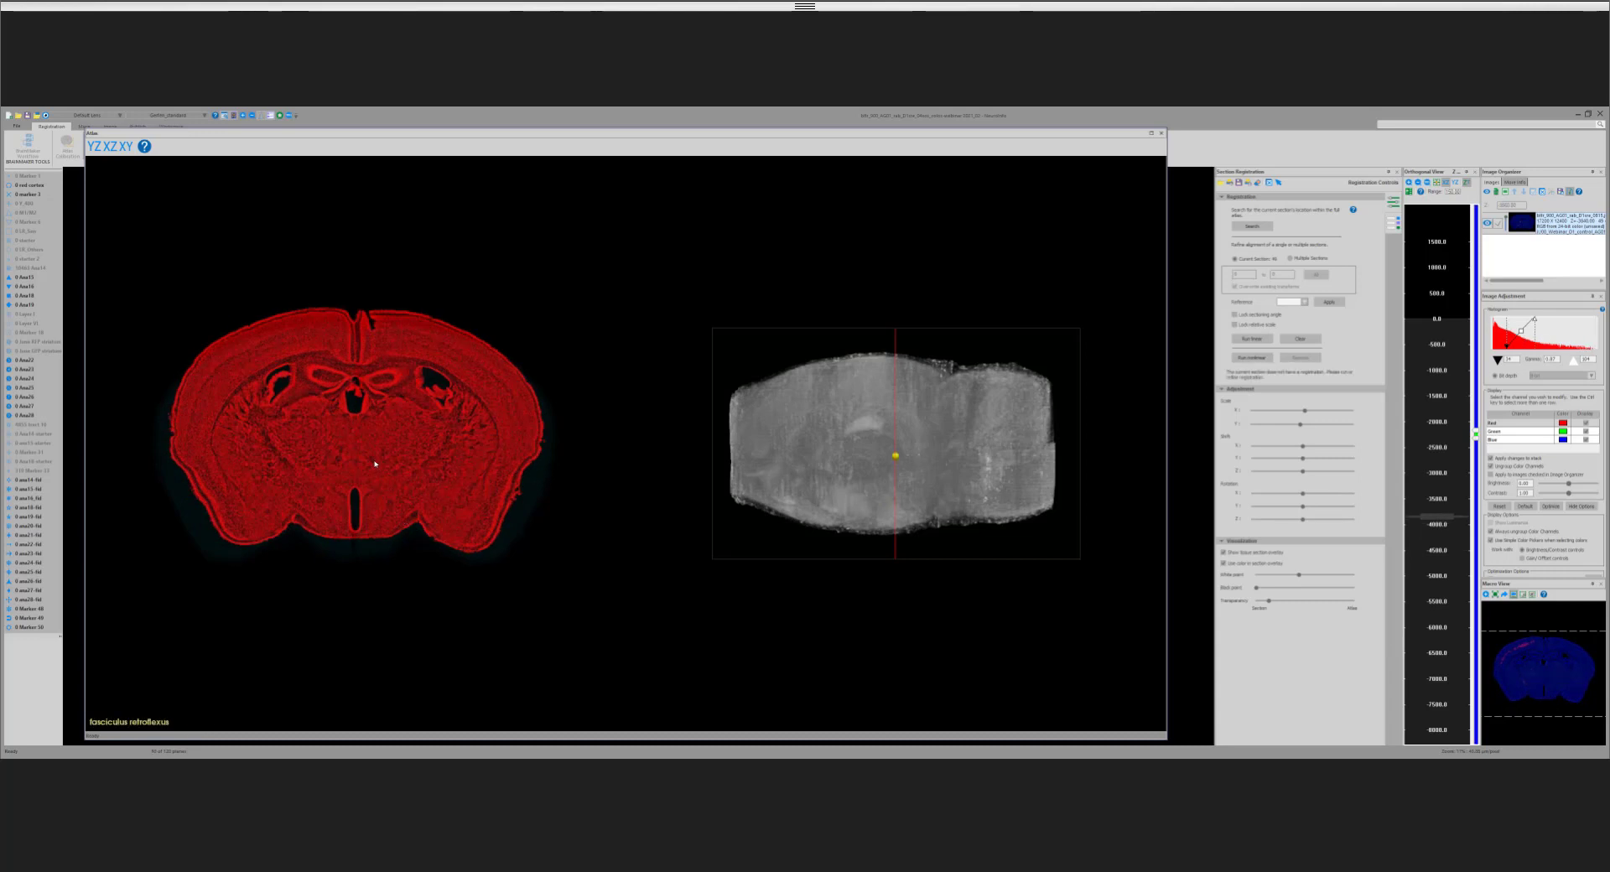
Step: Step back and forth through the sections between about -3800 and -4300, comparing the amygdalar regions on both sides, and stop near -4300
key(Page_Down)
key(Page_Down)
key(Page_Down)
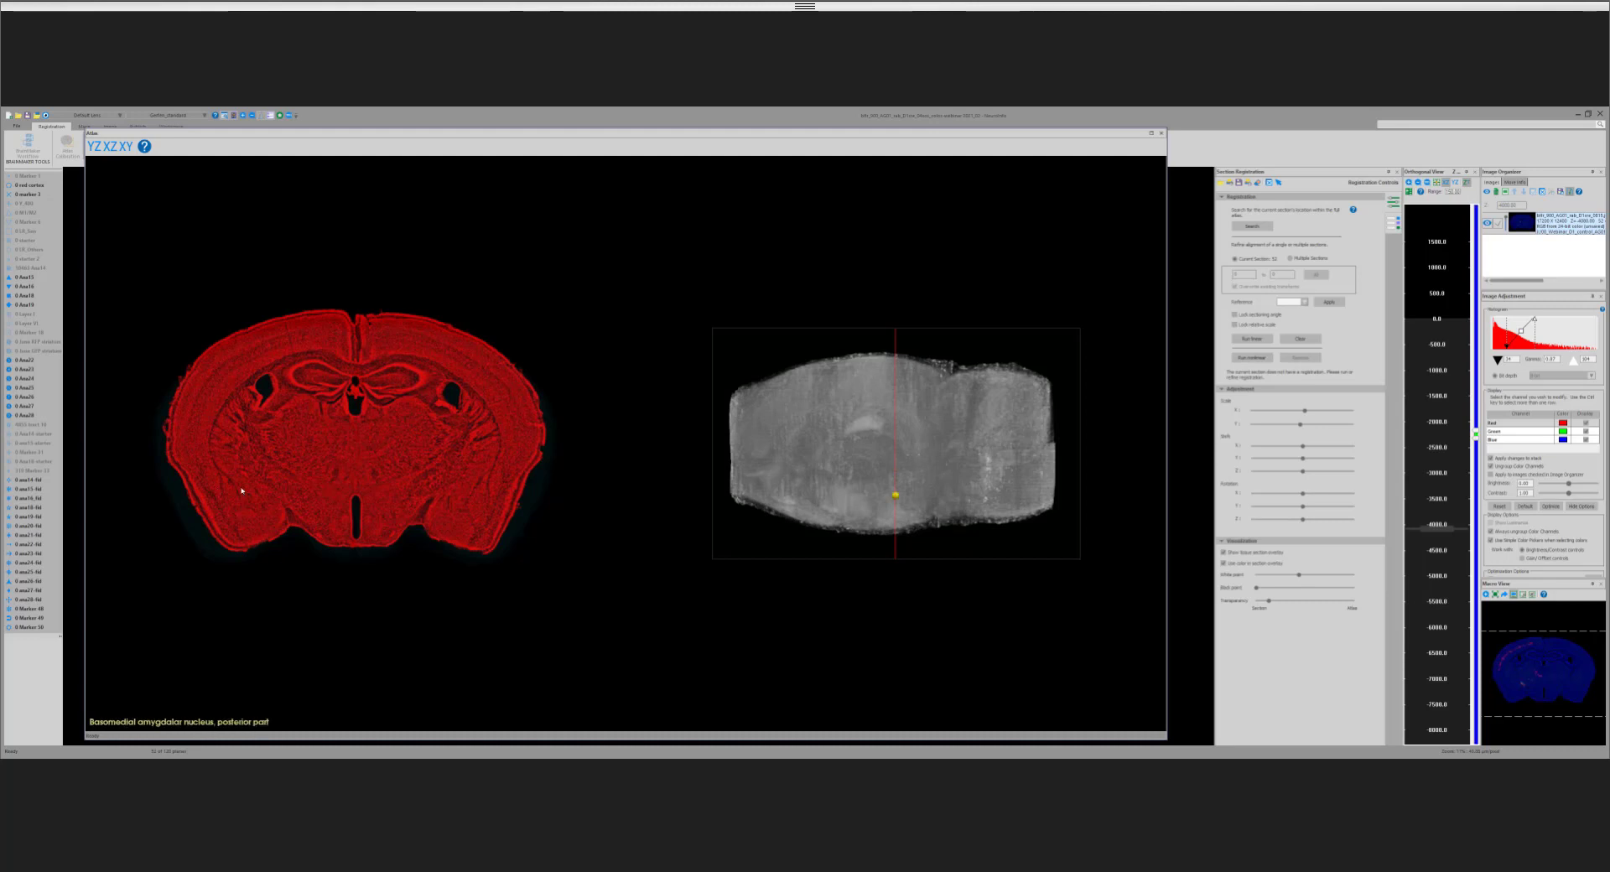
key(Page_Down)
key(Page_Down)
key(Page_Down)
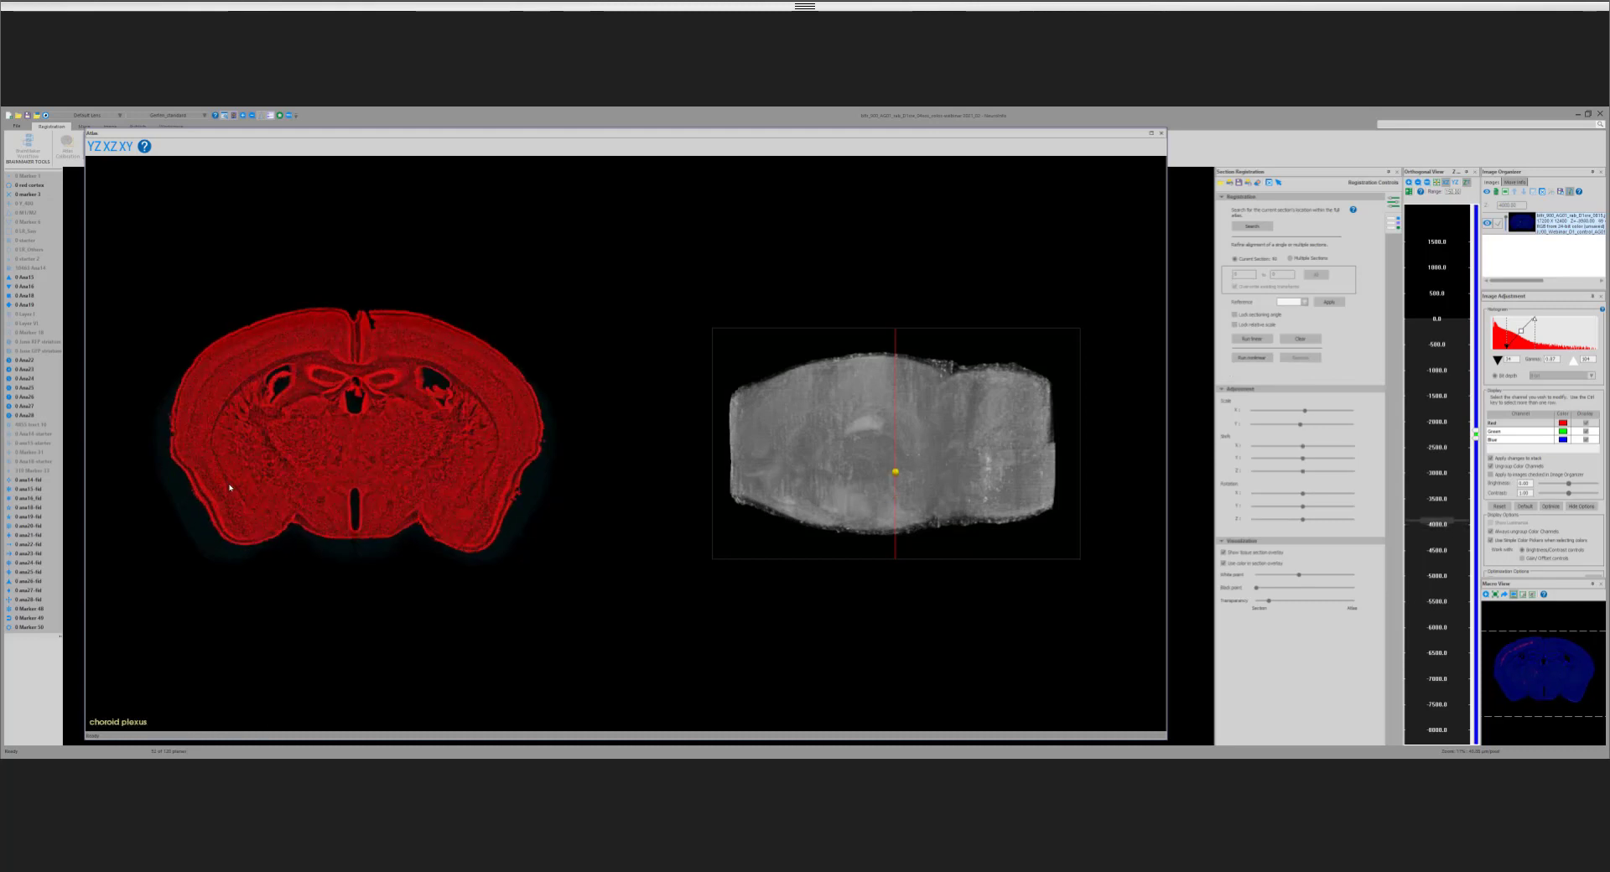
key(Page_Down)
key(Page_Down)
key(Page_Down)
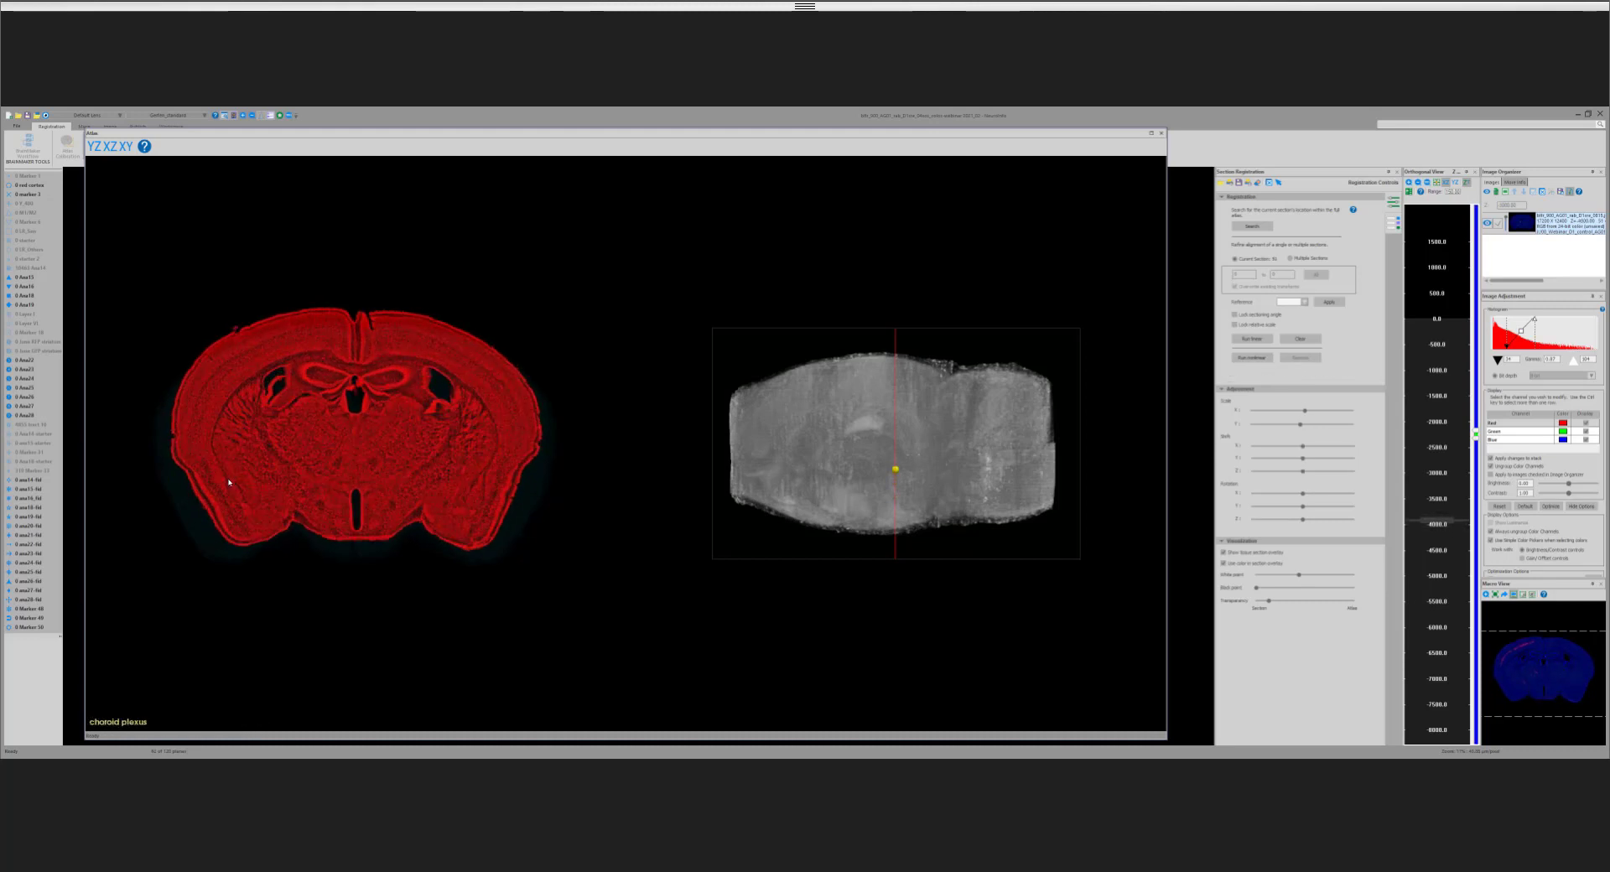
key(Page_Down)
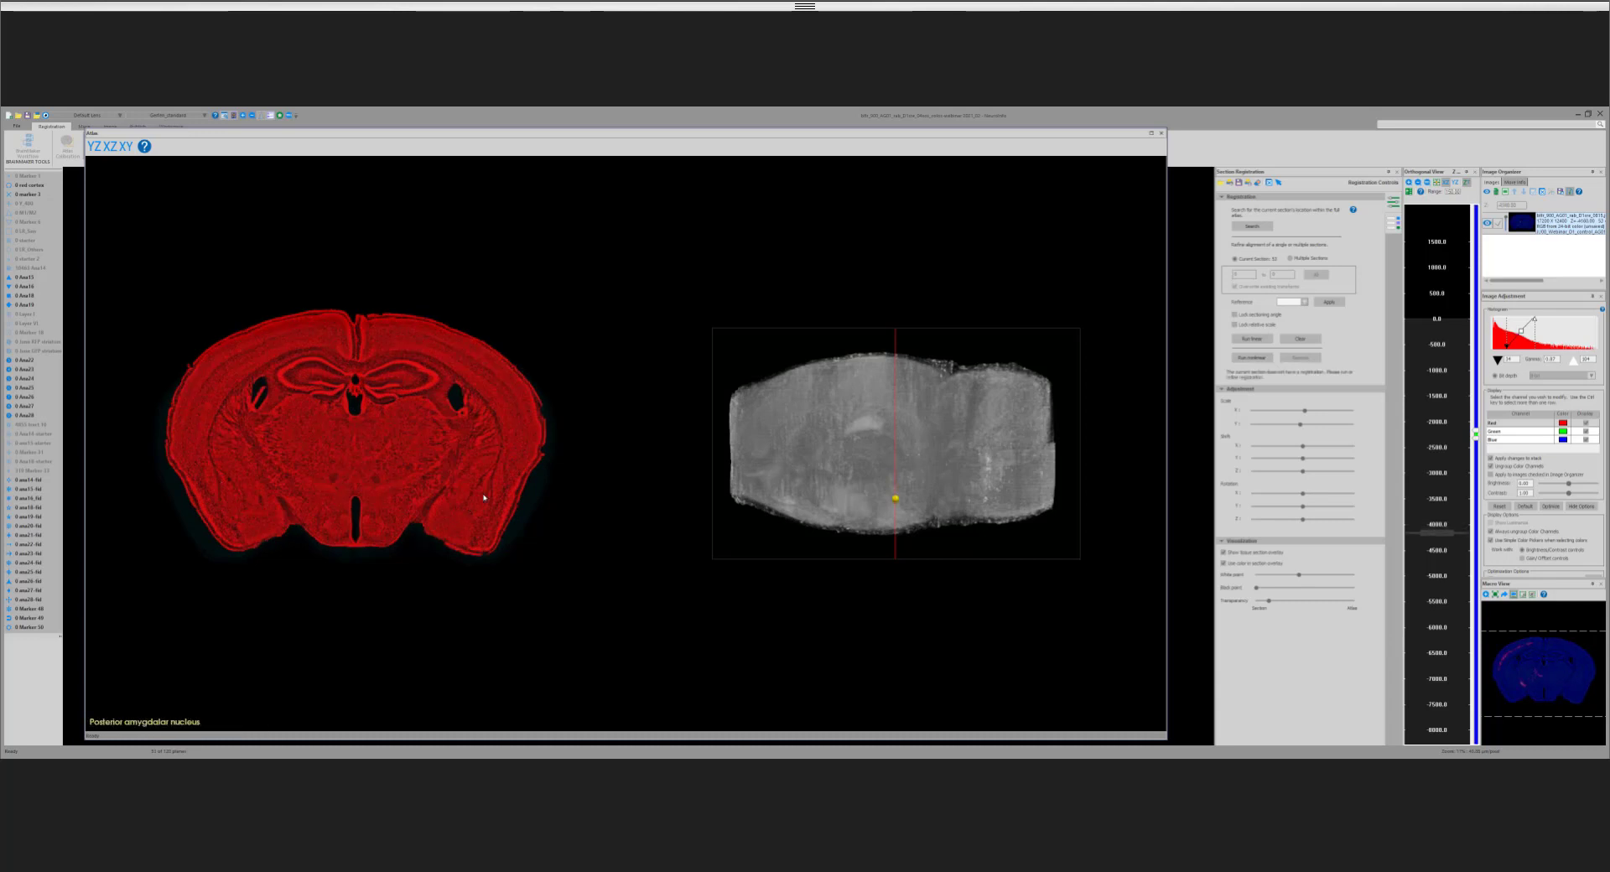
key(Page_Down)
key(Page_Down)
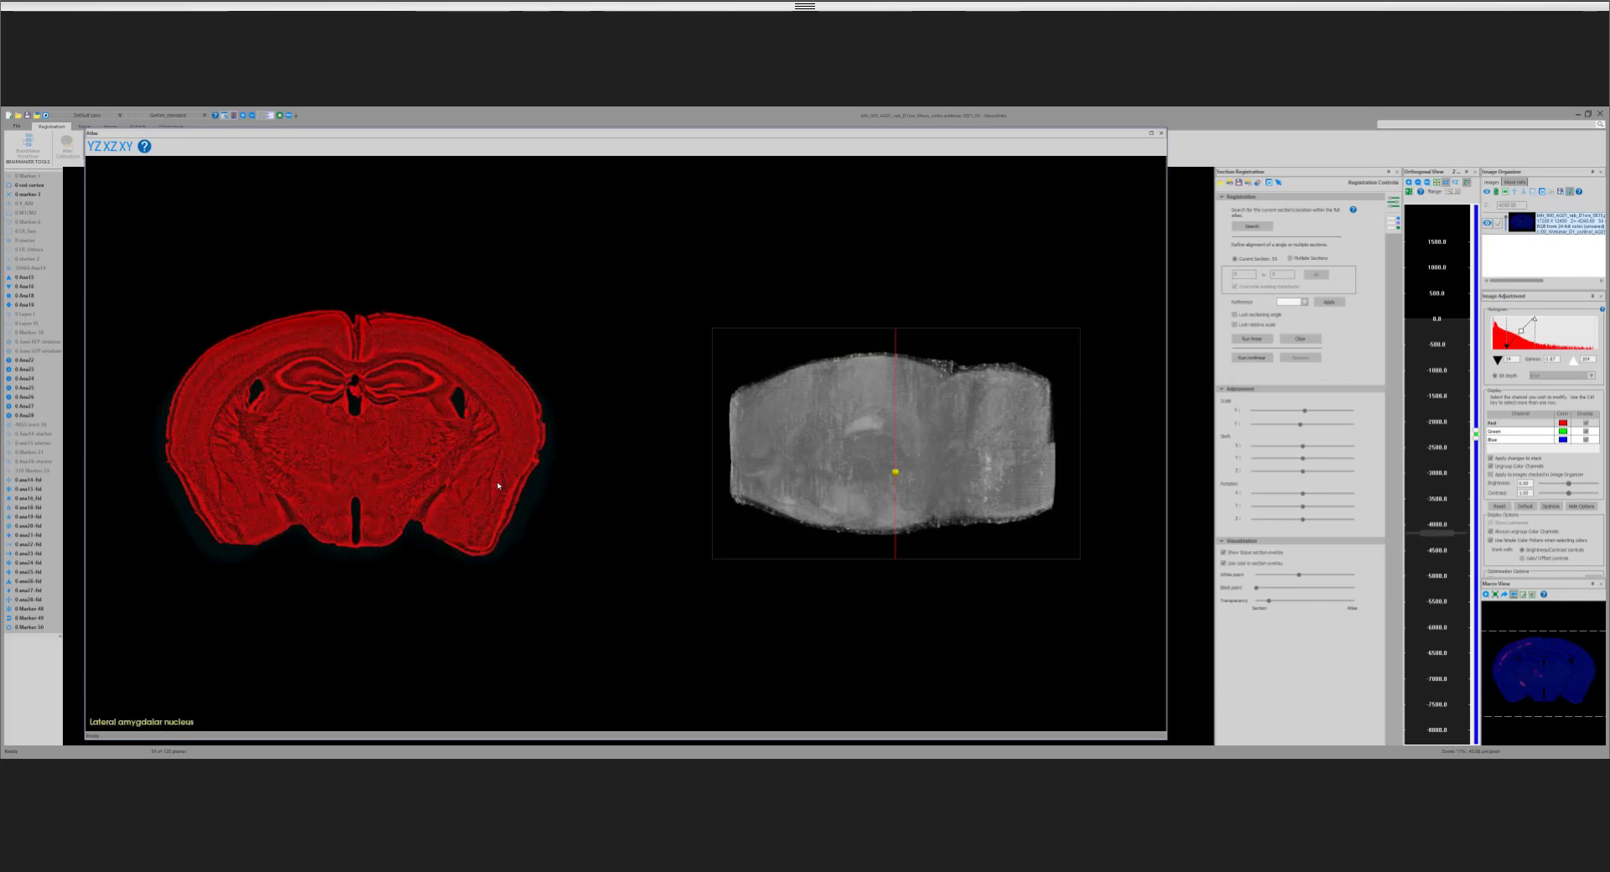
key(Page_Up)
key(Page_Down)
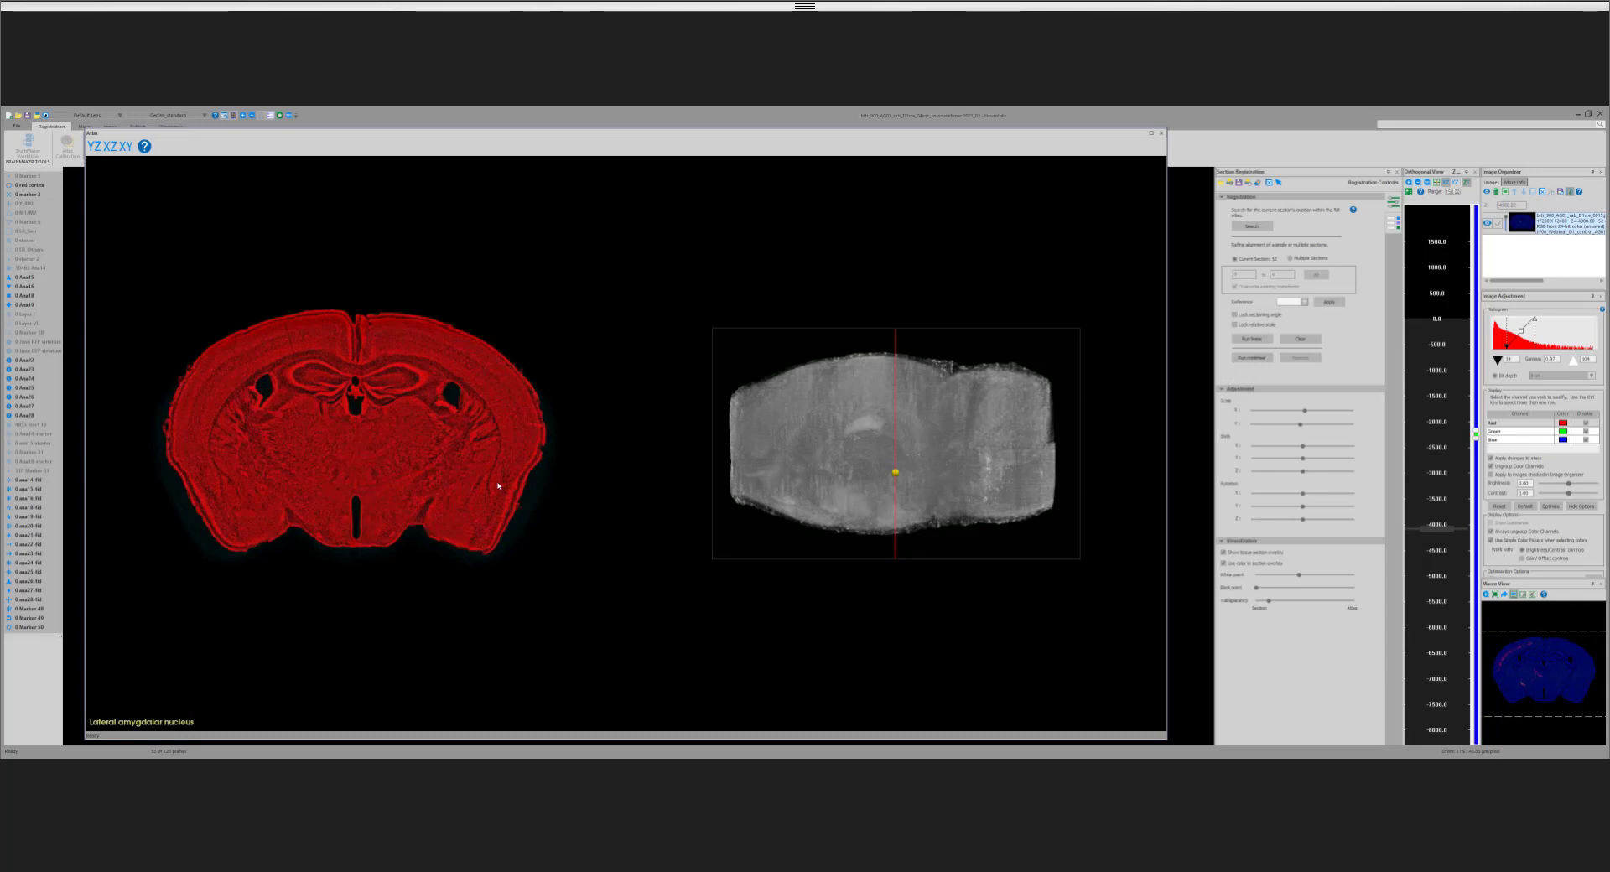
key(Page_Up)
key(Page_Down)
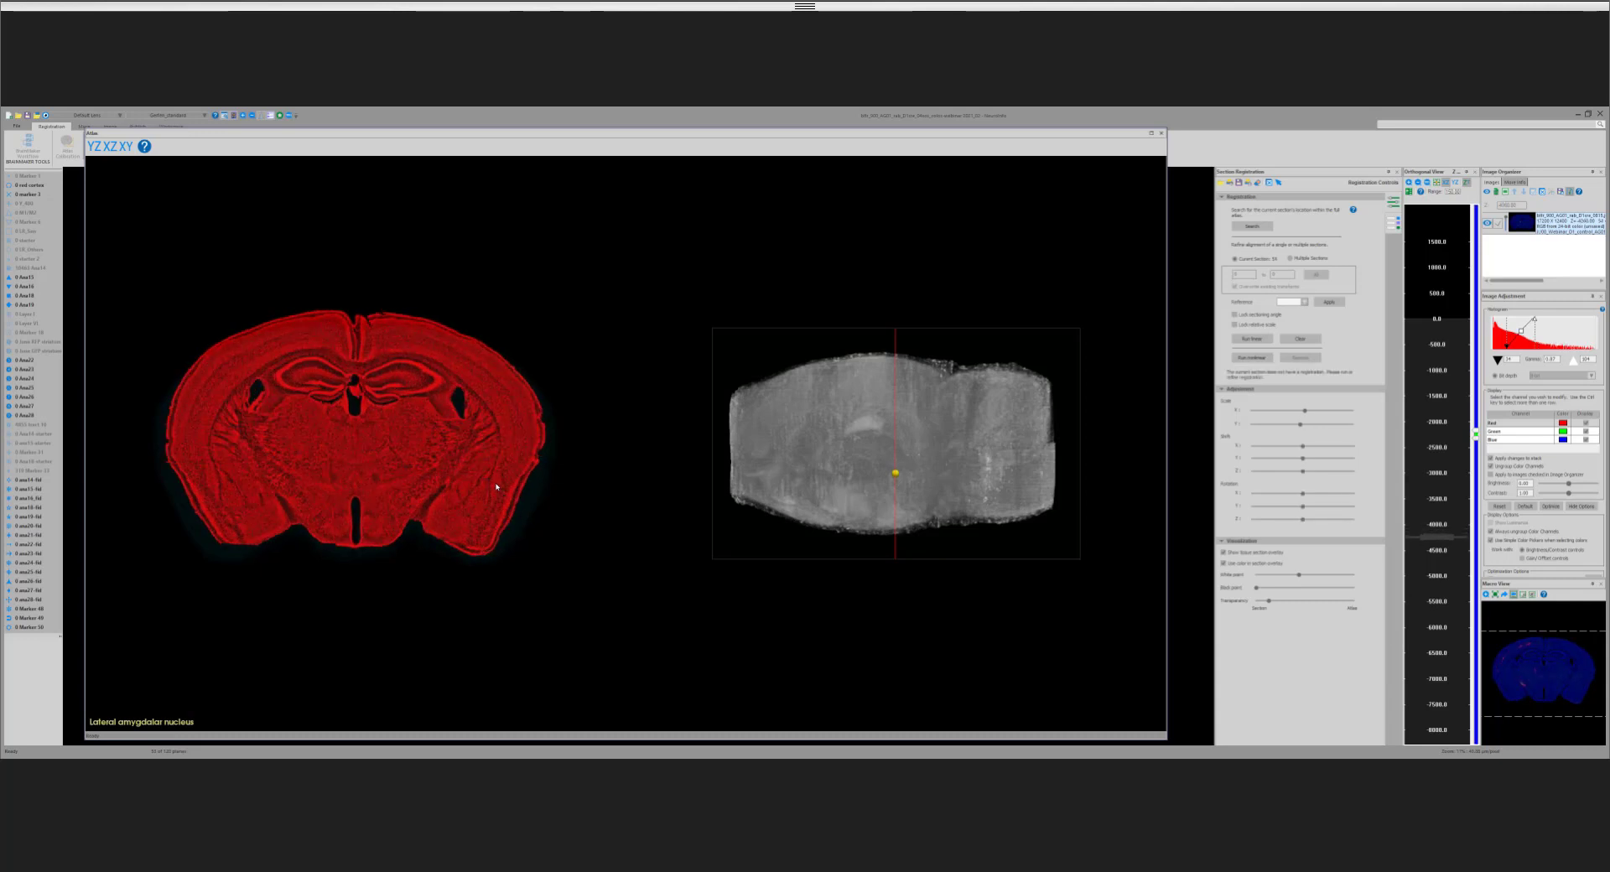
key(Page_Down)
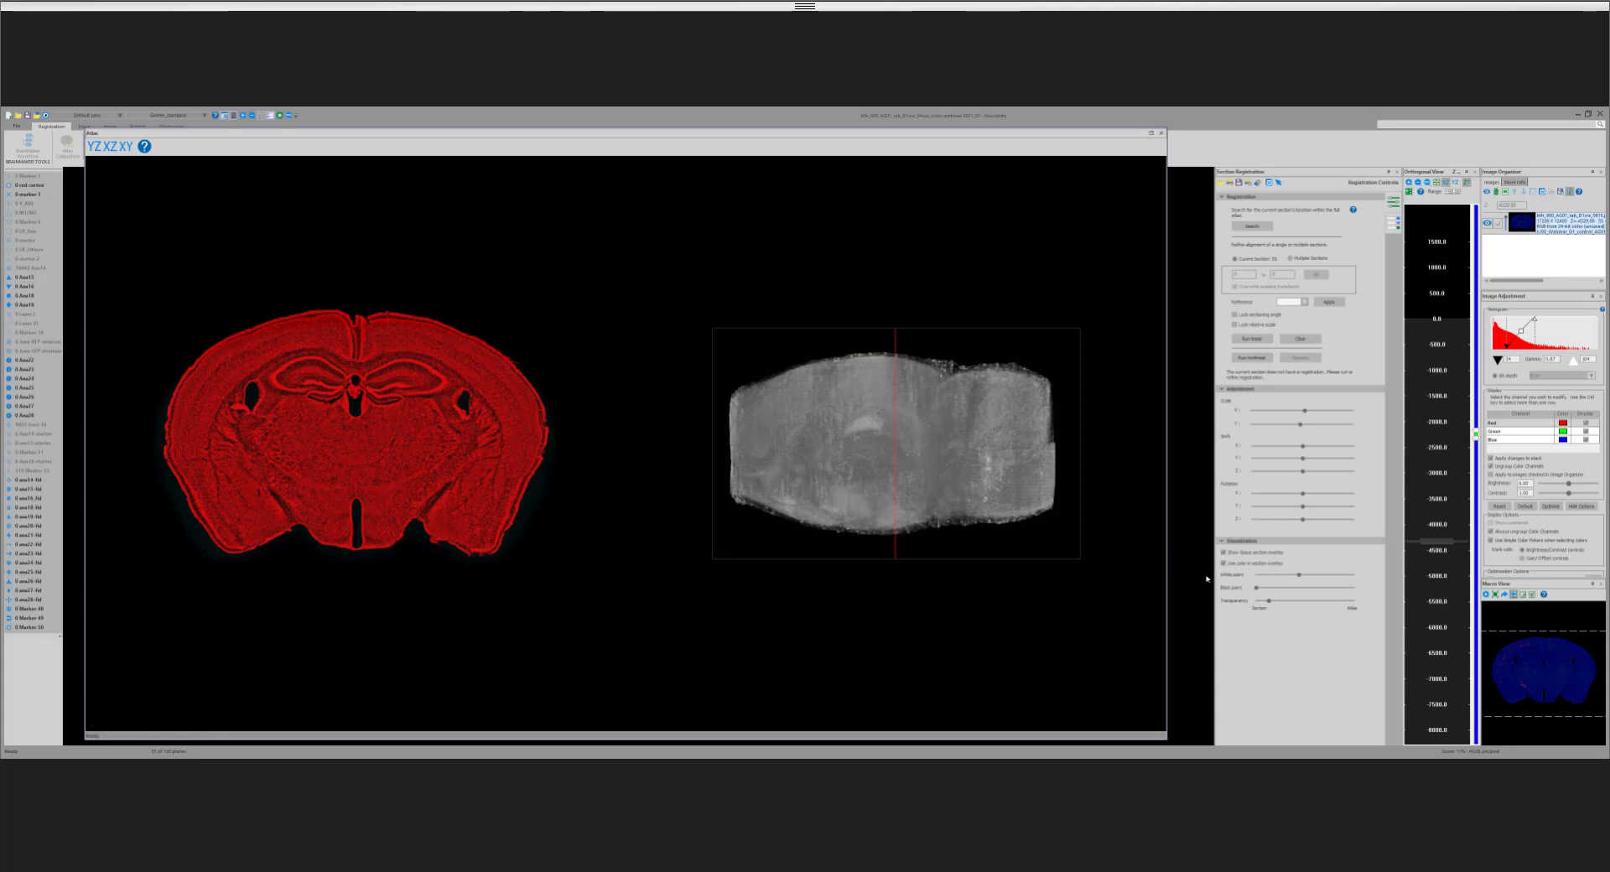
Step: Shift the atlas plane rostrally along Z for the current section, with the overlay transparency set a little past midway toward the atlas
drag(1270, 602, 1304, 605)
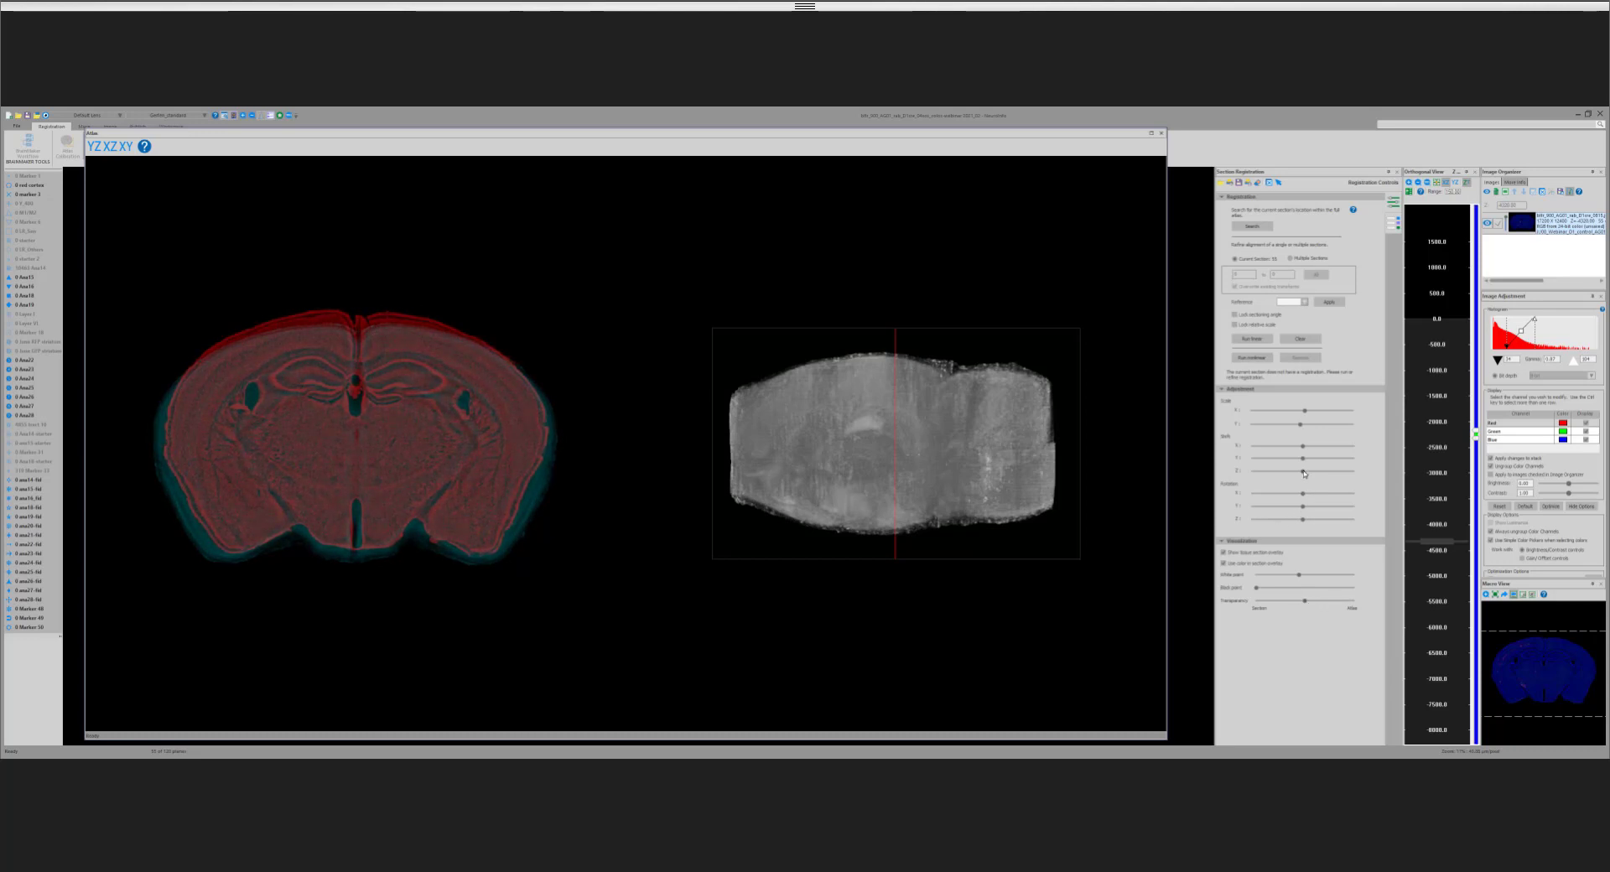
drag(1305, 472, 1296, 477)
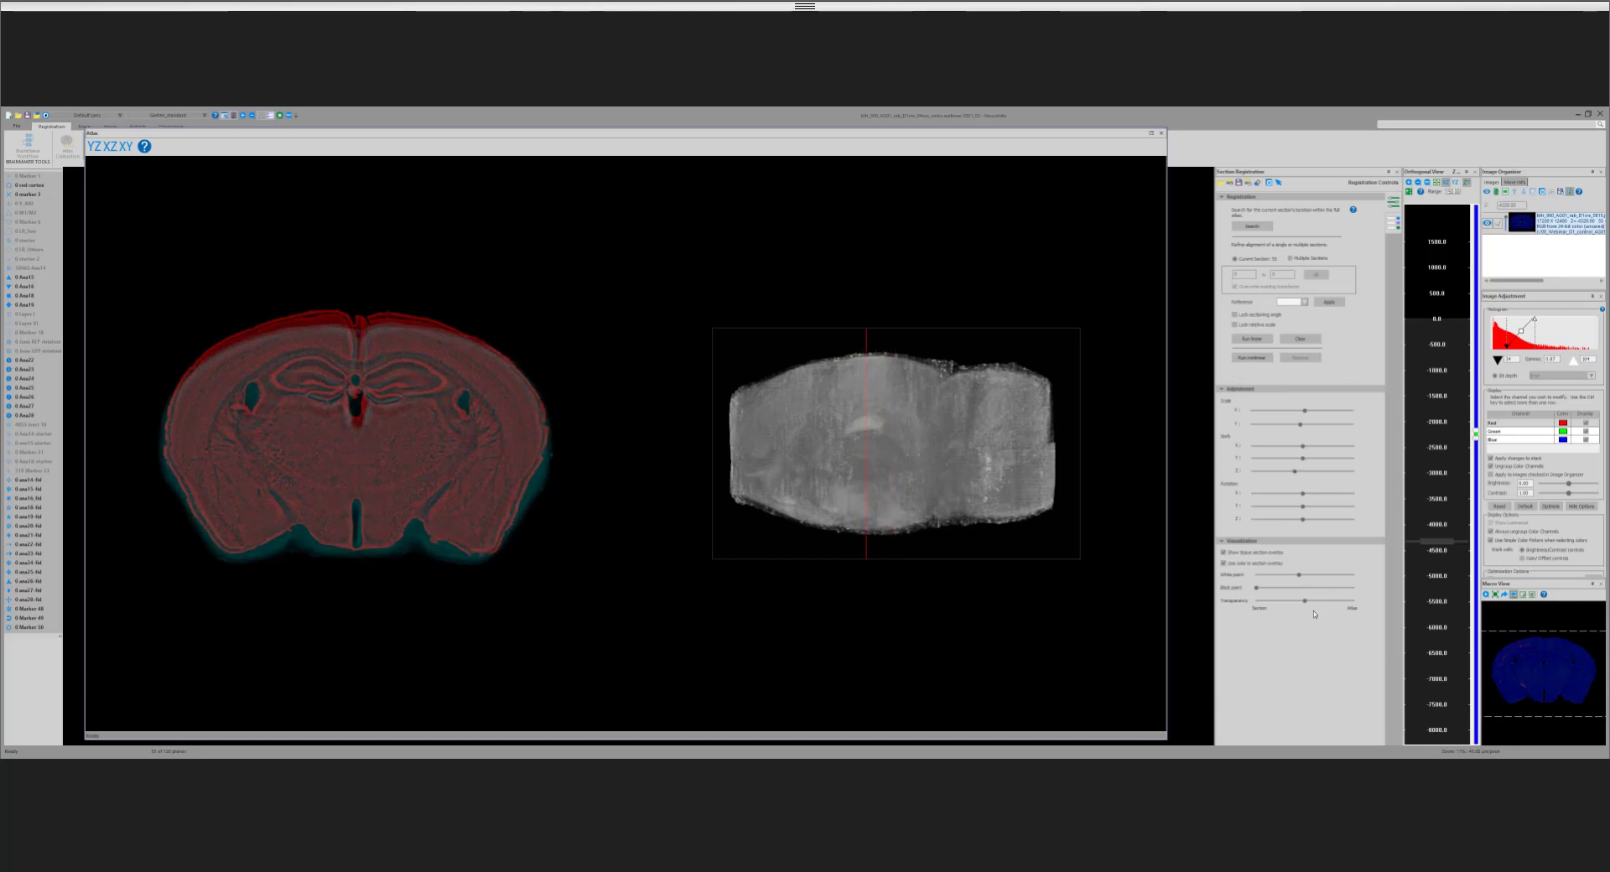
drag(1304, 603, 1332, 601)
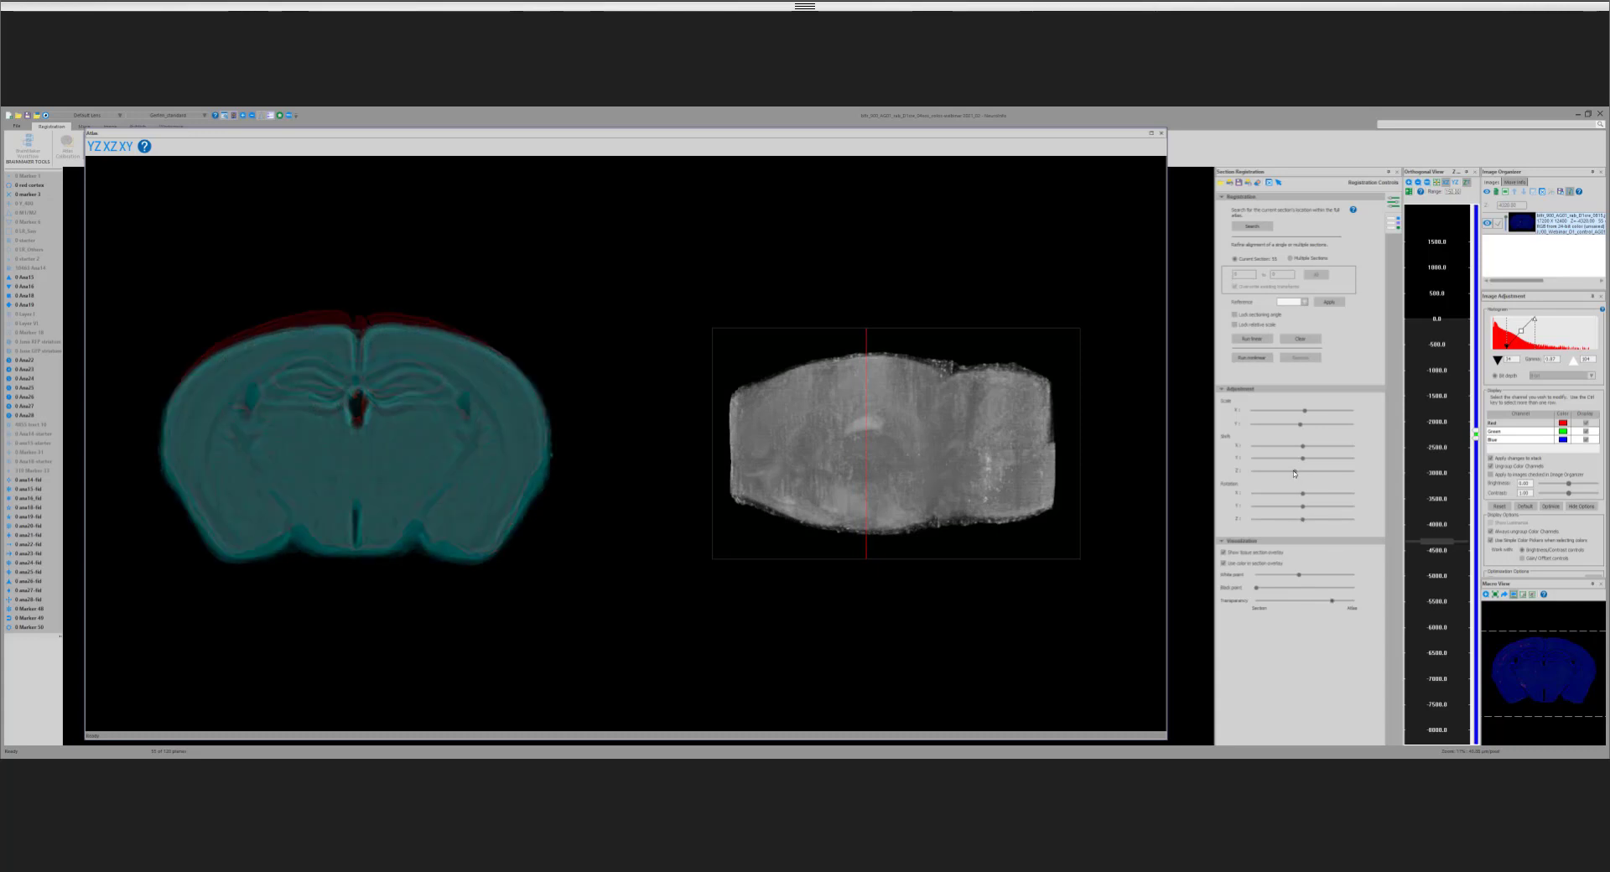
drag(1295, 473, 1294, 474)
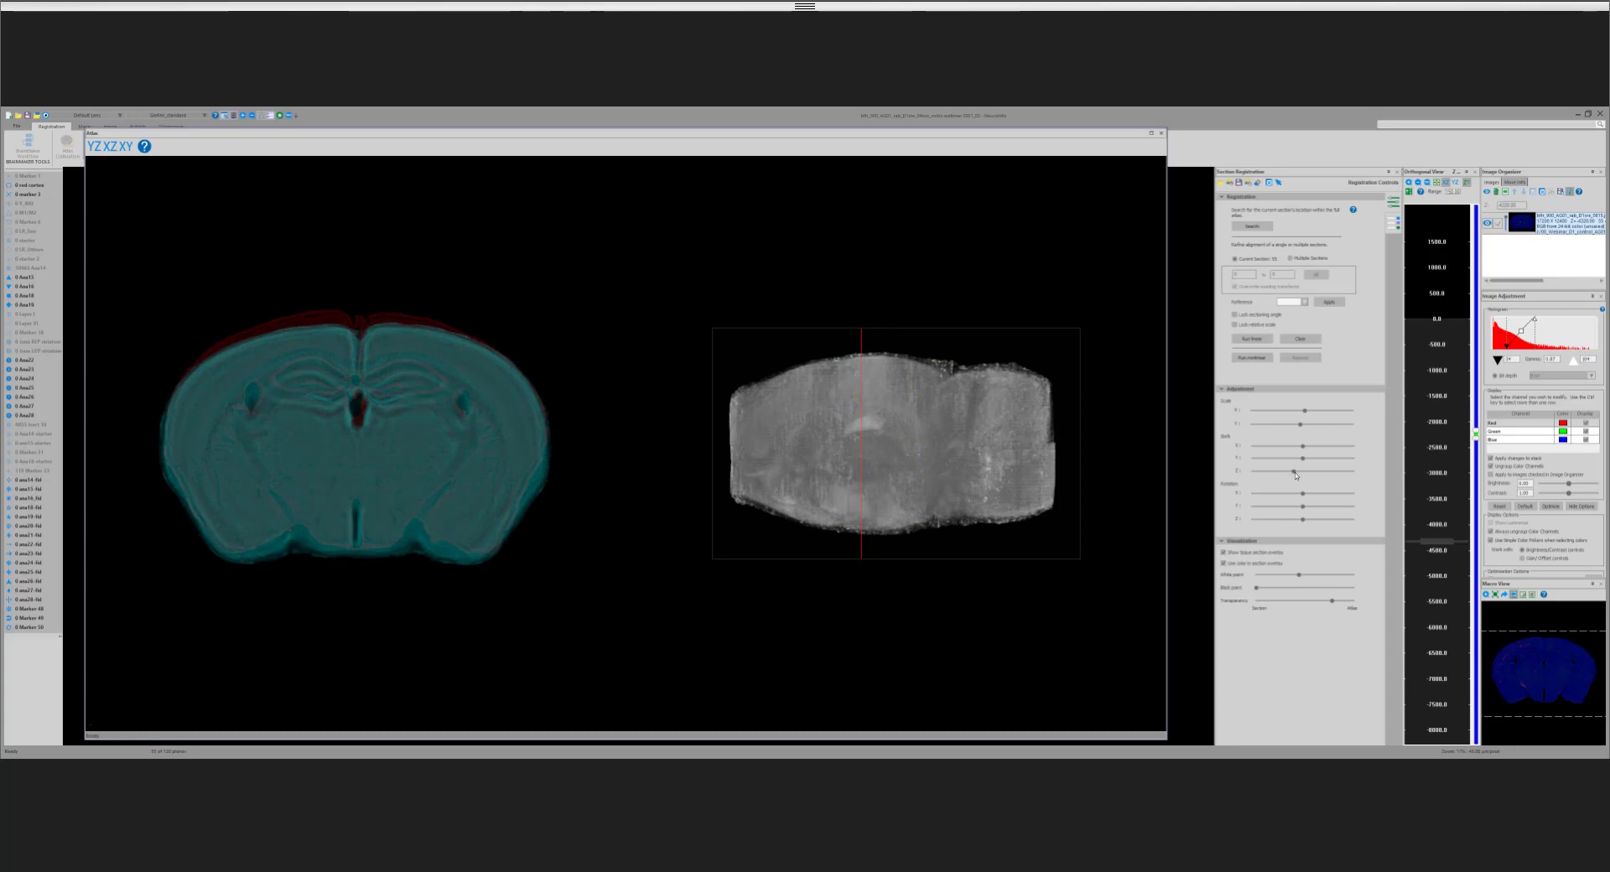
drag(1293, 473, 1294, 475)
mouse_move(1308, 601)
mouse_down()
mouse_move(1272, 602)
mouse_move(1337, 614)
mouse_move(1298, 614)
mouse_up()
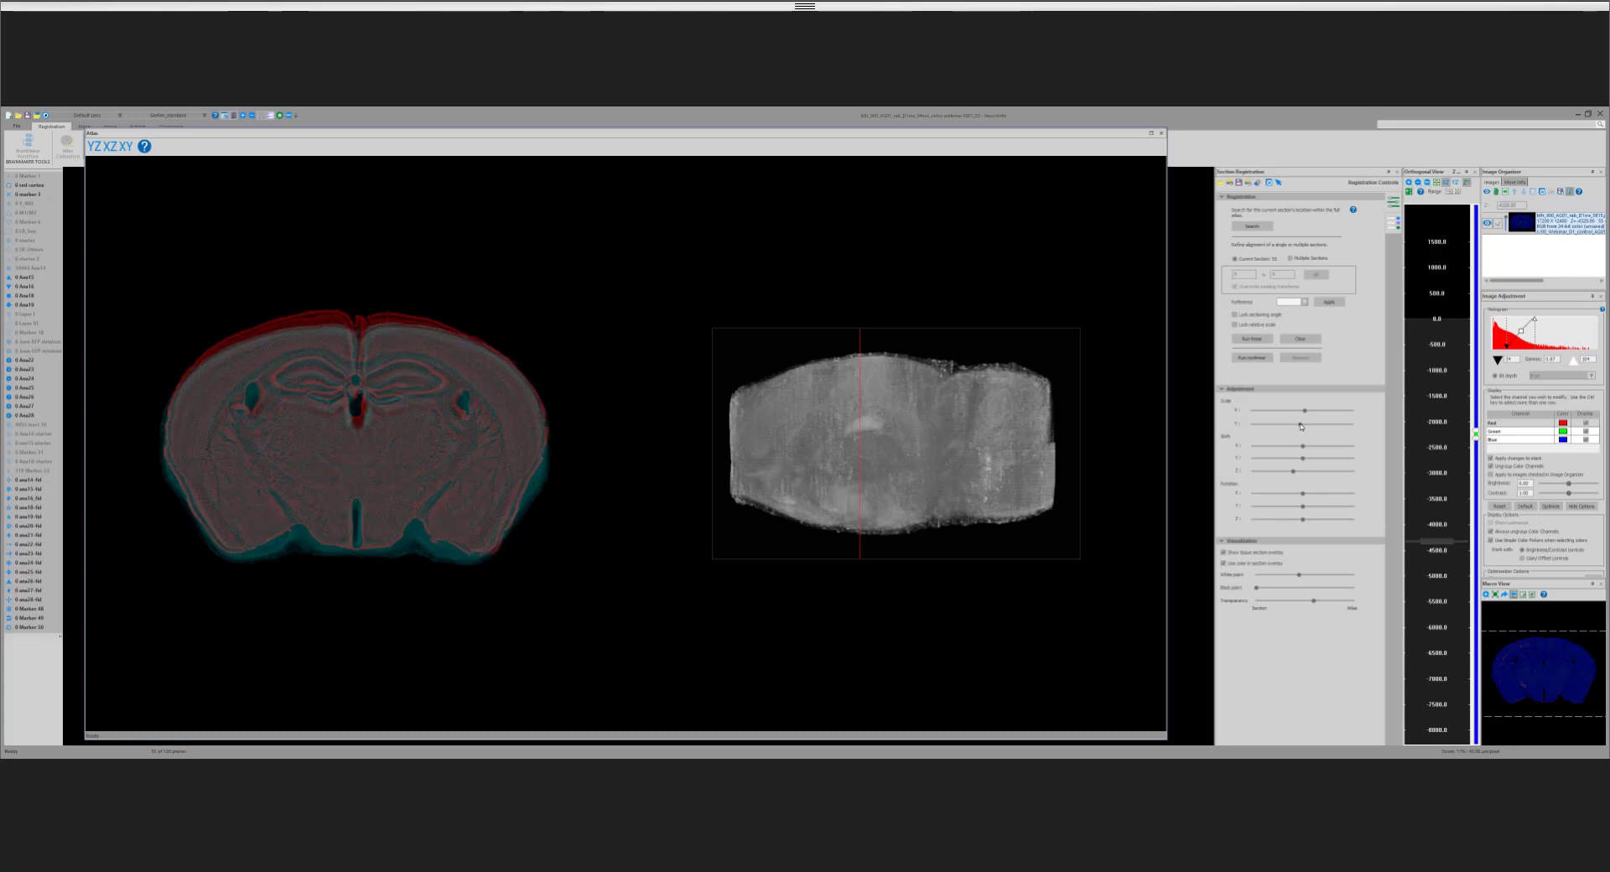
Step: Fine-tune the atlas's Y scale and in-plane shift to fit the section outline, comparing section and atlas at different transparencies
drag(1300, 425, 1306, 456)
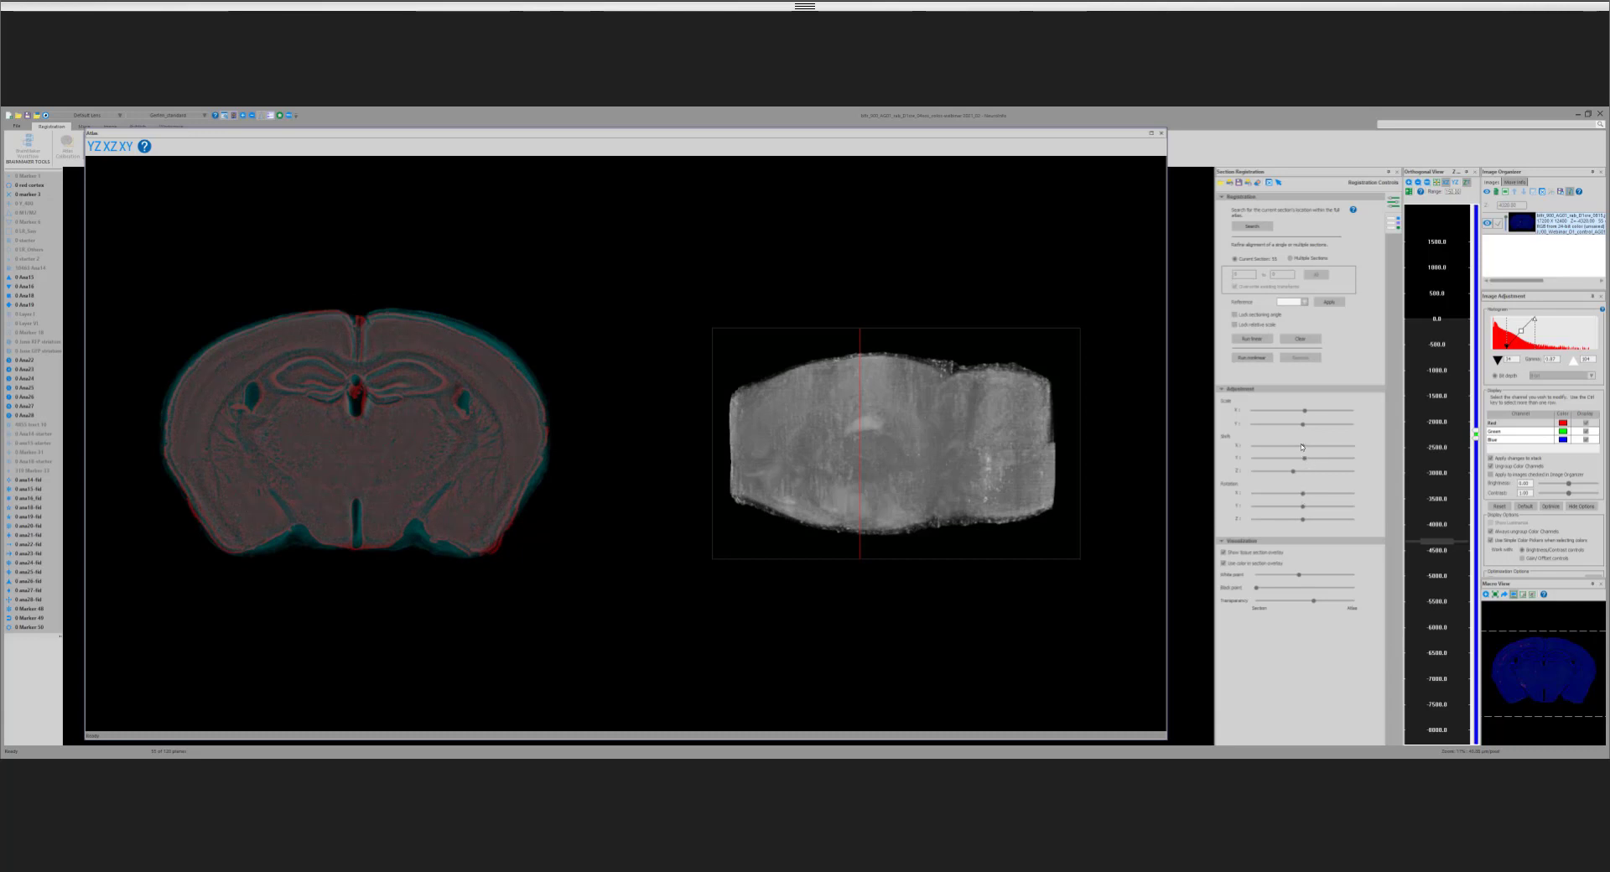
drag(1302, 447, 1305, 450)
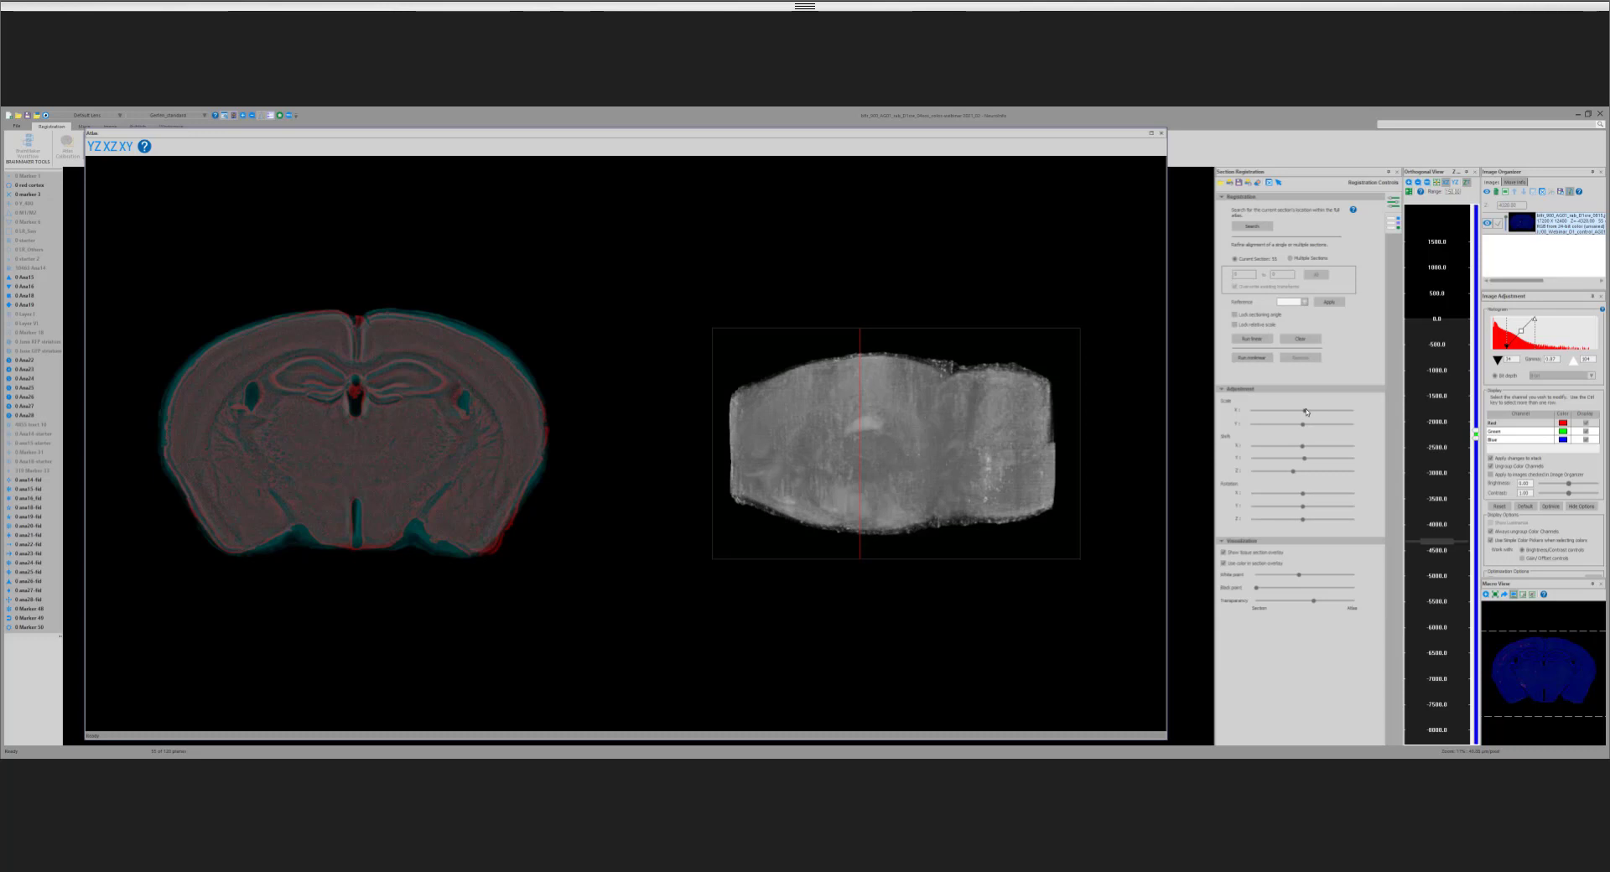
drag(1307, 411, 1302, 425)
mouse_move(1311, 602)
mouse_down()
mouse_move(1286, 601)
mouse_move(1314, 610)
mouse_up()
drag(1314, 601, 1274, 602)
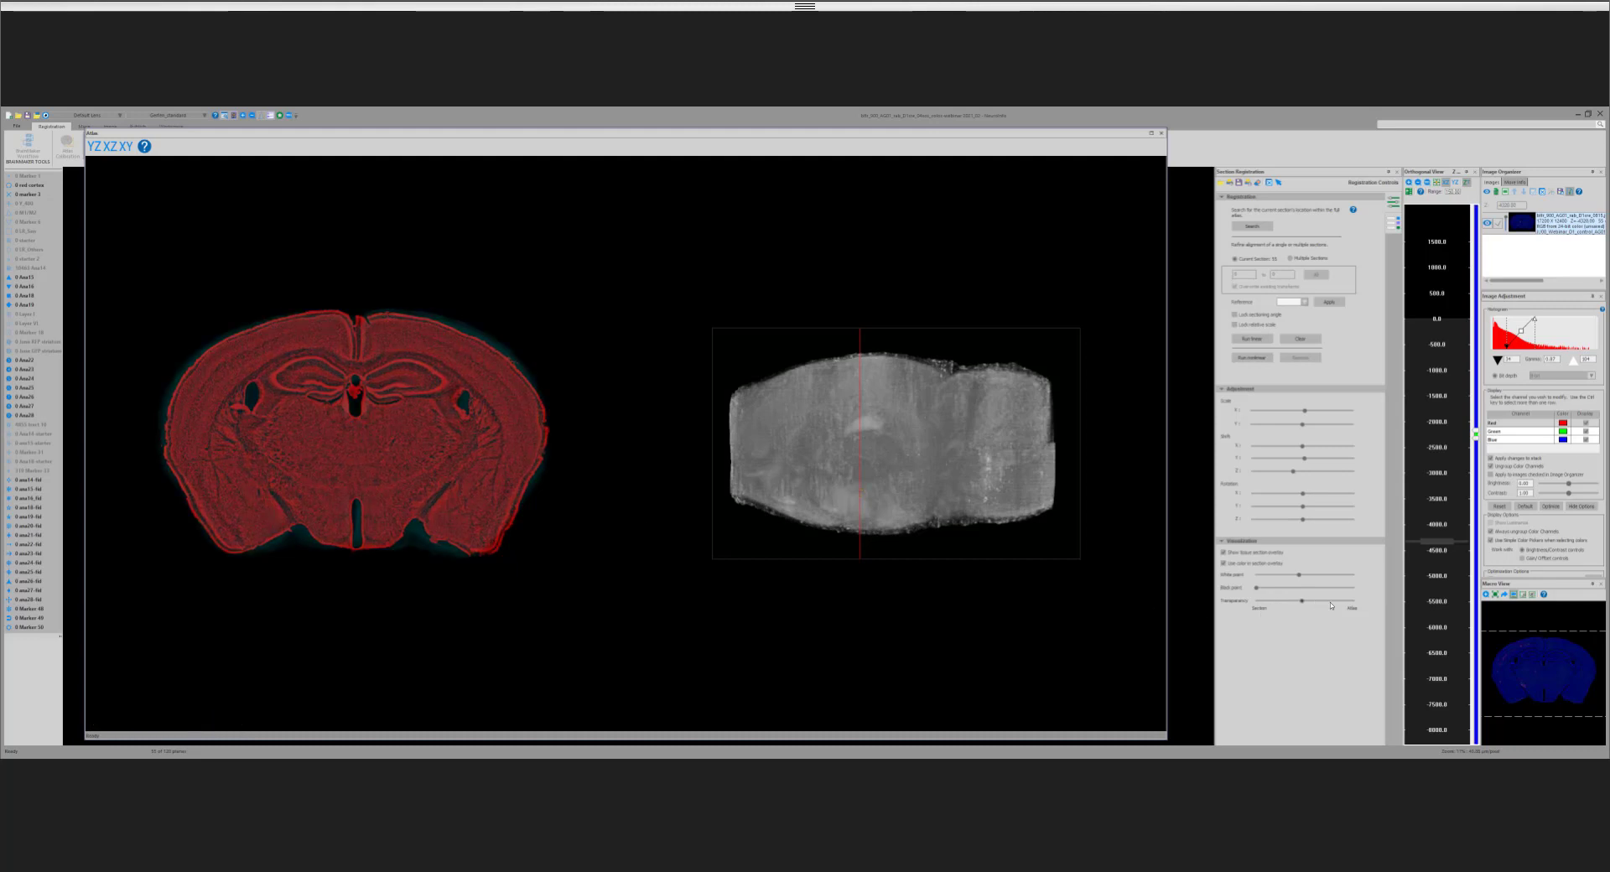
drag(1276, 601, 1342, 602)
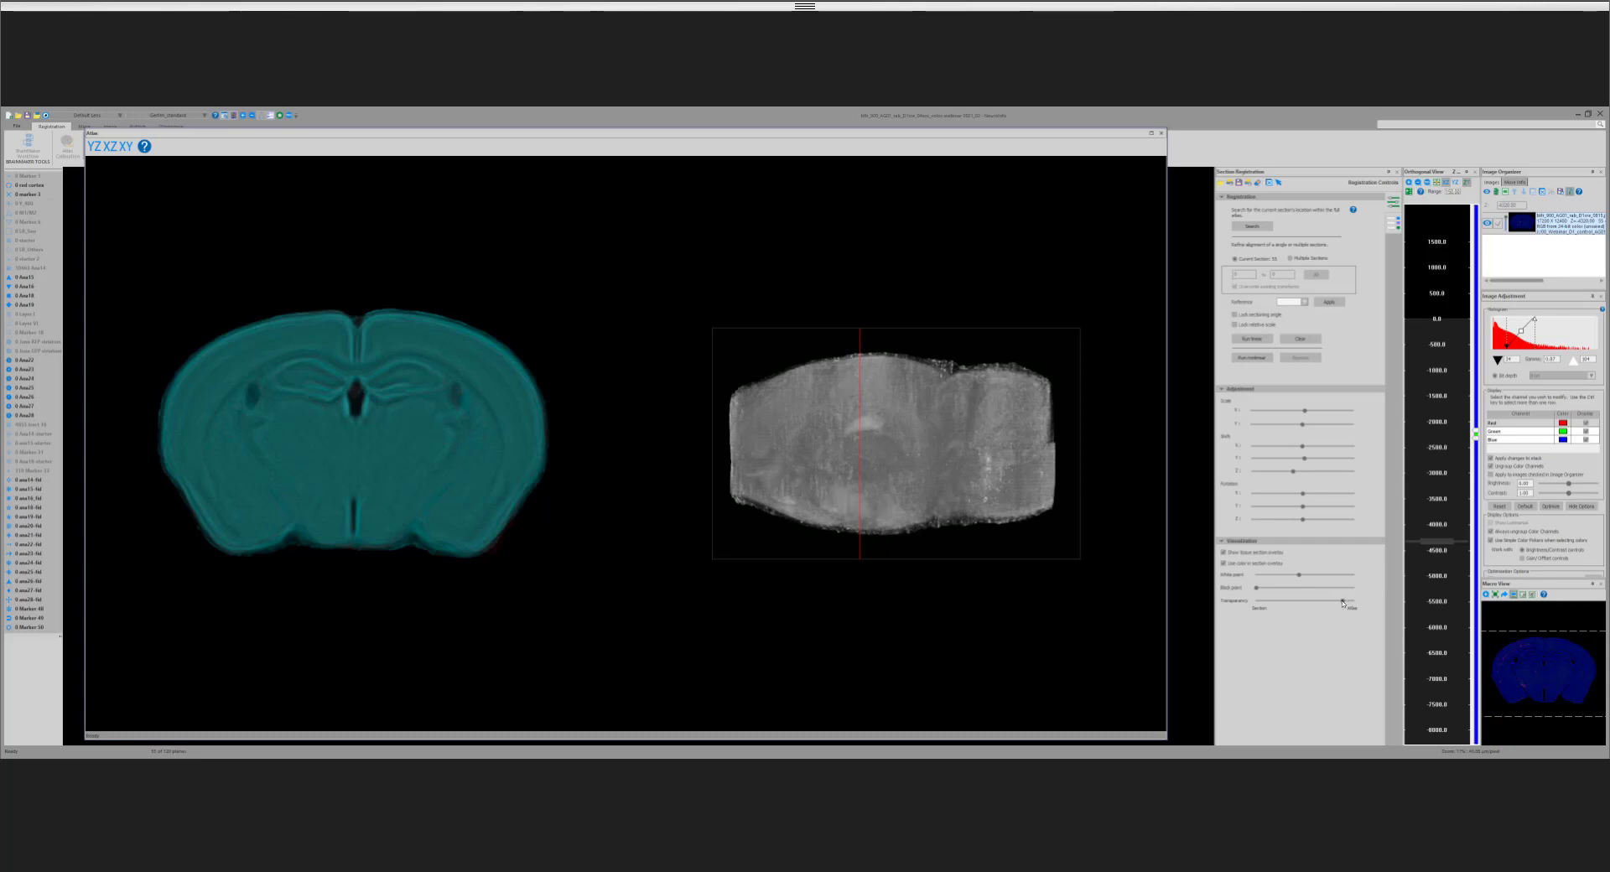
mouse_move(1341, 602)
mouse_down()
mouse_move(1285, 604)
mouse_move(1314, 604)
mouse_up()
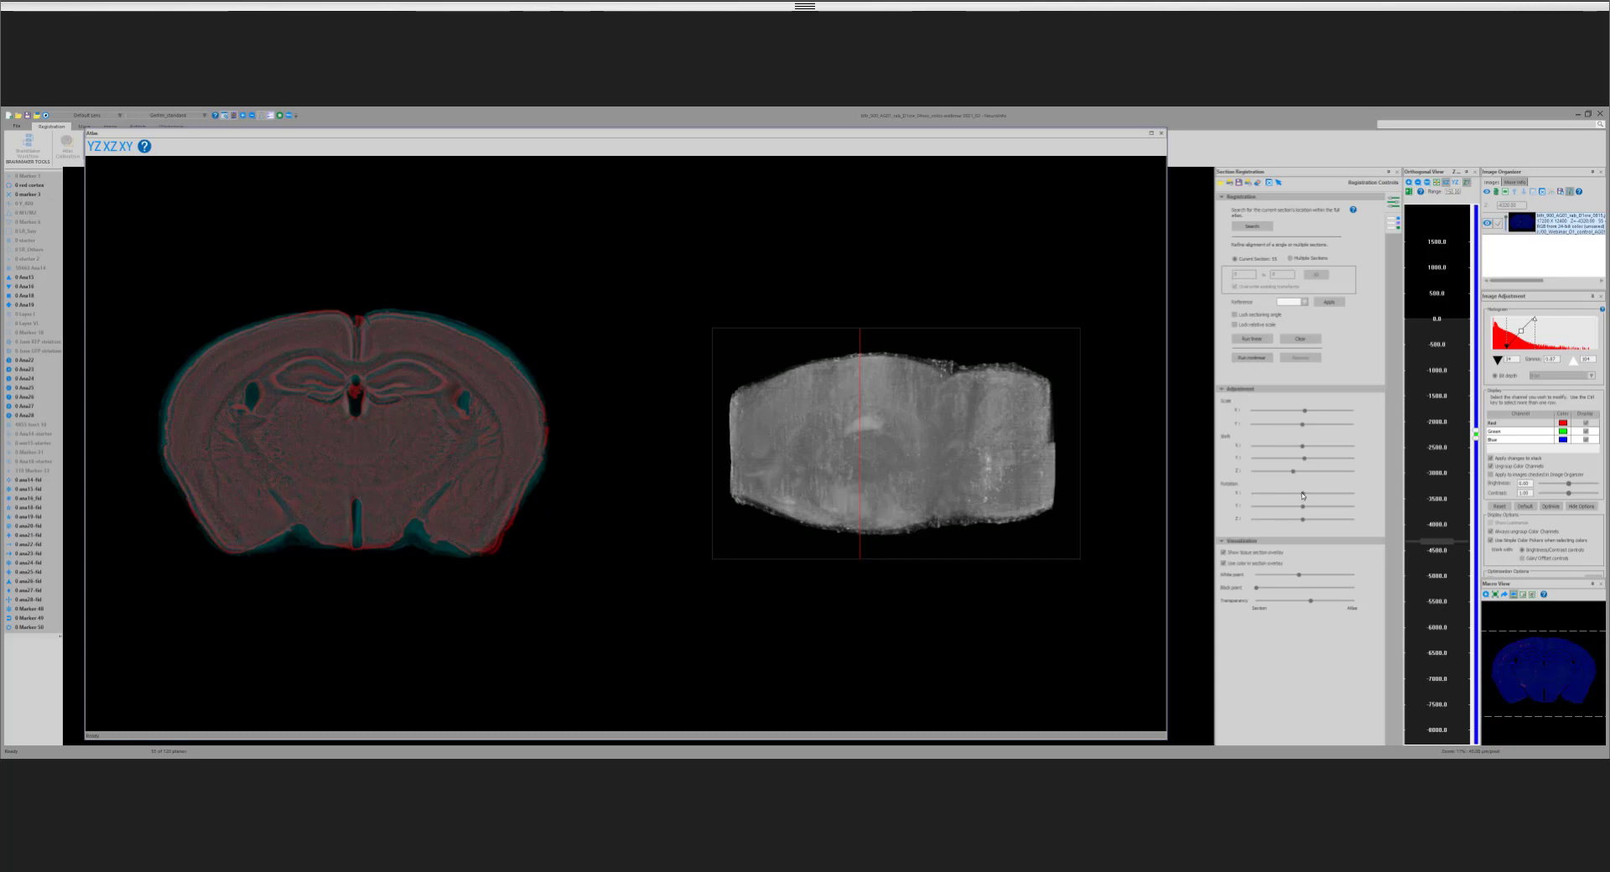
Step: Tilt the atlas plane about X and rotate it slightly about Y, with the transparency almost fully toward the atlas for checking
drag(1303, 495, 1310, 496)
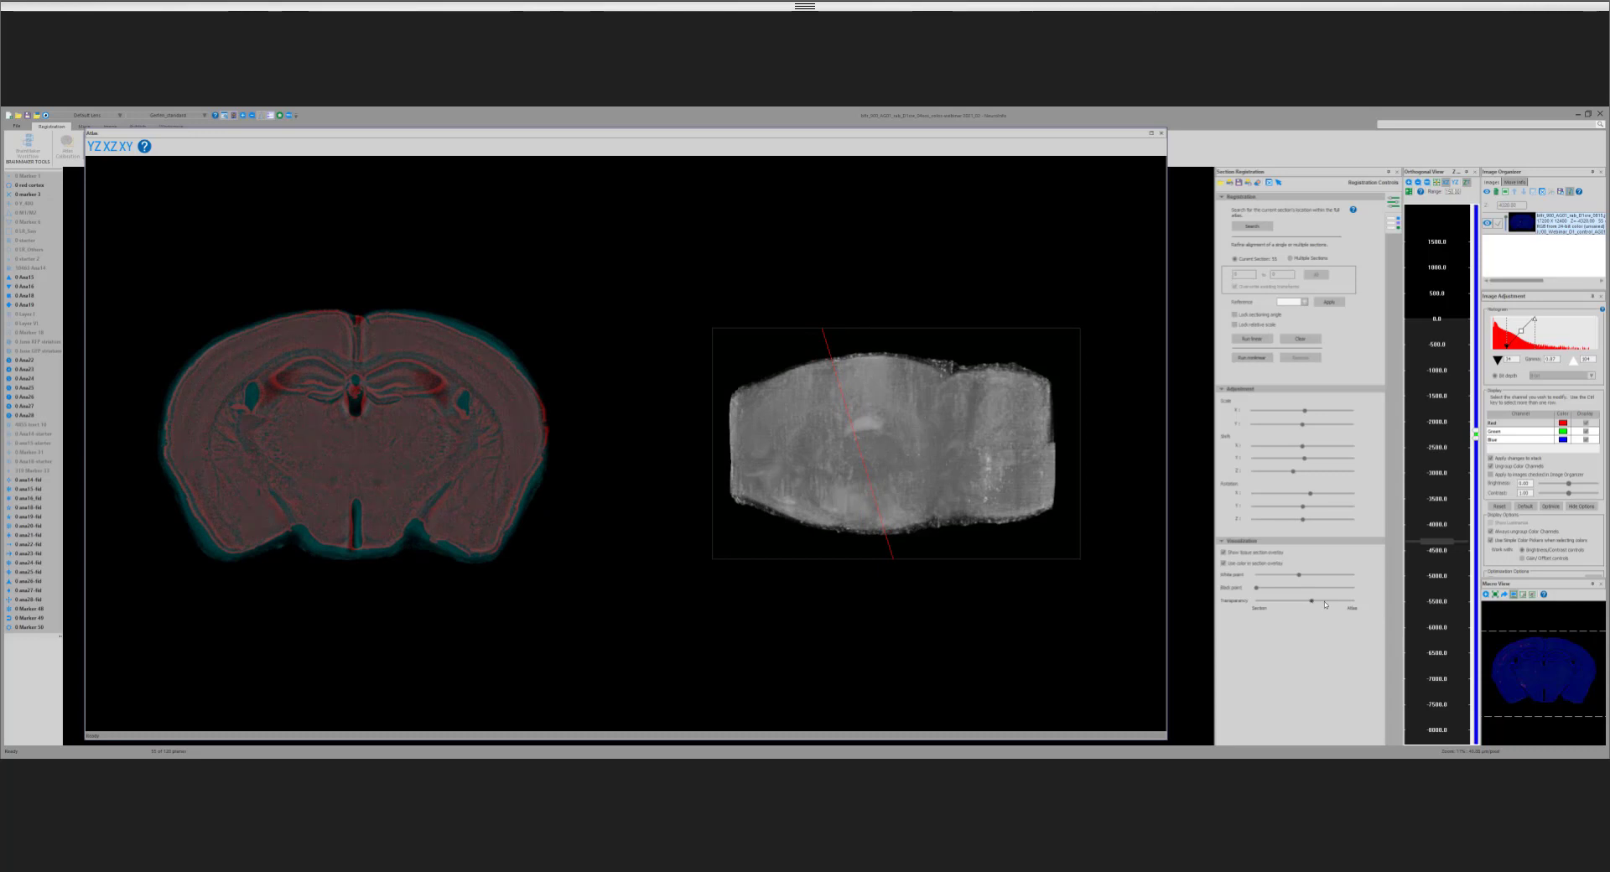
drag(1311, 602, 1351, 602)
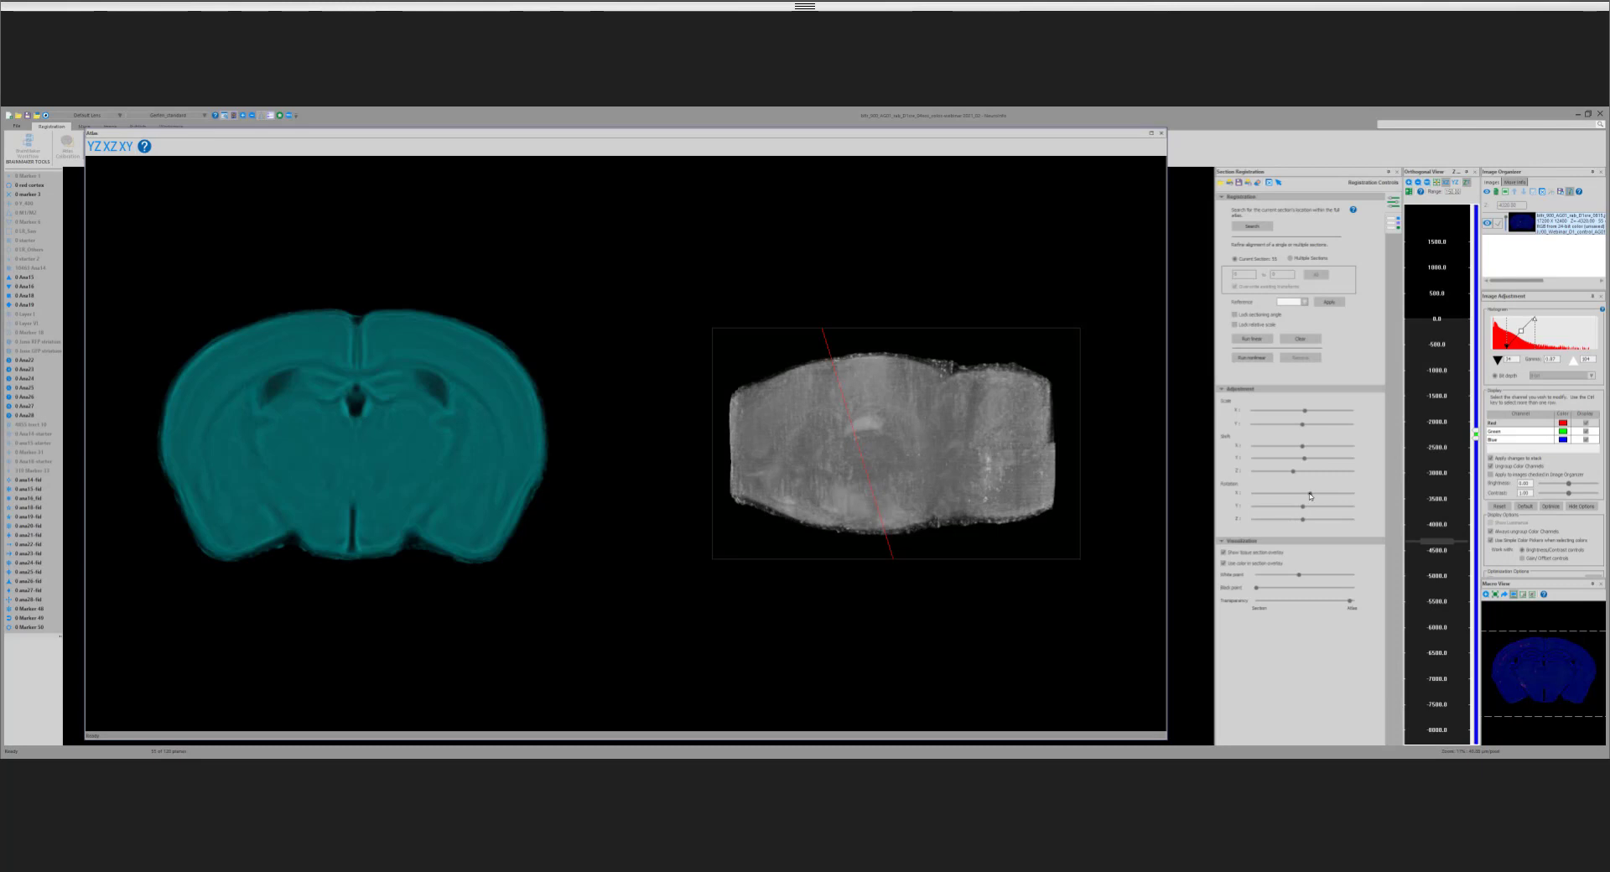
drag(1310, 496, 1311, 497)
drag(1302, 507, 1304, 507)
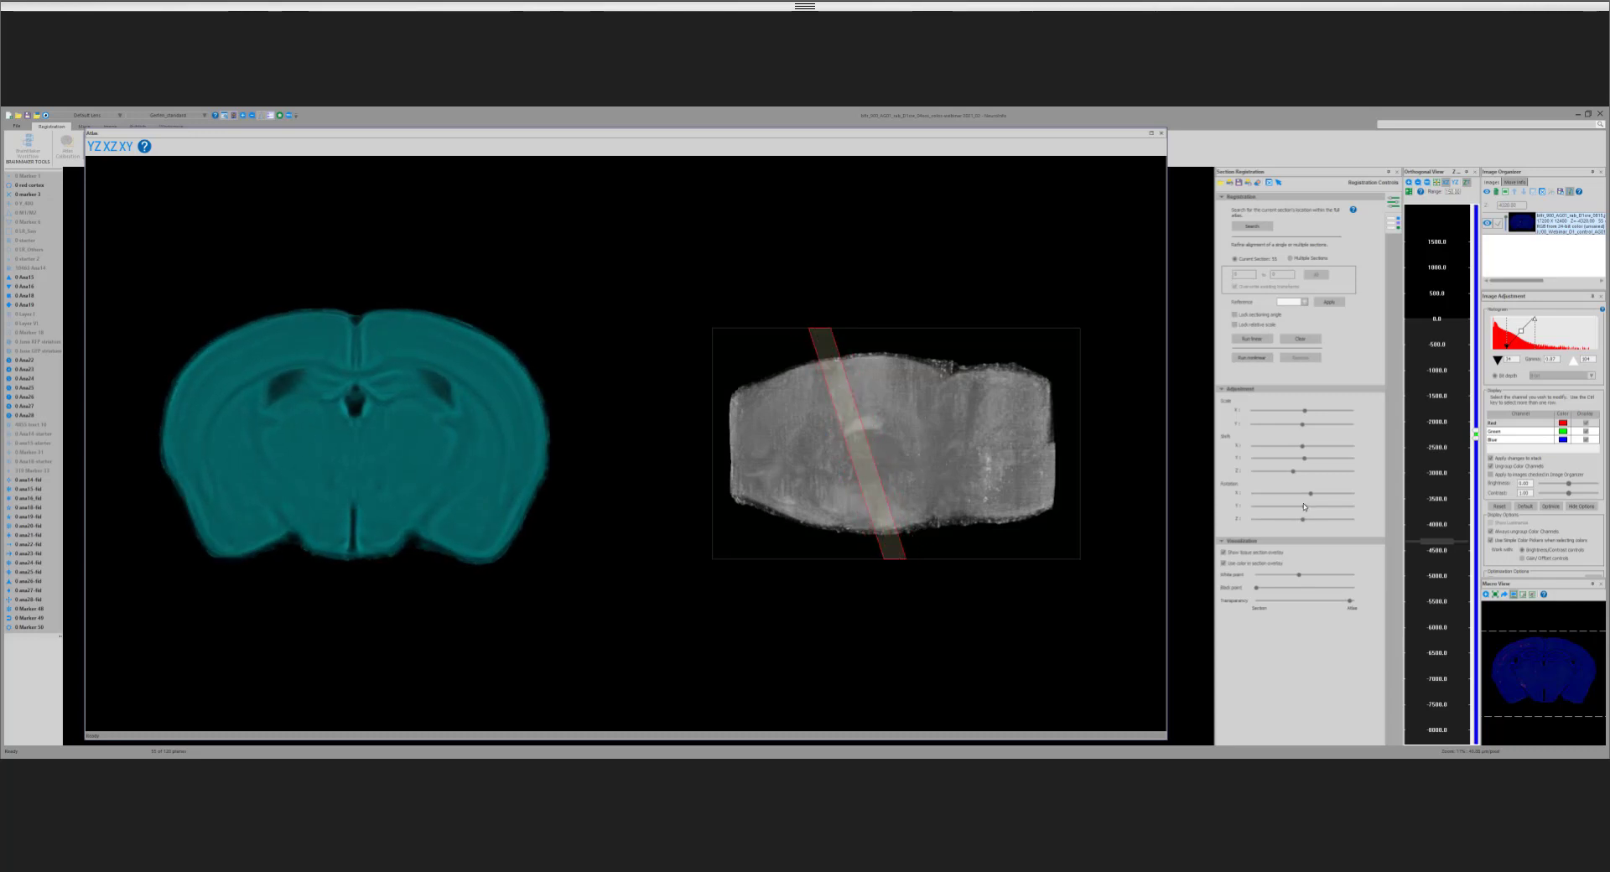
drag(1304, 507, 1301, 506)
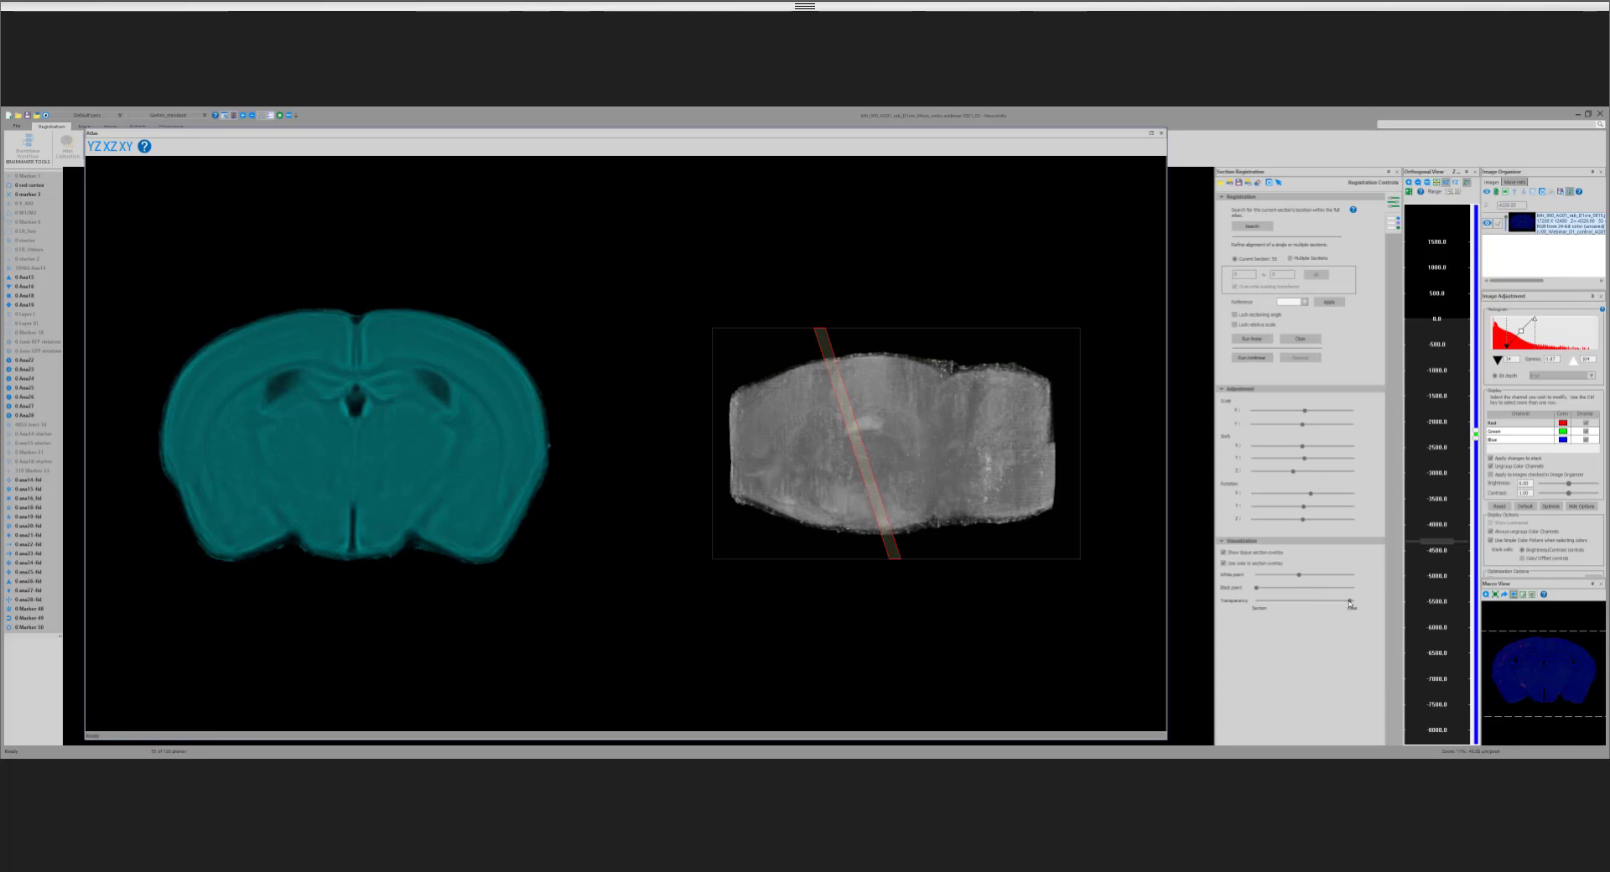
Step: Reduce the atlas plane's X and Y rotation and shift it slightly caudally along Z, with the transparency back near midway
drag(1350, 602, 1316, 618)
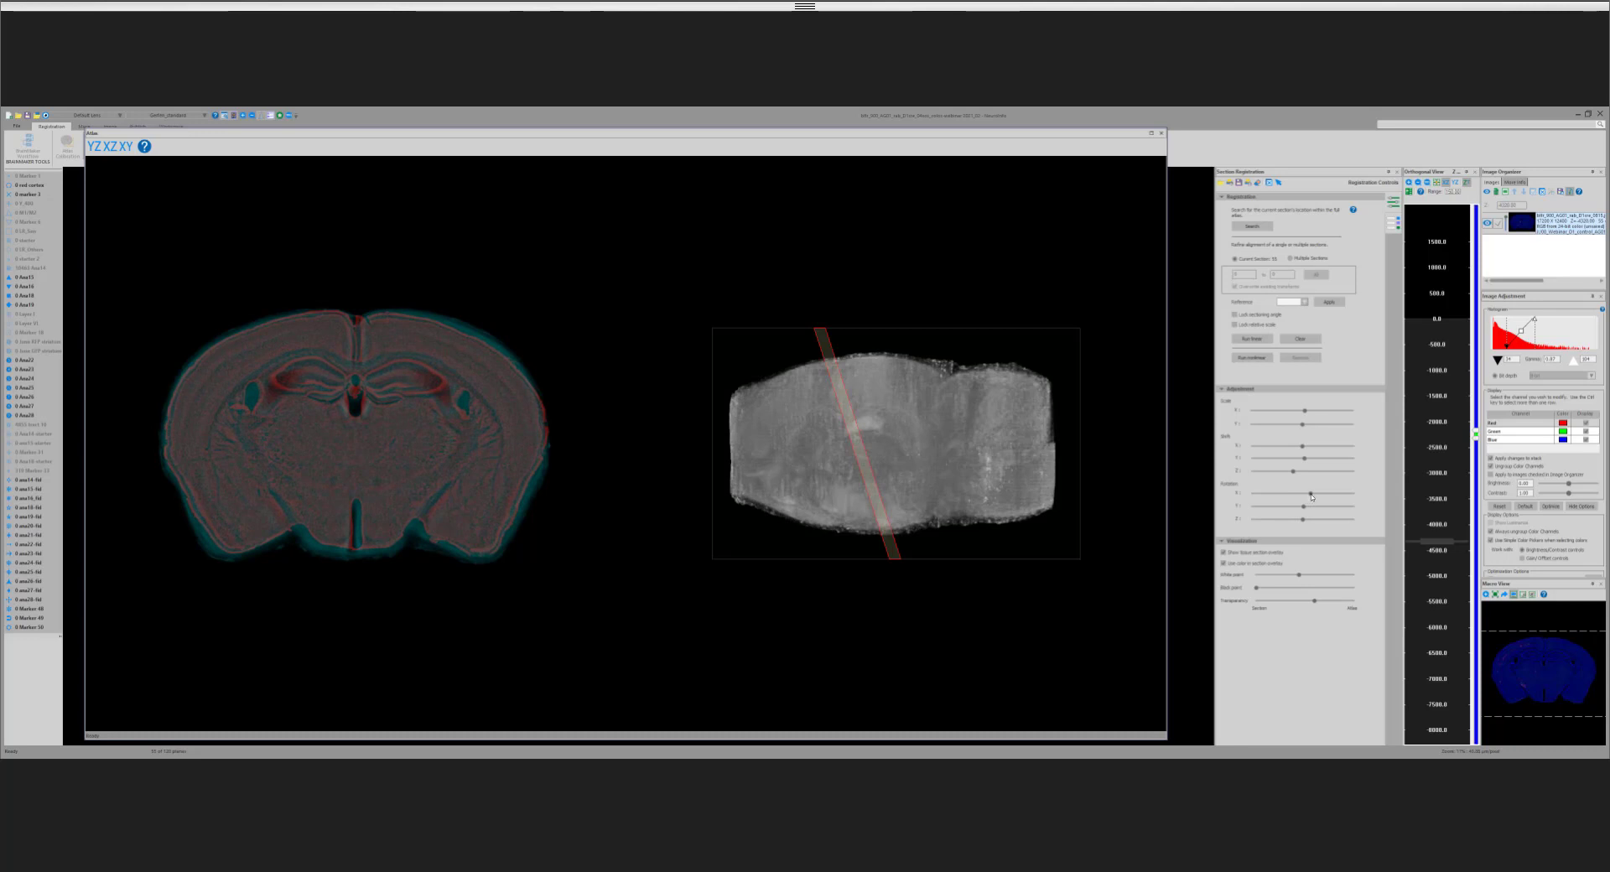
drag(1312, 497, 1310, 497)
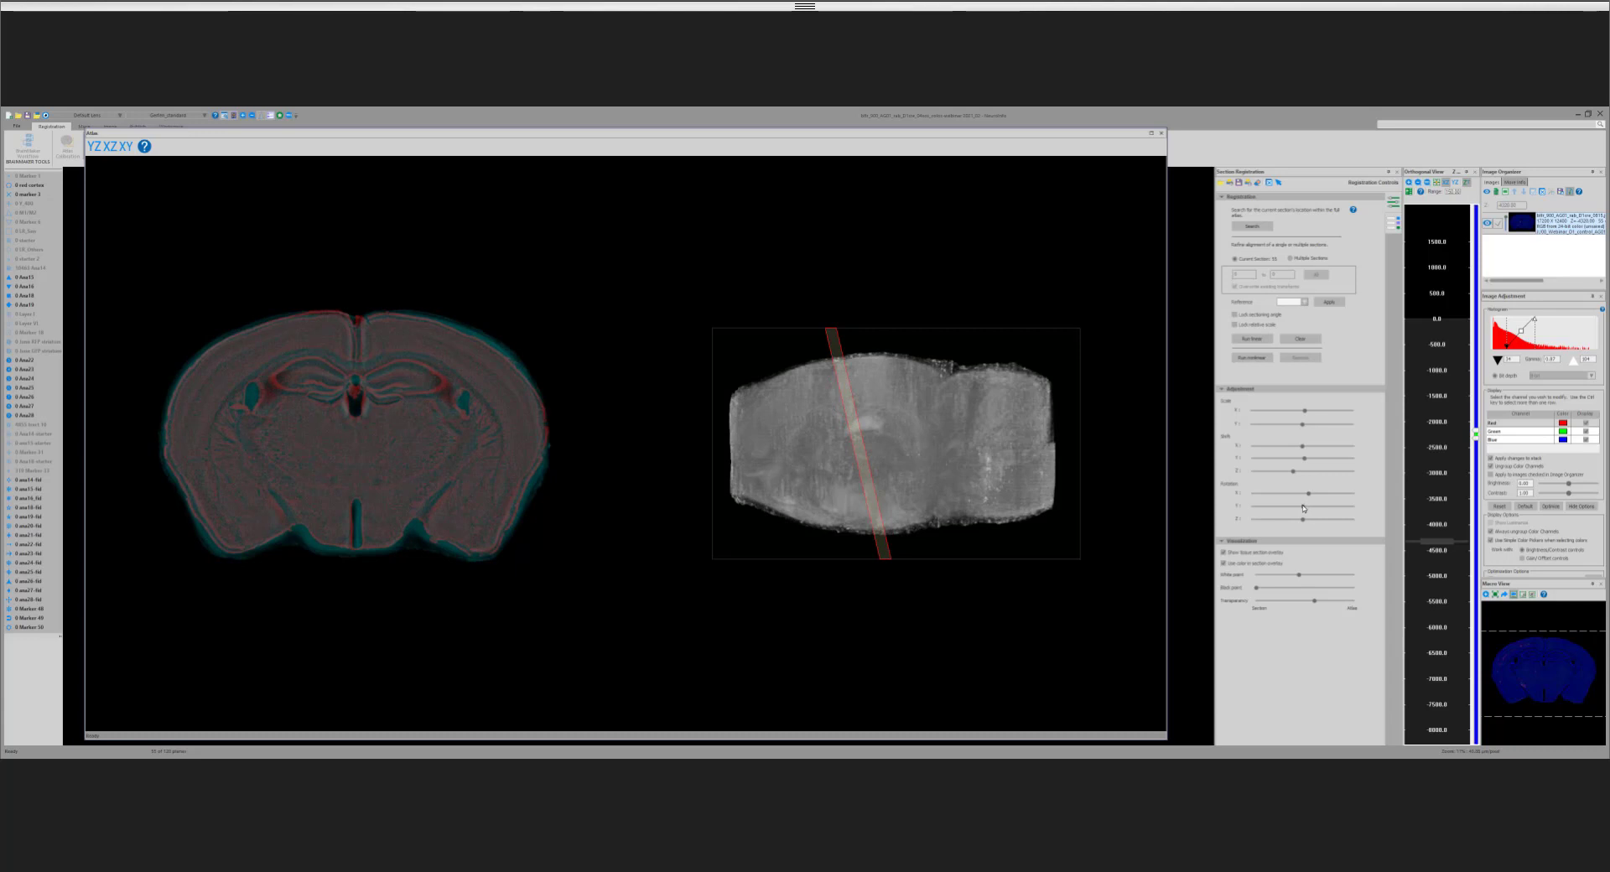
drag(1303, 509, 1302, 508)
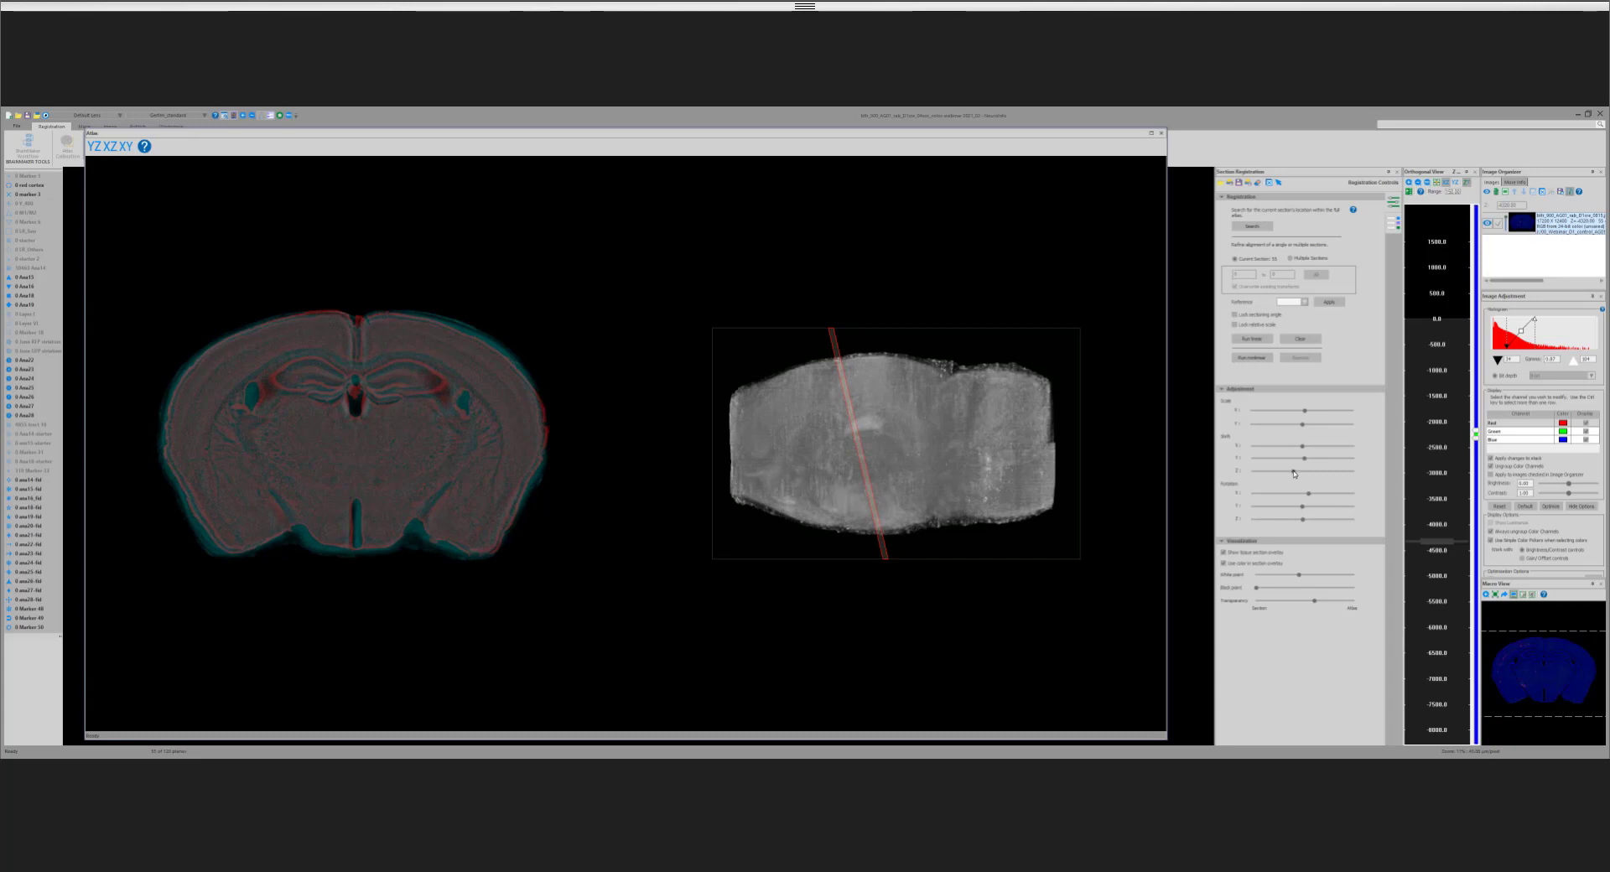
drag(1294, 474, 1297, 475)
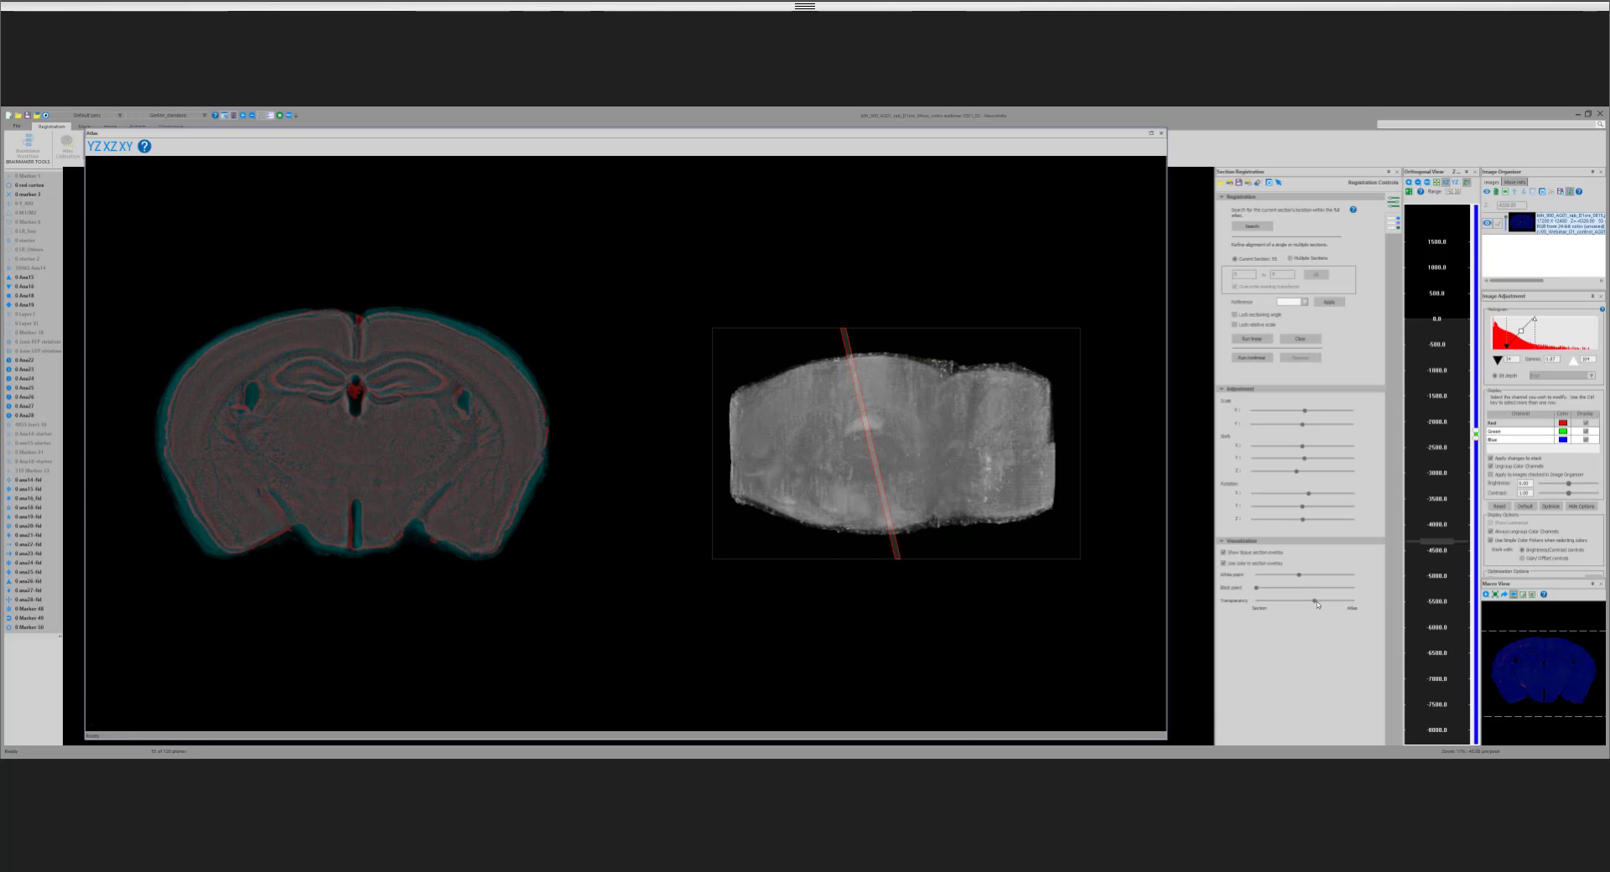
Step: Shift the transparency toward the section and clear the section's manual alignment adjustments
mouse_move(1314, 602)
mouse_down()
mouse_move(1350, 602)
mouse_move(1291, 602)
mouse_up()
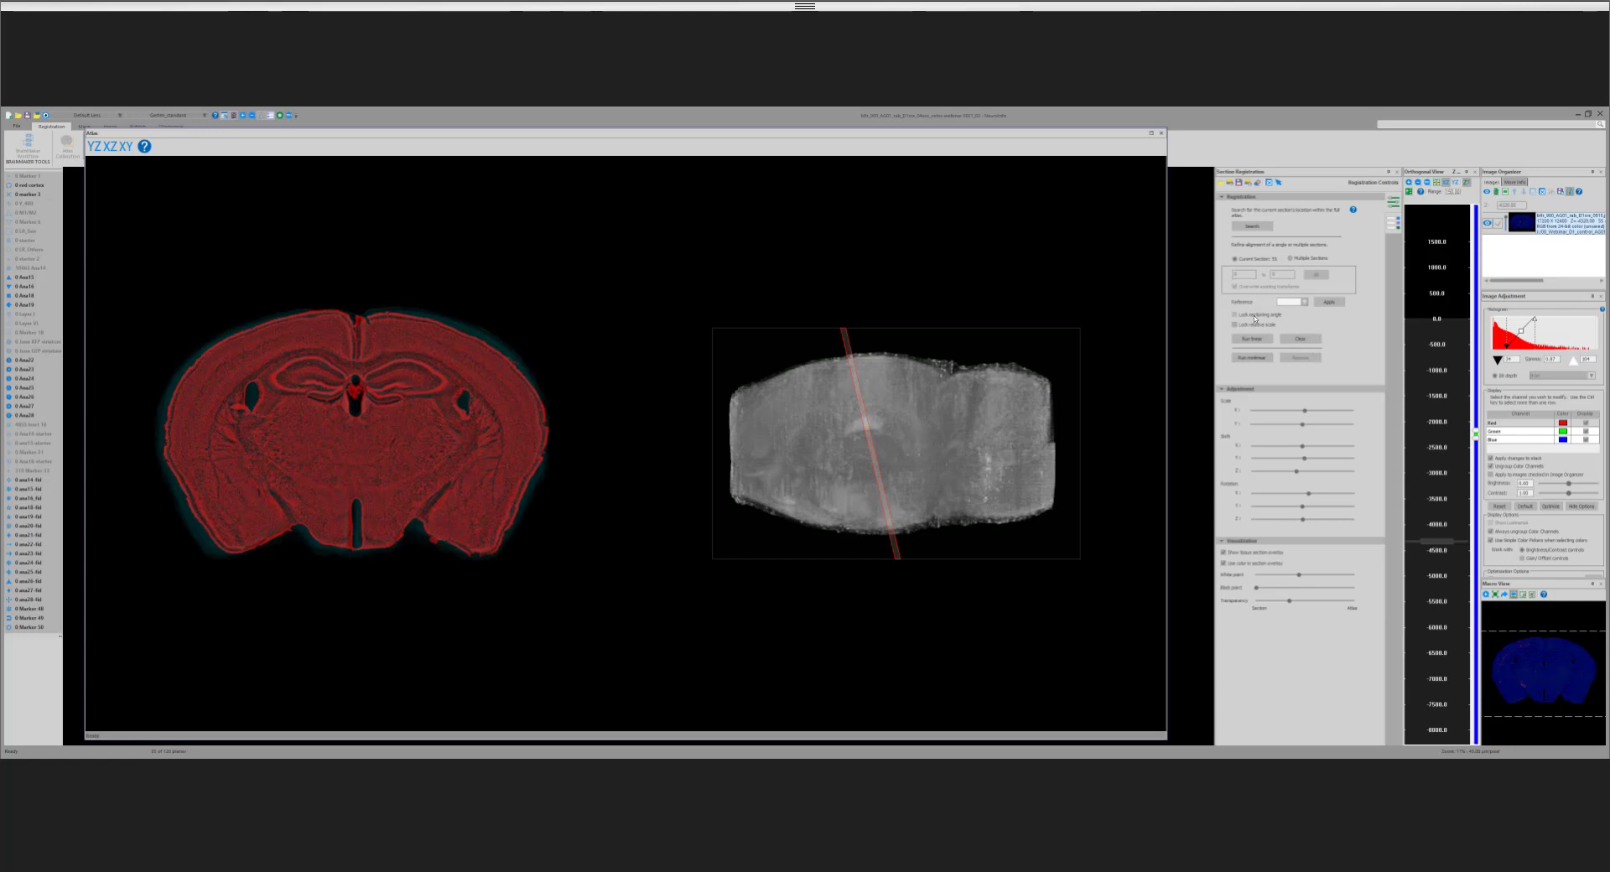
click(1303, 341)
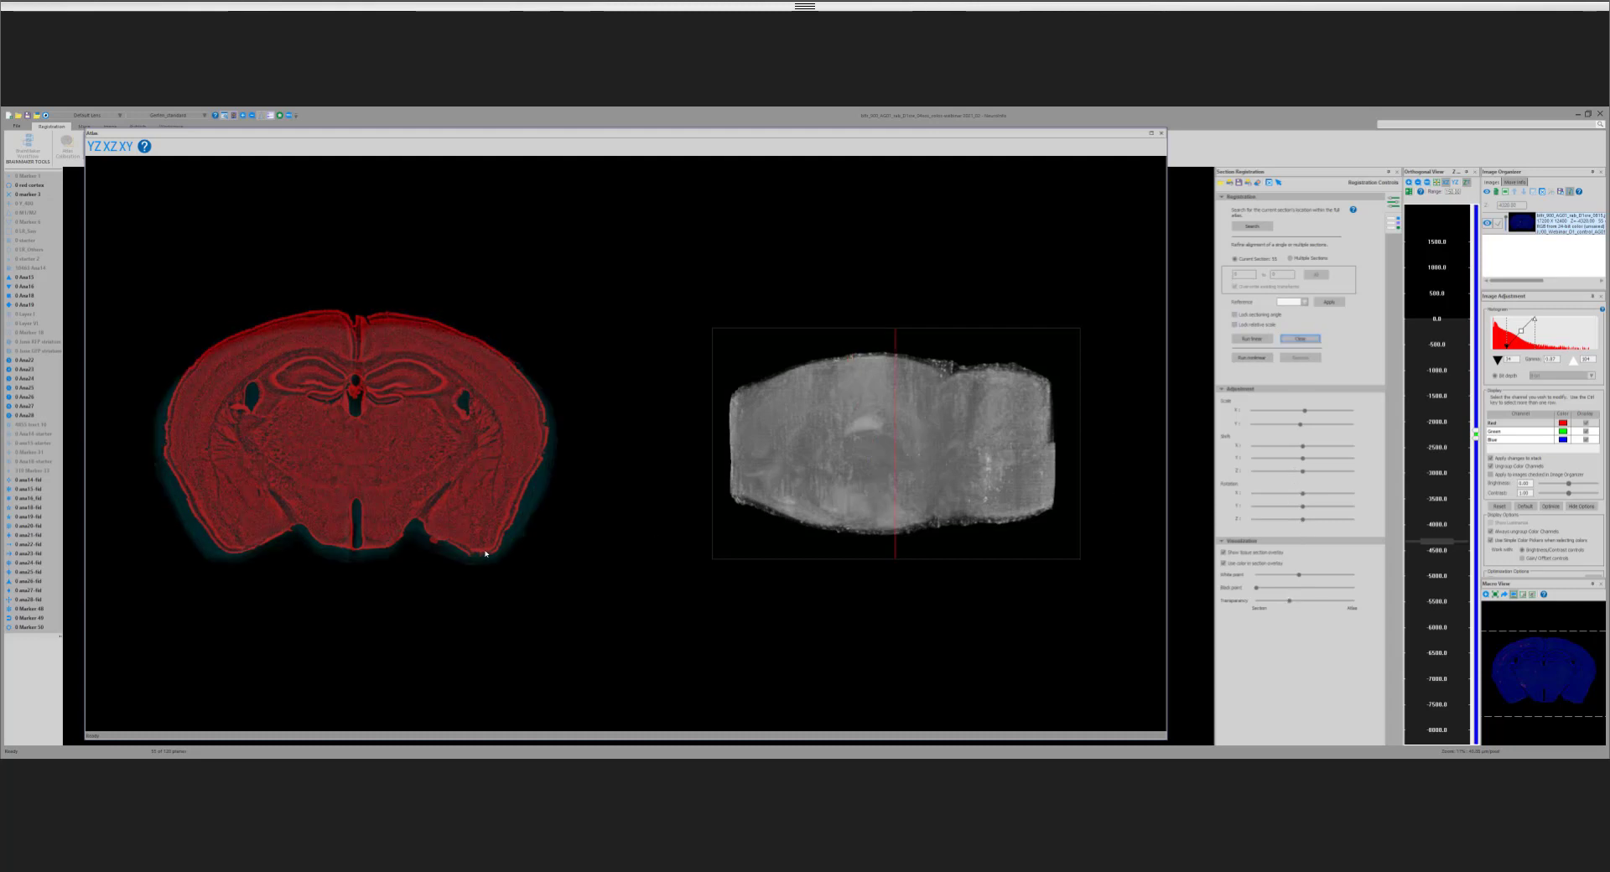
Step: Shift the atlas plane rostrally along Z and run the linear registration, checking the match with the transparency slightly past midway toward the atlas
scroll(486, 554, up, 1)
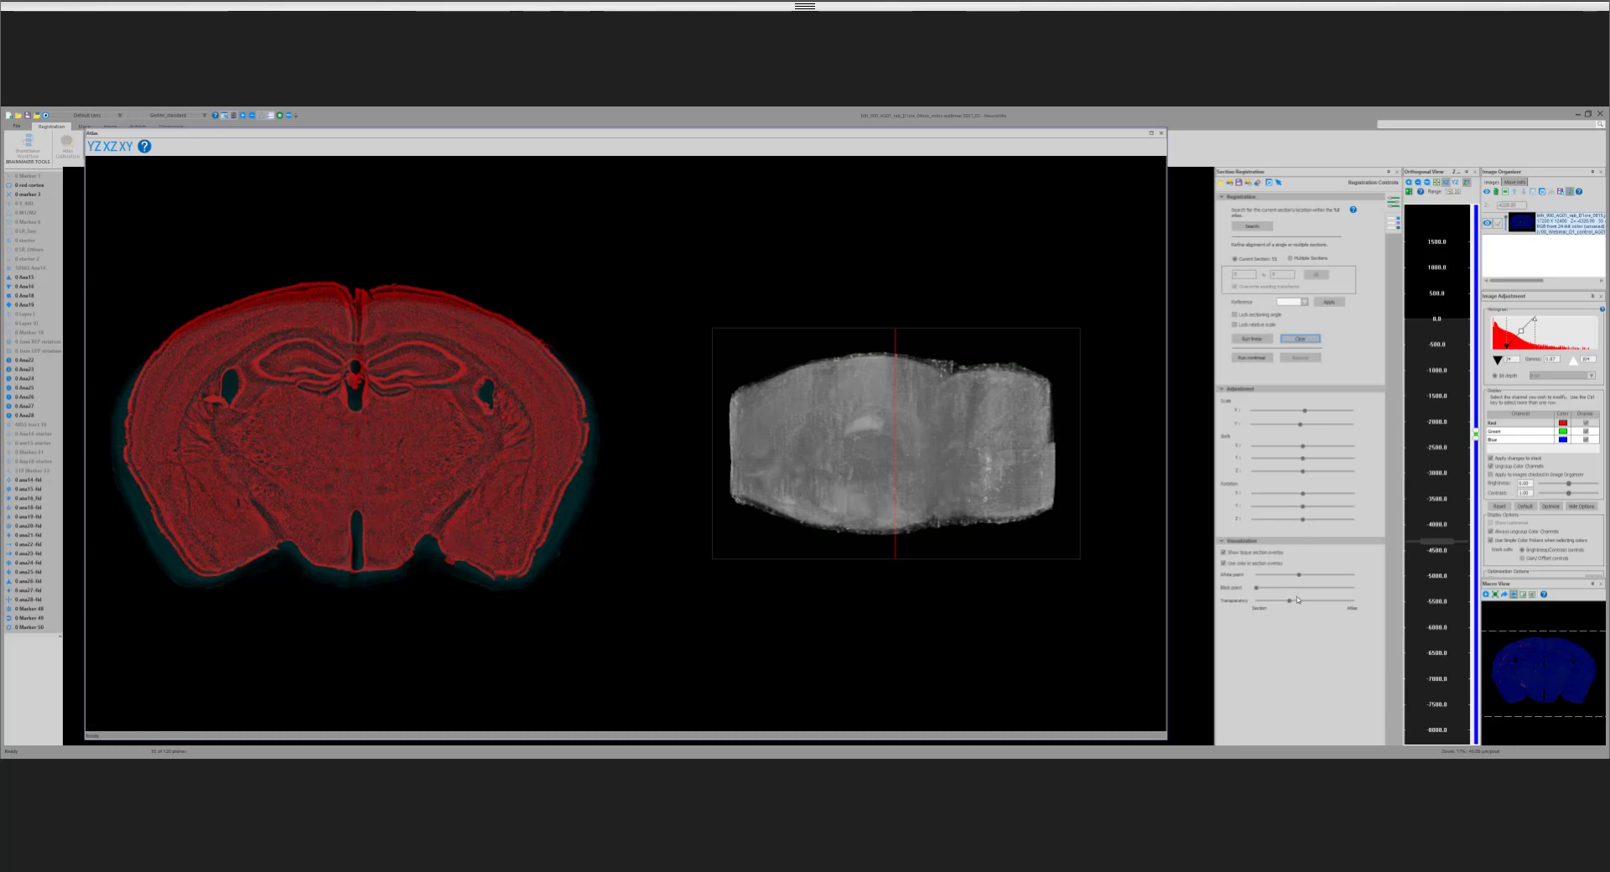
drag(1289, 602, 1345, 602)
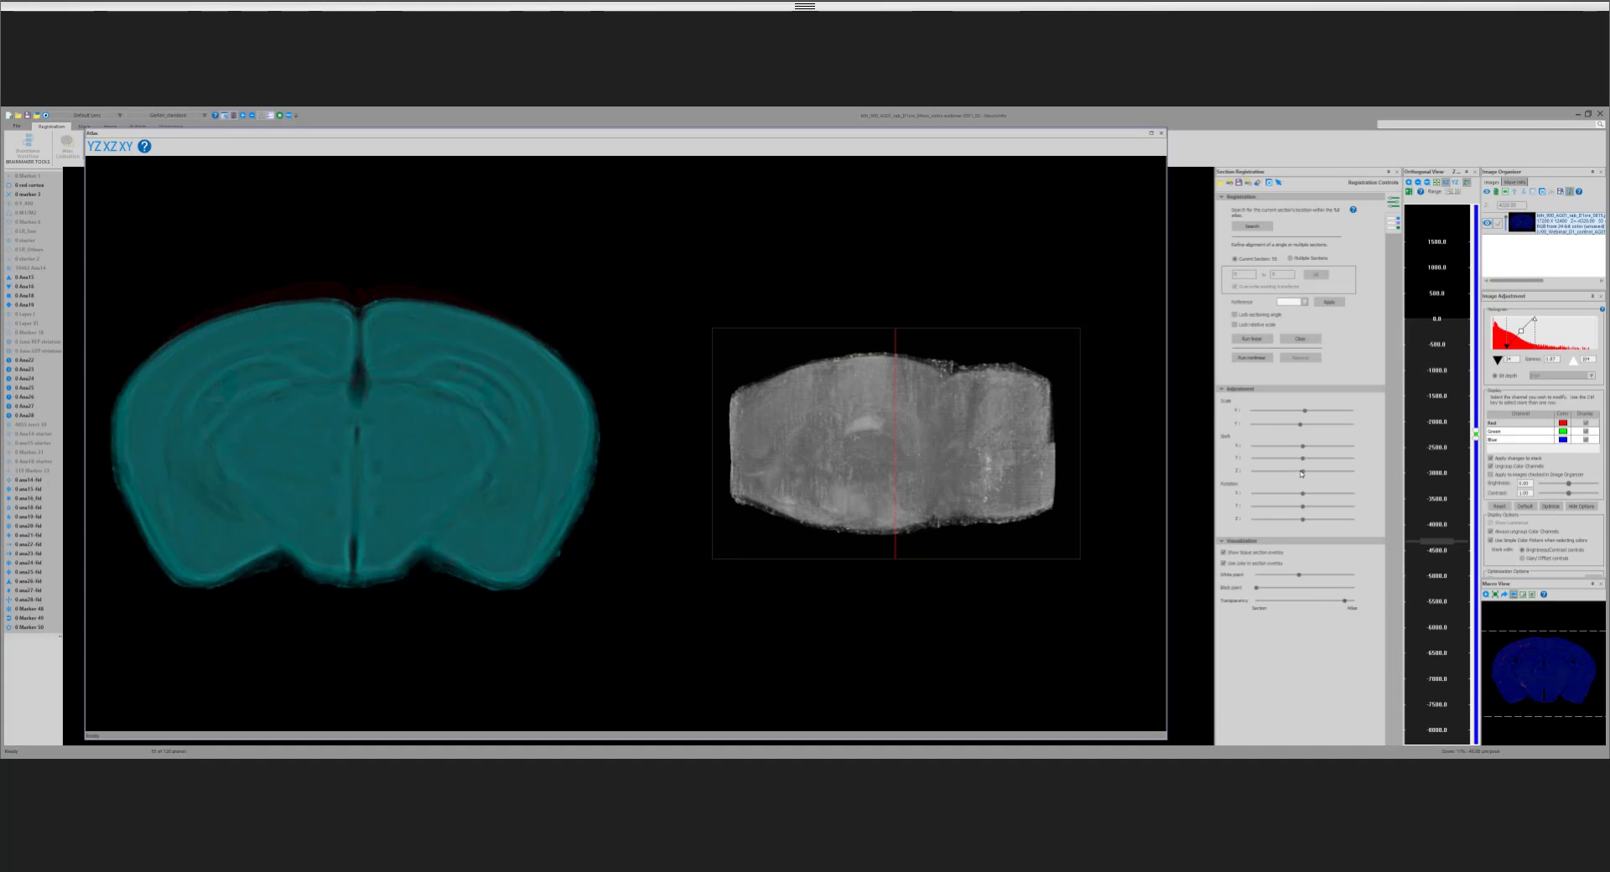
drag(1301, 474, 1295, 478)
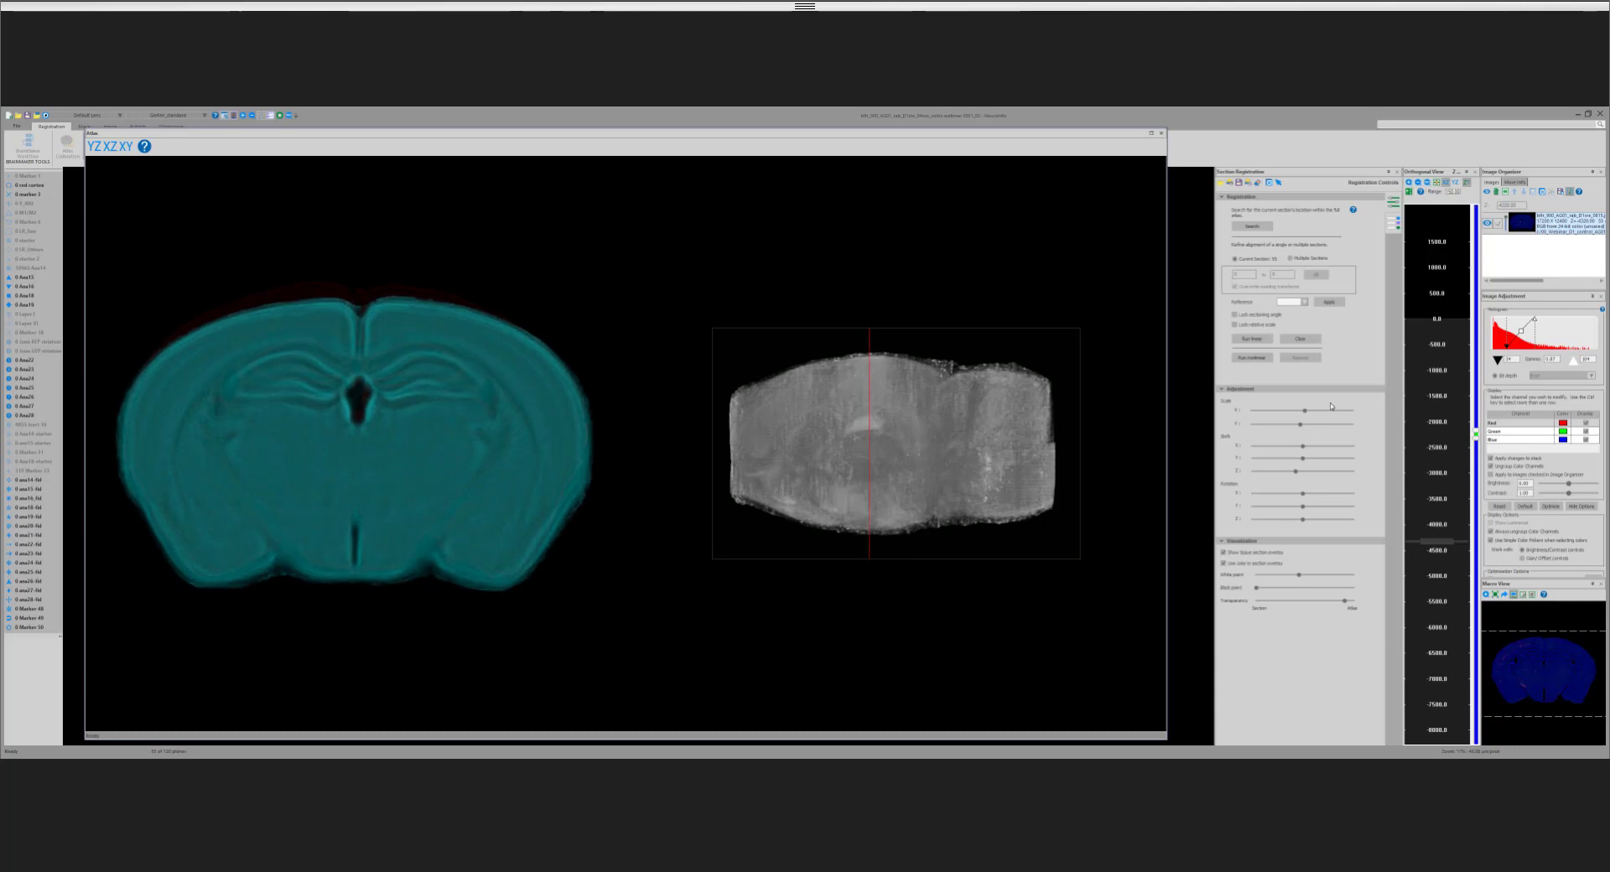
click(1252, 340)
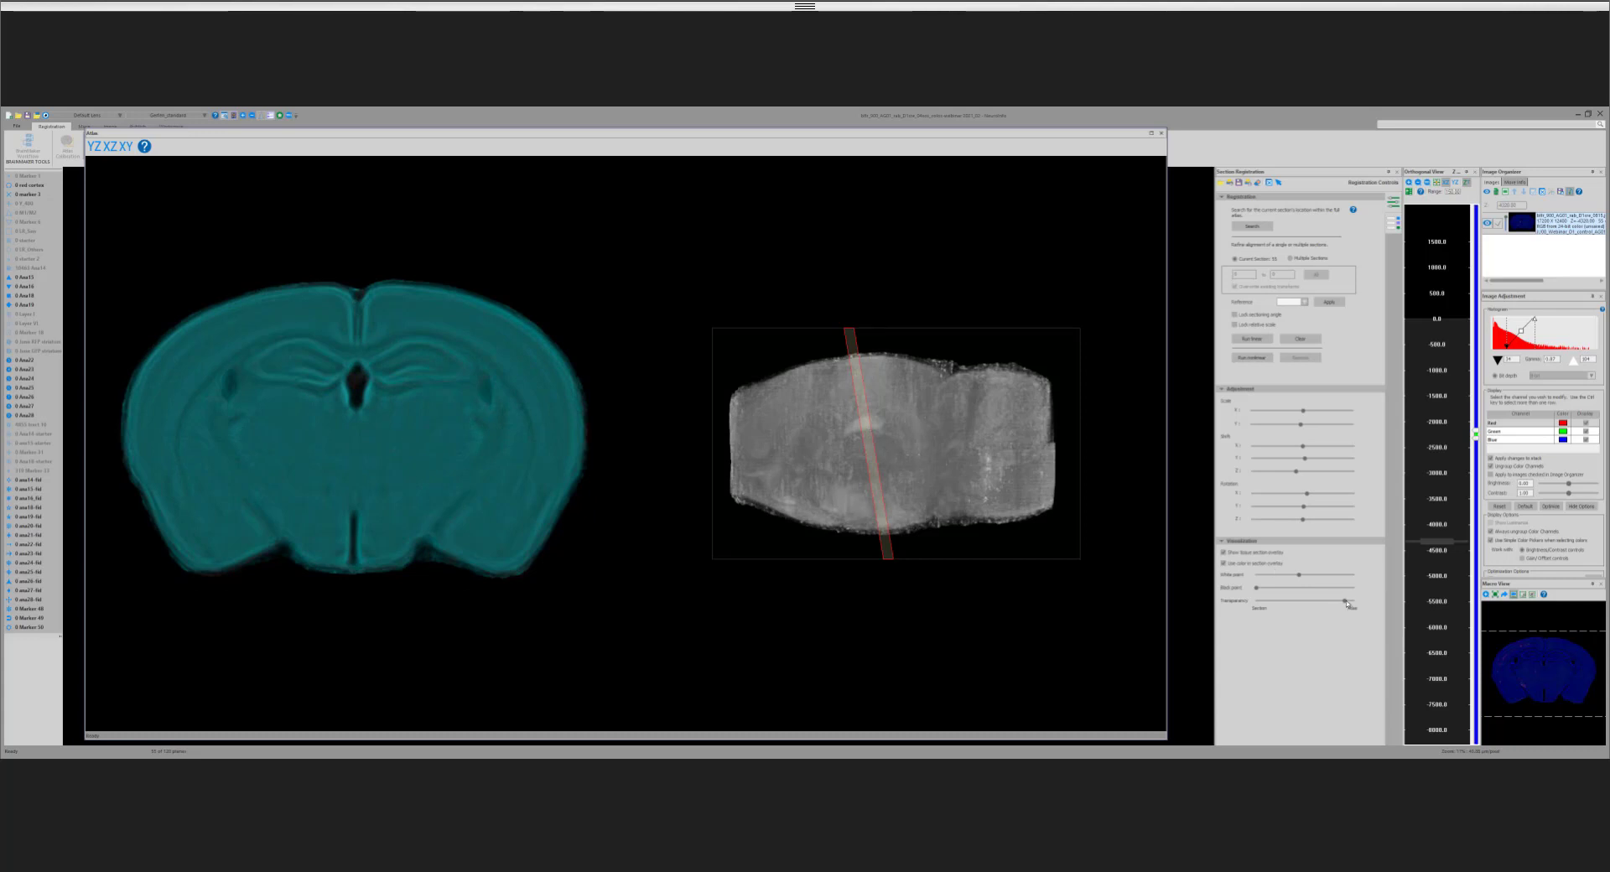
mouse_move(1345, 601)
mouse_down()
mouse_move(1293, 606)
mouse_move(1358, 610)
mouse_move(1333, 608)
mouse_up()
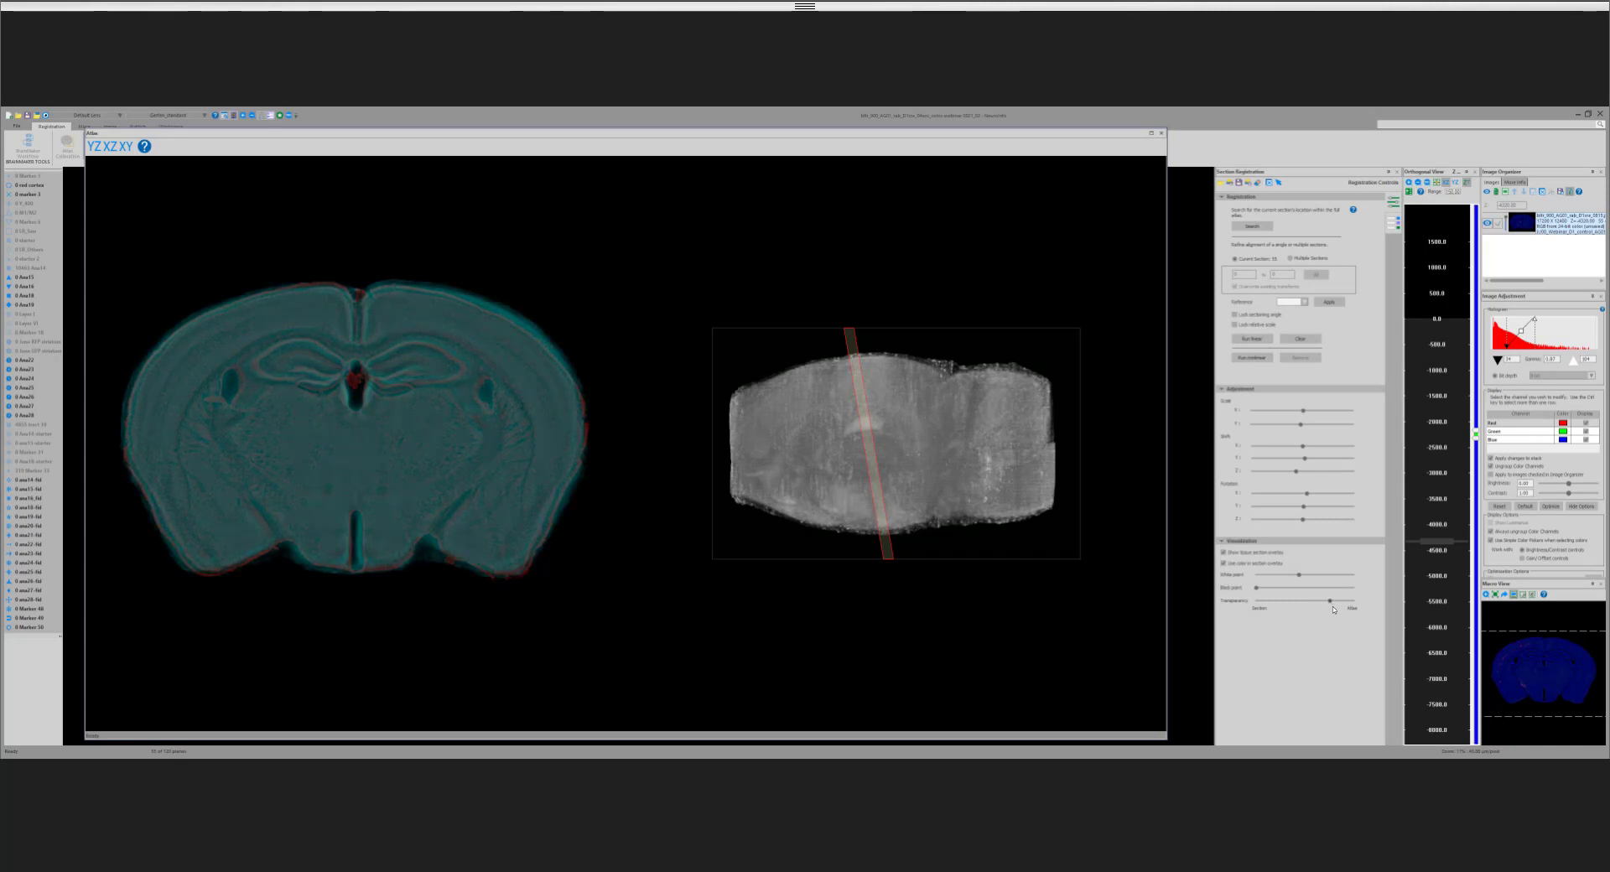
mouse_move(1340, 609)
mouse_down()
mouse_move(1284, 606)
mouse_move(1315, 611)
mouse_up()
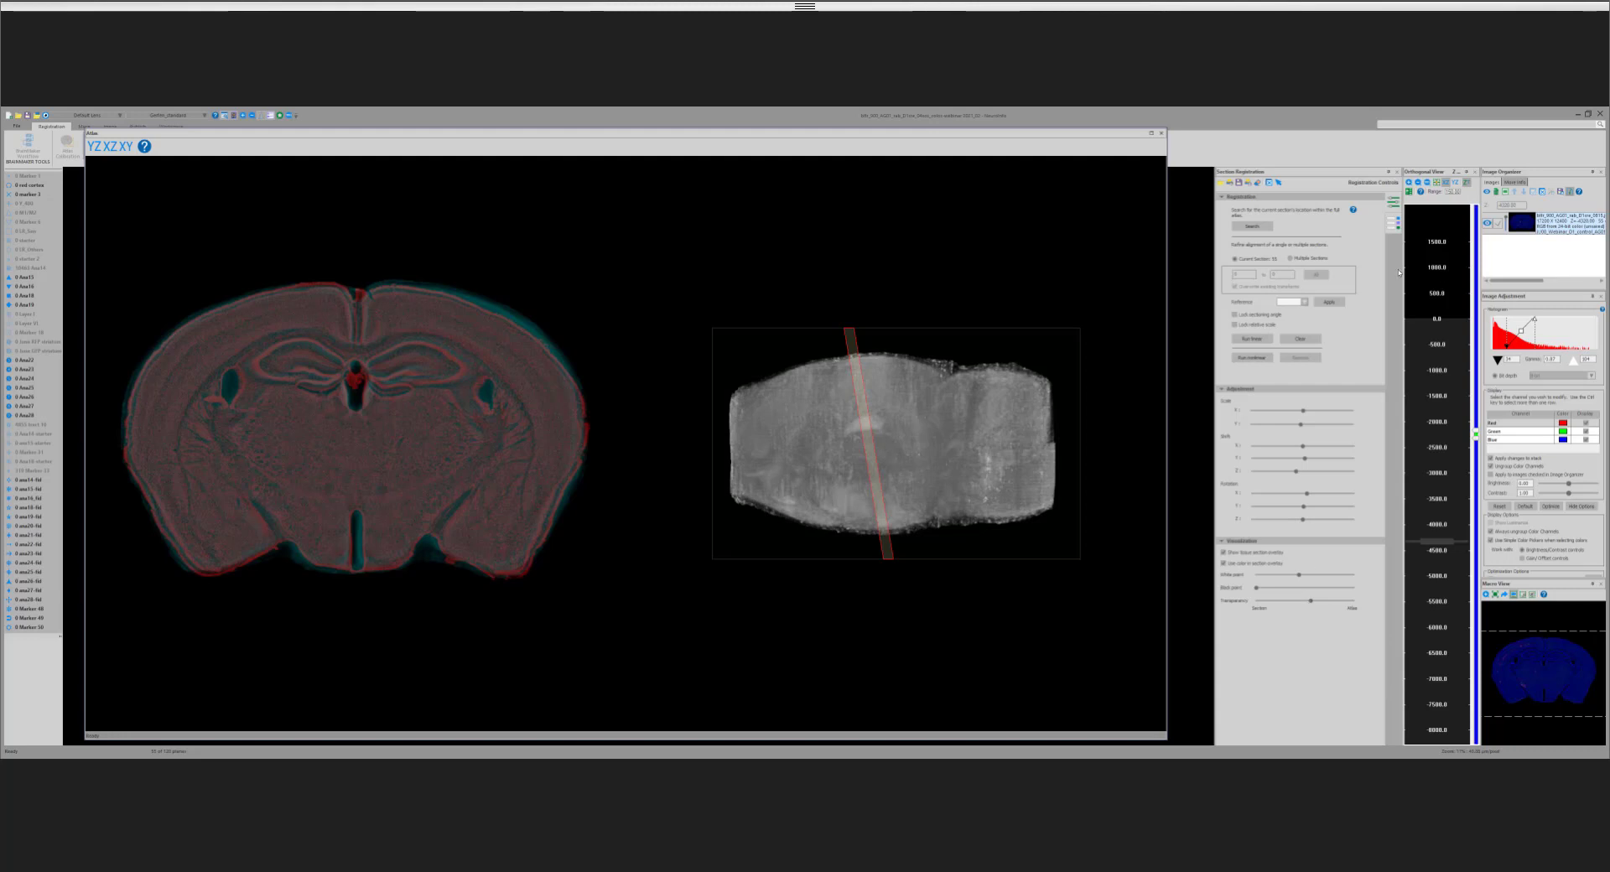
Step: Set the reference section for the registration, and go to the more rostral sections near −1200 and −1600
click(1302, 302)
click(1297, 316)
right_click(1440, 383)
click(1457, 386)
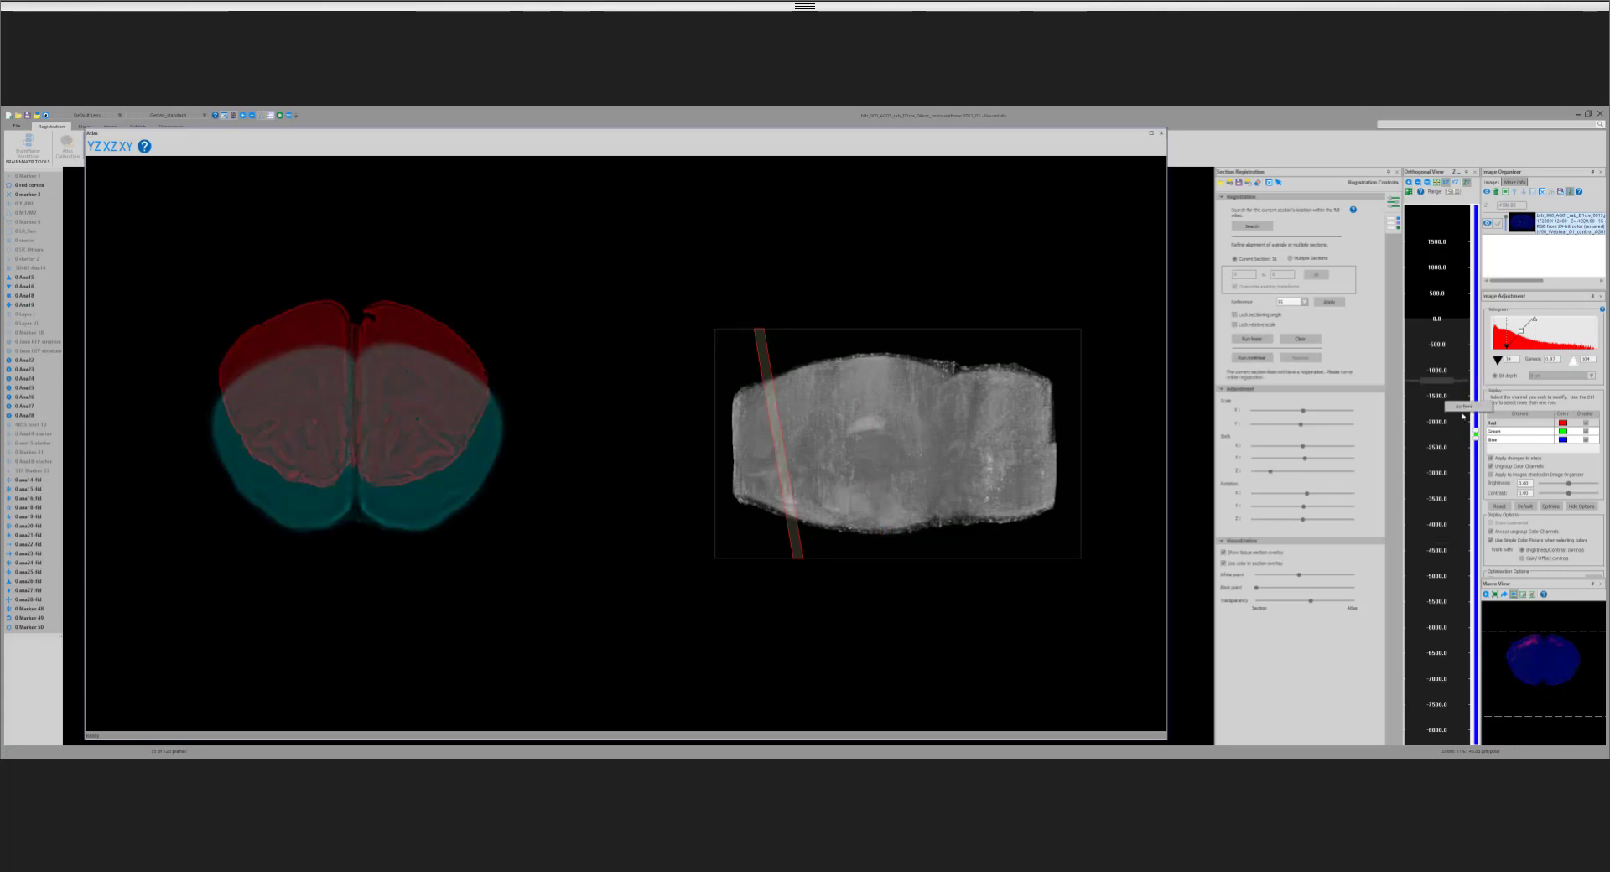
click(1449, 407)
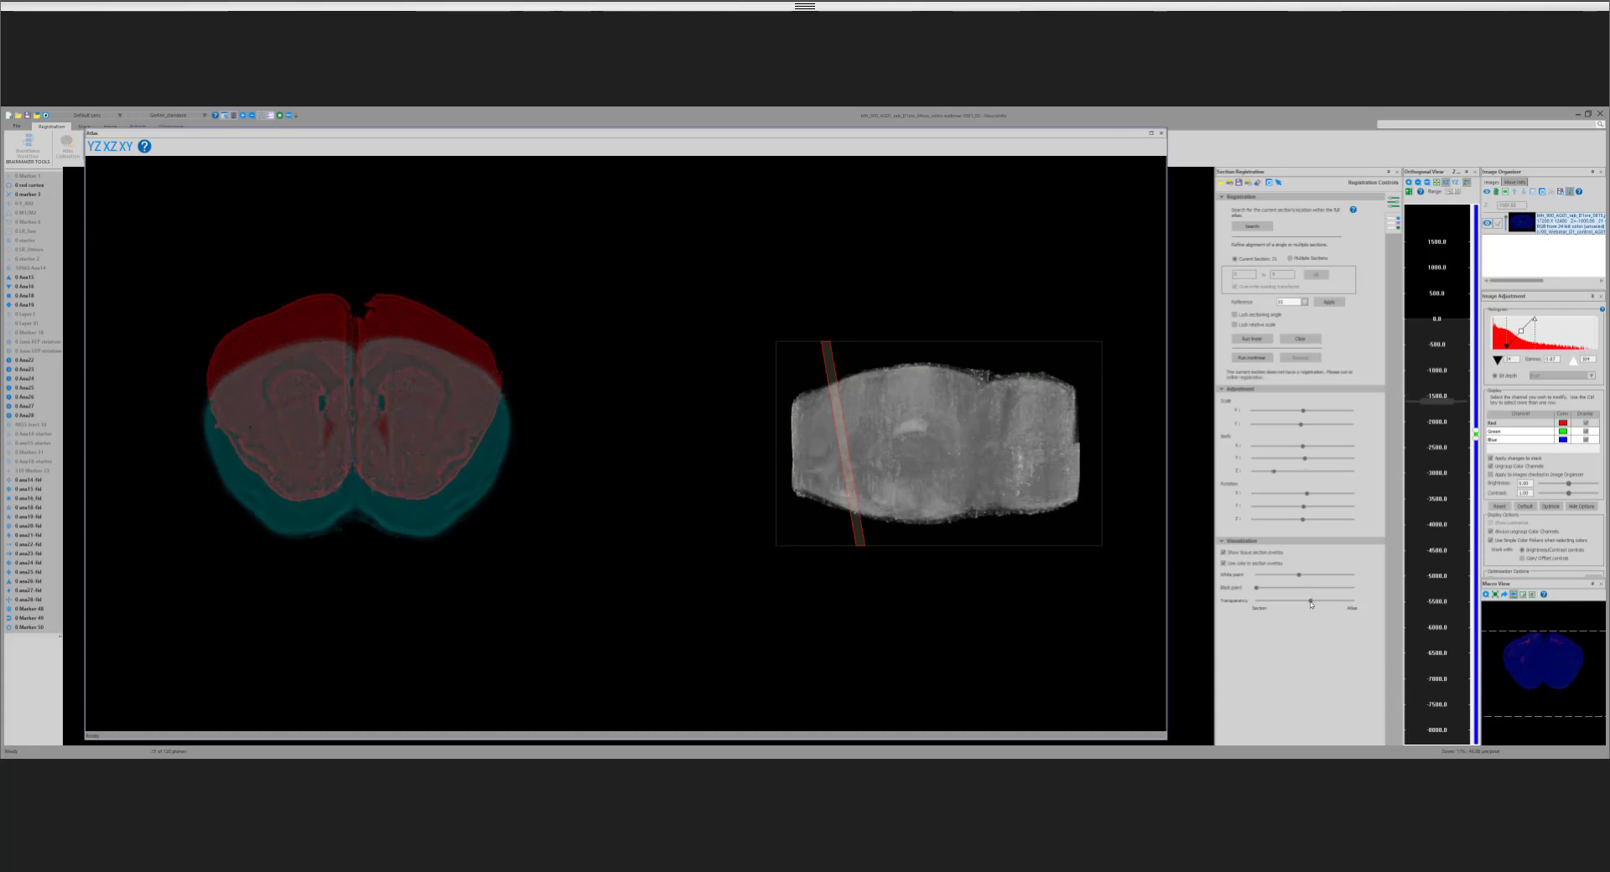
Step: Go to the section near −1800 and shift the atlas along Y to fit its outline, comparing section and atlas at different transparencies
mouse_move(1311, 603)
mouse_down()
mouse_move(1350, 602)
mouse_move(1318, 601)
mouse_up()
click(1440, 414)
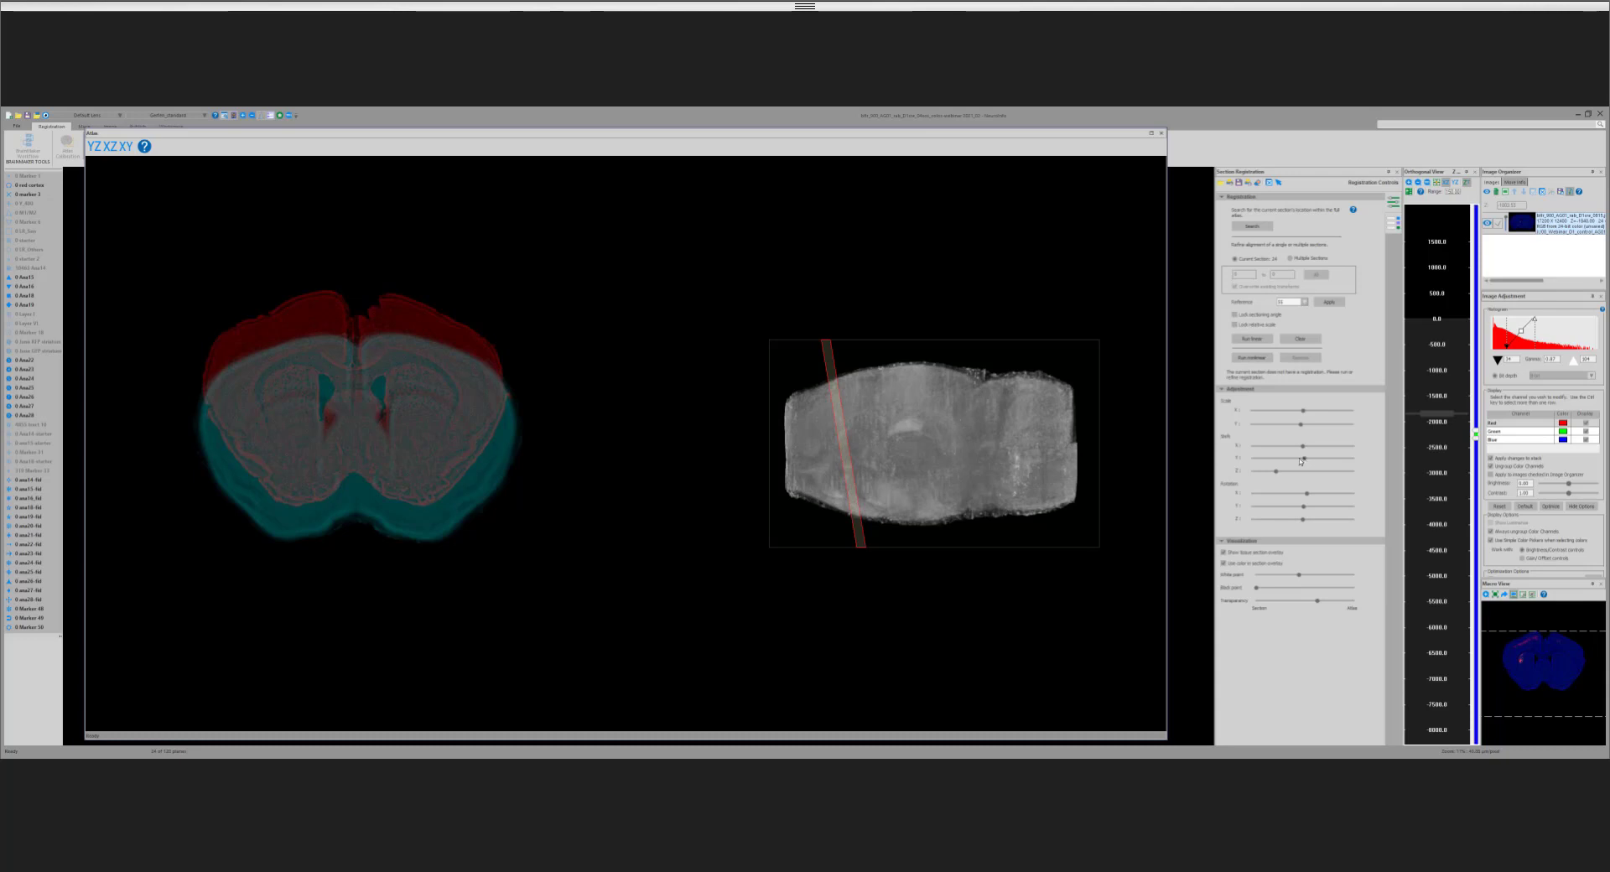
drag(1301, 460, 1314, 458)
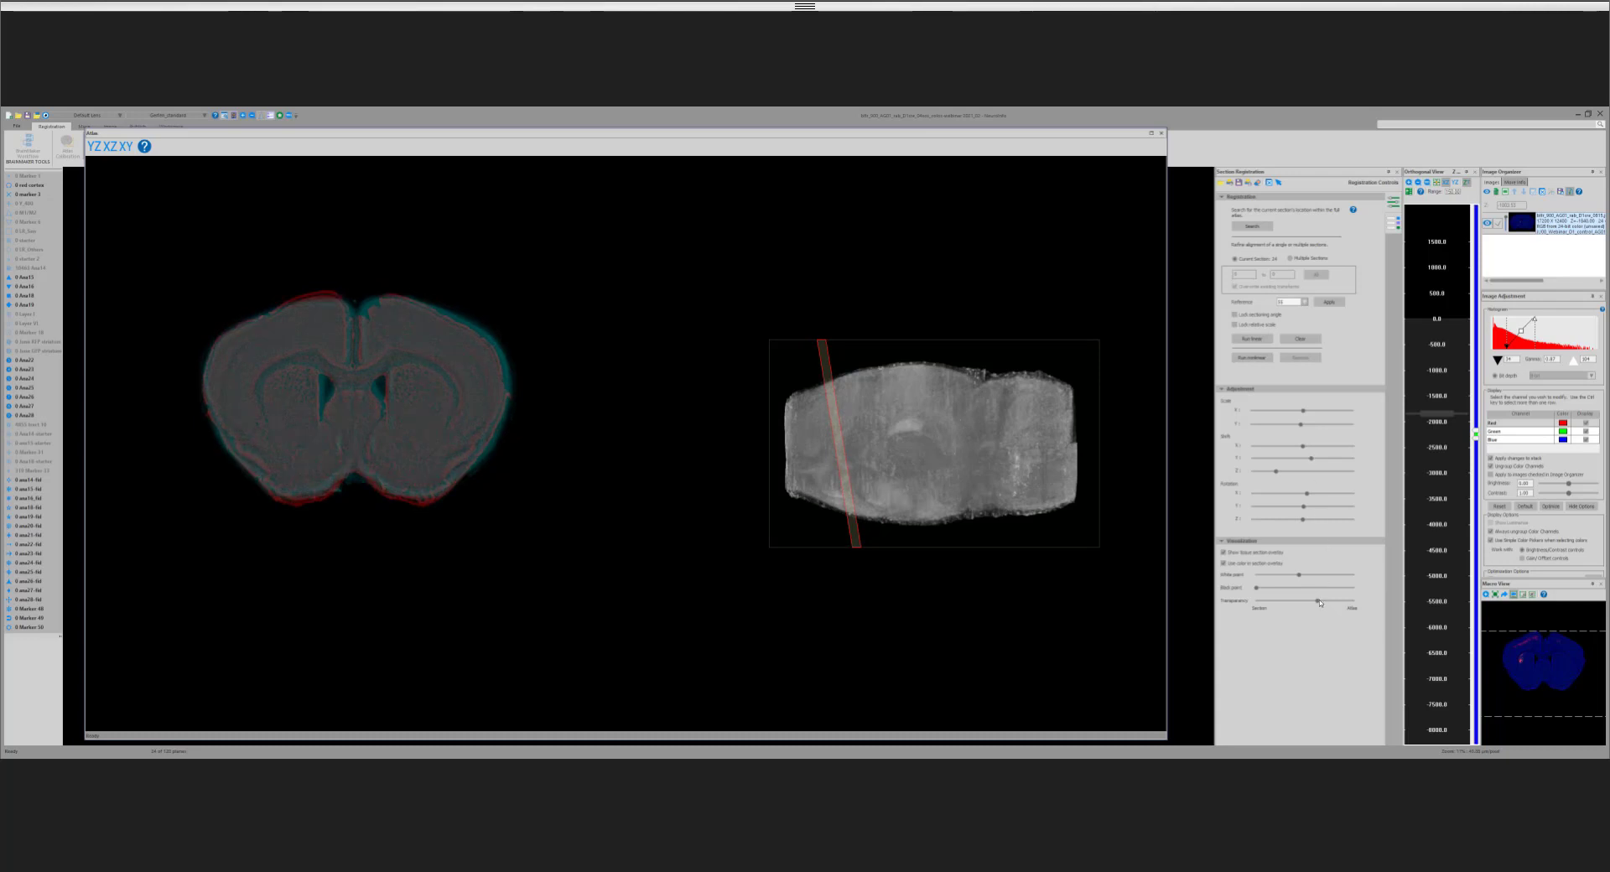
drag(1318, 601, 1324, 602)
click(1358, 609)
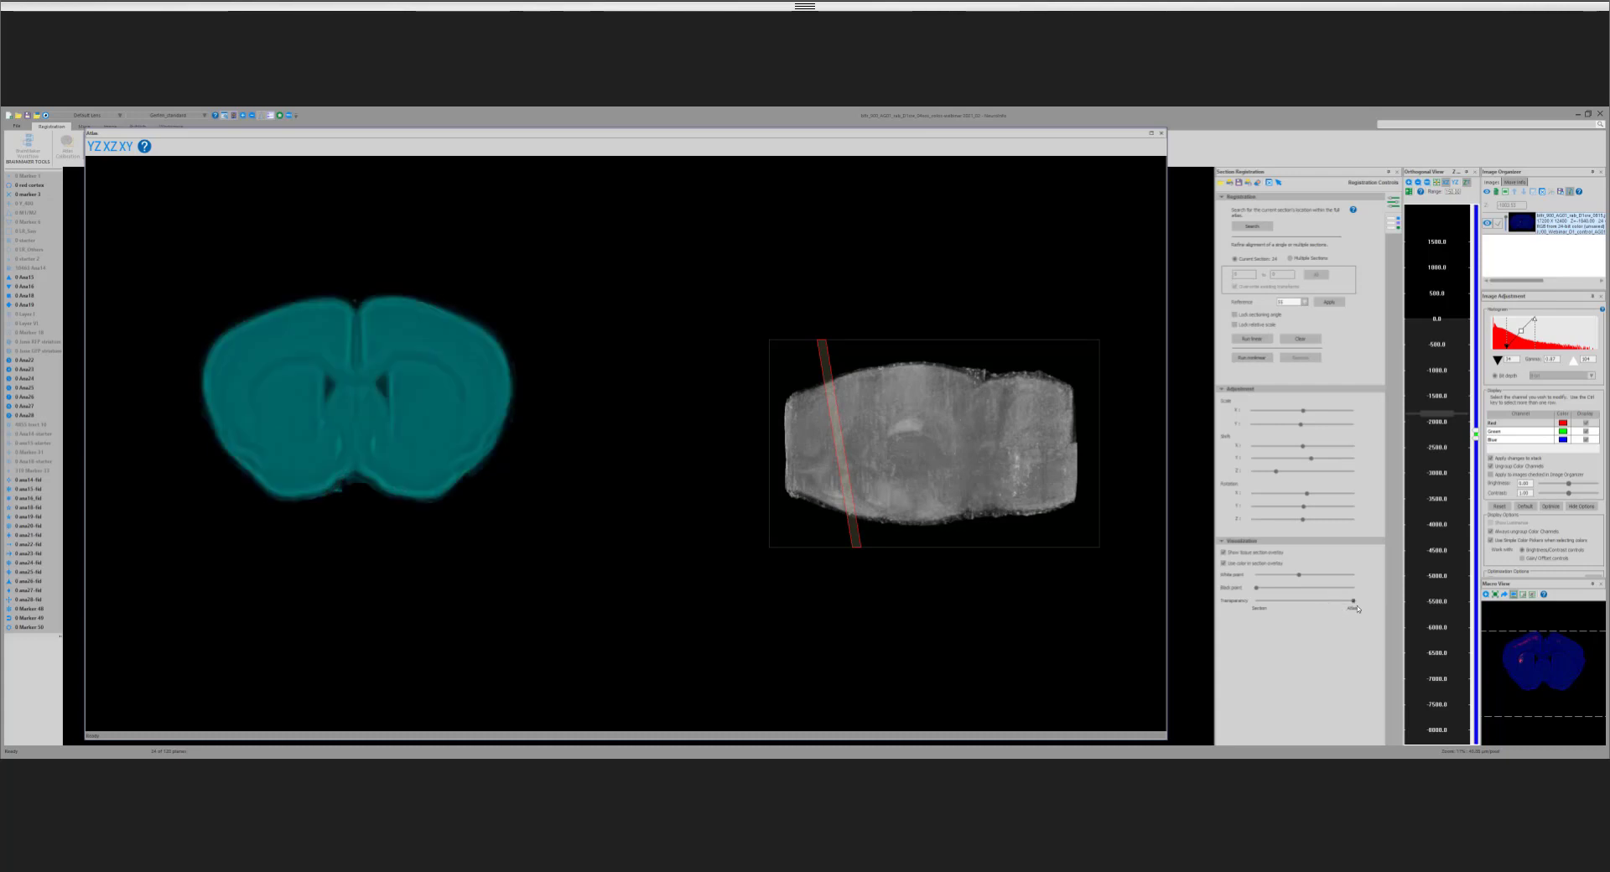
click(1332, 613)
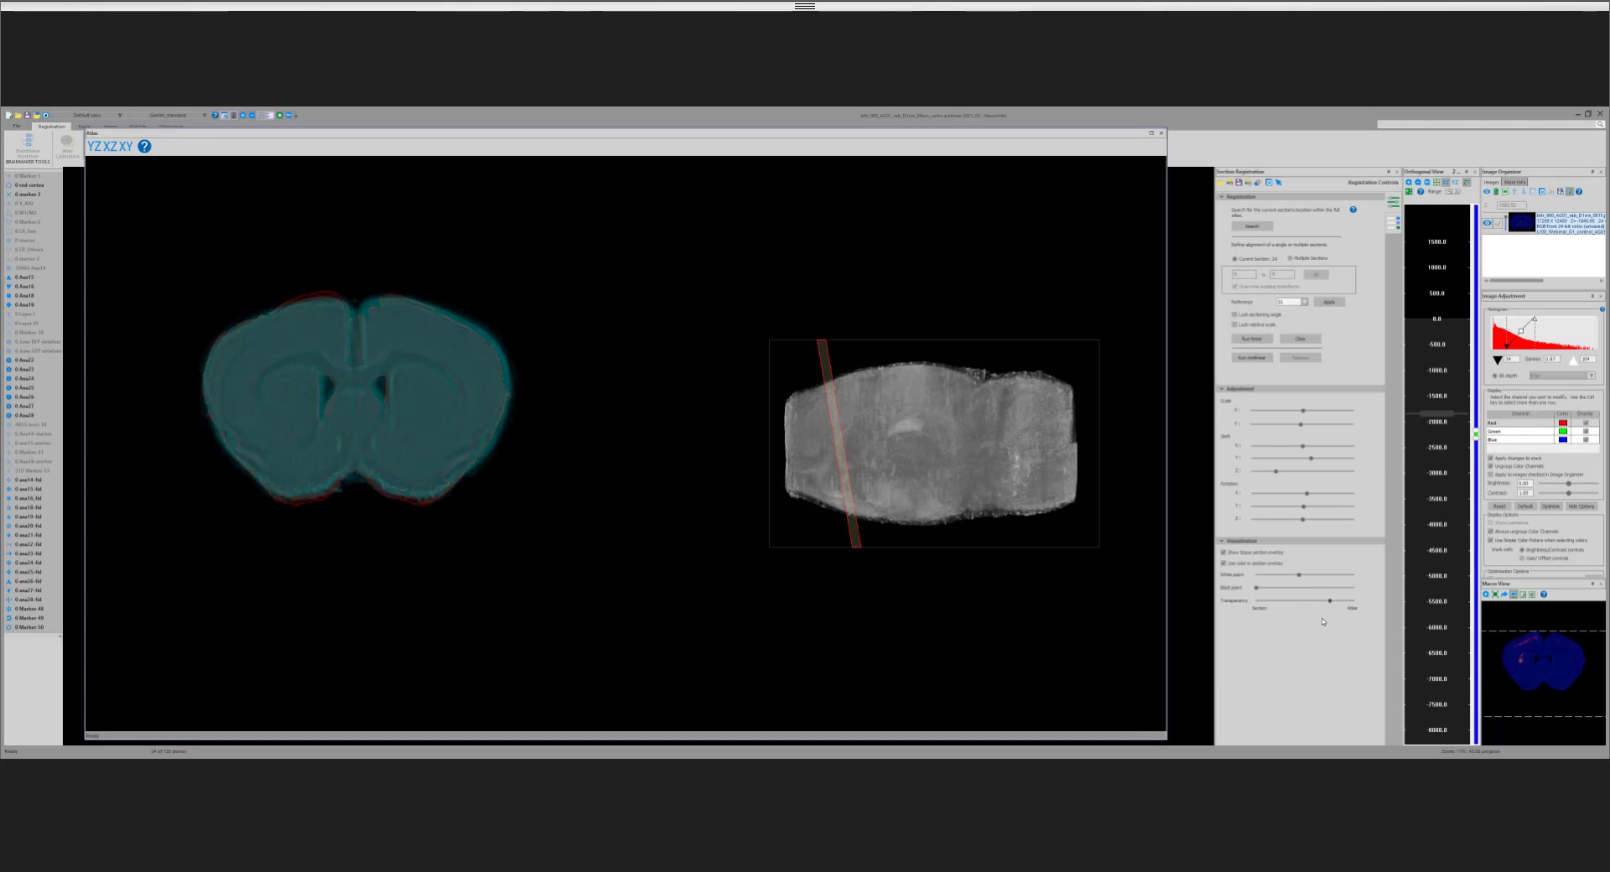
drag(1330, 600, 1299, 601)
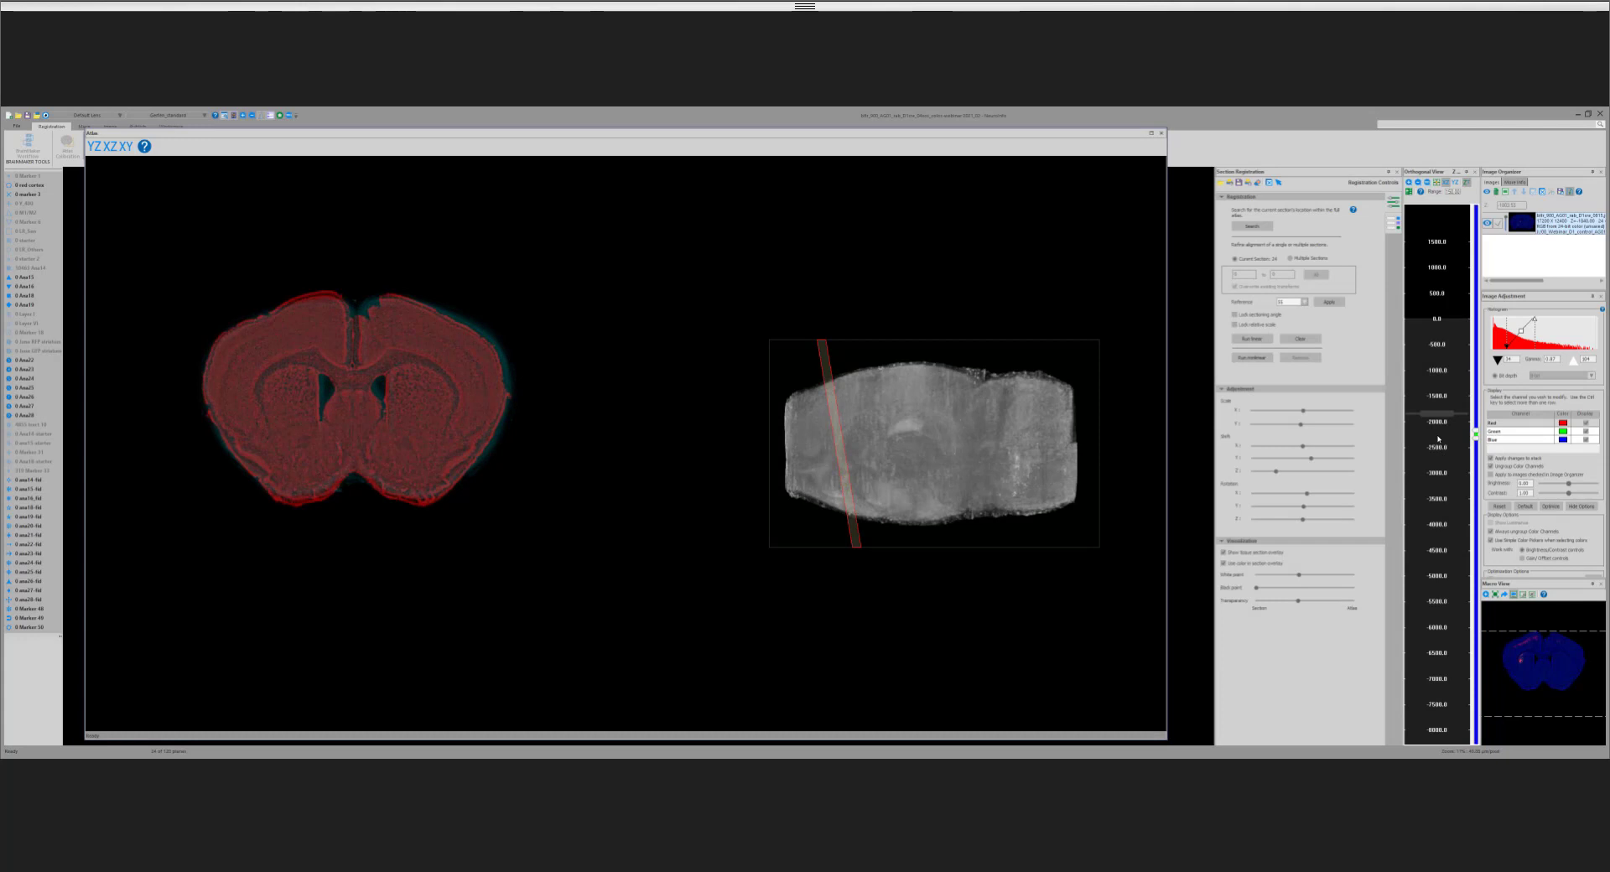
Step: Go to the section near −2300 and fine-tune the atlas's Y shift to fit its outline
click(1438, 437)
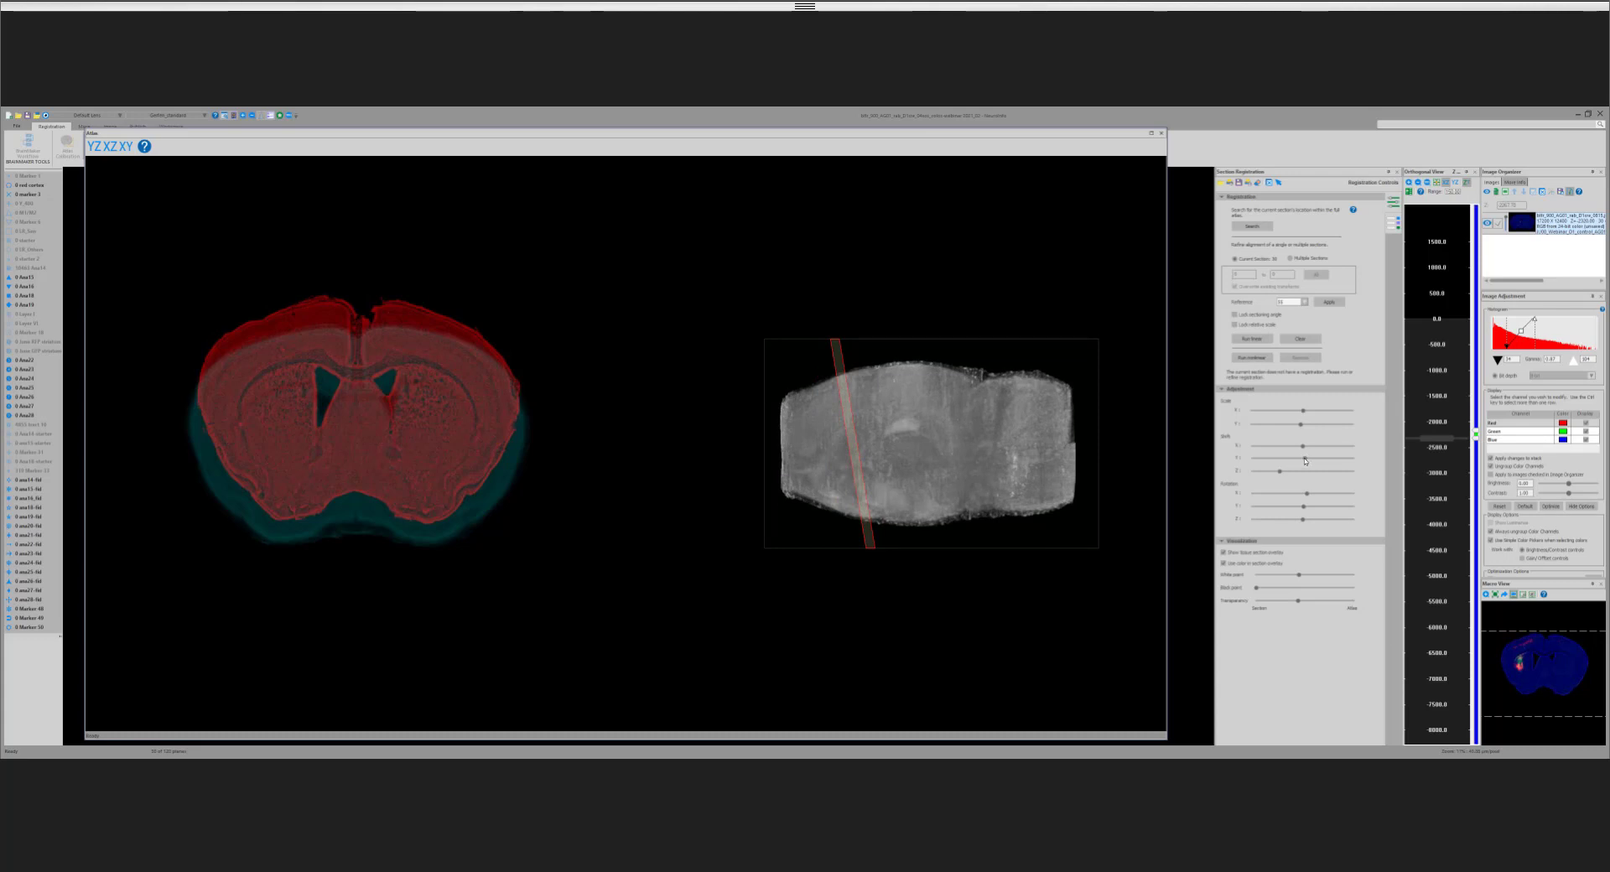
drag(1305, 460, 1311, 460)
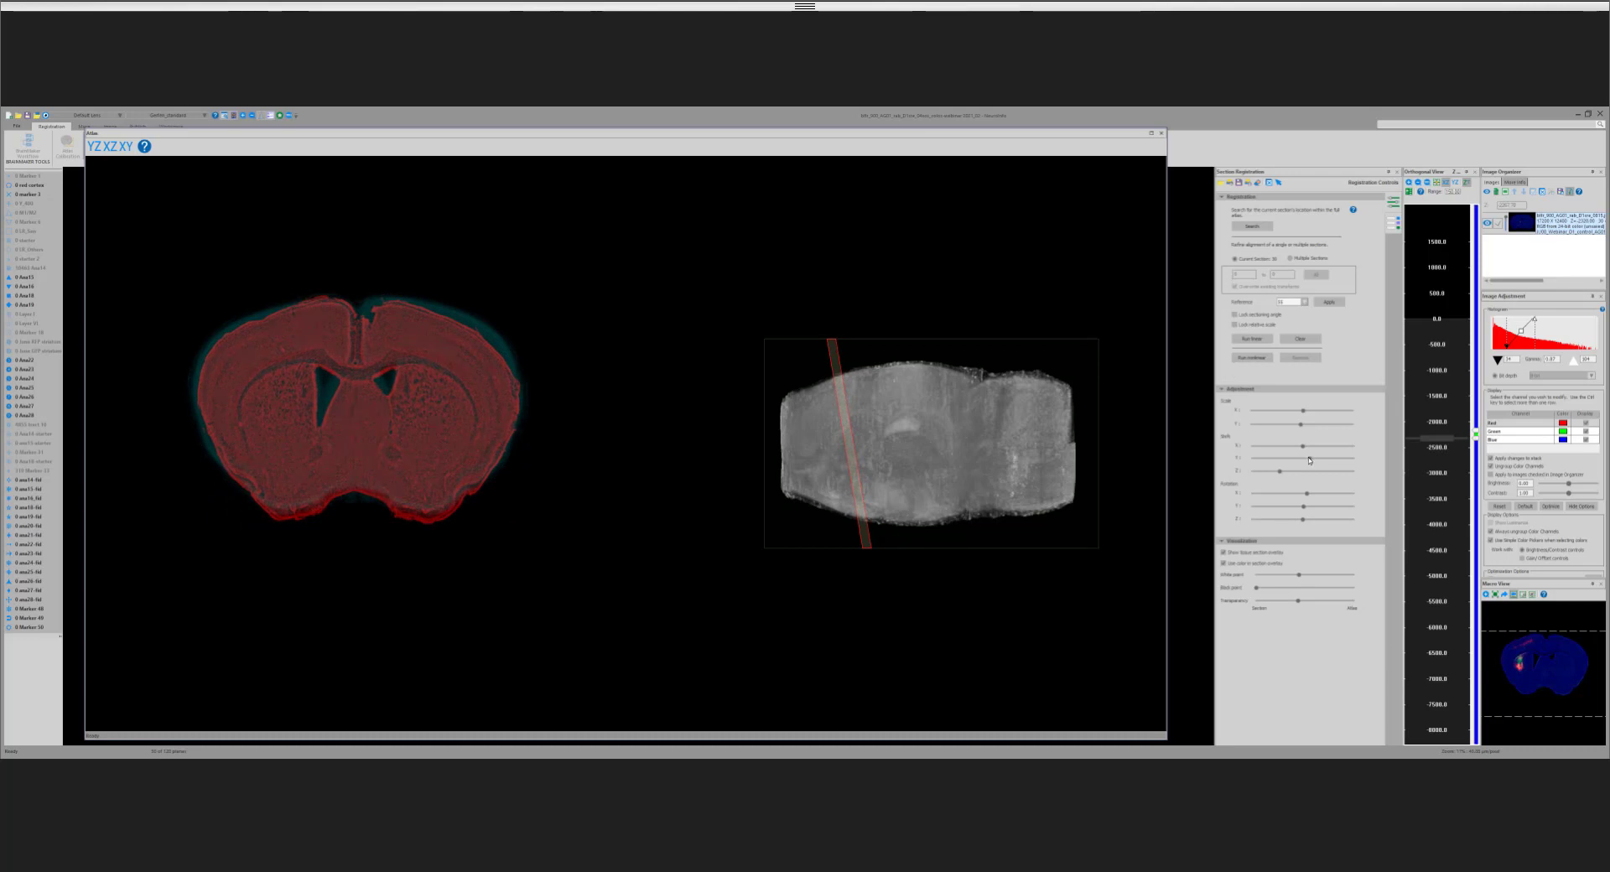
drag(1311, 460, 1309, 460)
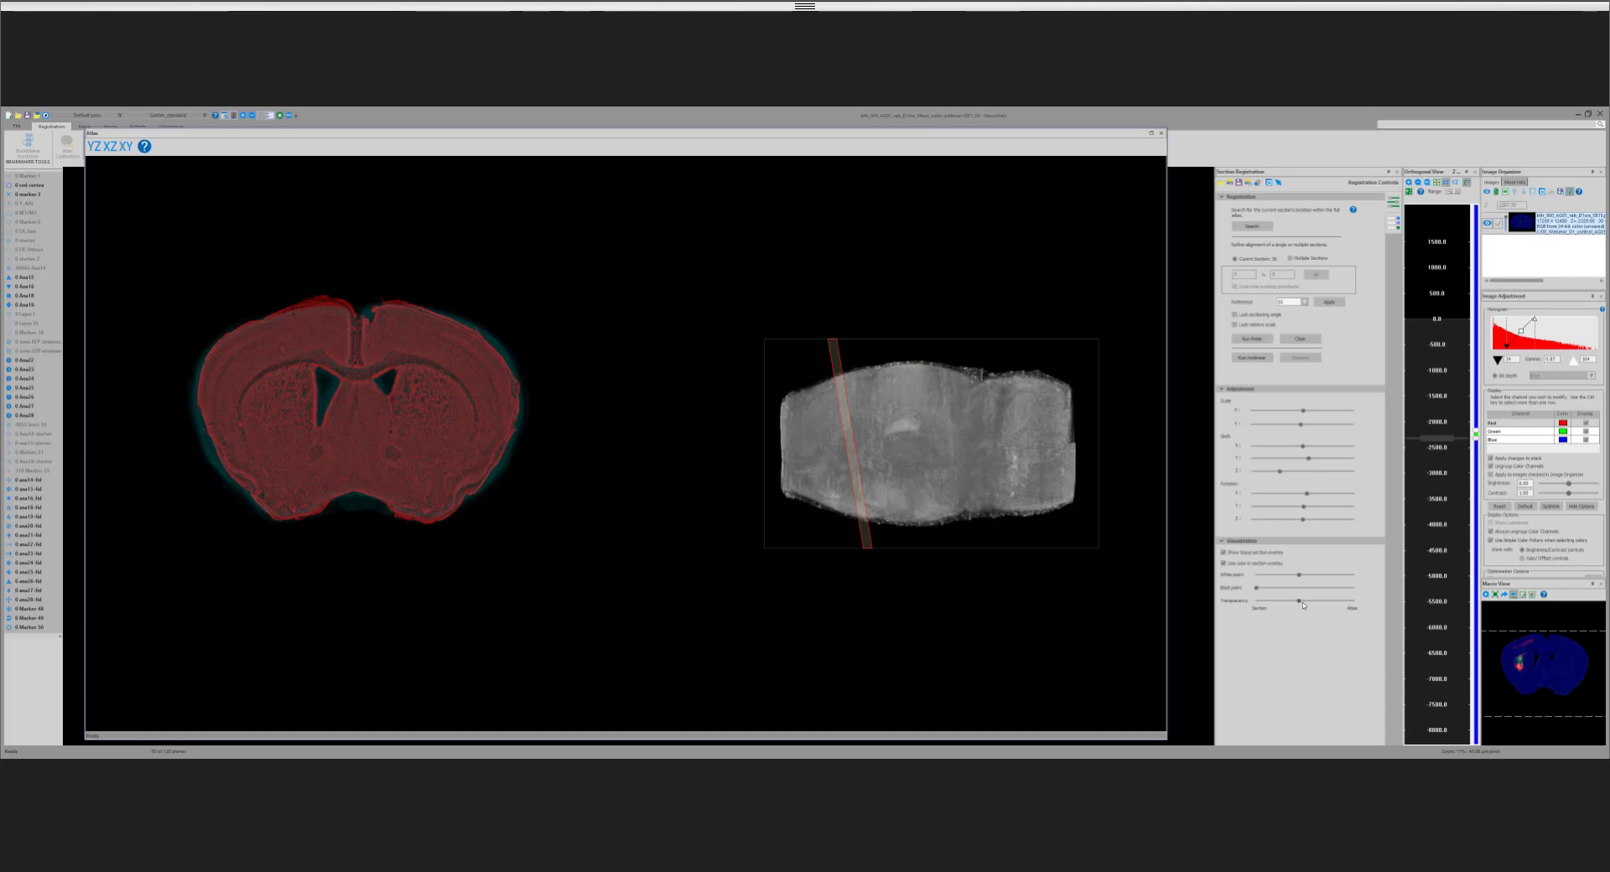
Step: Compare the outline and ventricles of the enlarged section with the atlas at different transparencies
mouse_move(1303, 604)
mouse_down()
mouse_move(1350, 613)
mouse_move(1313, 615)
mouse_up()
scroll(578, 506, up, 2)
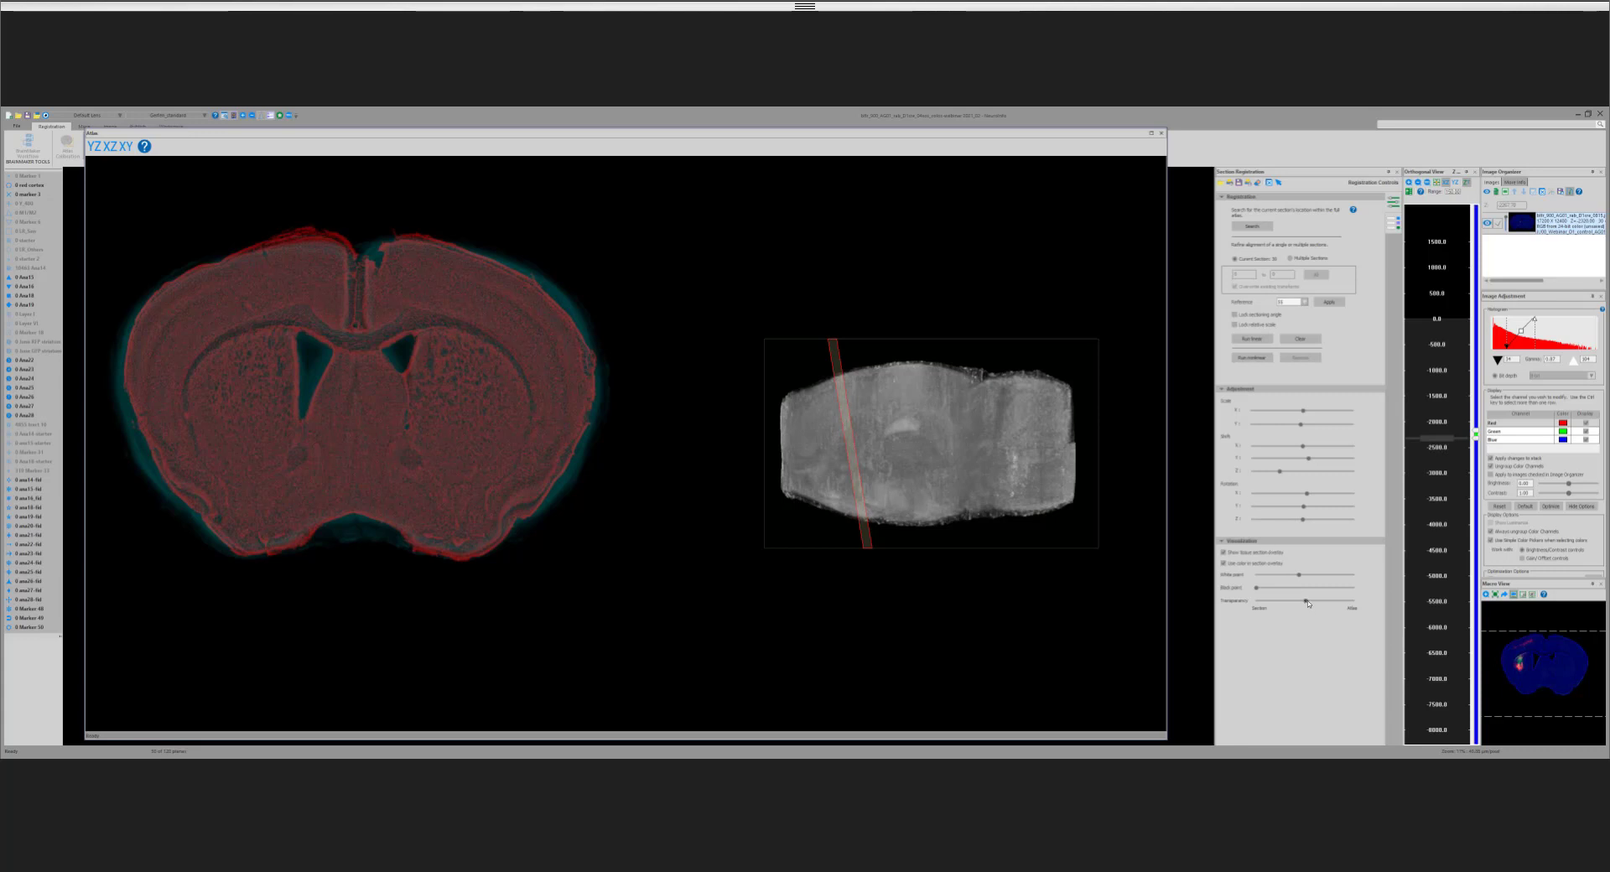
drag(1304, 603, 1336, 601)
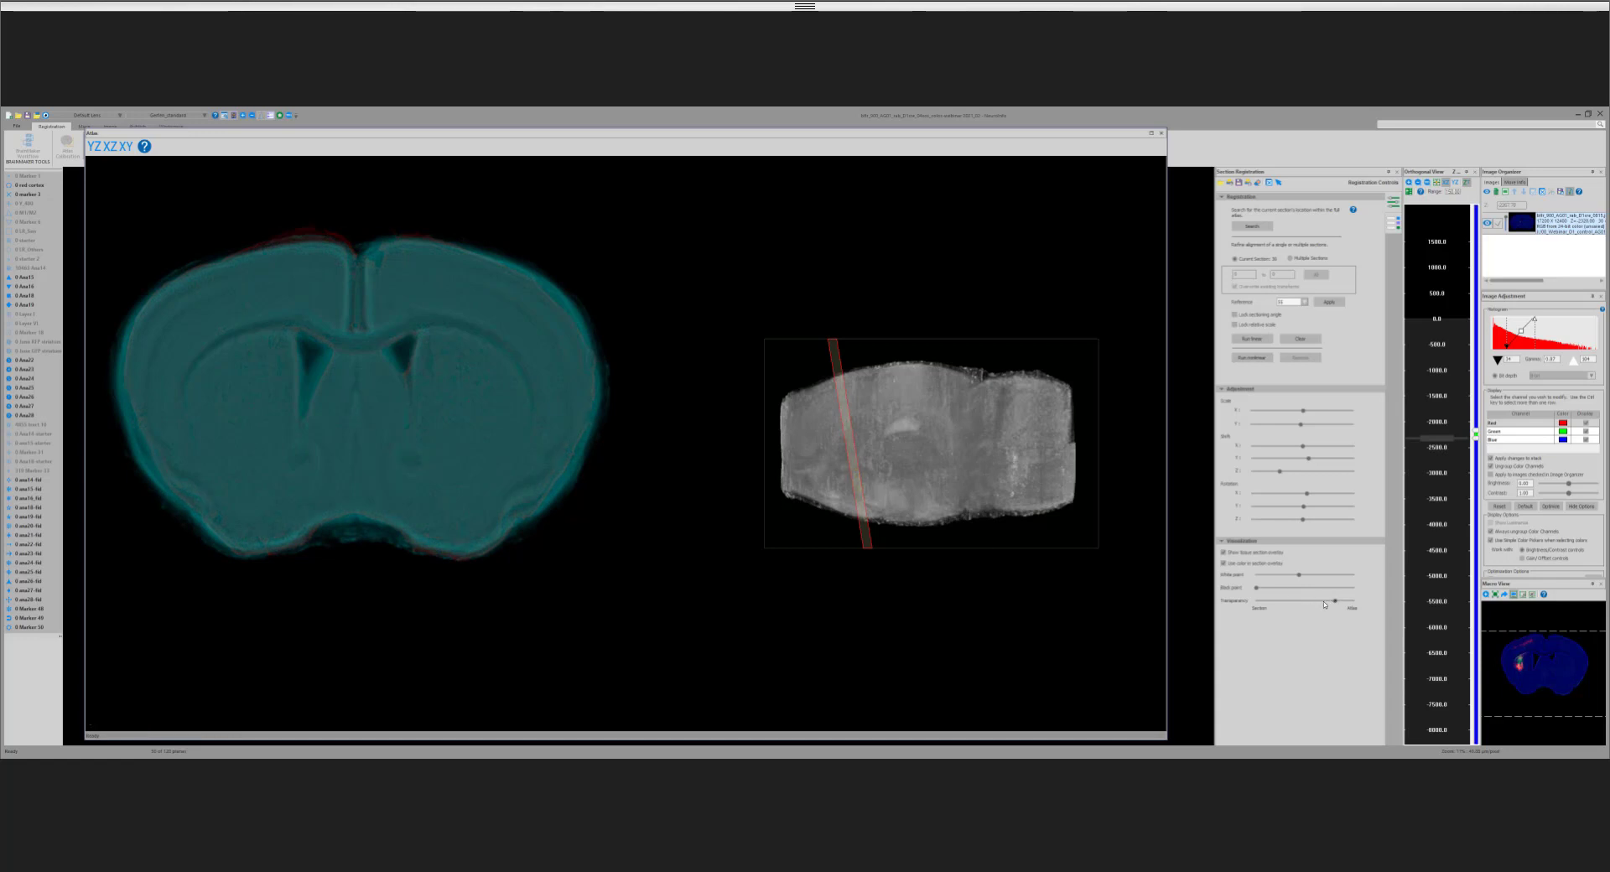
drag(1322, 603, 1294, 604)
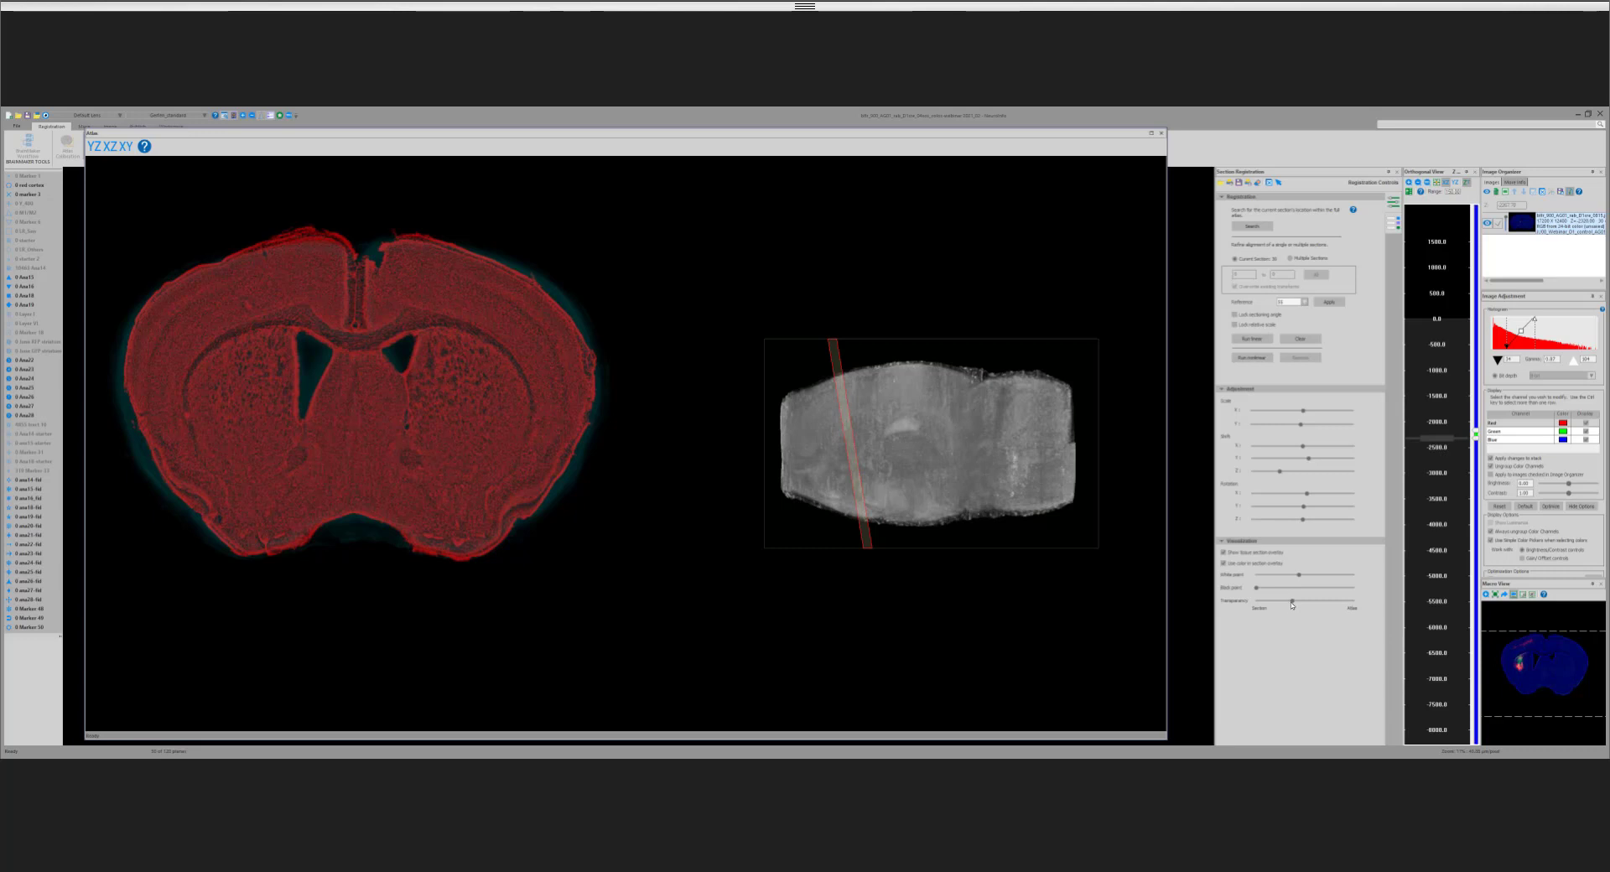
mouse_move(1294, 603)
mouse_down()
mouse_move(1321, 603)
mouse_move(1295, 602)
mouse_up()
Step: Go to the section near −3100 and shift the atlas slightly along Y to fit it, with the transparency slightly past midway
click(1437, 453)
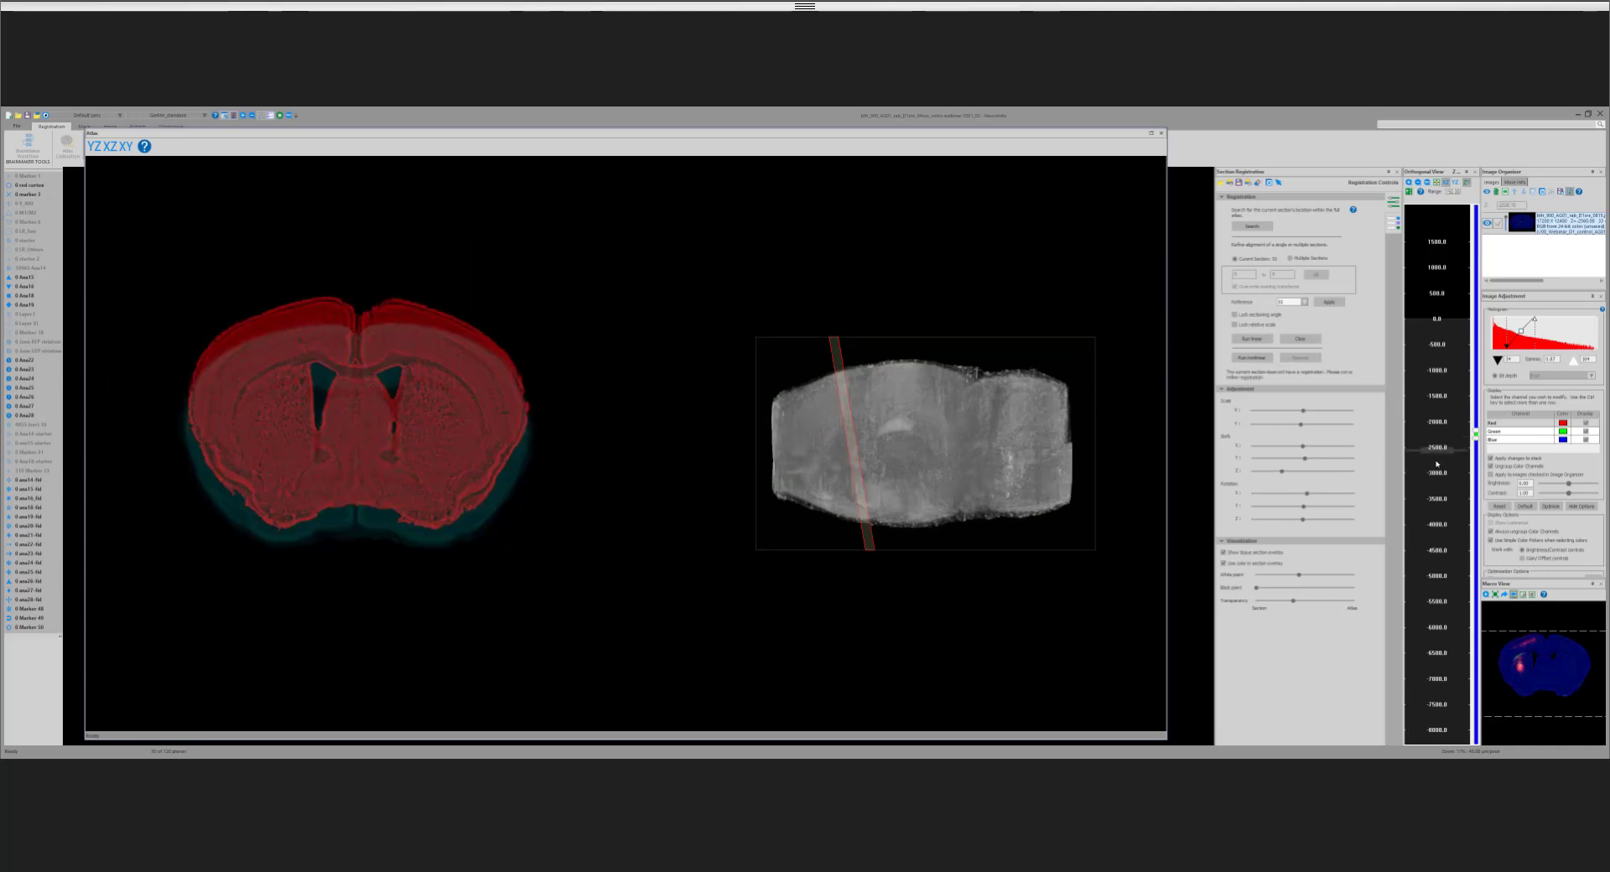
click(1437, 463)
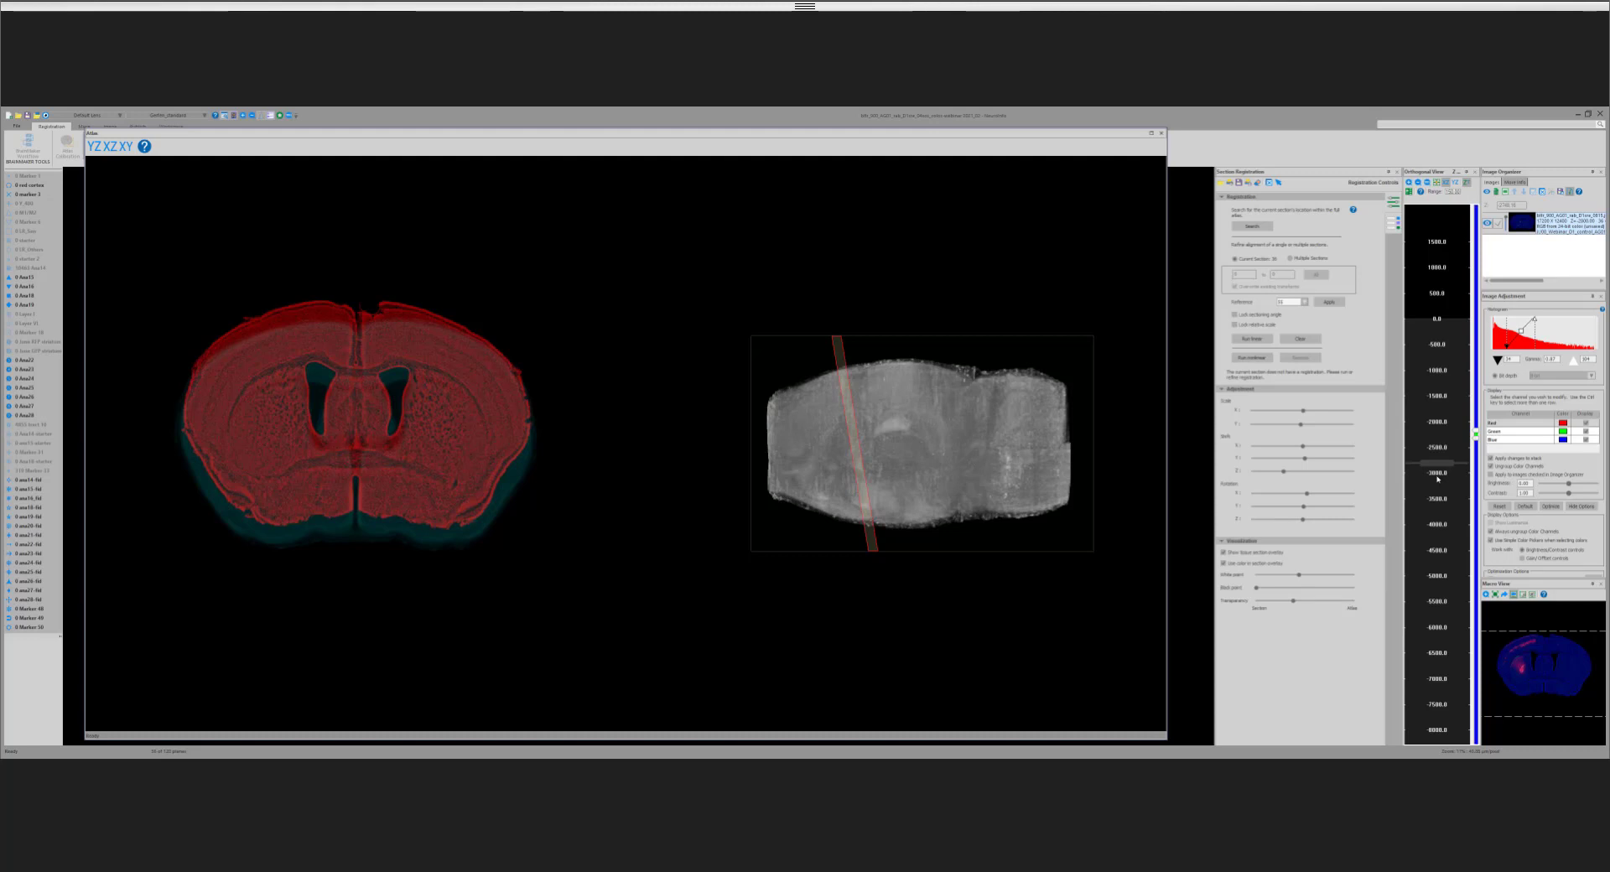
click(1453, 485)
click(1454, 483)
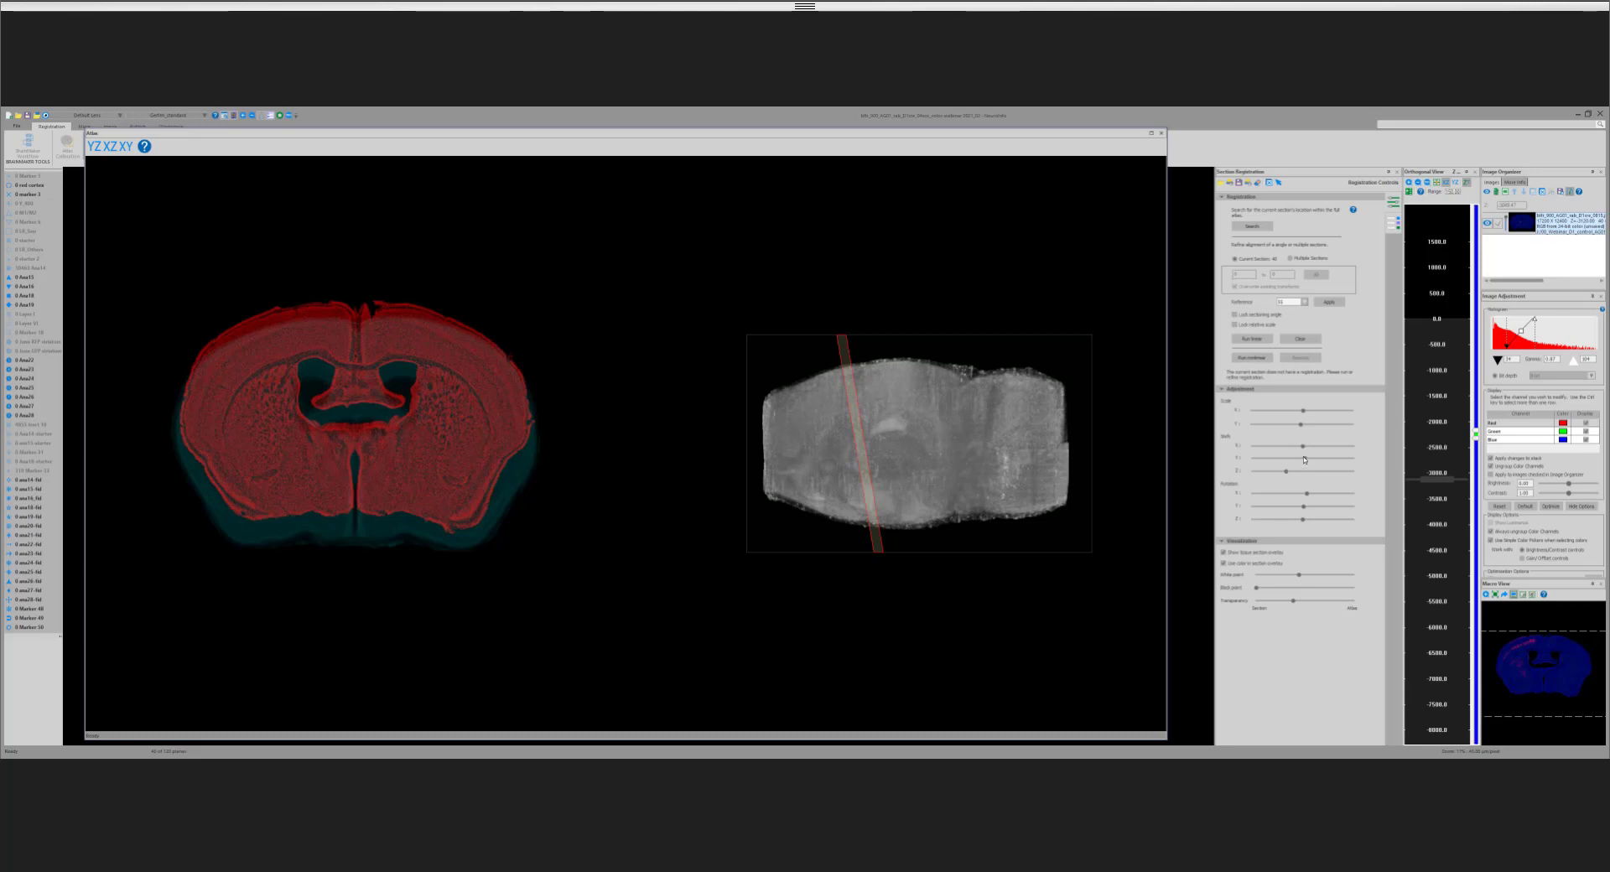
drag(1306, 460, 1307, 460)
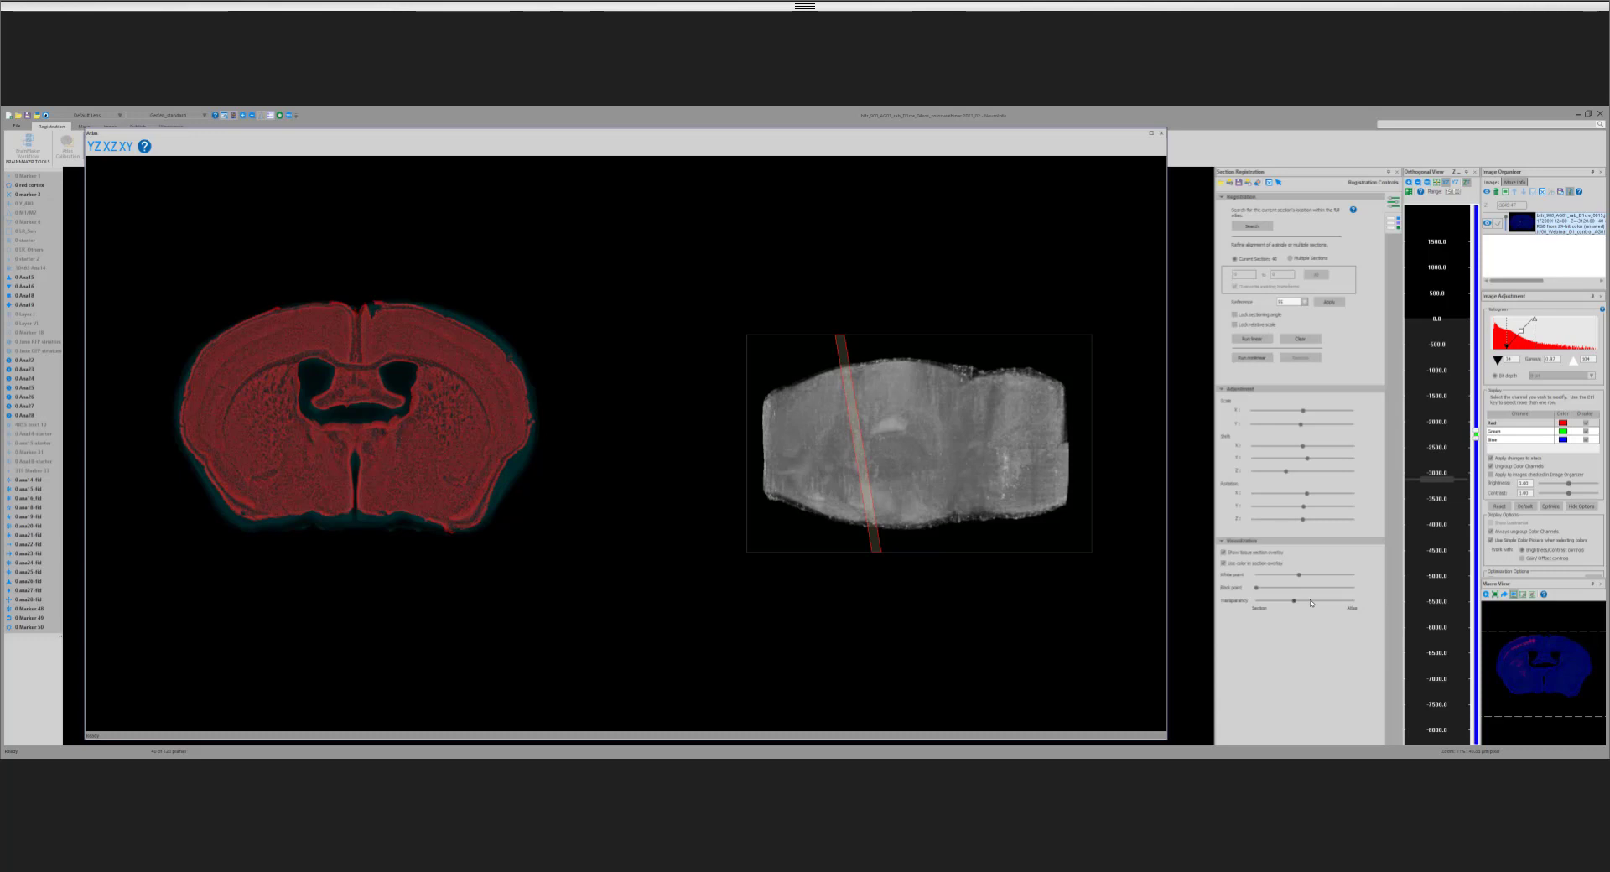
mouse_move(1311, 602)
mouse_down()
mouse_move(1346, 602)
mouse_move(1314, 610)
mouse_up()
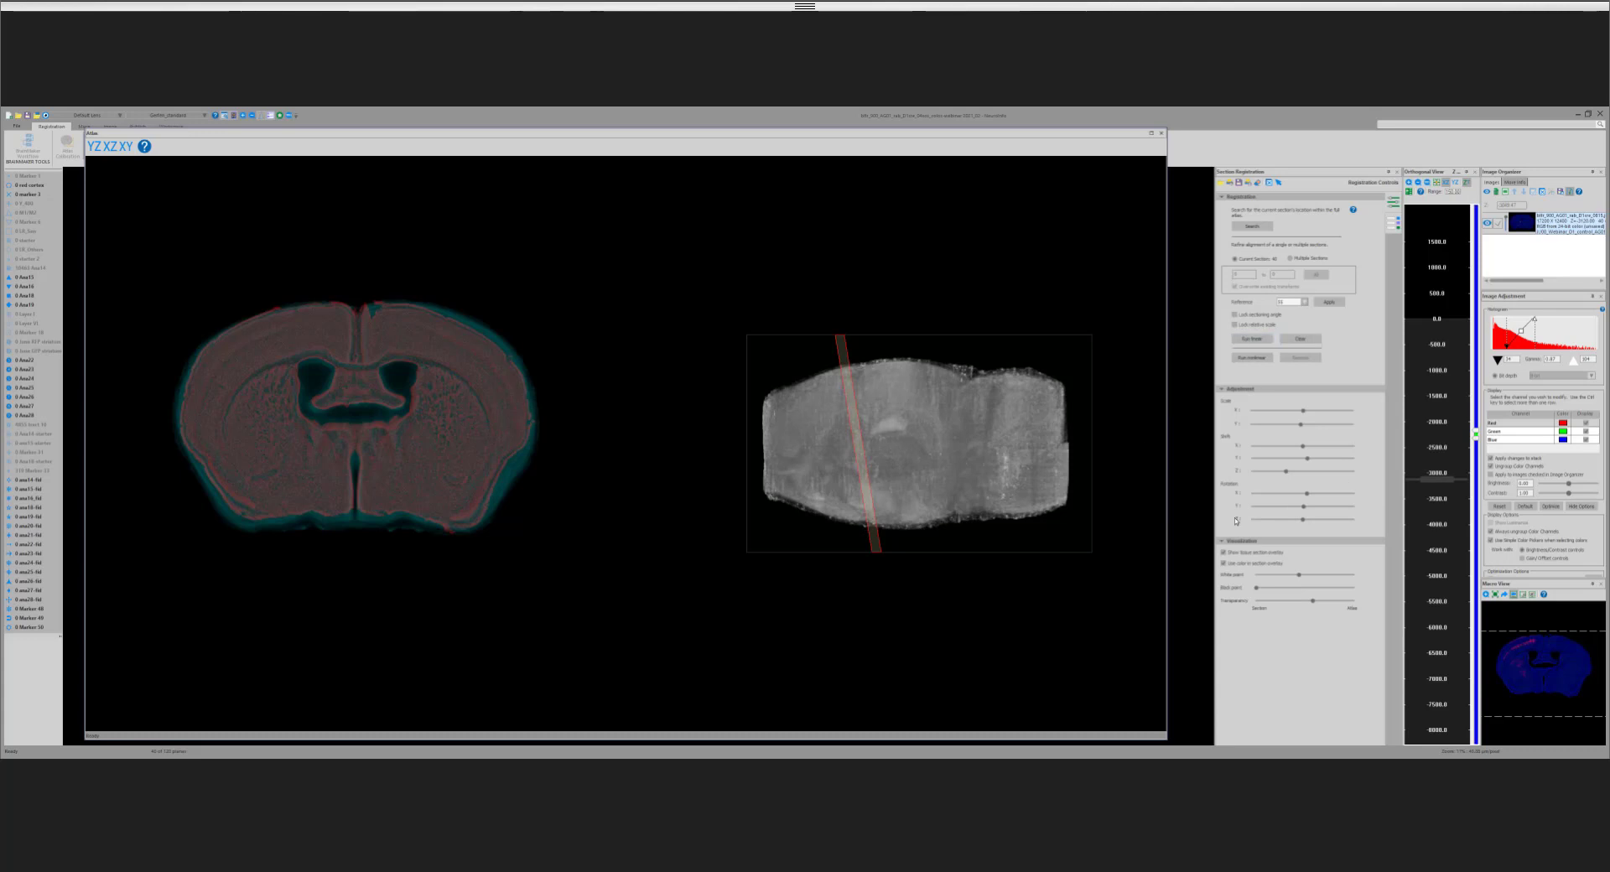
Step: Step caudally through the sections from about −3700 to −4500, examining how the atlas overlay matches each one
click(1459, 516)
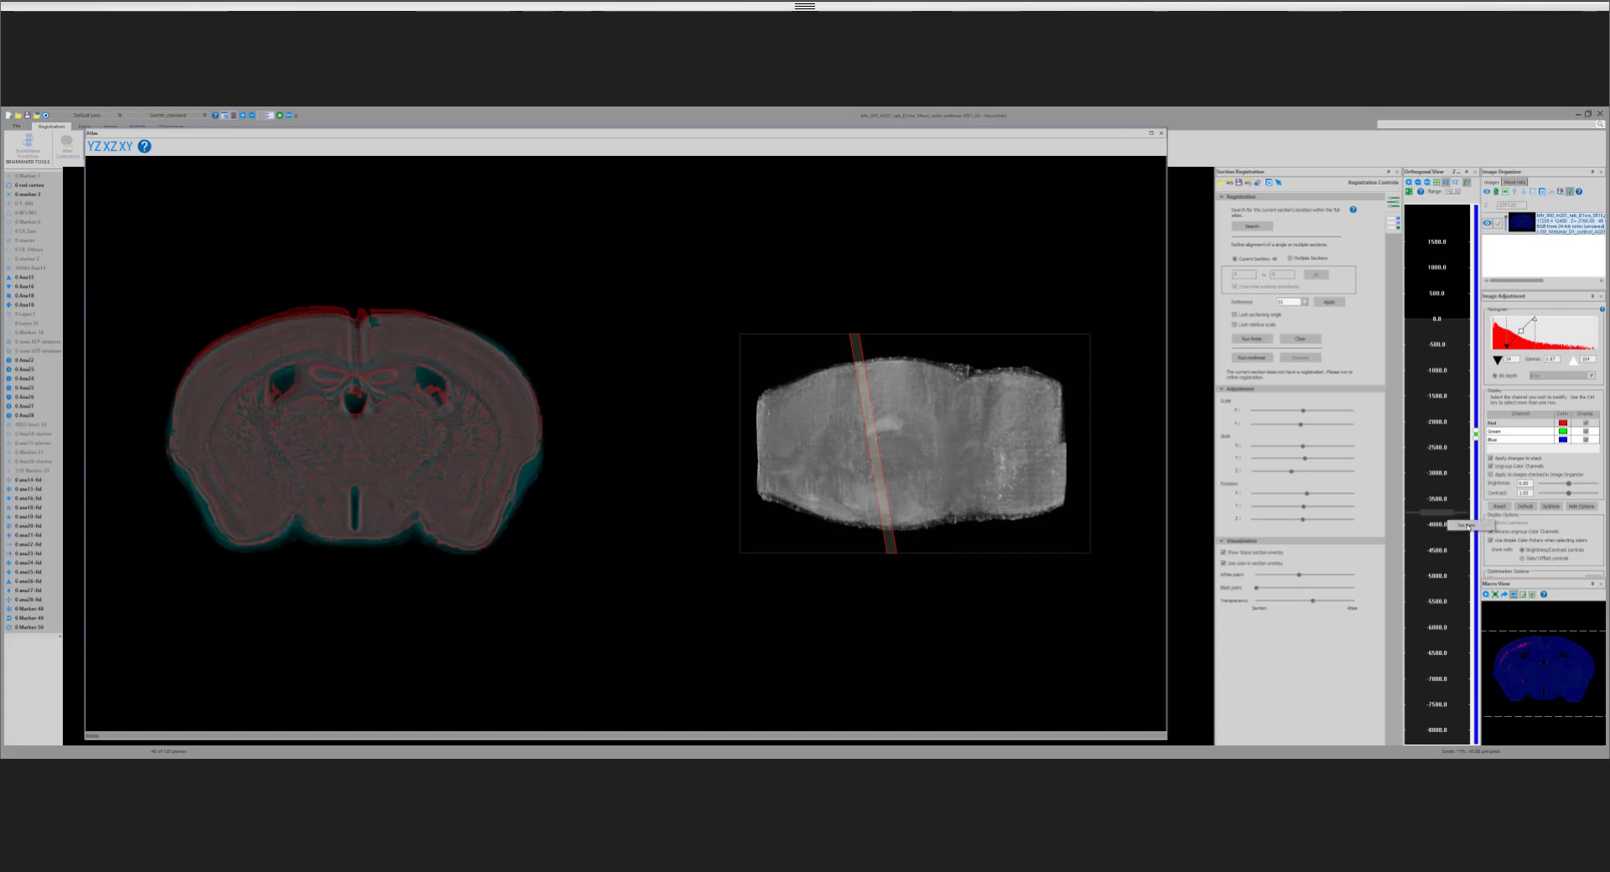
click(1467, 526)
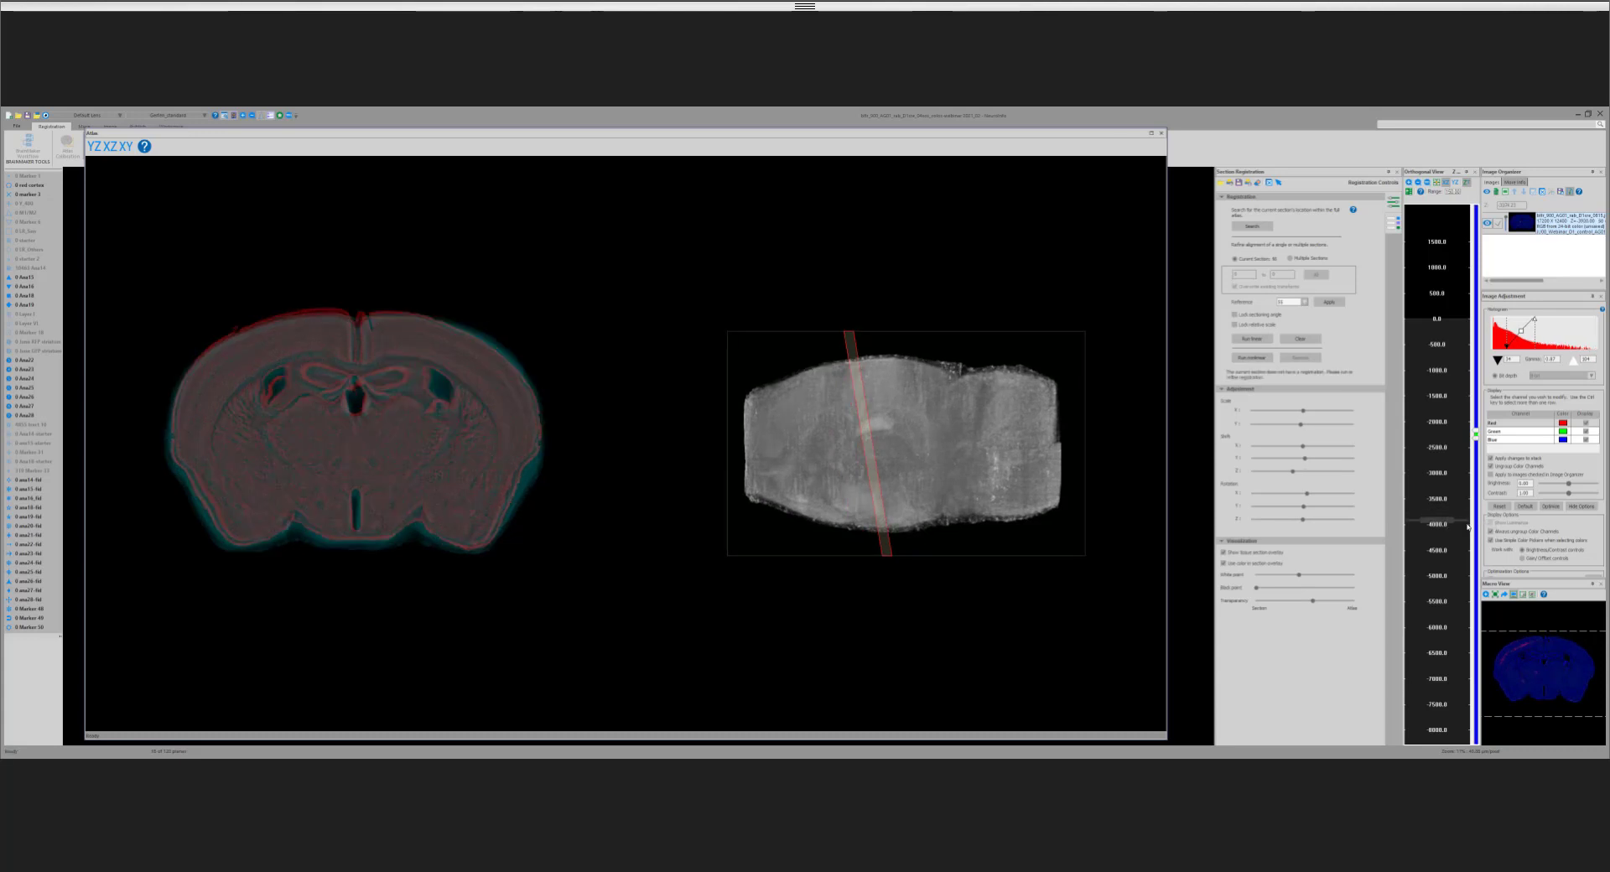
scroll(1468, 528, down, 2)
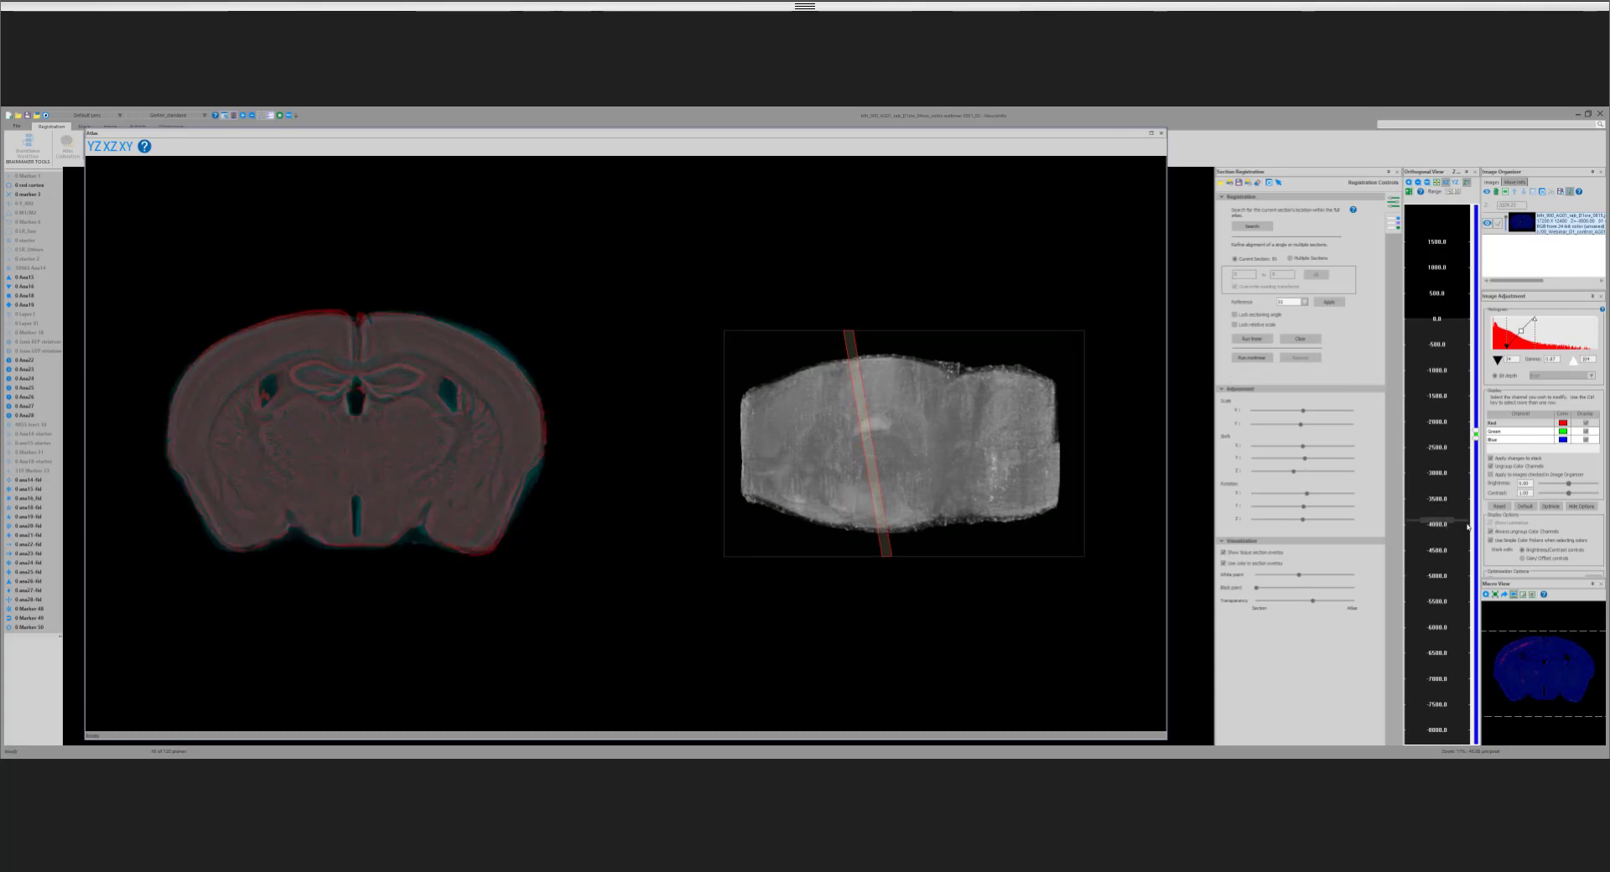
scroll(1468, 527, down, 2)
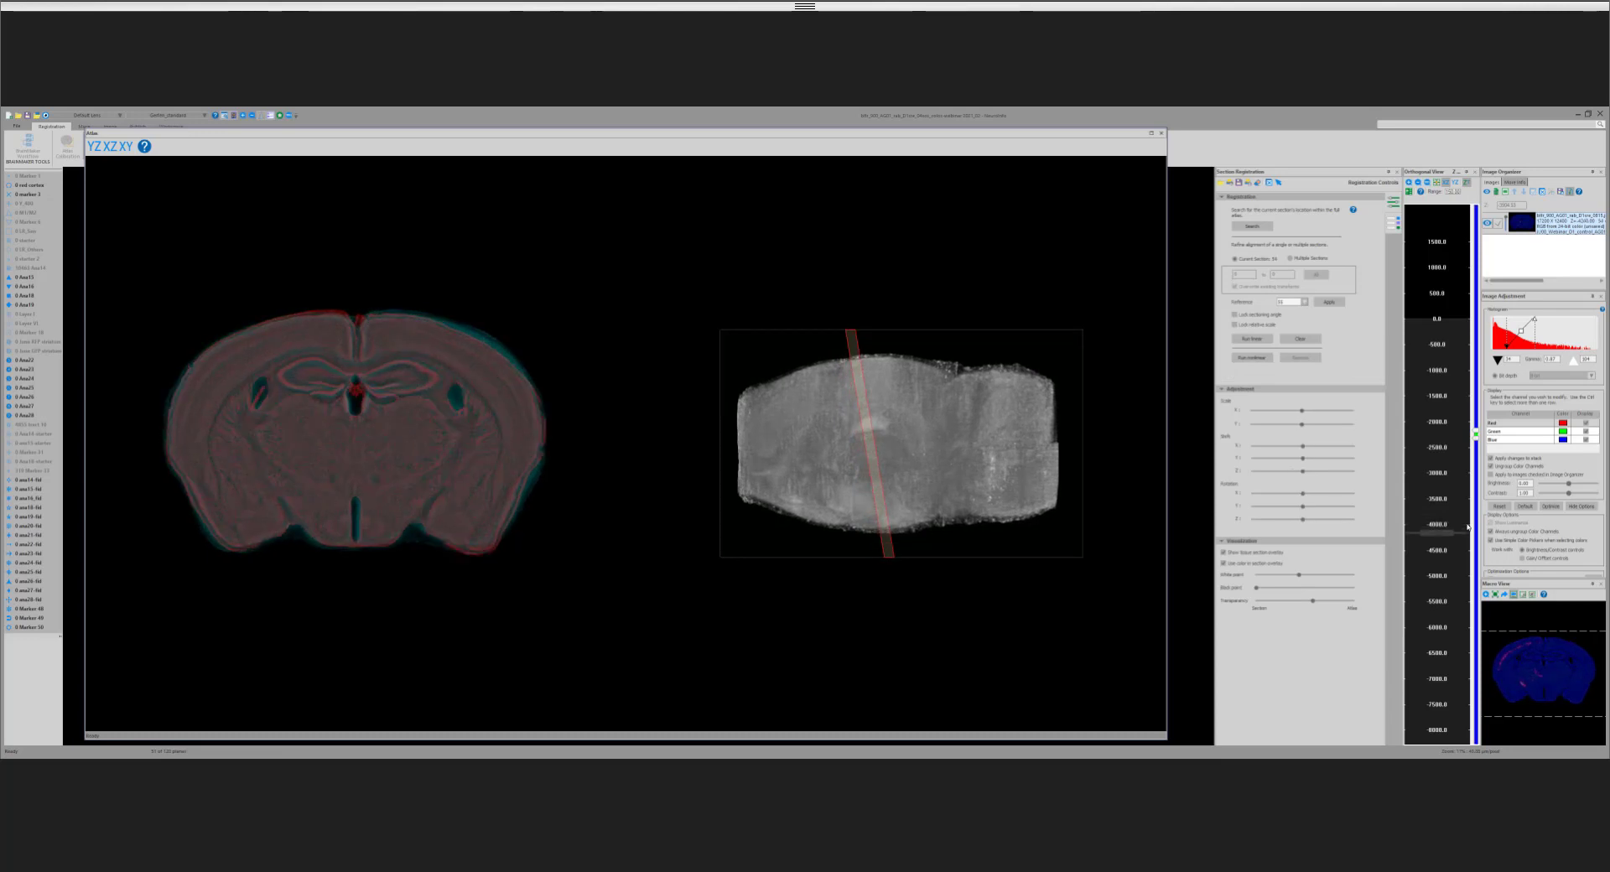
scroll(1468, 527, down, 1)
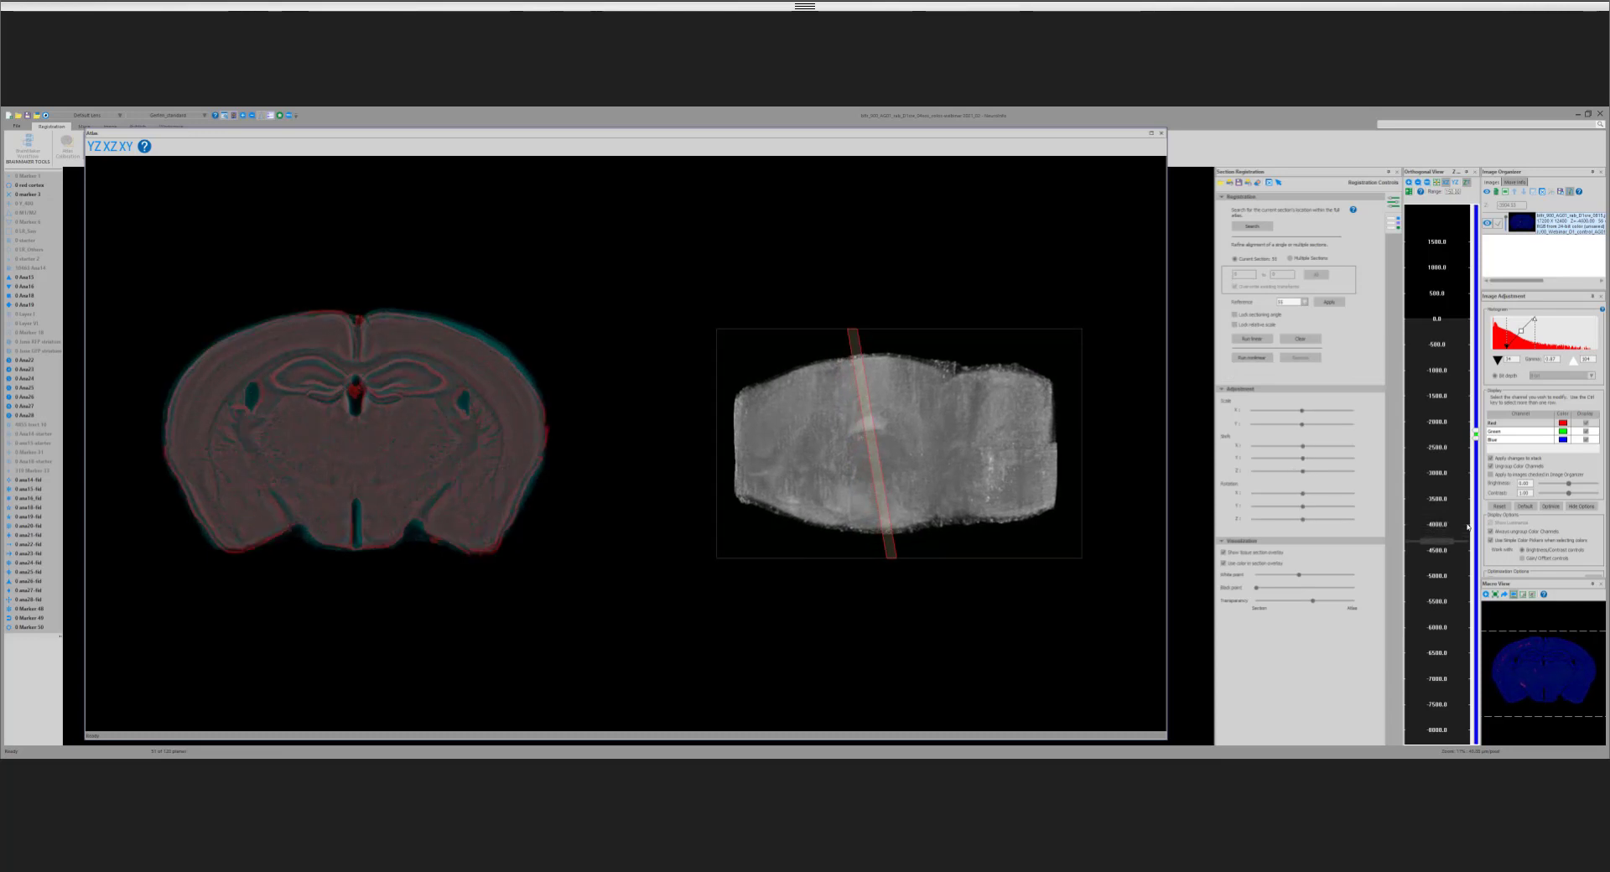
scroll(1468, 526, down, 2)
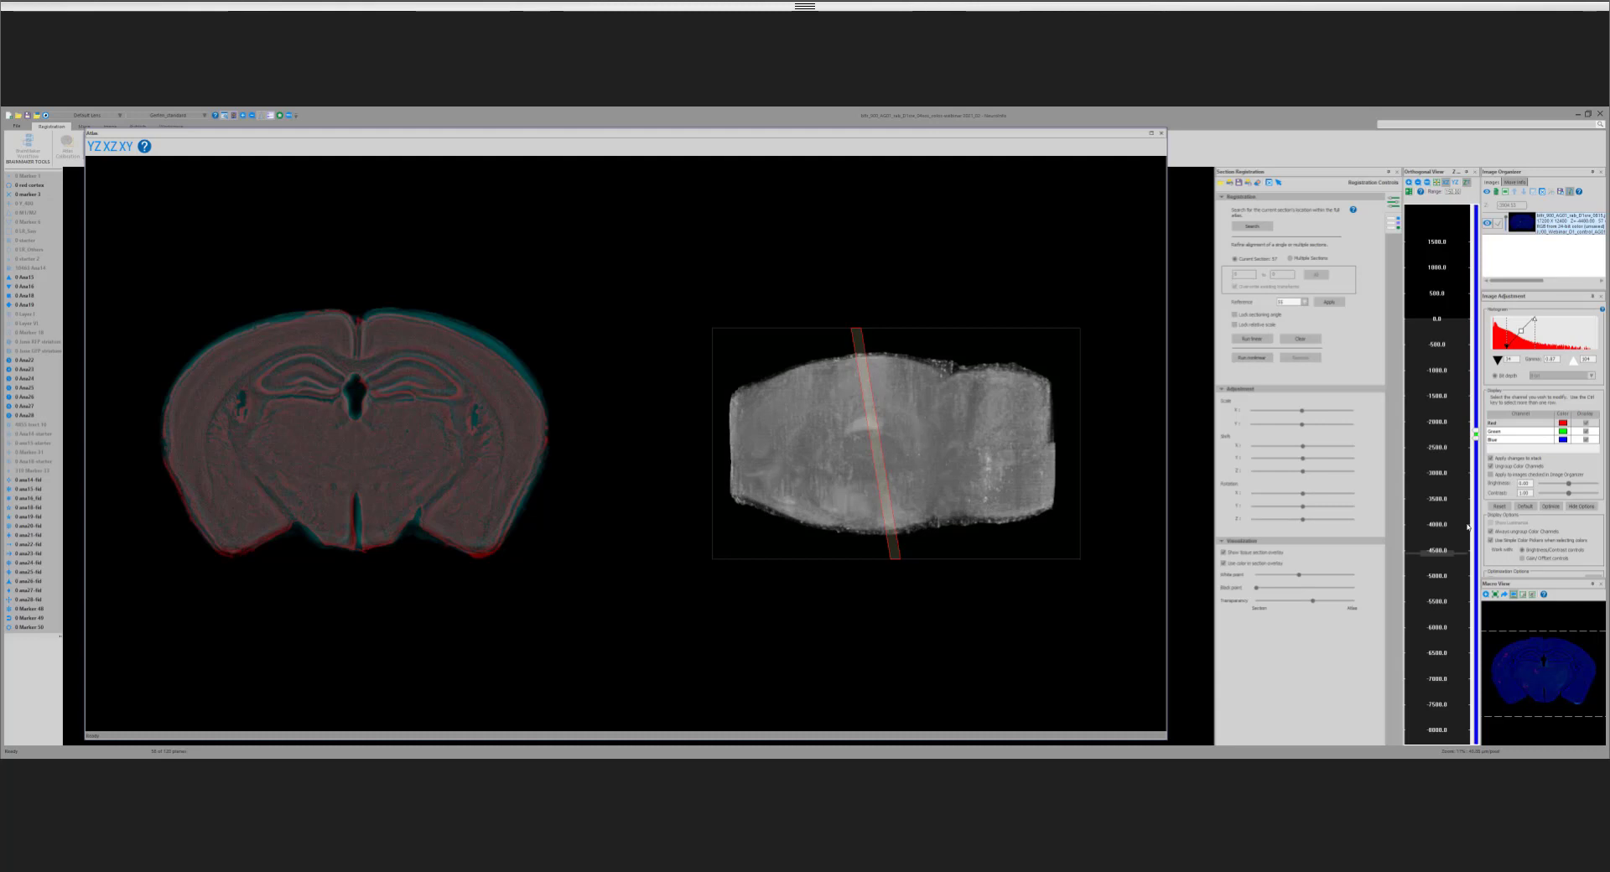
Step: Return to the section near −4300 and run the nonlinear registration on it
scroll(1468, 527, up, 1)
scroll(1468, 526, up, 2)
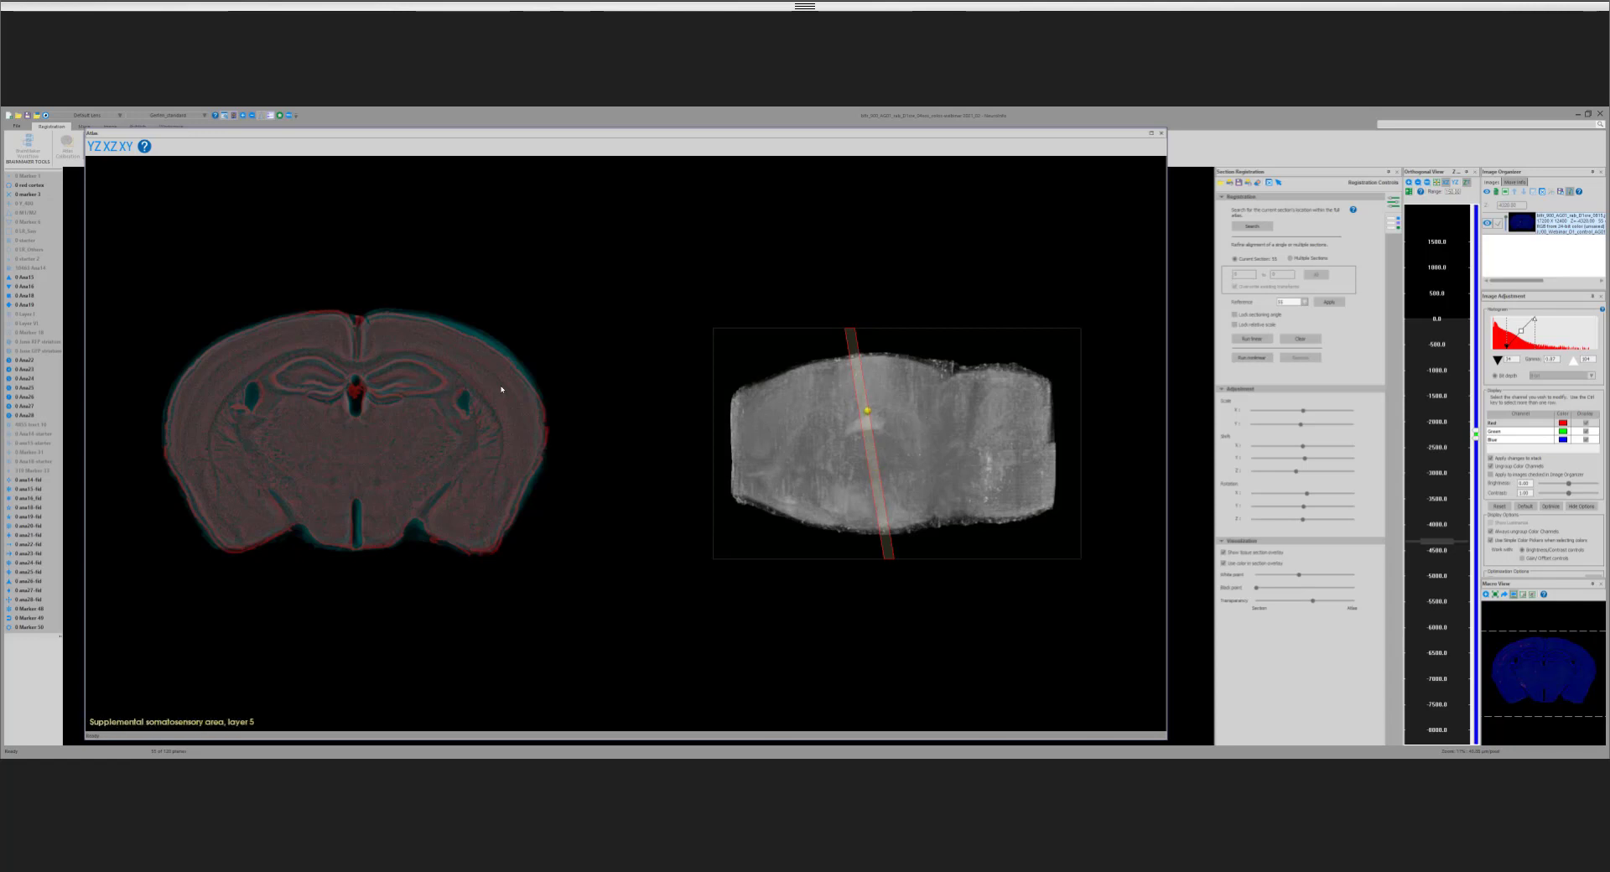
scroll(486, 461, up, 3)
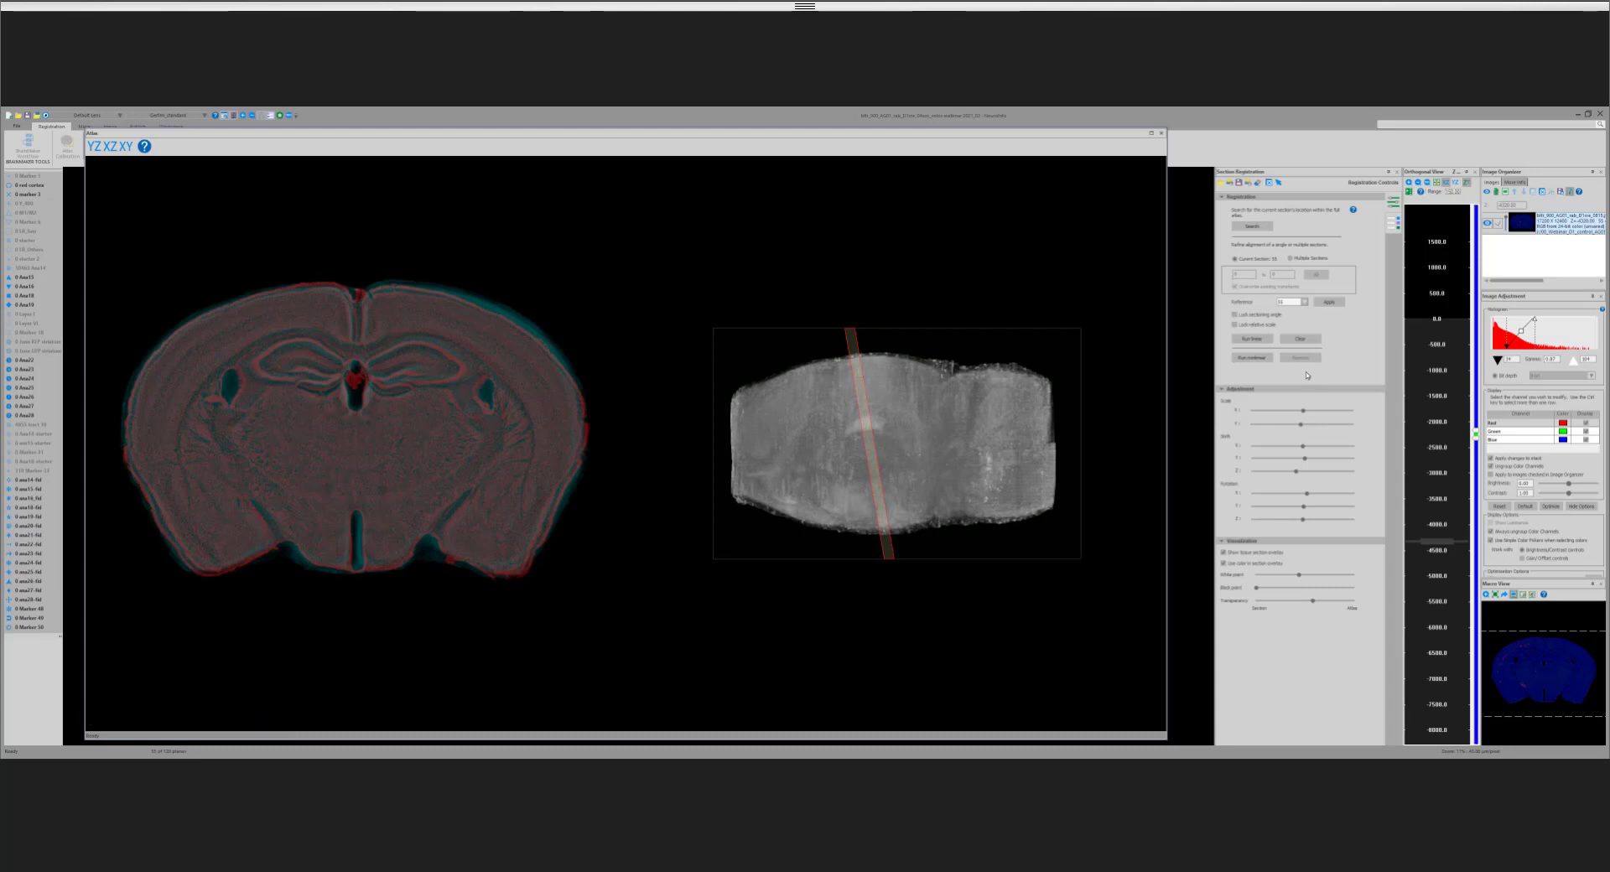
click(1254, 361)
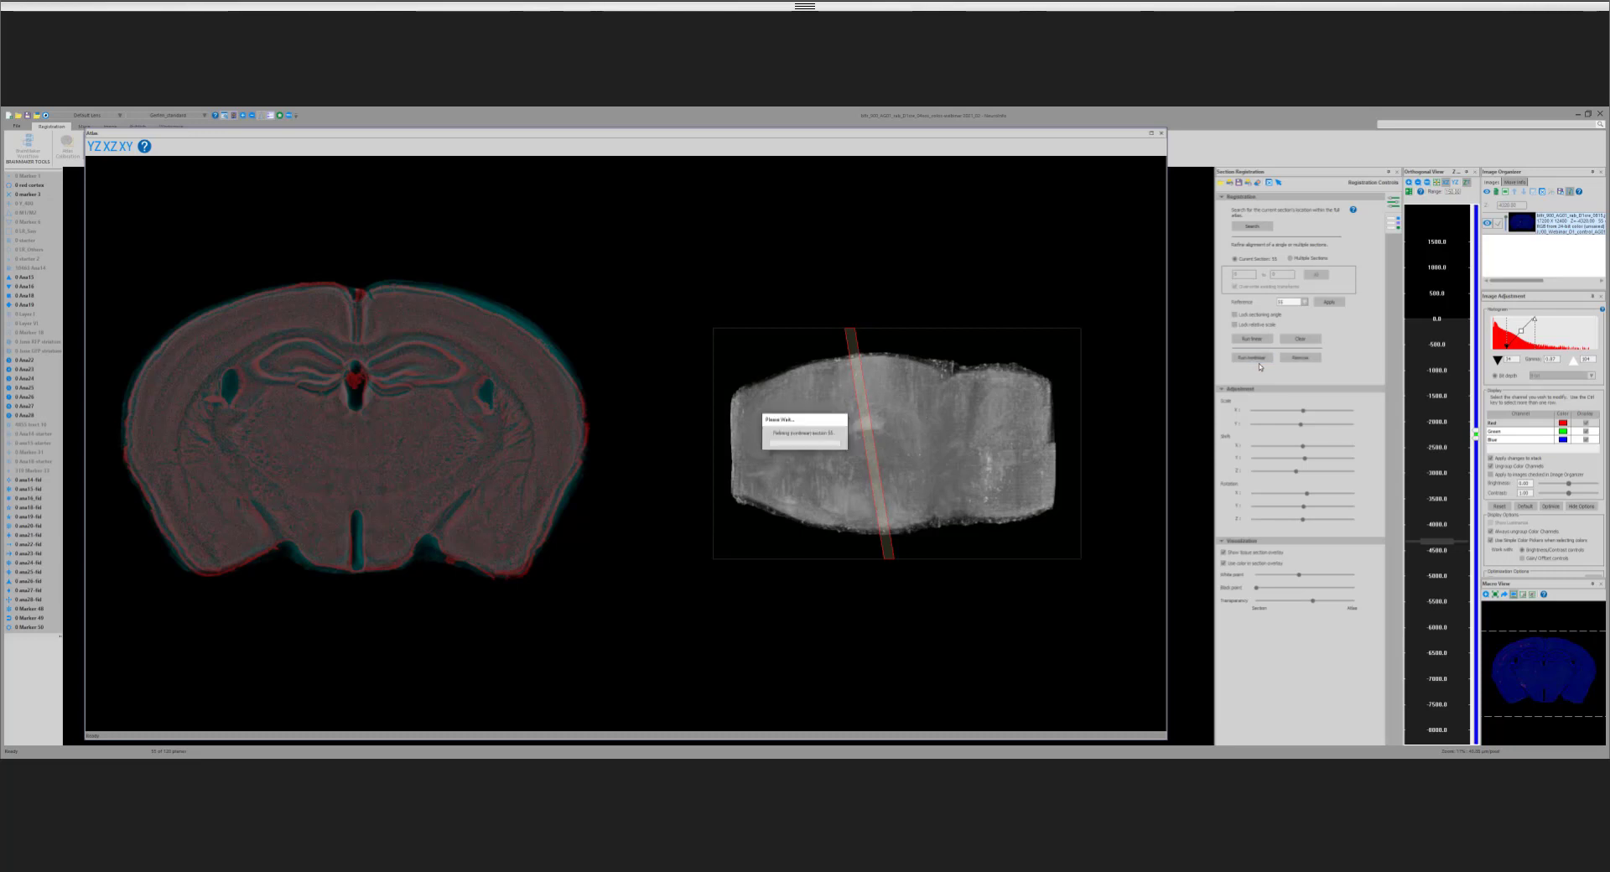
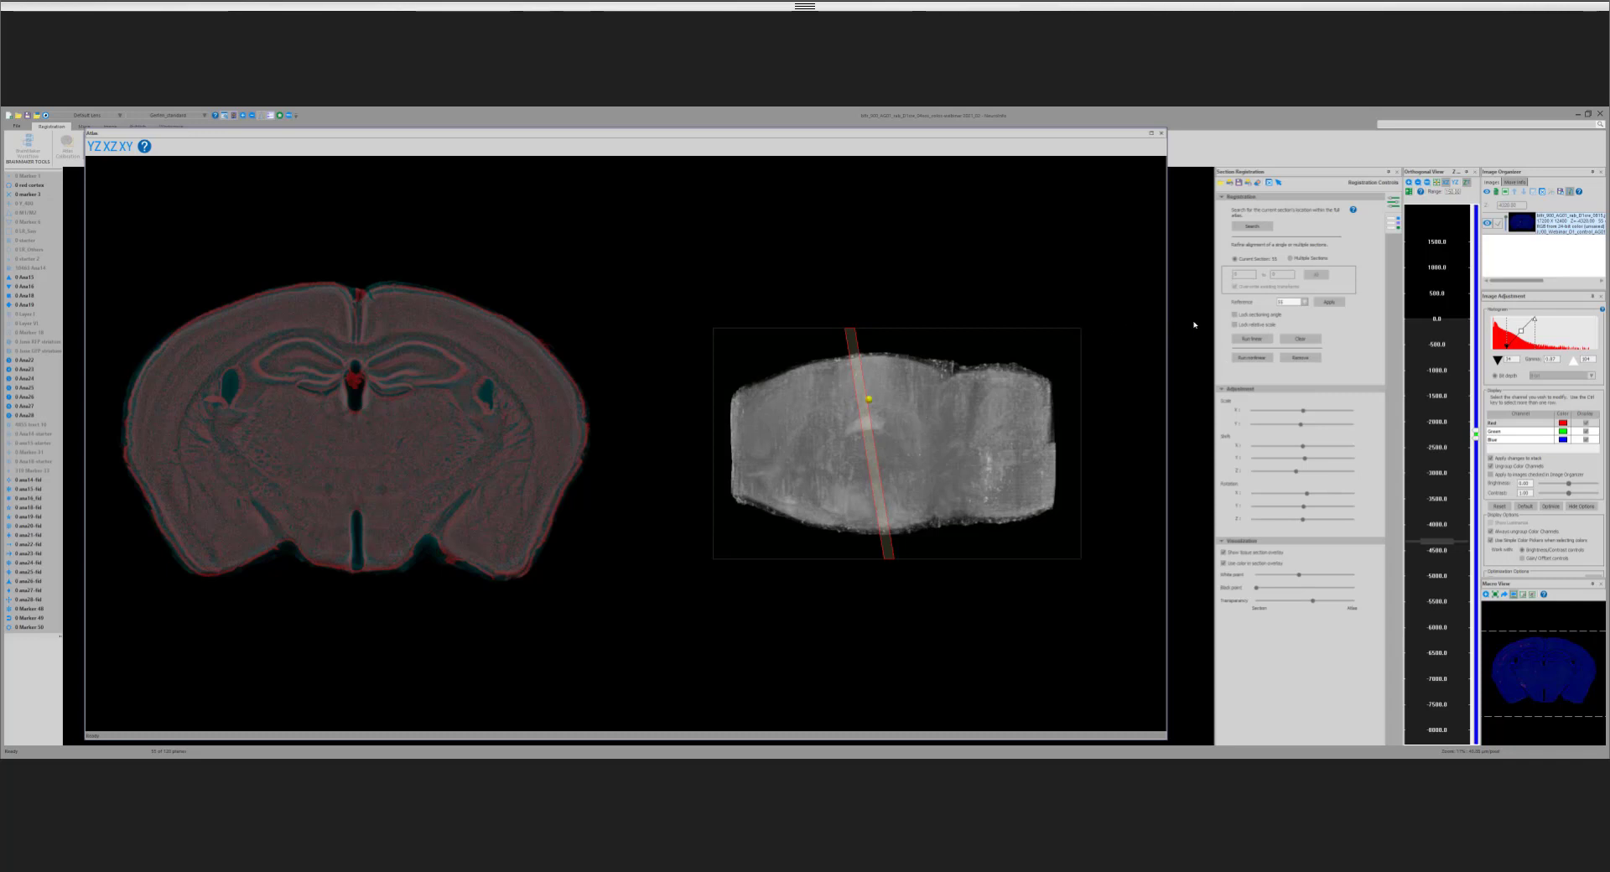
Step: Lock the sectioning angle and relative scale, and set the registration to cover all sections in multiple-section mode
click(1235, 315)
click(1234, 326)
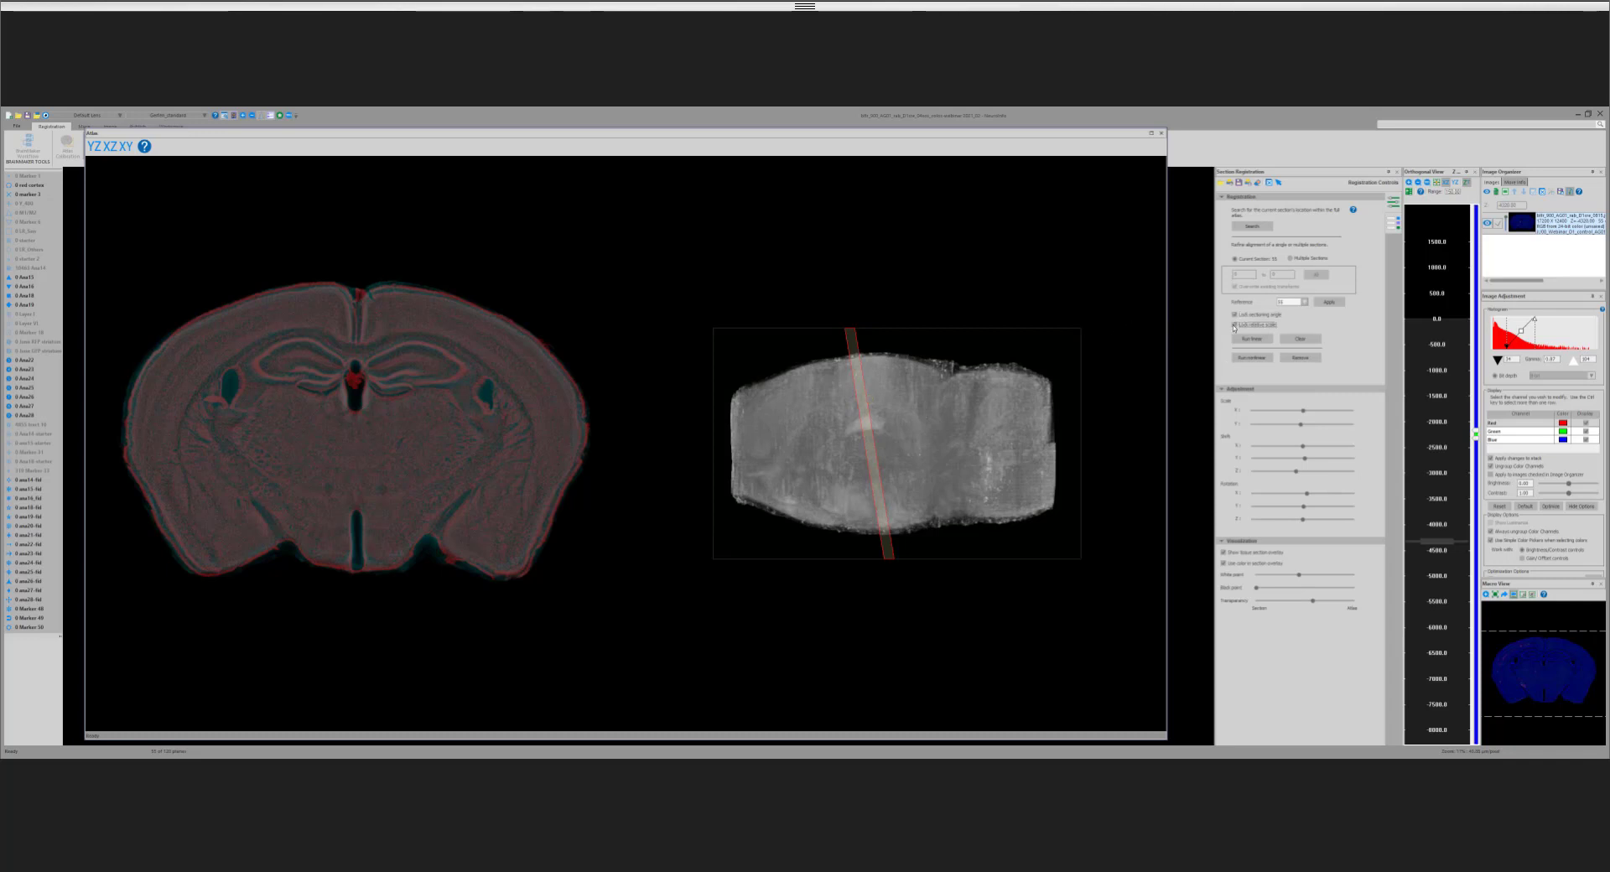
click(1290, 260)
click(1316, 274)
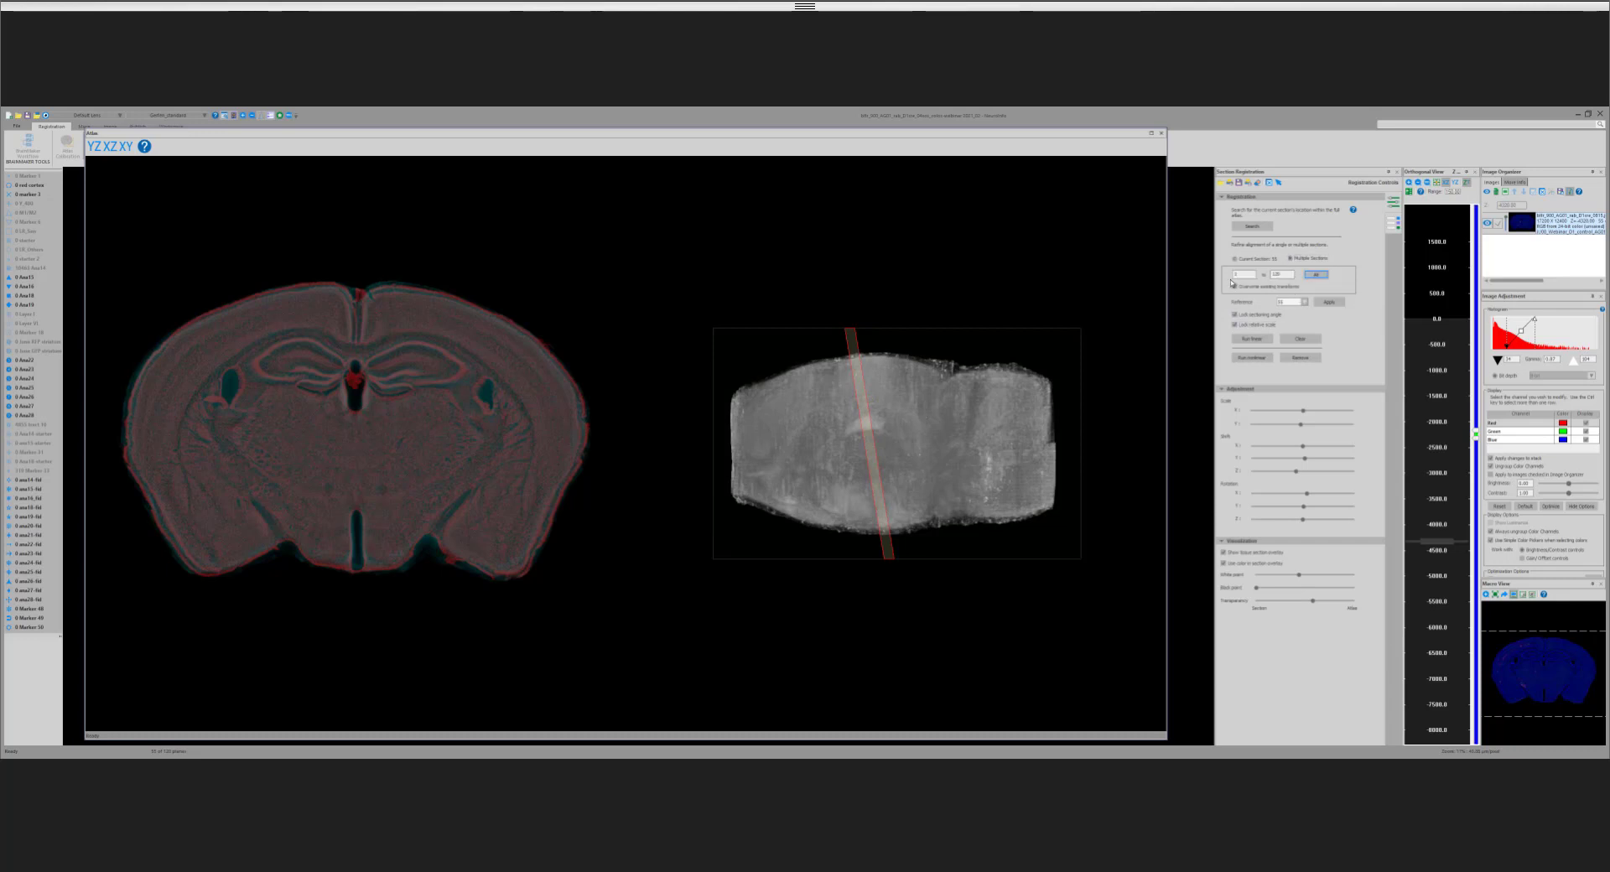
Step: Change the overwrite option for existing transforms, limit the registration to a section range, and run the linear registration on it
click(1233, 286)
double_click(1243, 275)
double_click(1277, 275)
text(56)
click(1253, 339)
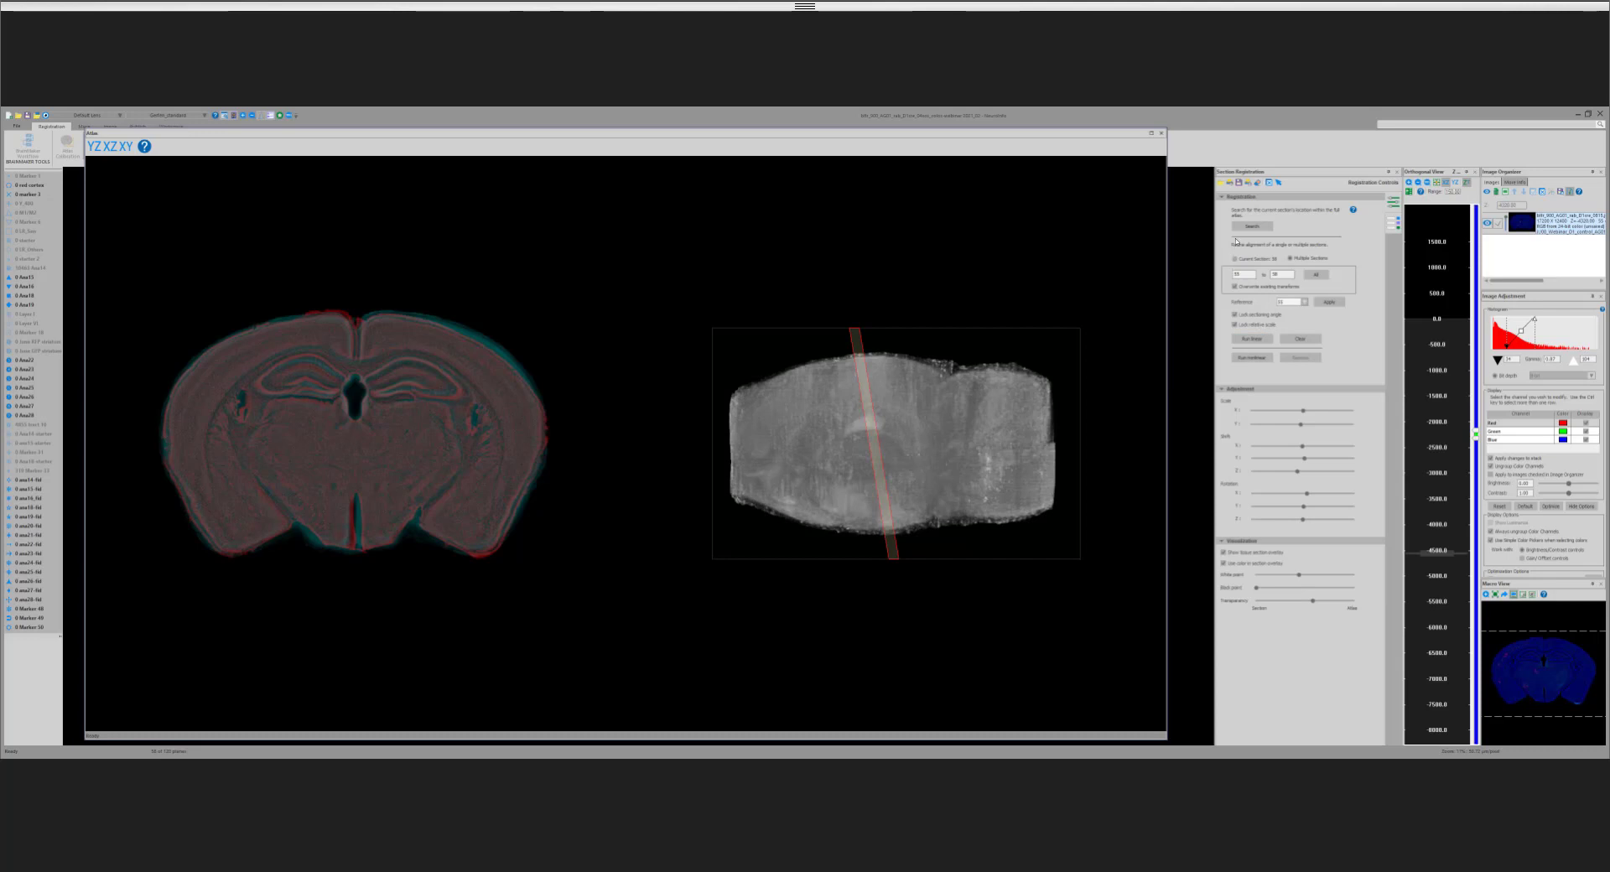
Step: Toggle the overwrite option for existing transforms and run the nonlinear registration on the same section range
click(1234, 287)
click(1258, 358)
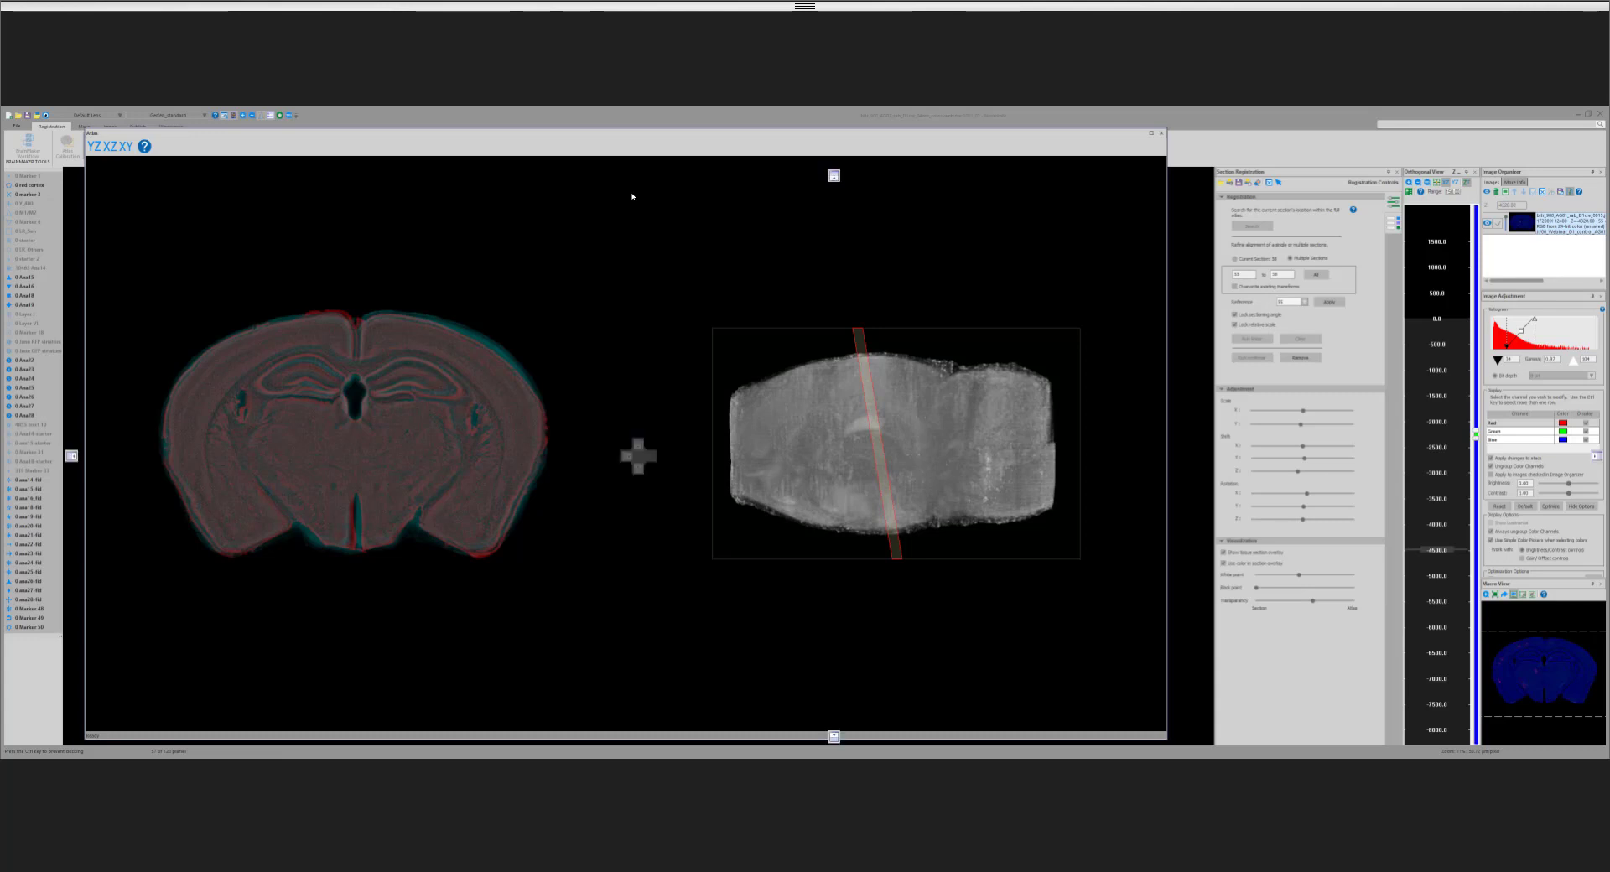
Step: Dock the atlas window beneath the section image
drag(627, 181, 631, 370)
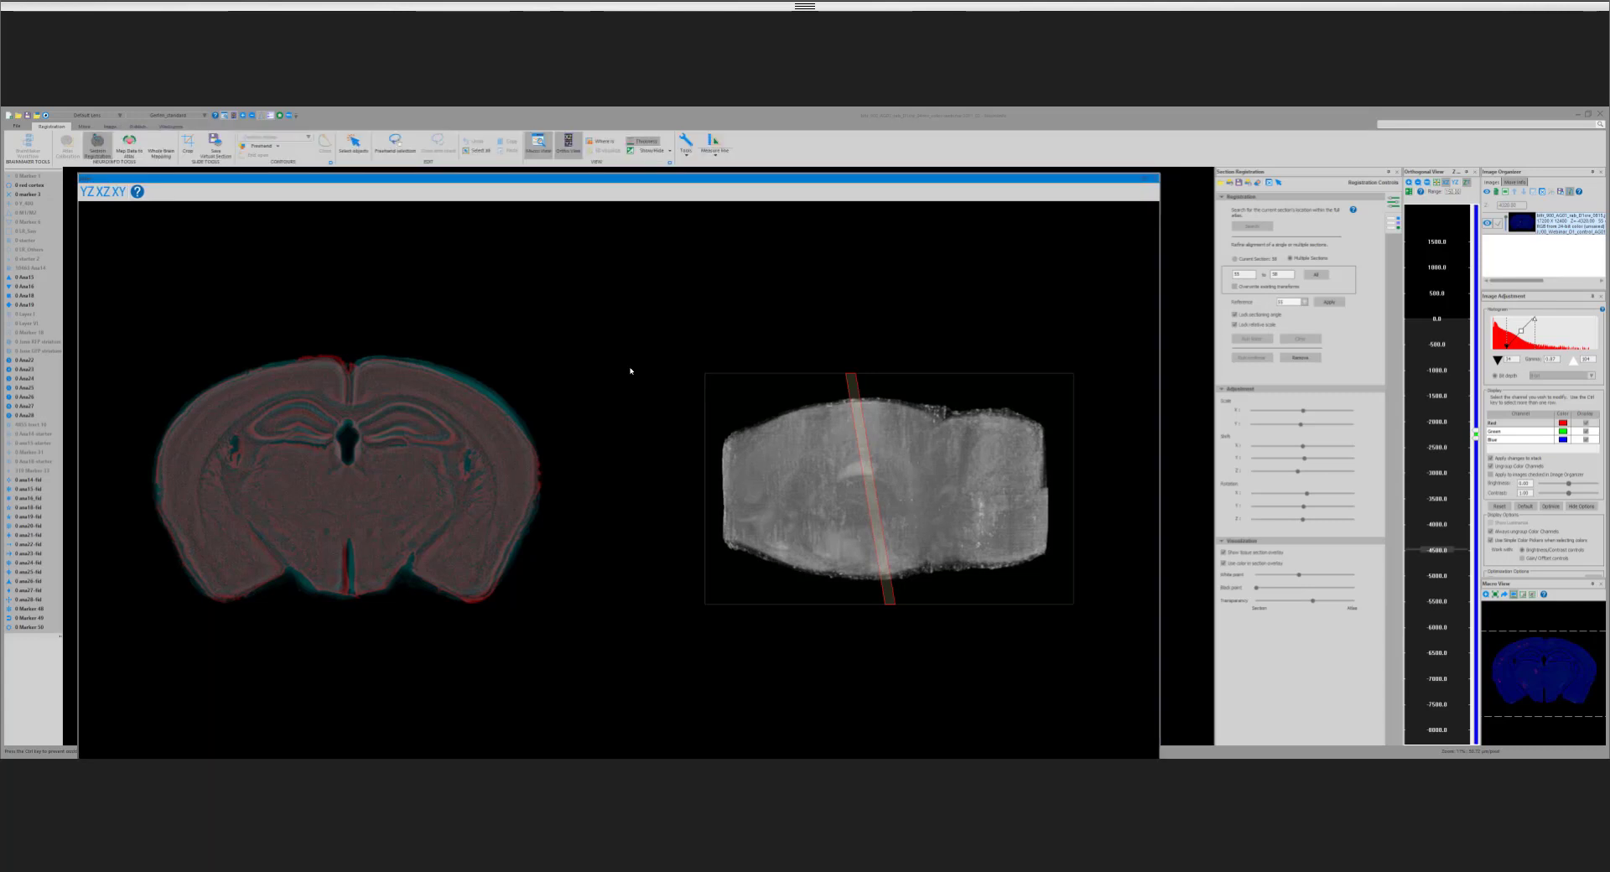
drag(643, 472, 637, 469)
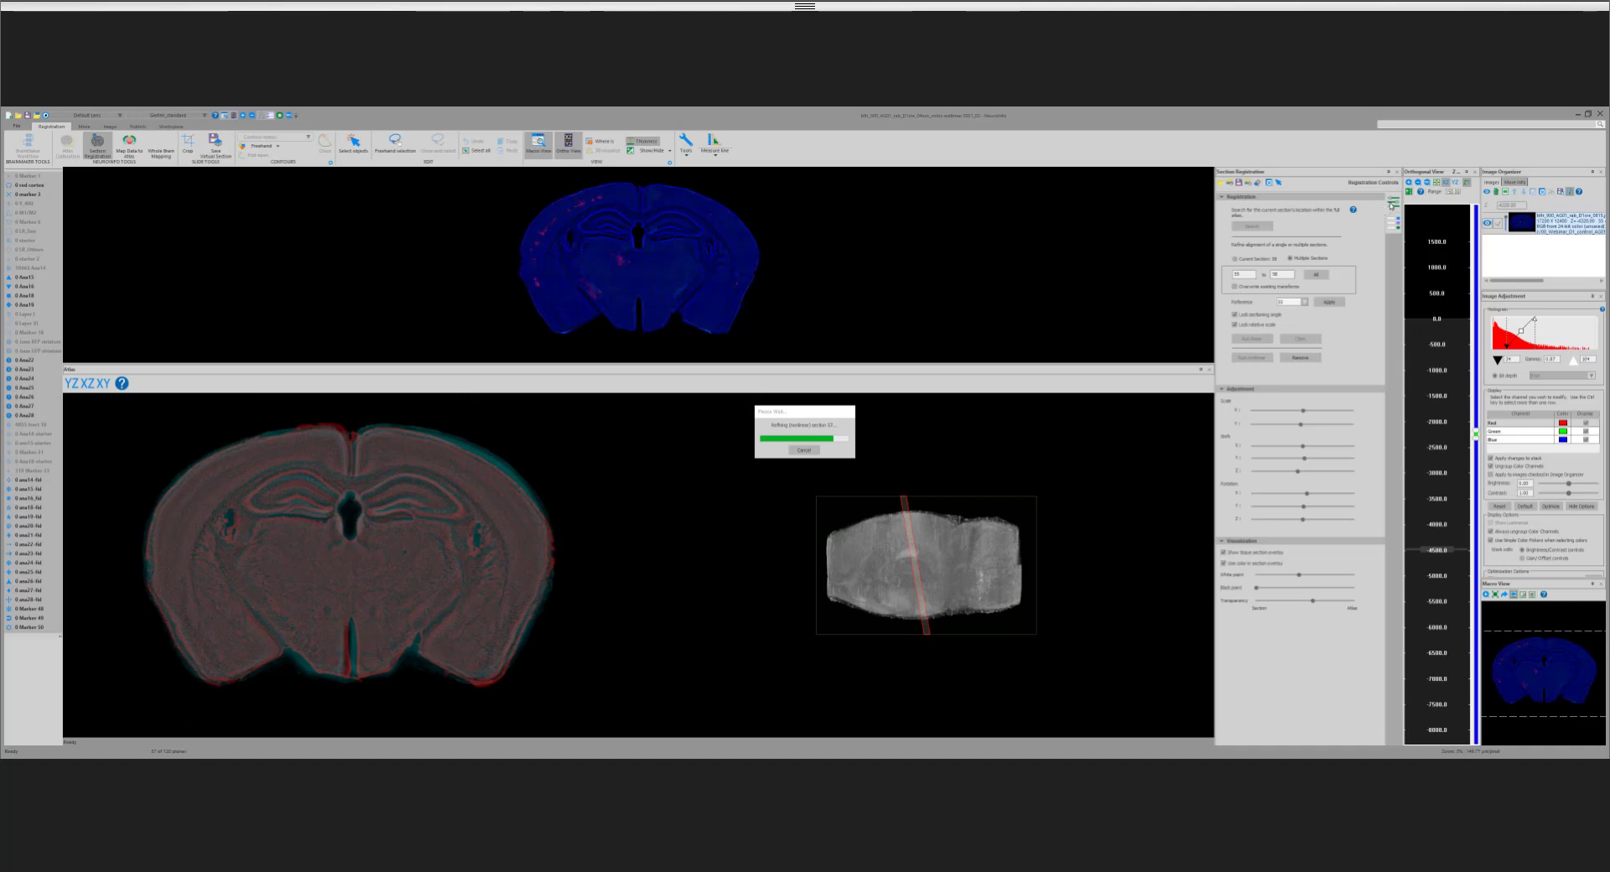
Step: Open the atlas ontology and expand the cerebrum down to the pallidum regions and the brain stem down to the interbrain
click(1393, 222)
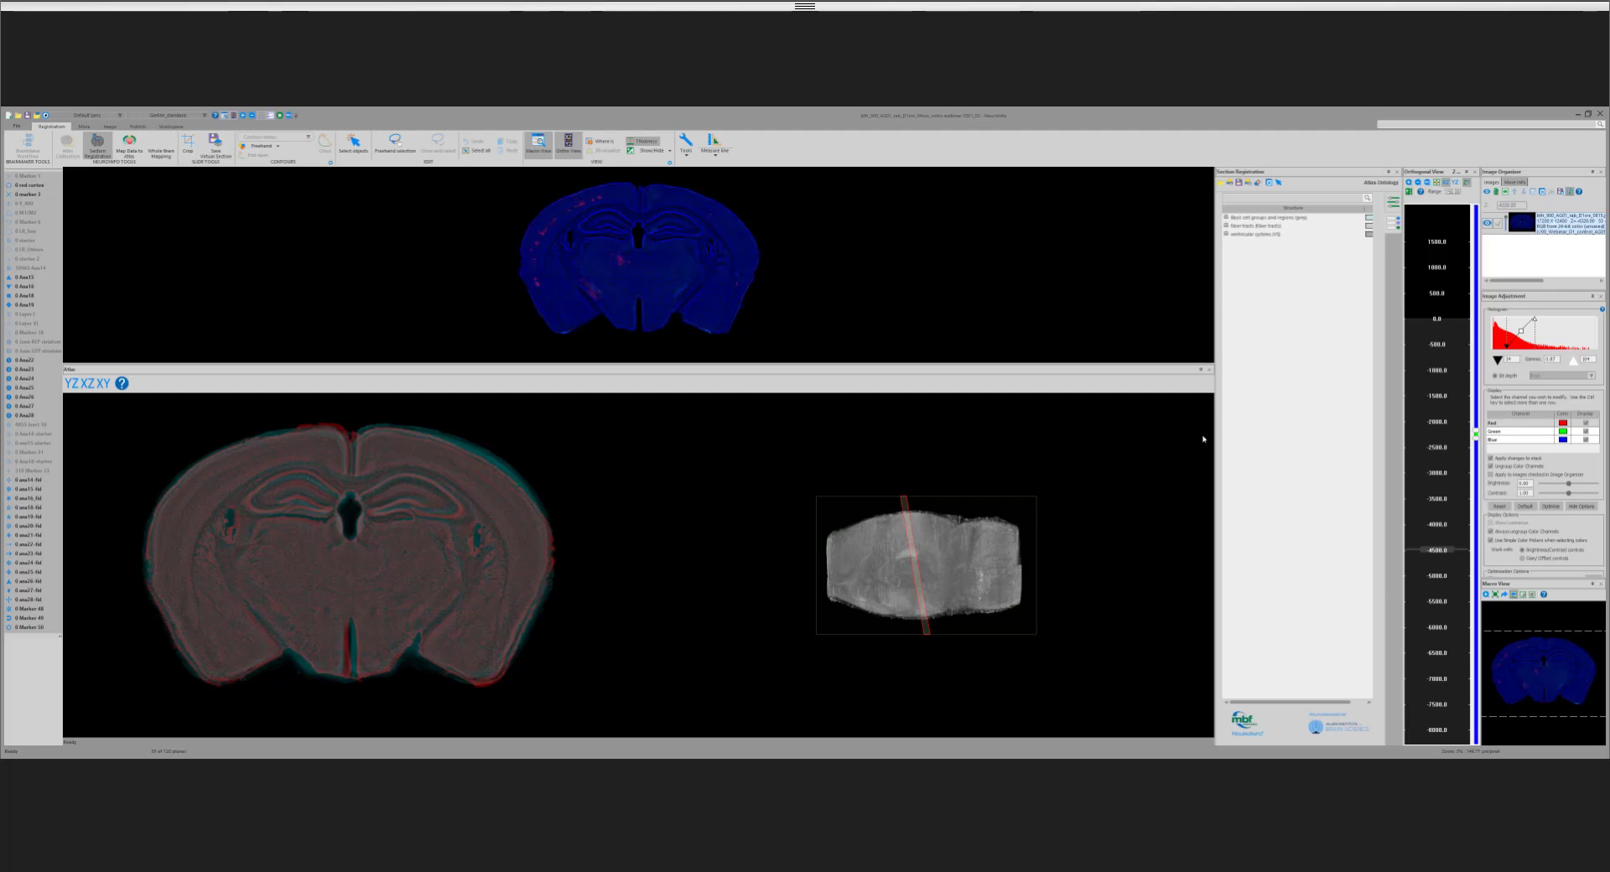
click(1227, 218)
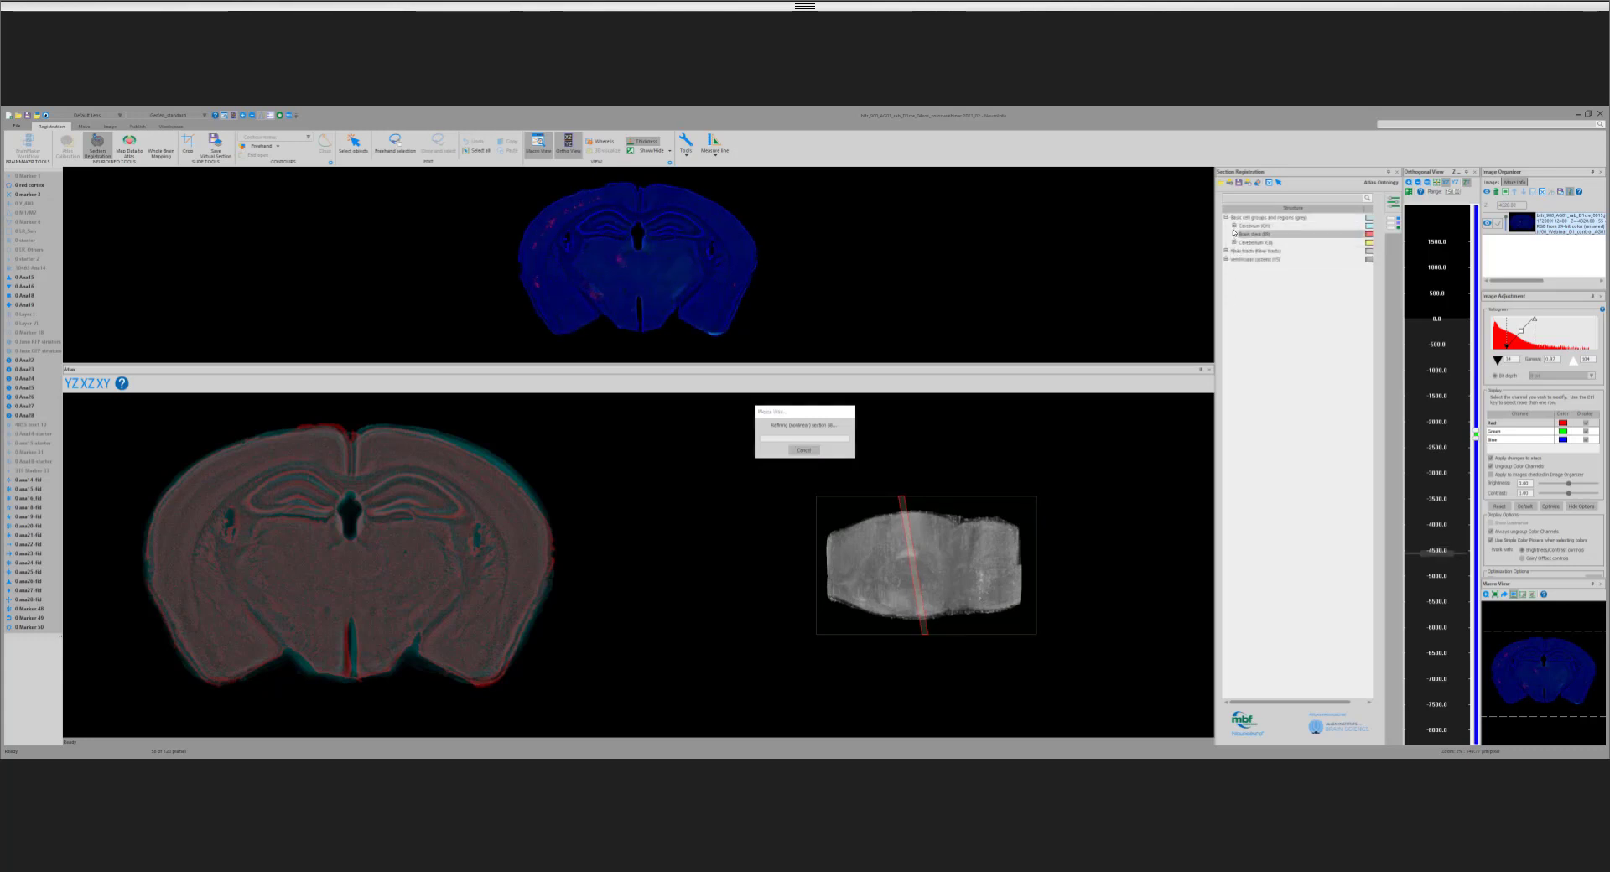
click(1234, 227)
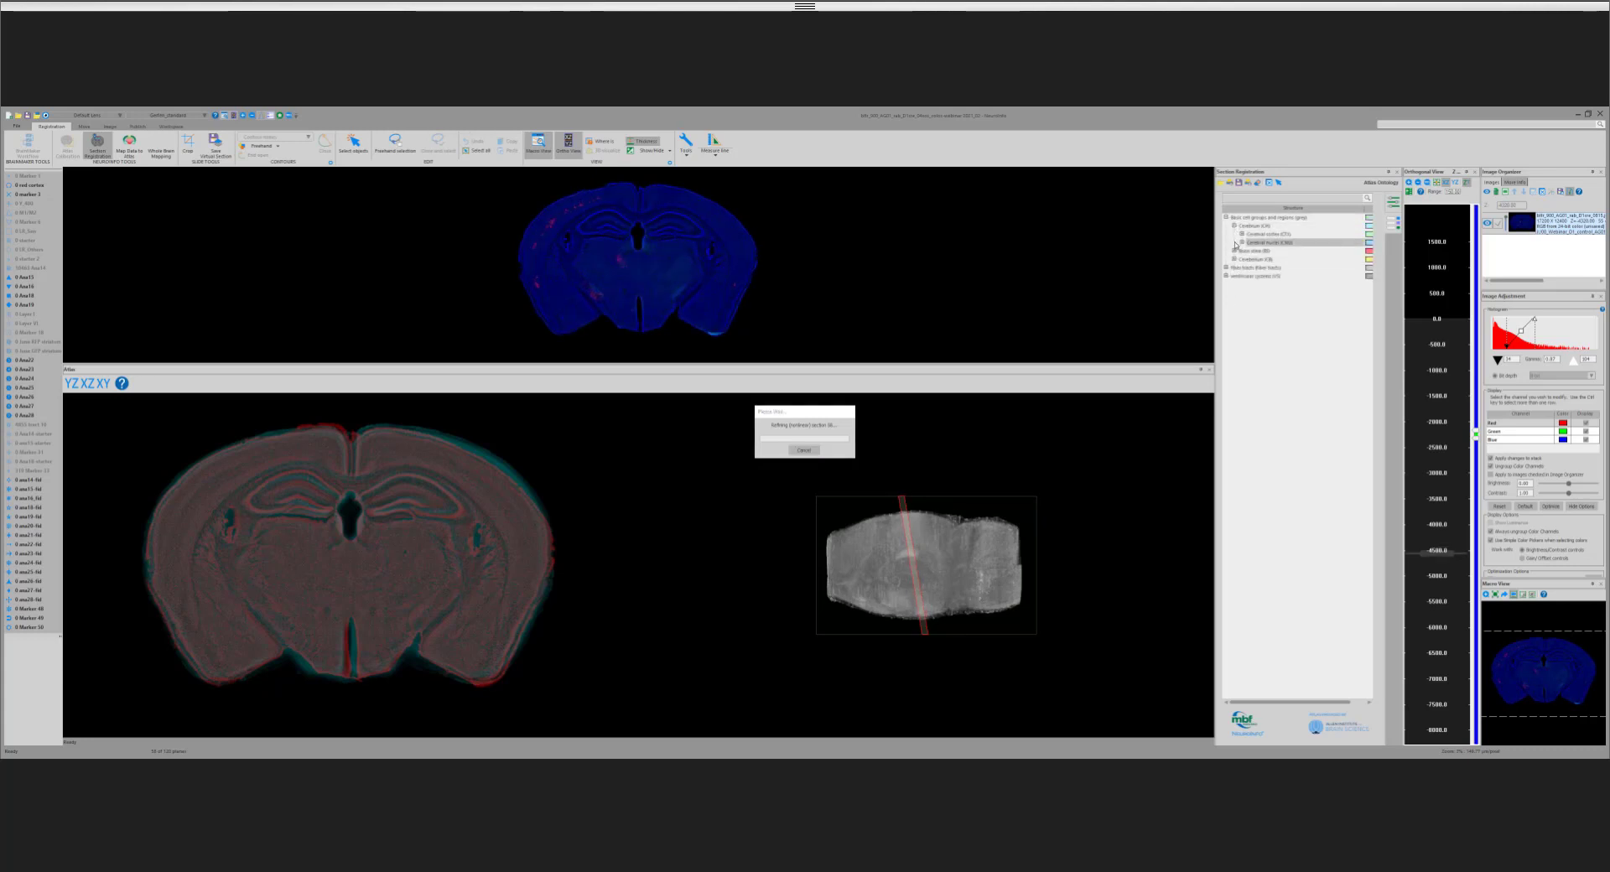
click(1243, 243)
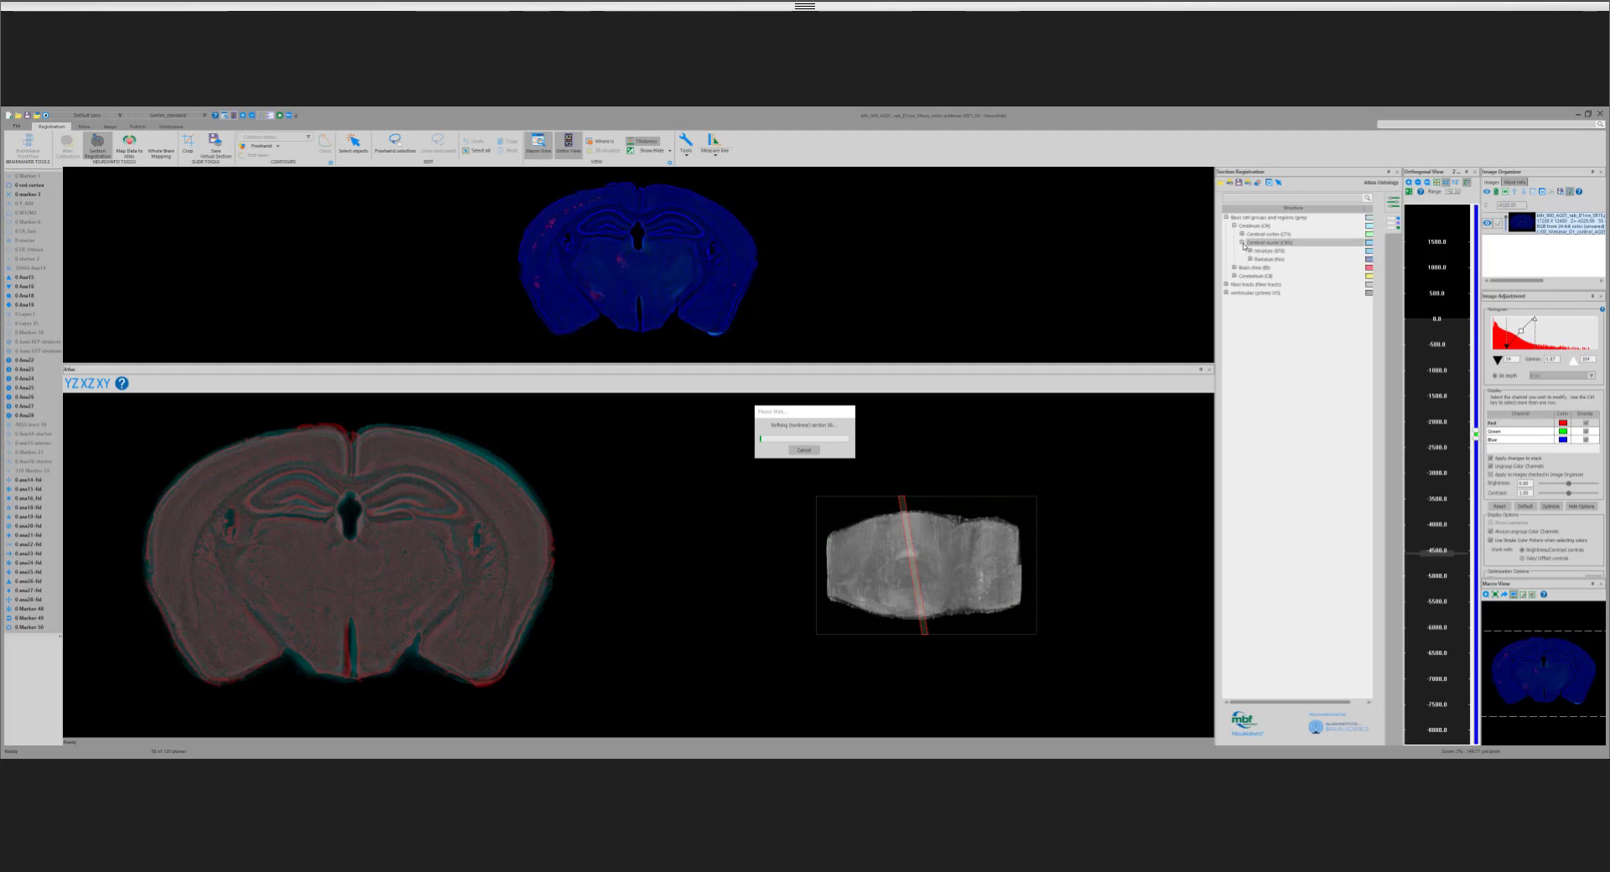
click(1249, 260)
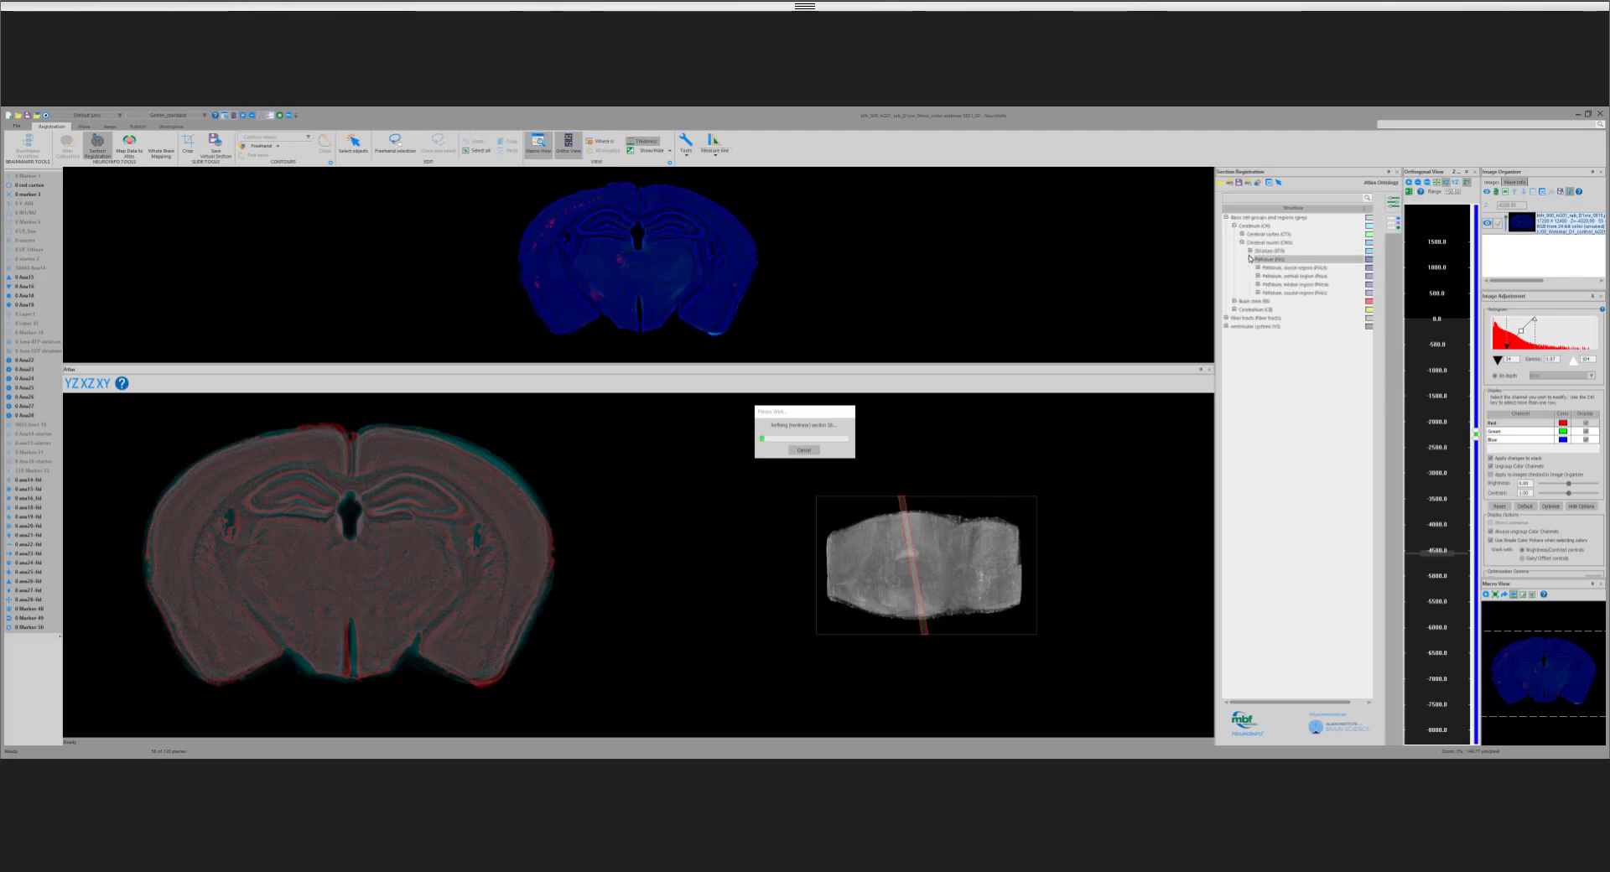
click(1235, 301)
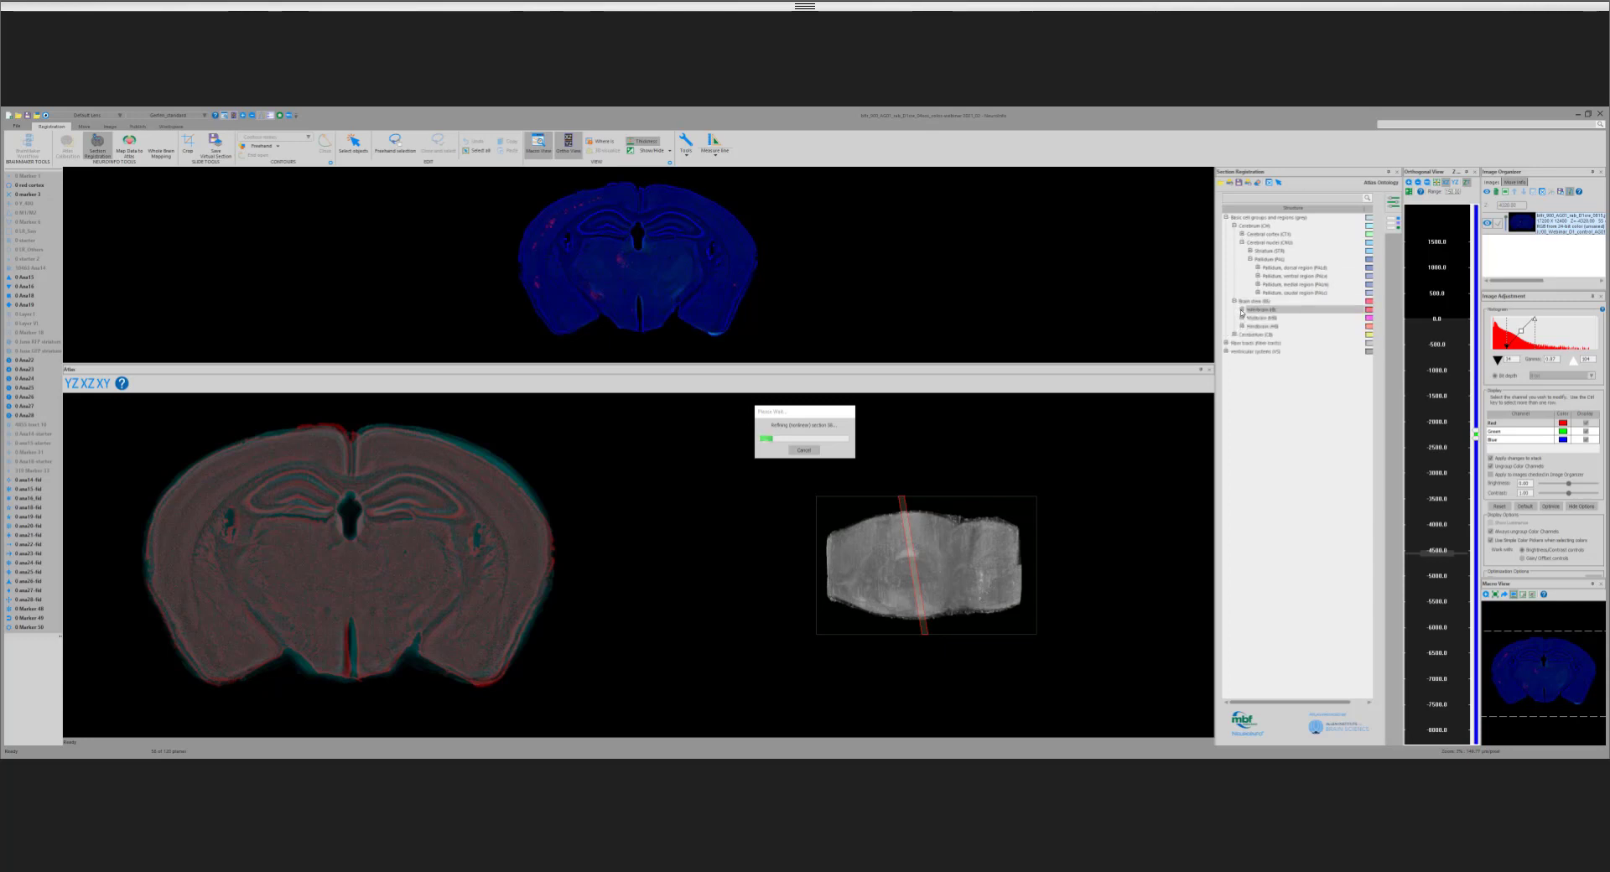
click(1242, 310)
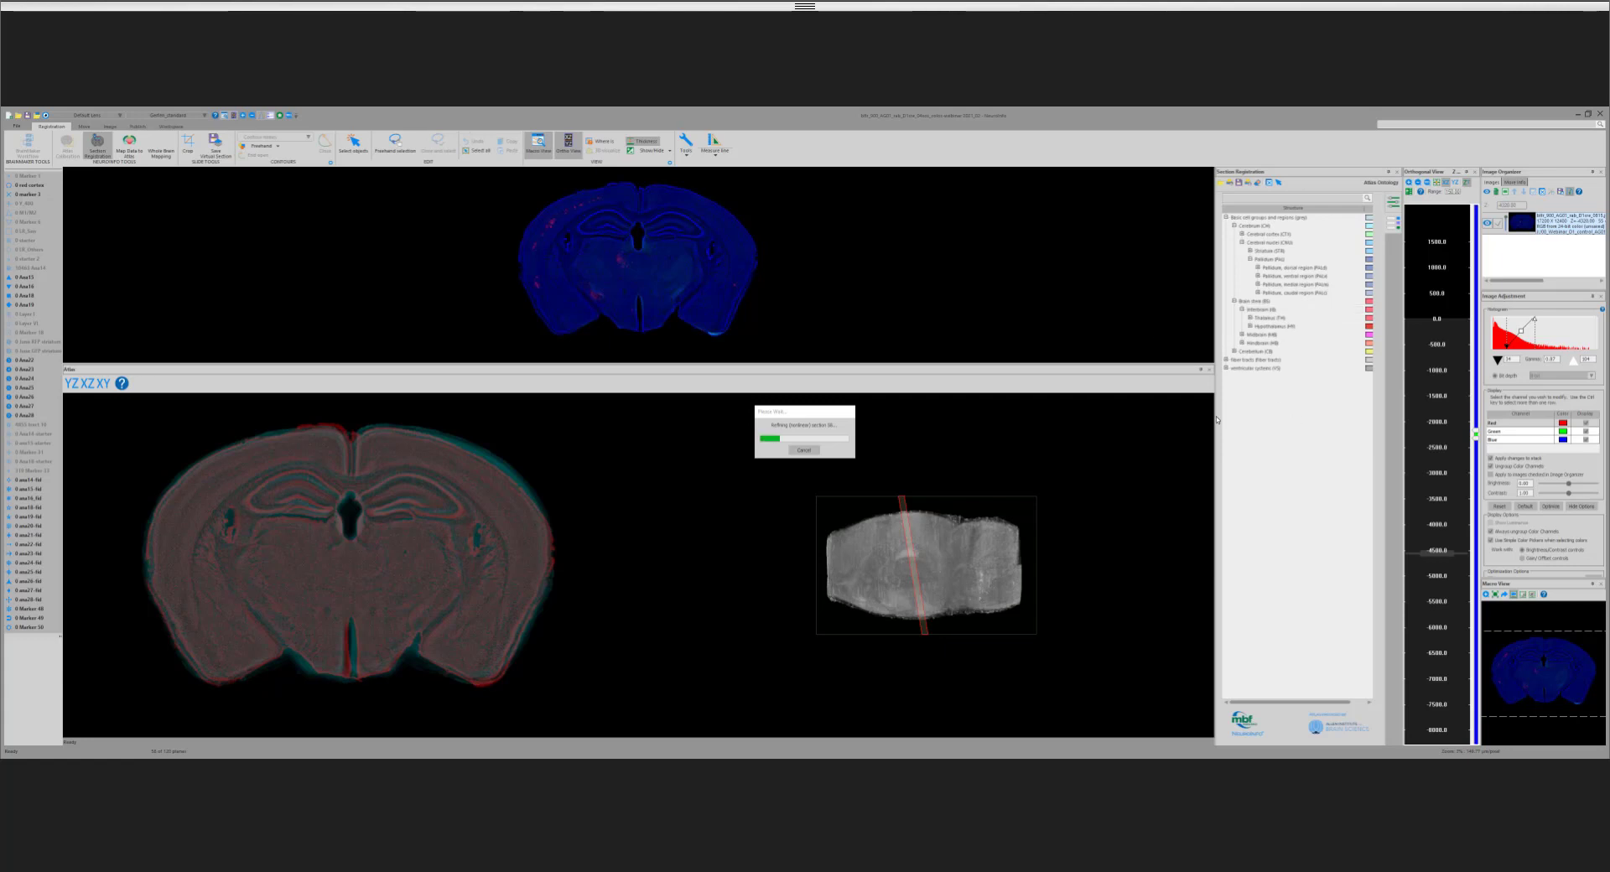
Step: Widen the ontology panel and expand the thalamus into its sensory-motor and polymodal association cortex related groups
drag(1215, 418, 1167, 425)
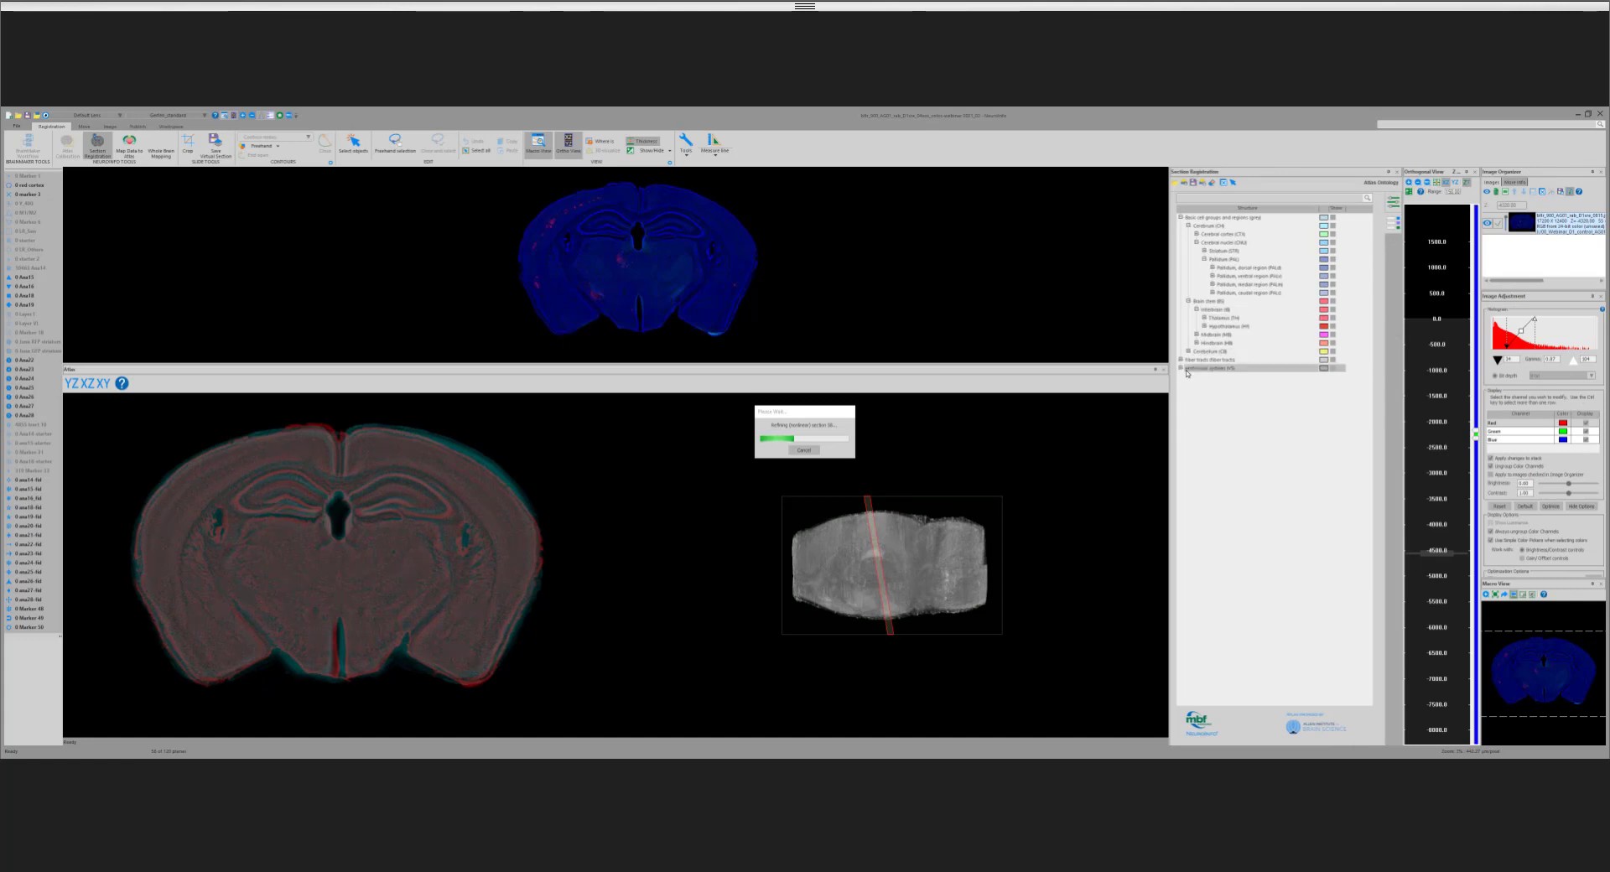
click(1205, 318)
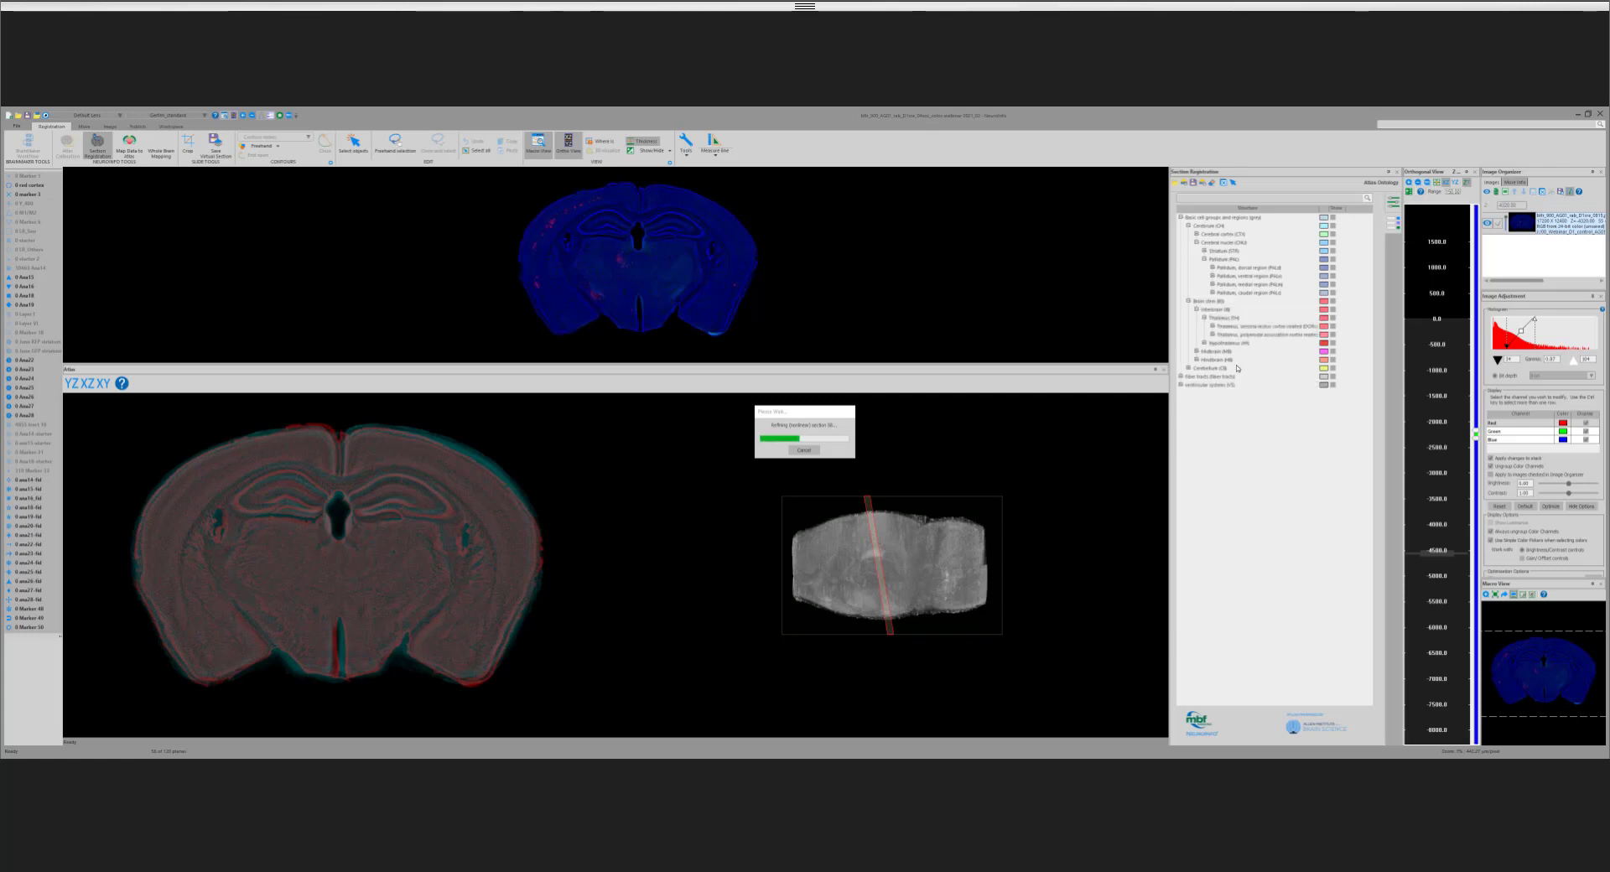
click(1213, 327)
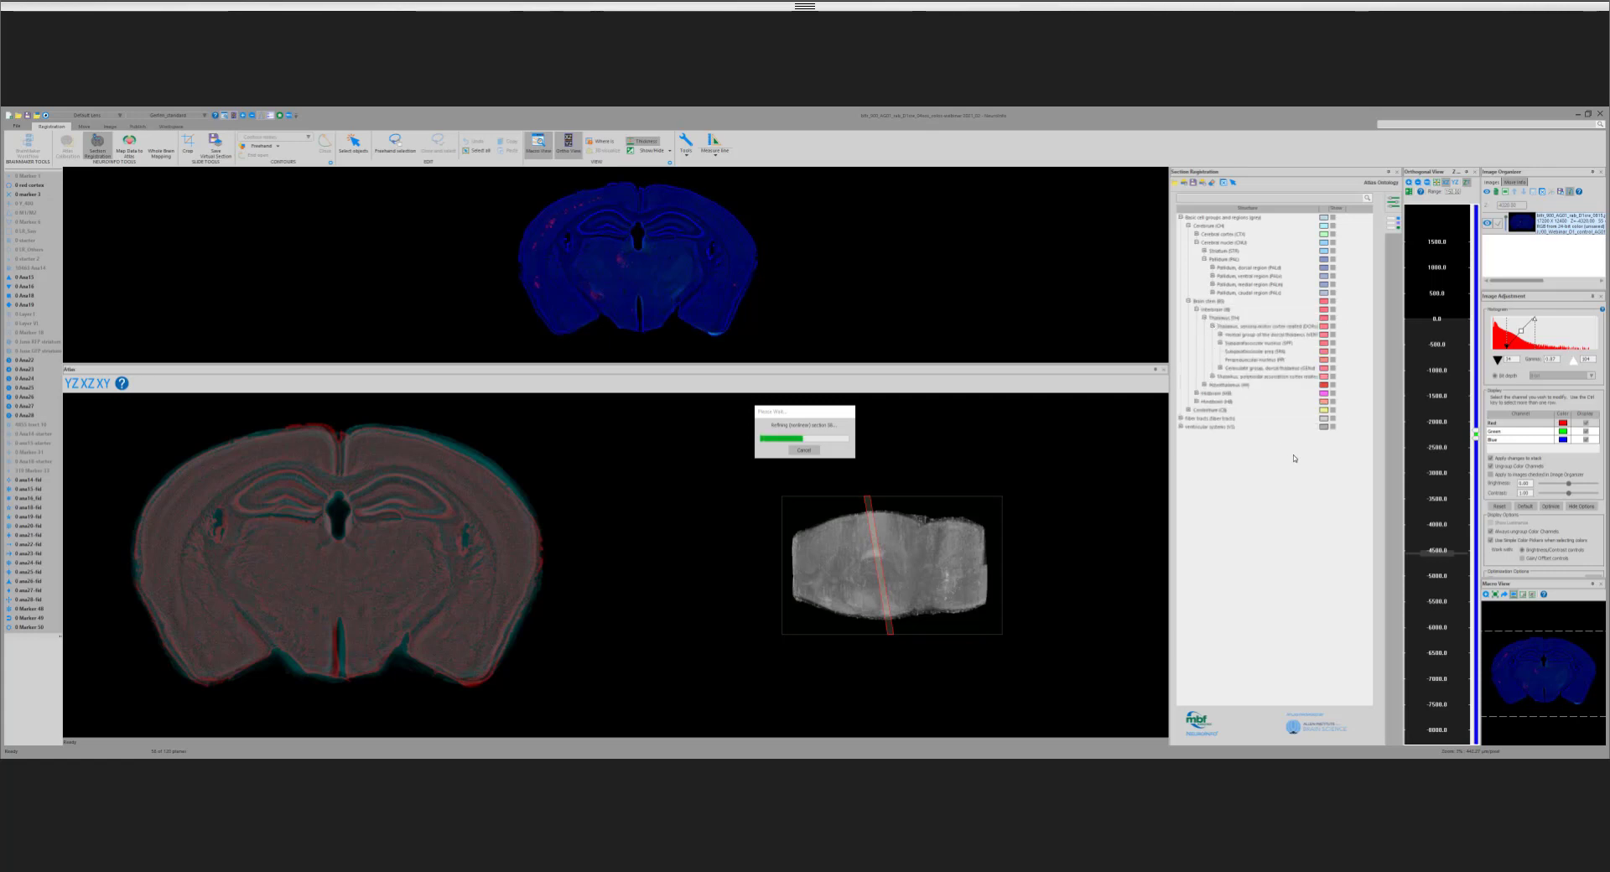
click(1212, 377)
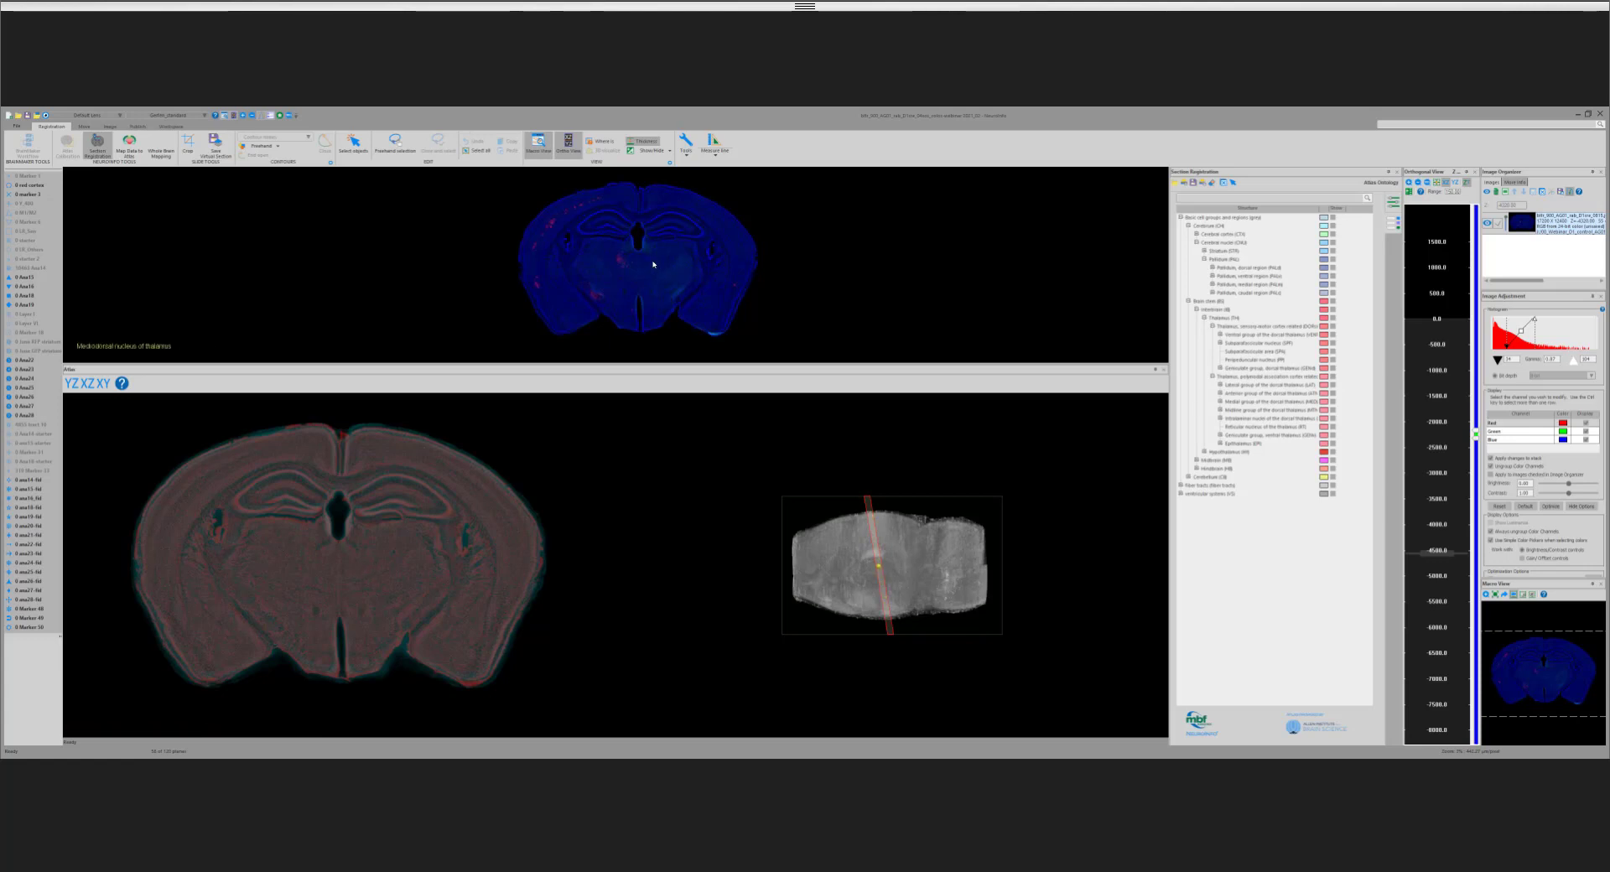
Step: Show the mediodorsal thalamic nucleus, mammillothalamic tract, dentate gyrus granule cell layer and posterior basolateral amygdalar nucleus, with the ontology panel floating
click(359, 561)
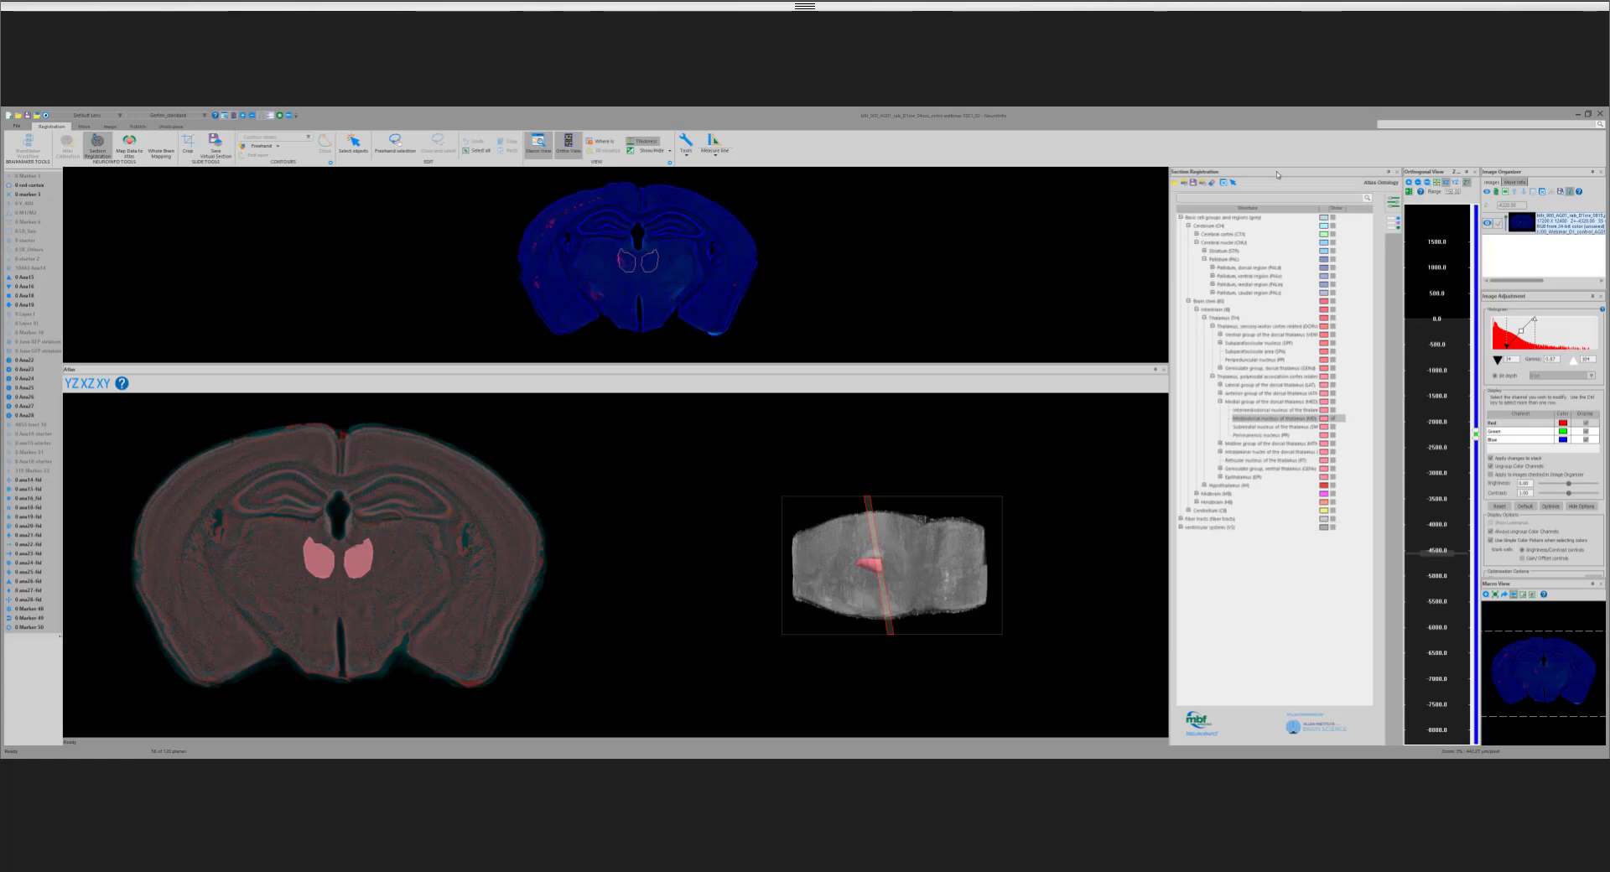
drag(1260, 172, 1156, 188)
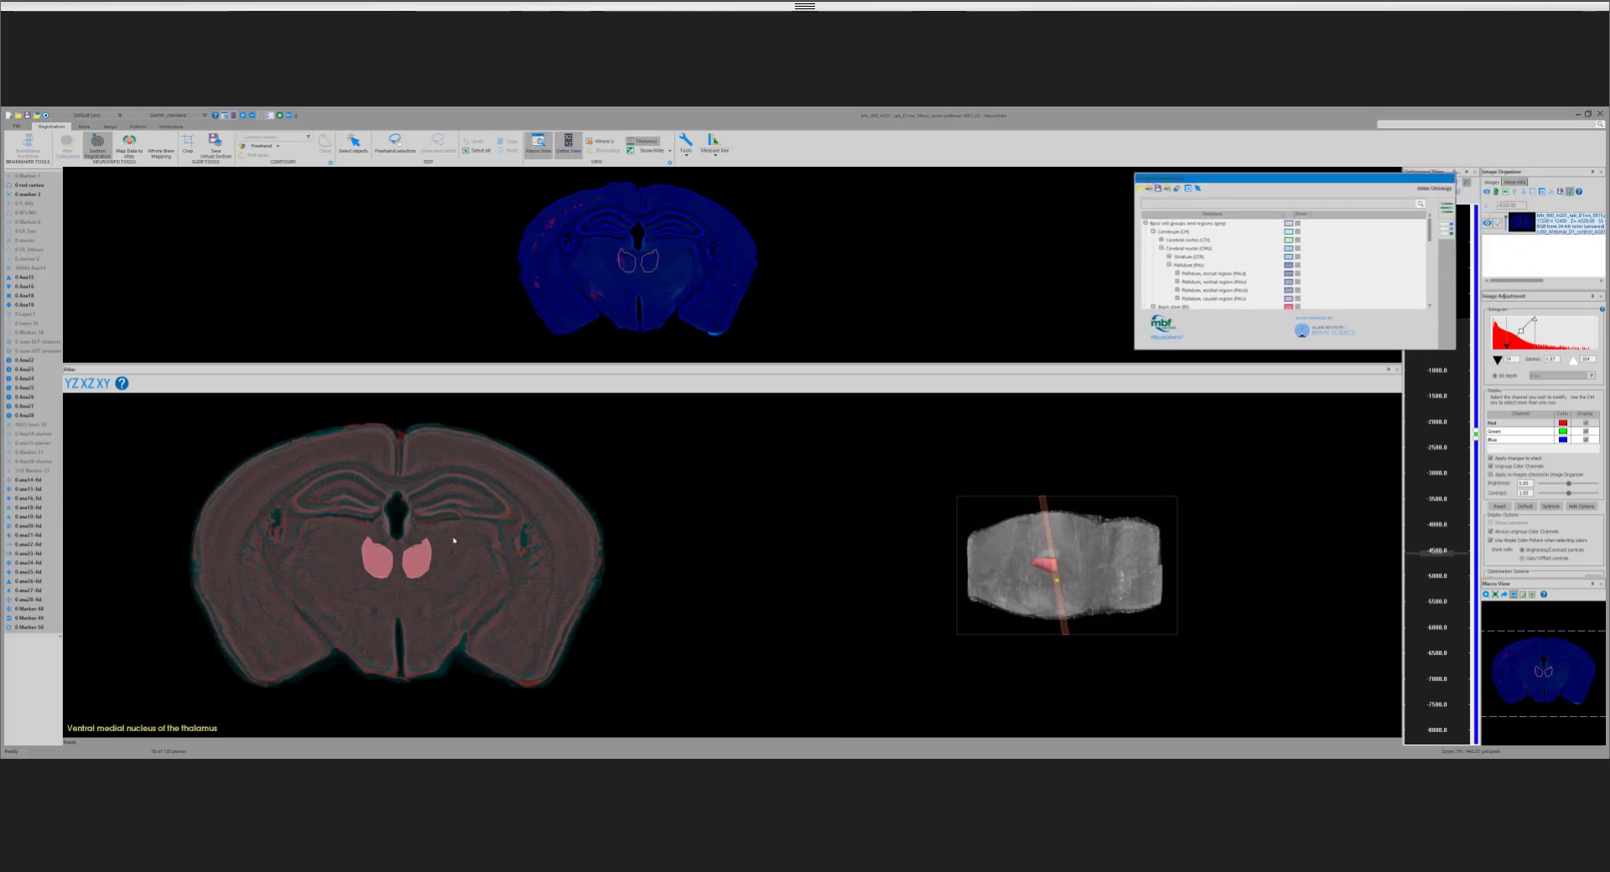
click(422, 613)
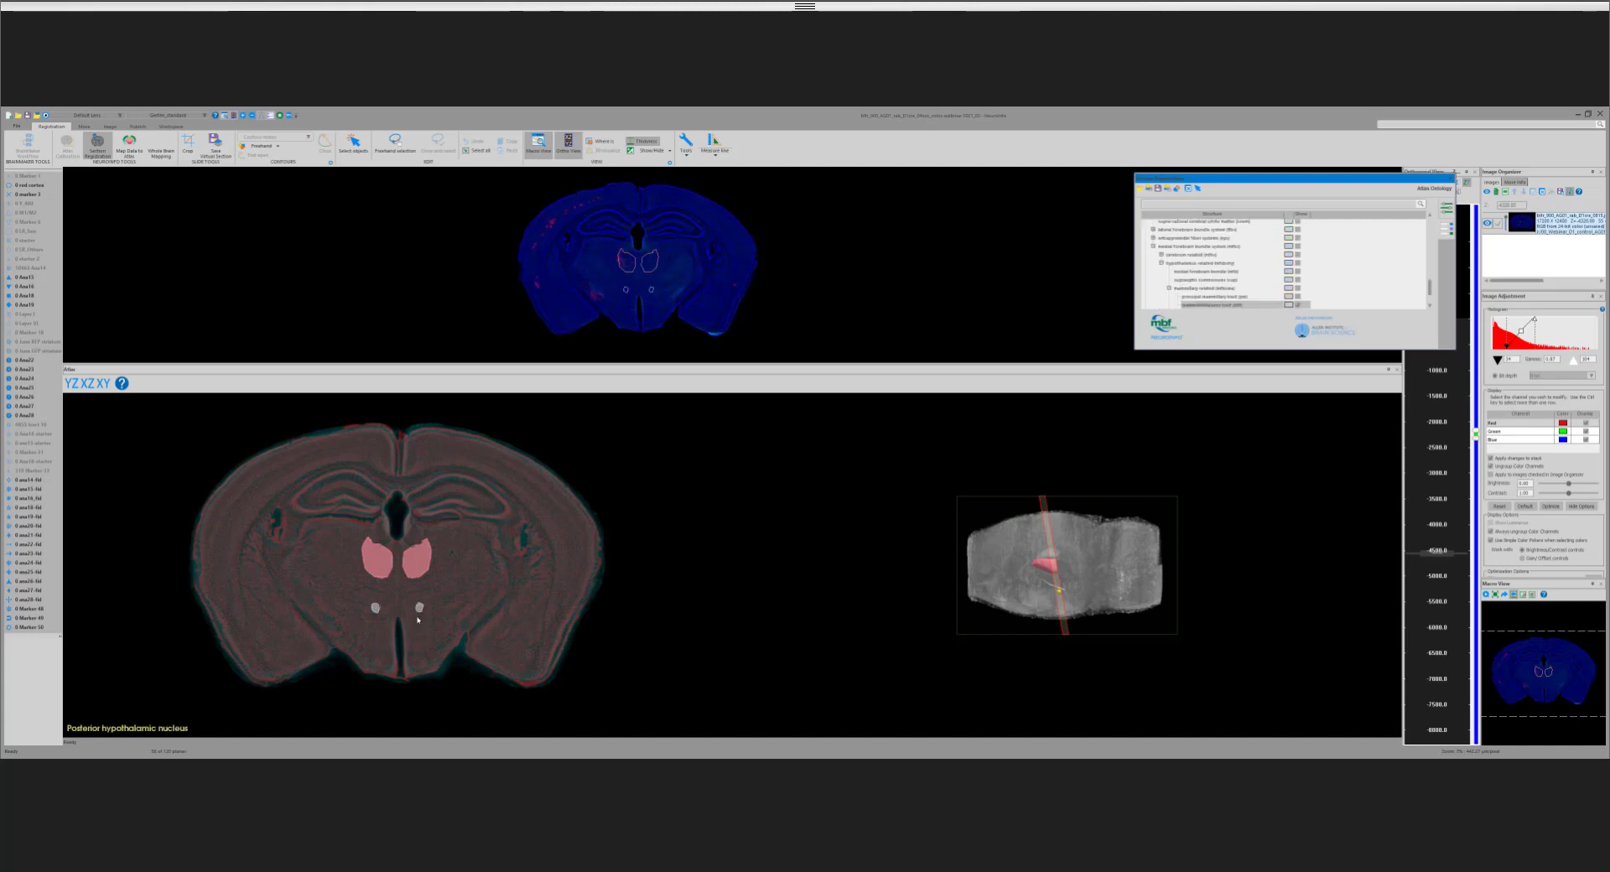
click(442, 507)
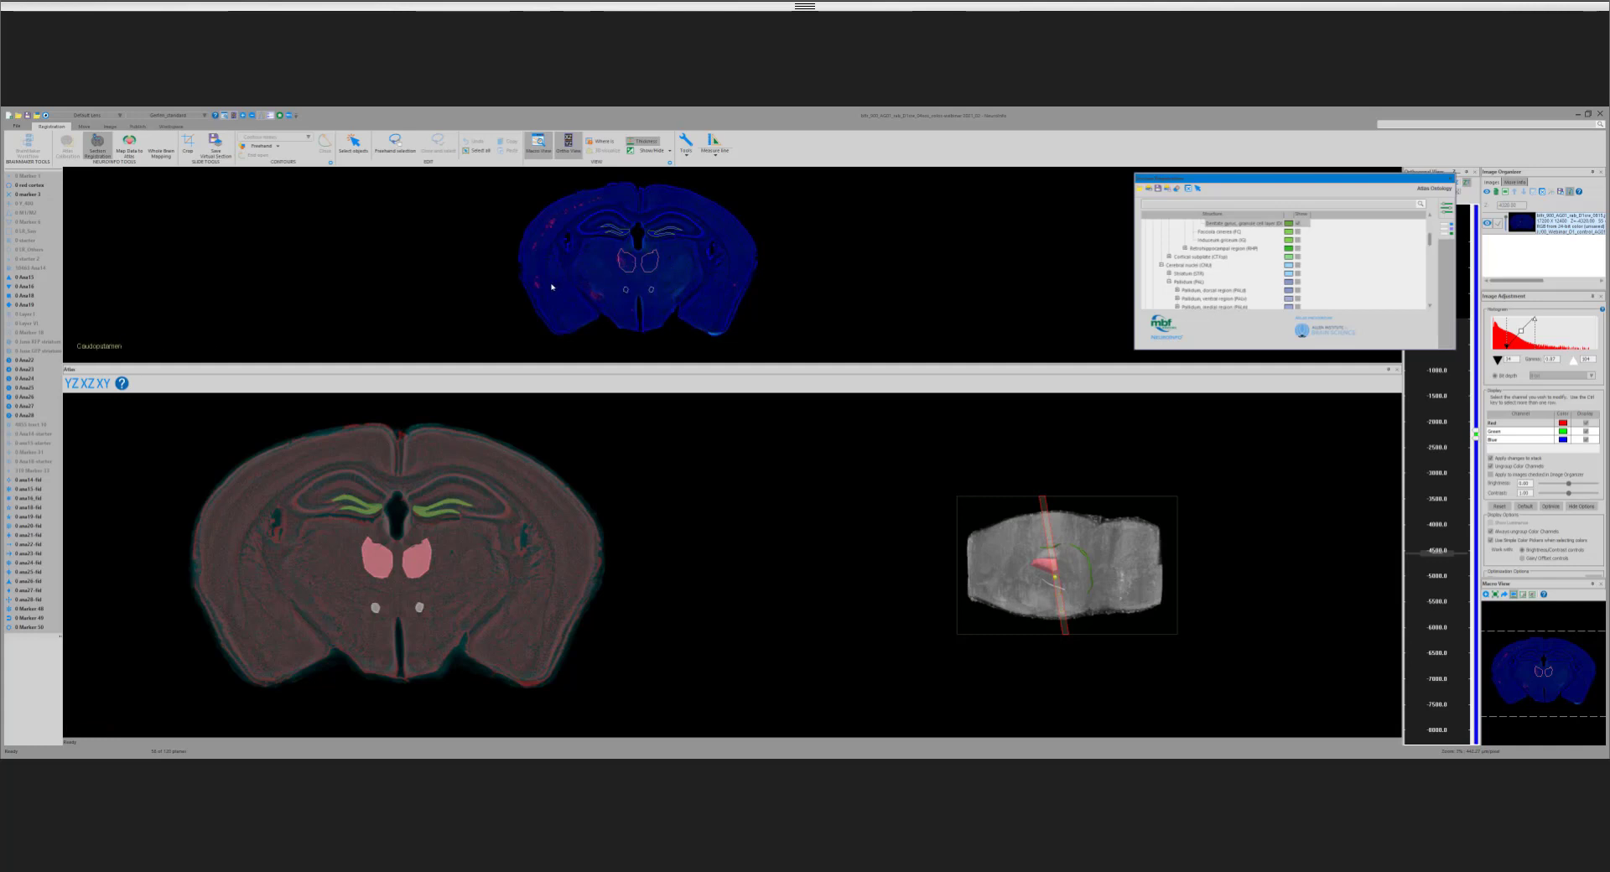
click(738, 316)
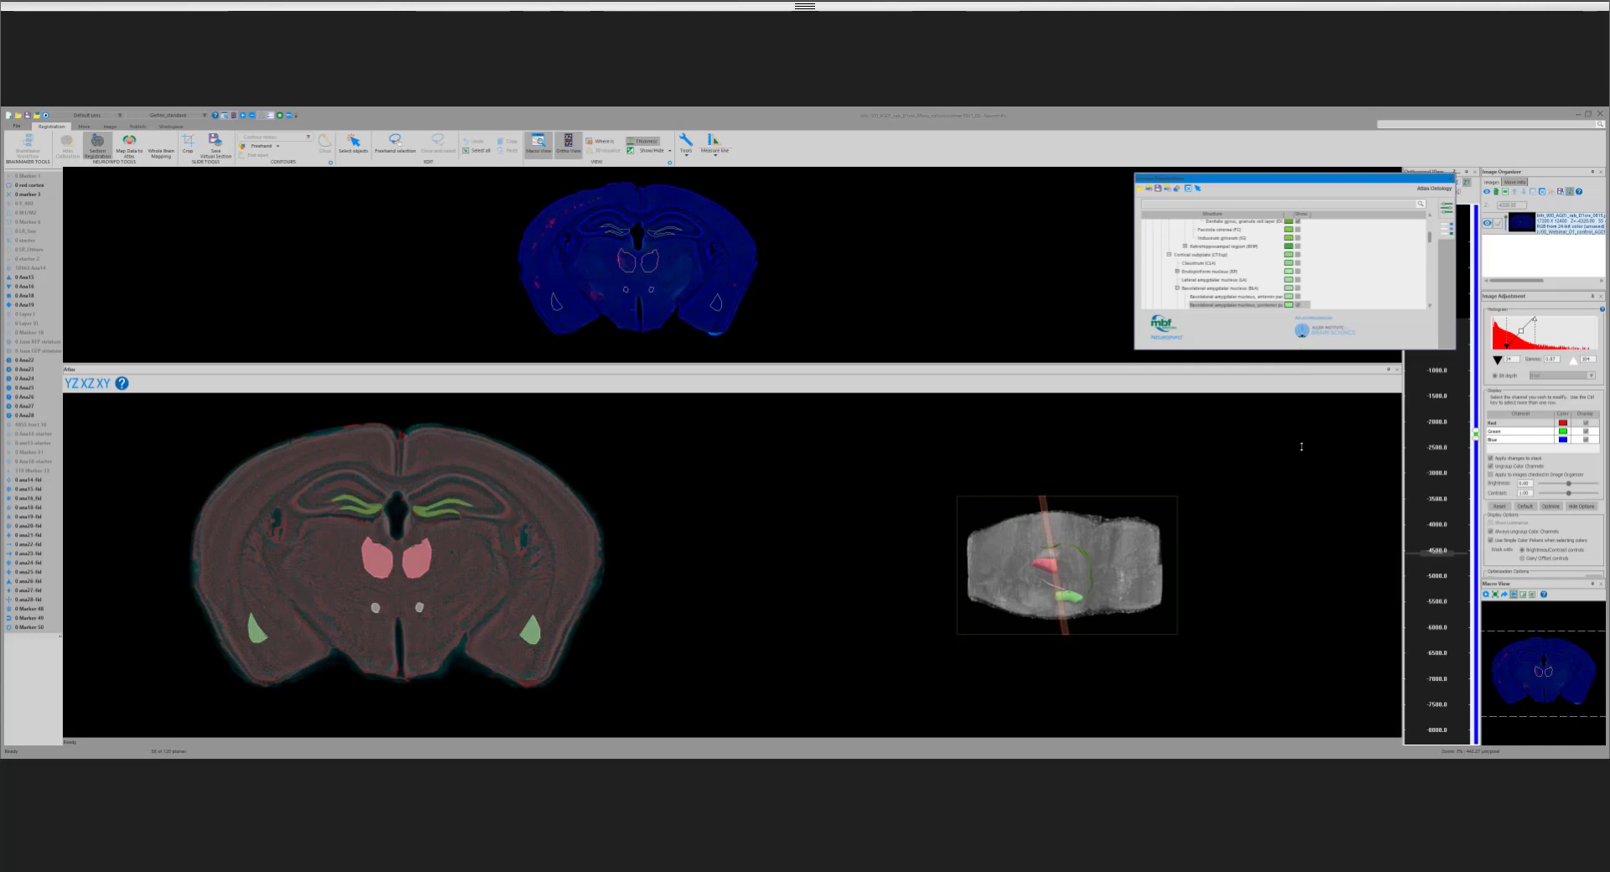
Step: Enlarge the floating ontology window, examine the highlighted regions close up in the 3D atlas, and move the window aside
drag(1302, 447, 1302, 533)
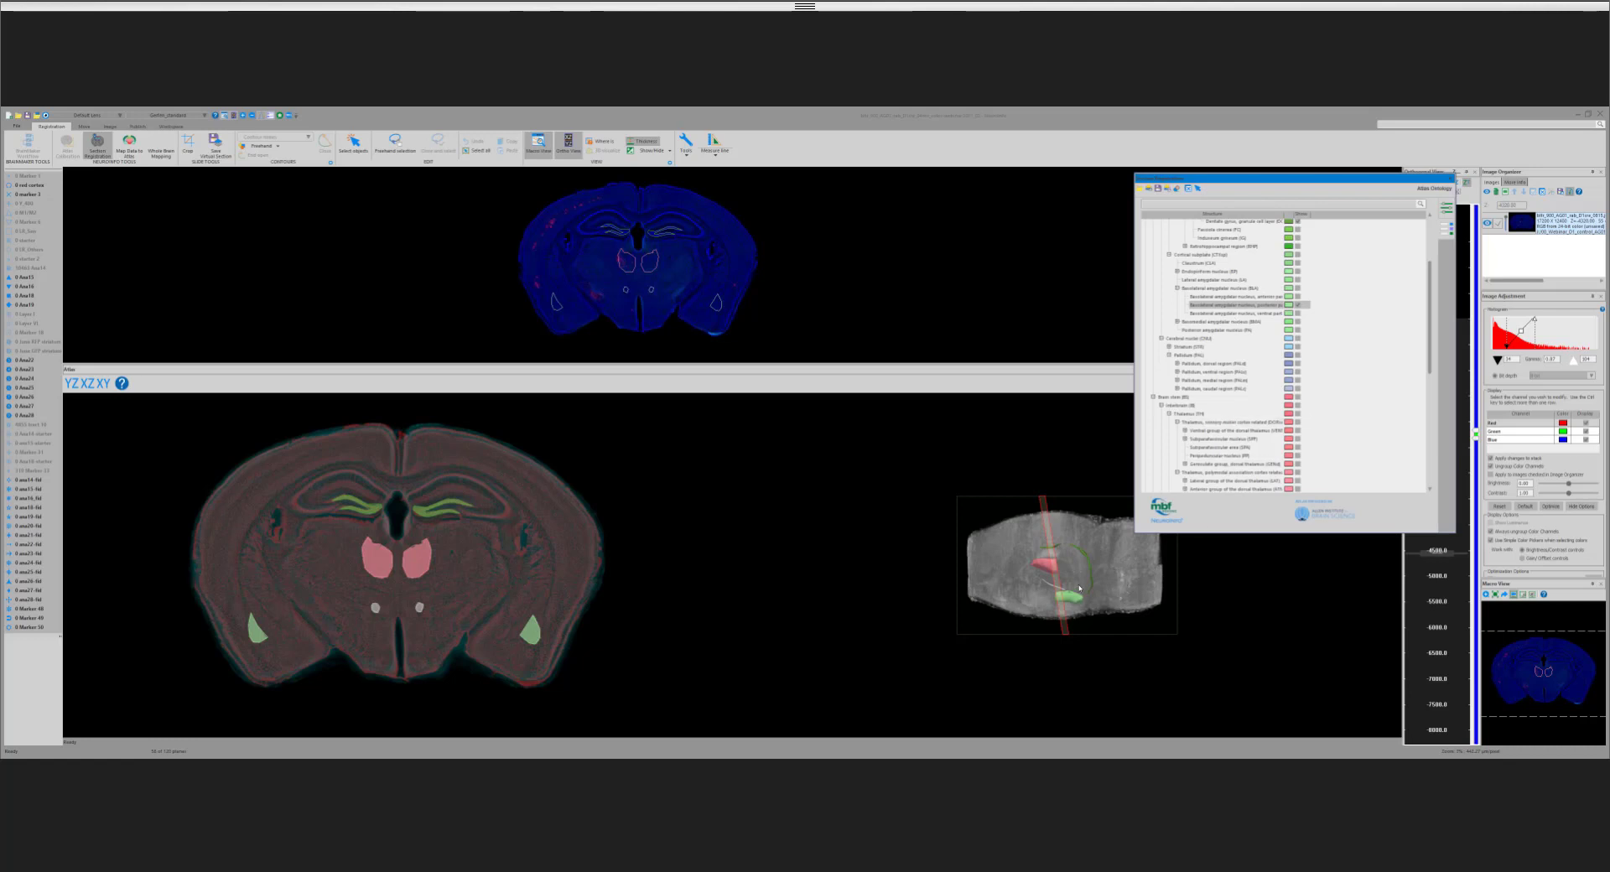
scroll(1080, 588, up, 3)
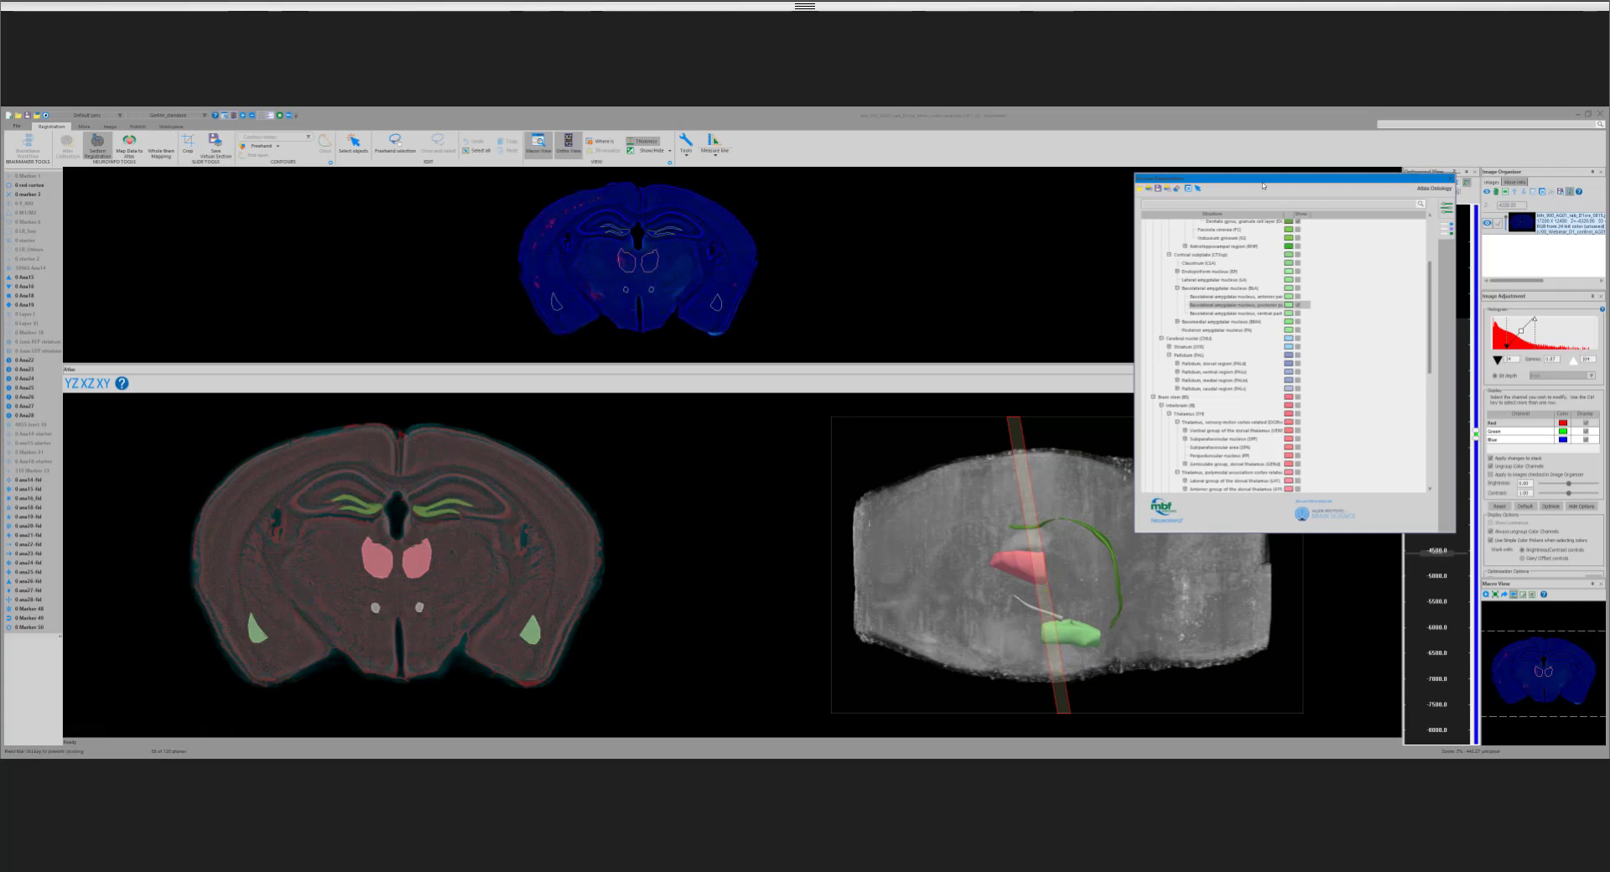
drag(1264, 185, 1127, 191)
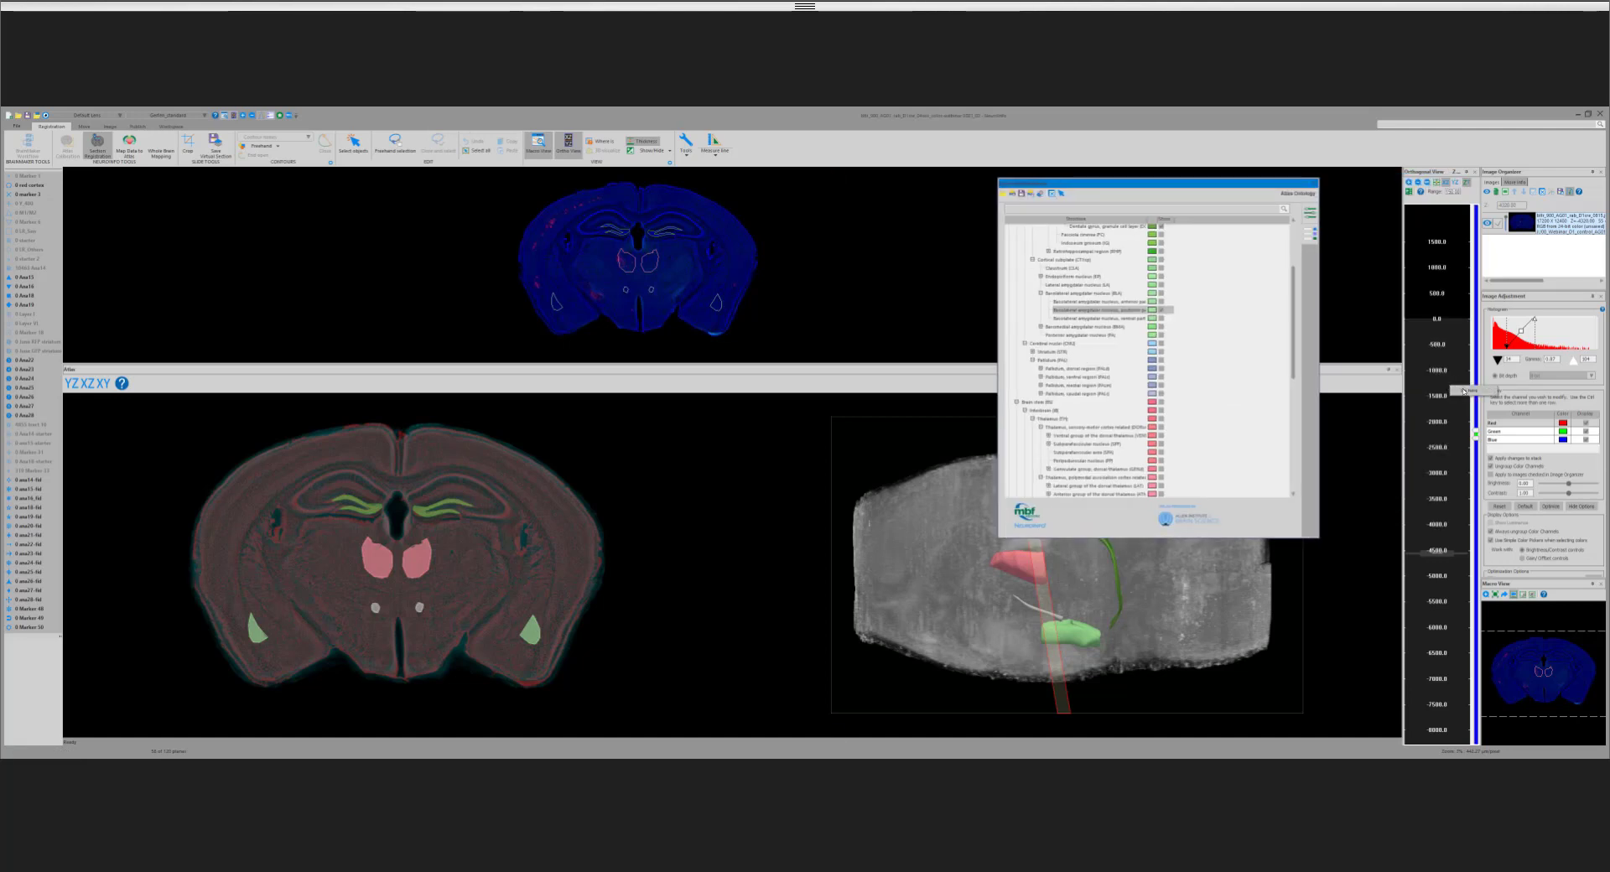
Step: Compare the sections near −1300 and −2800 with the atlas overlay
click(1465, 391)
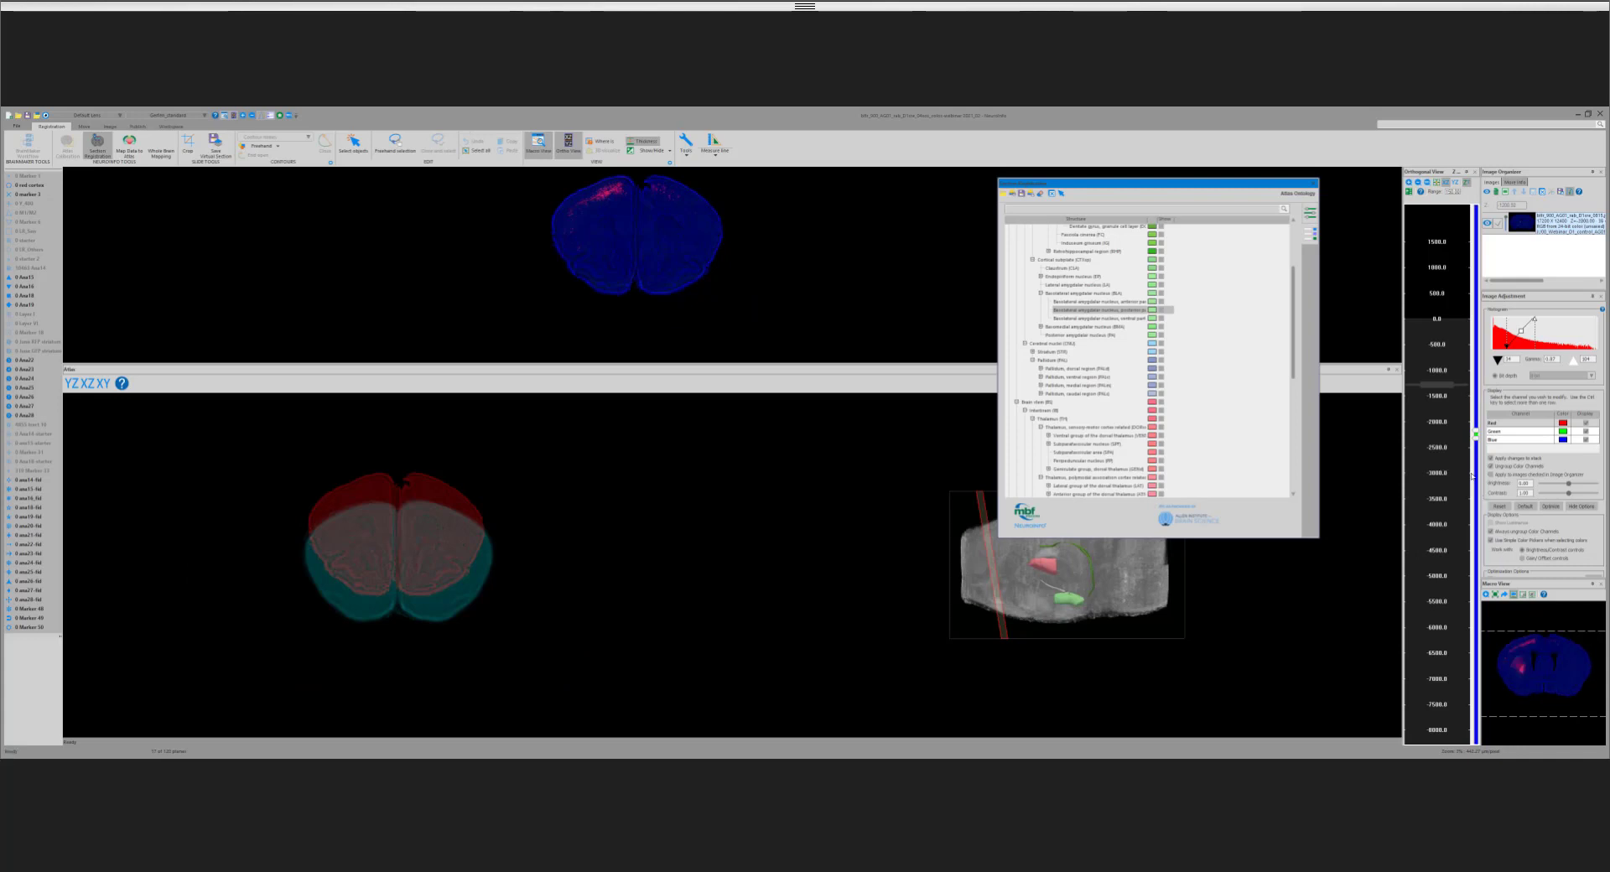
click(1471, 476)
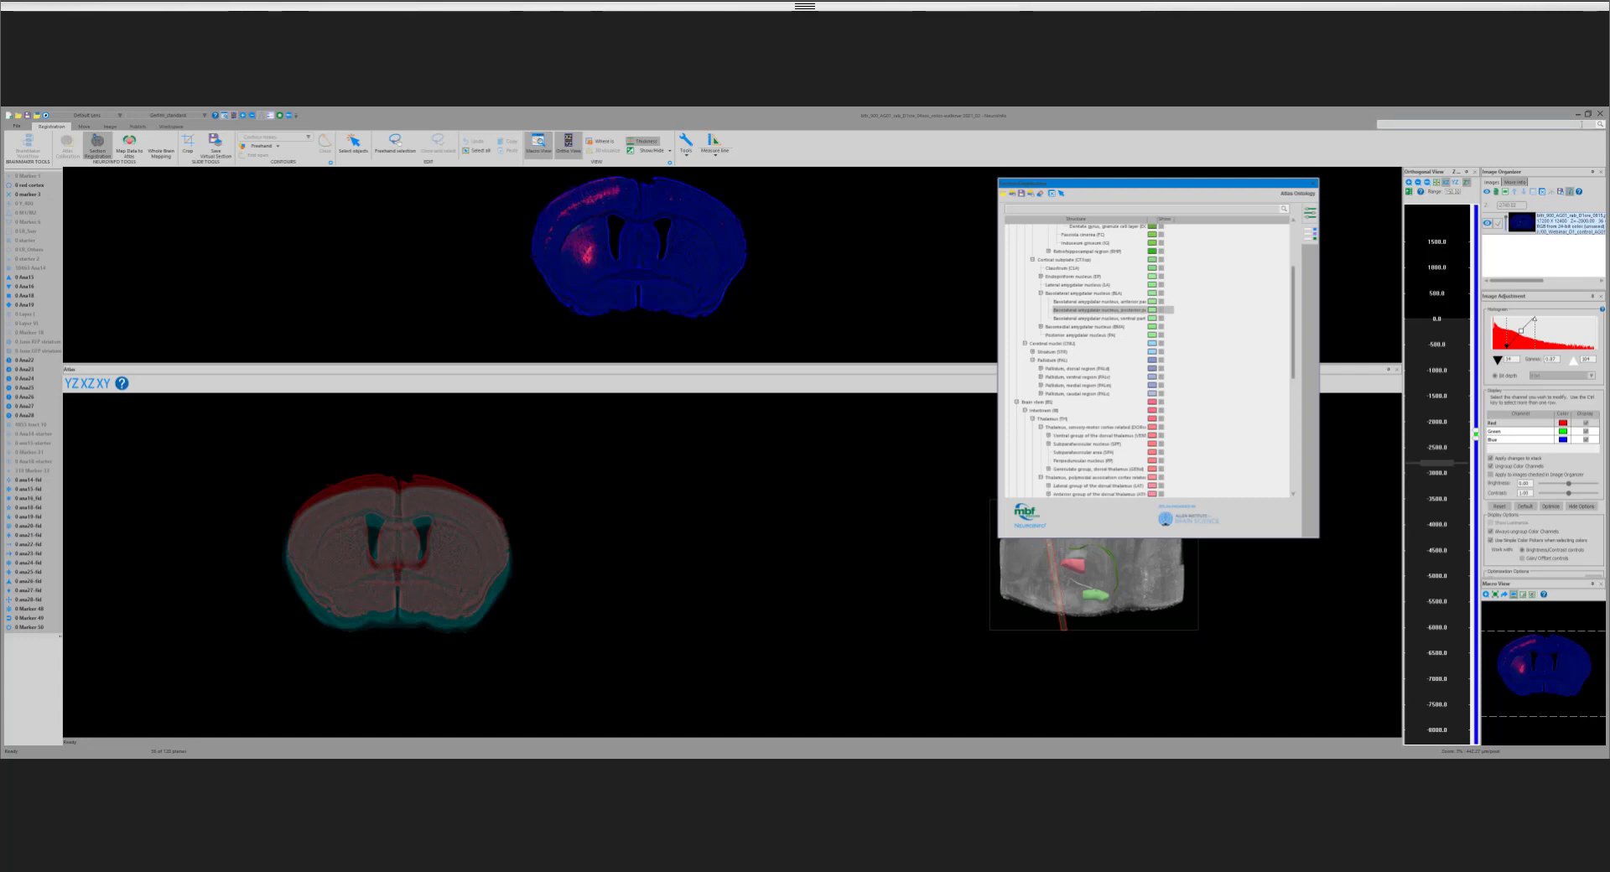
Step: Close the section registration and open the data set with the detected cell markers mapped onto the atlas
click(97, 145)
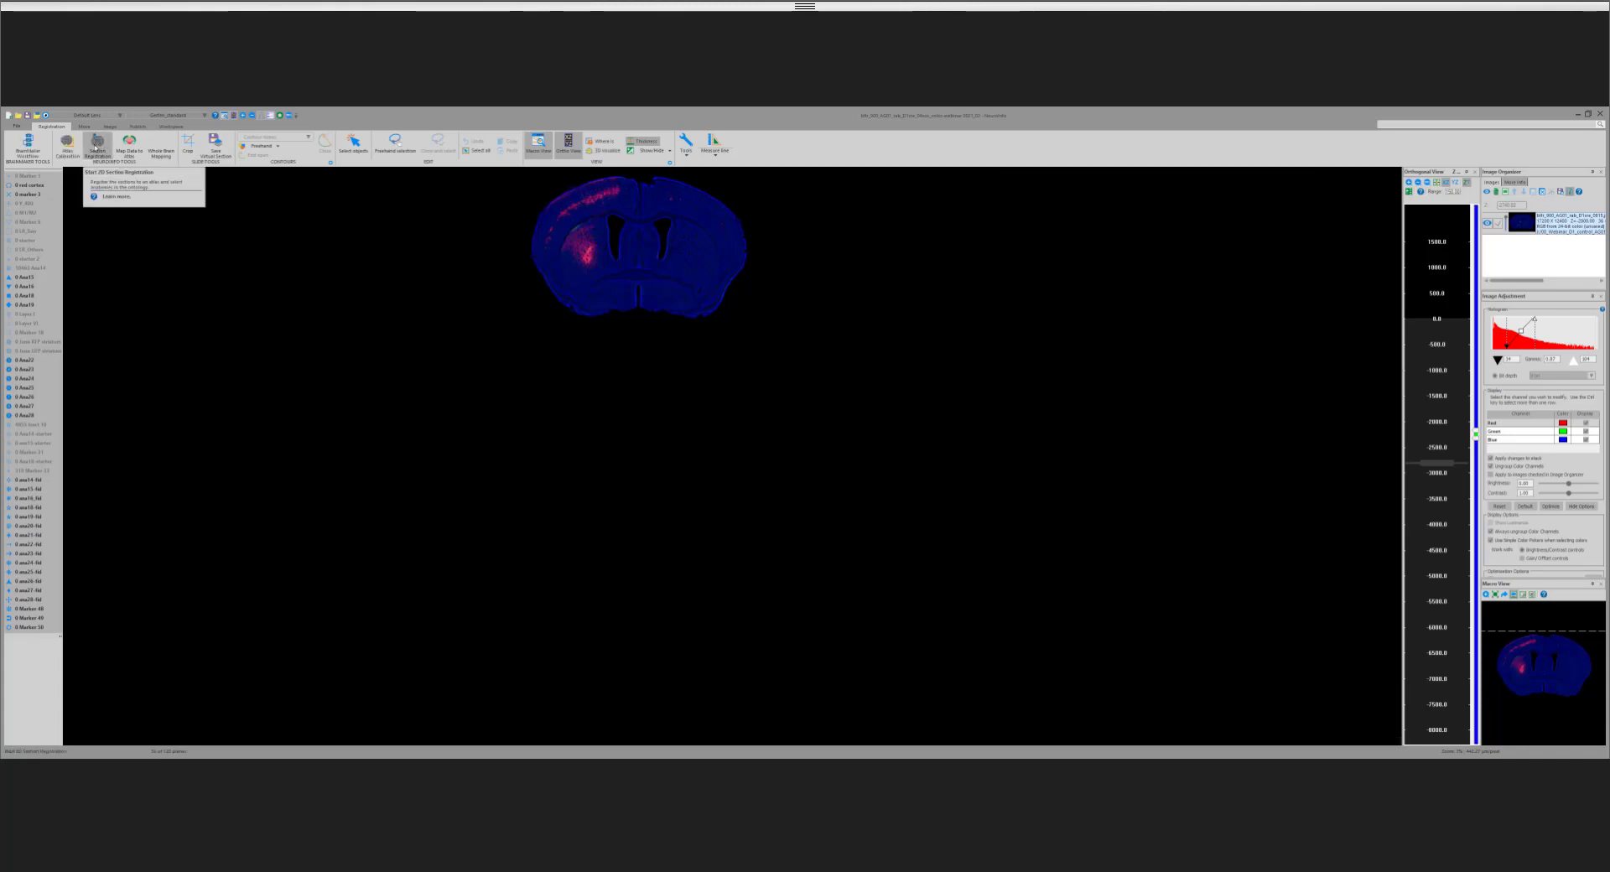
click(22, 141)
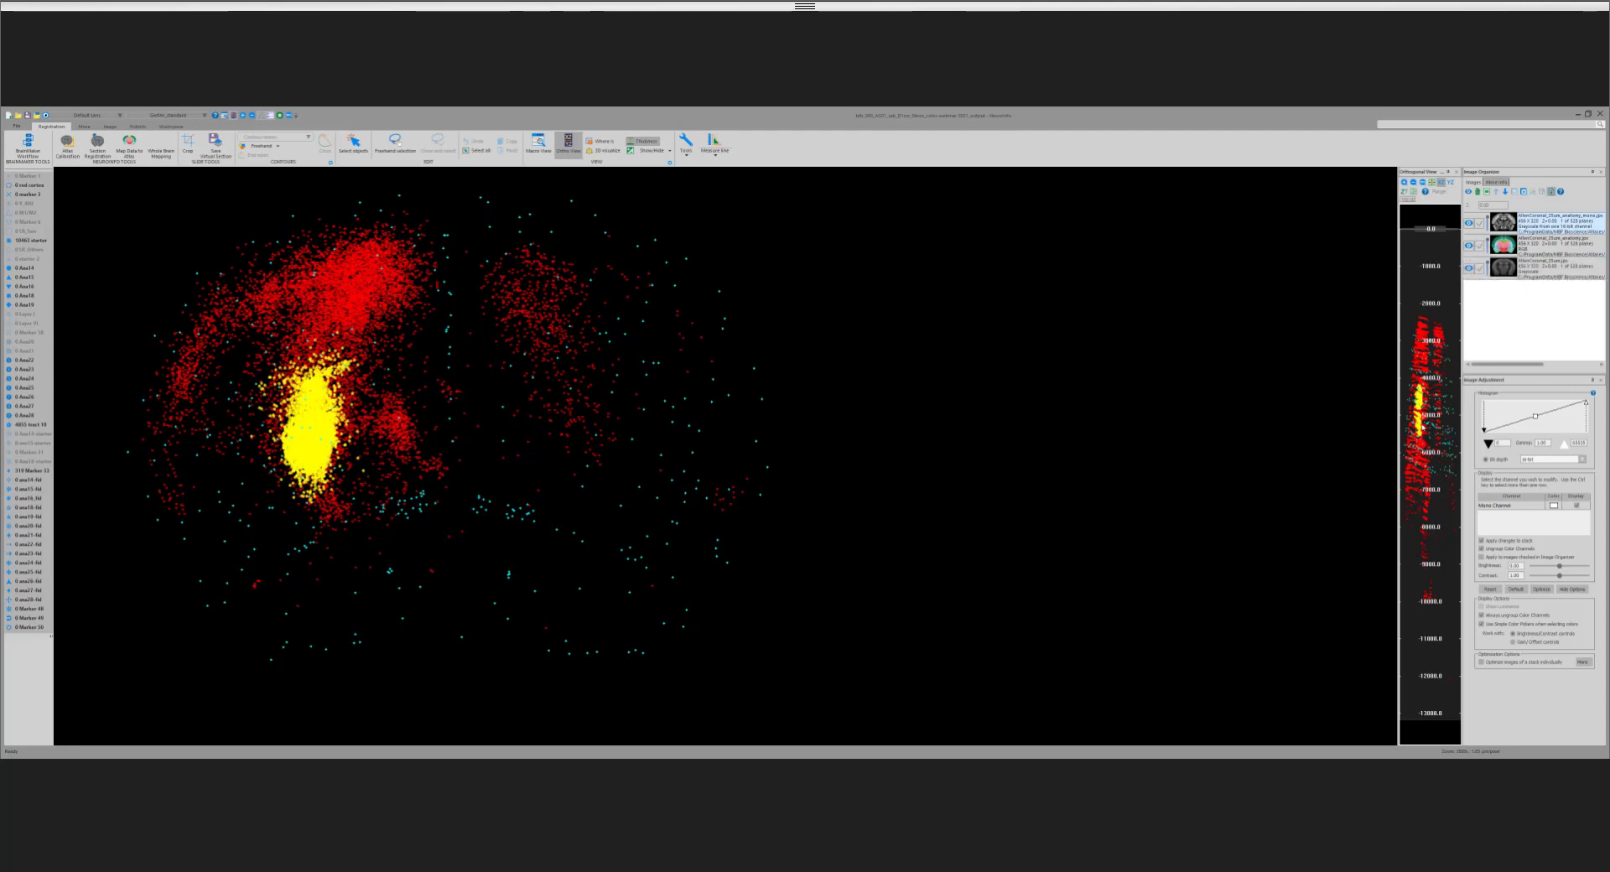
Step: Go to the atlas plane near −5100 and limit the displayed cell markers to those around the current plane
right_click(1418, 420)
click(1437, 425)
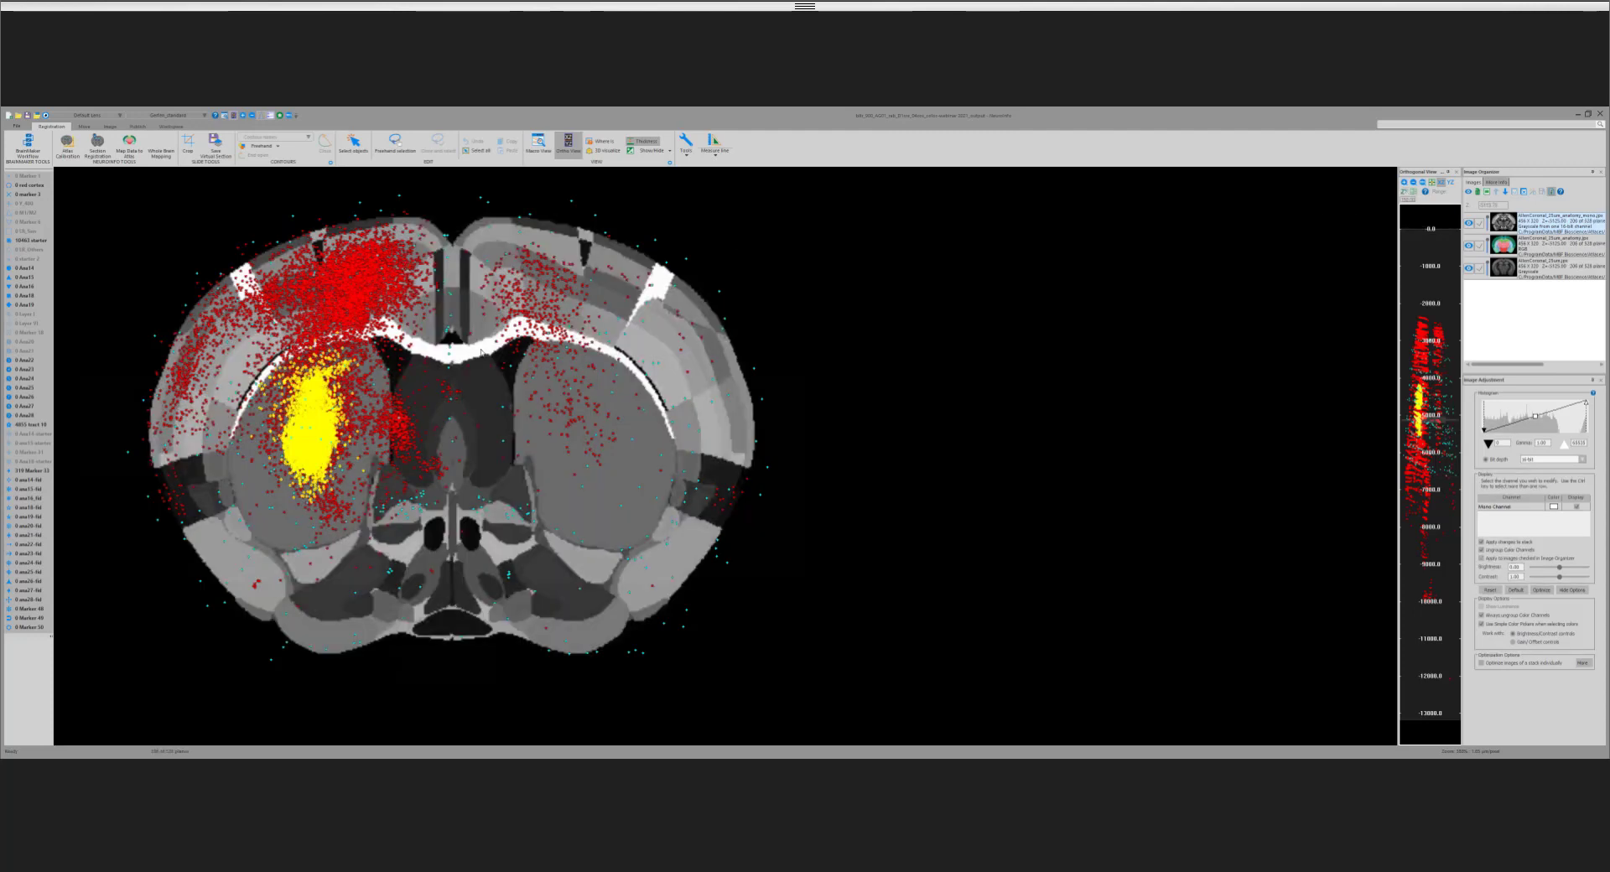
click(1405, 194)
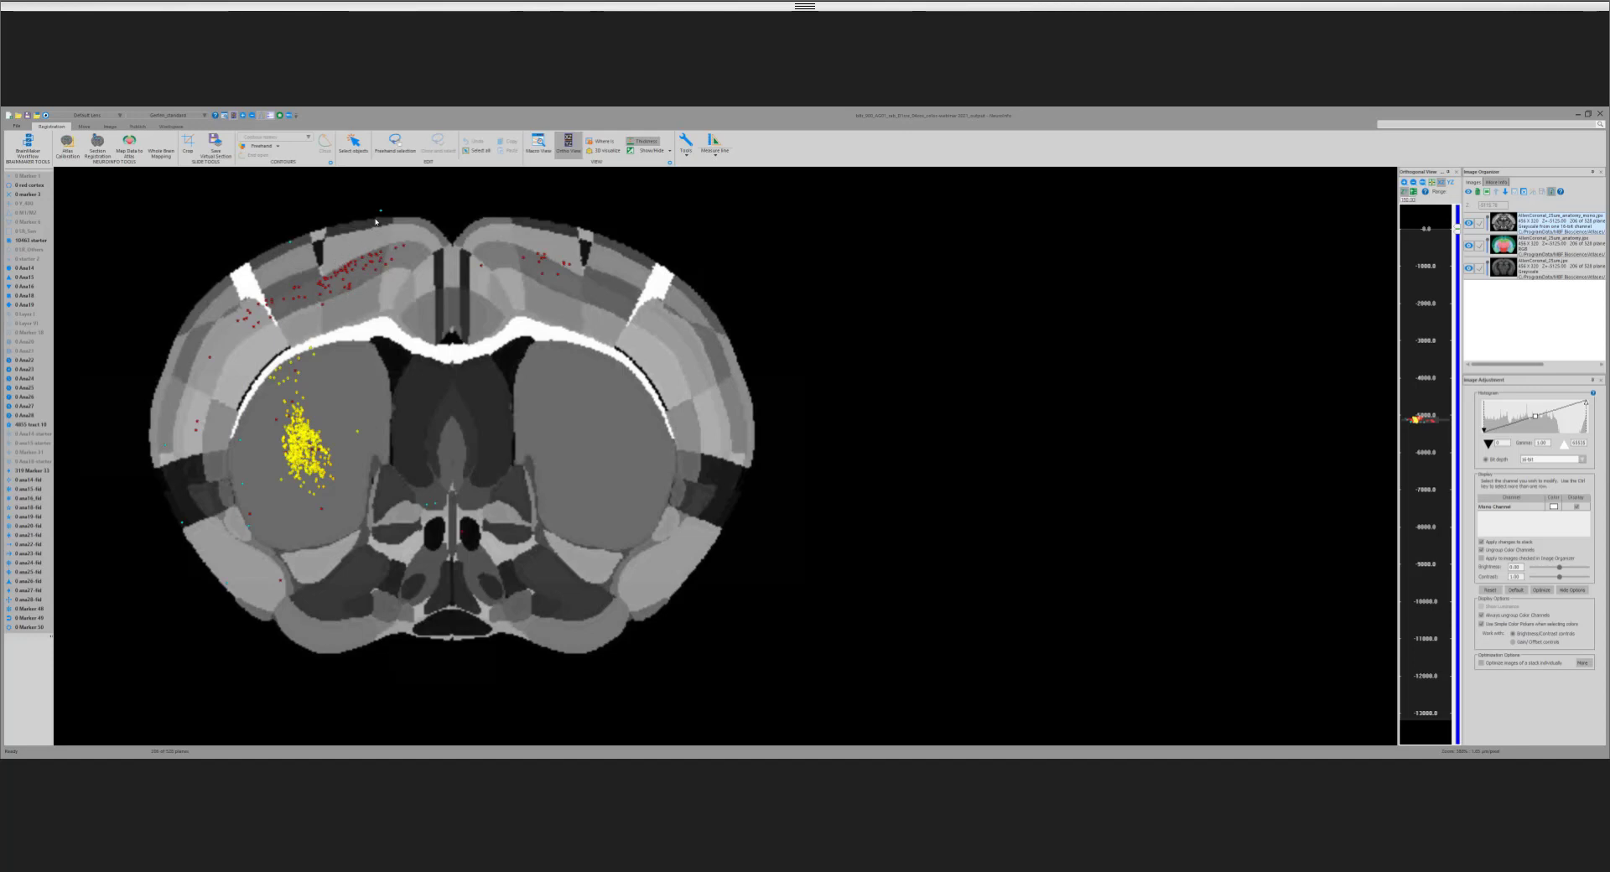
Step: Step caudally through the atlas planes from about −5100 to −5600, examining how the mapped cell markers fall within the regions
scroll(376, 222, down, 1)
scroll(376, 222, down, 2)
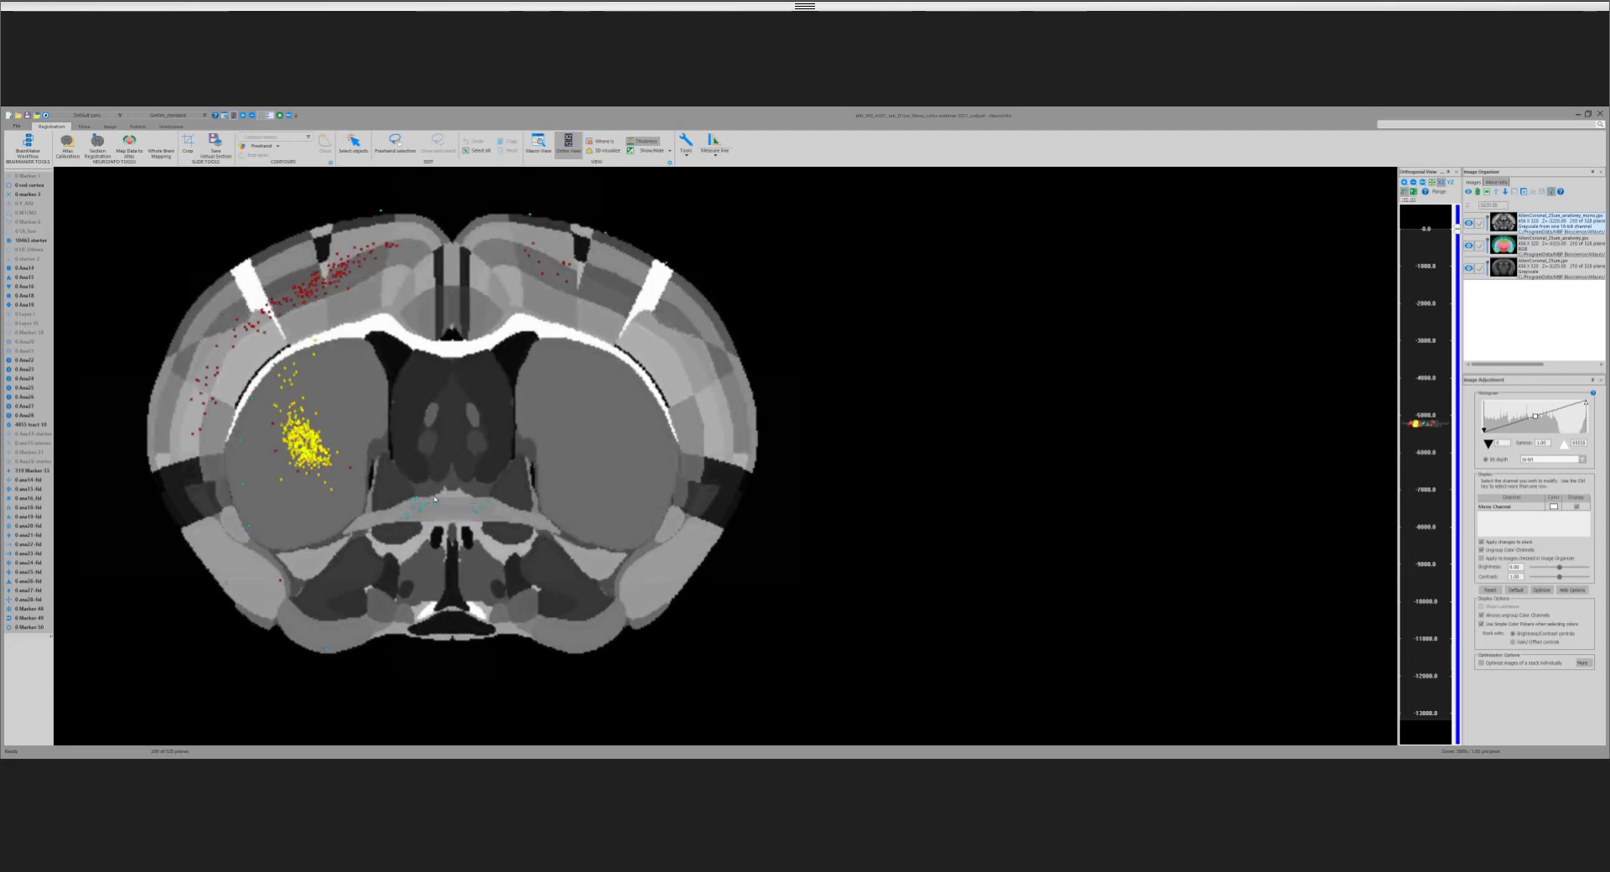
scroll(400, 476, down, 4)
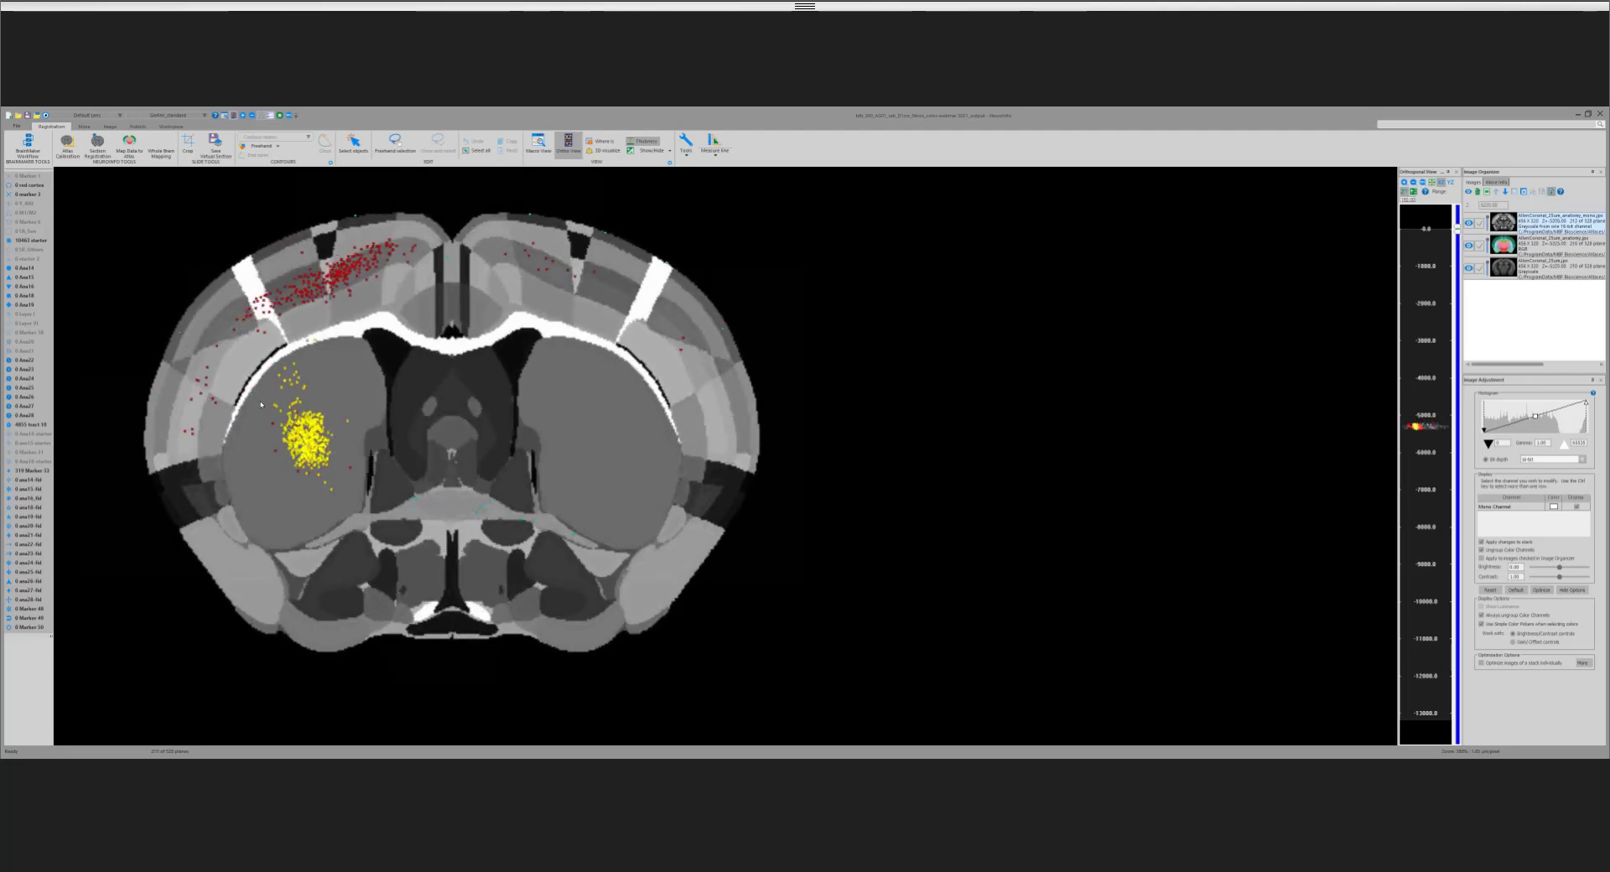
scroll(286, 406, down, 6)
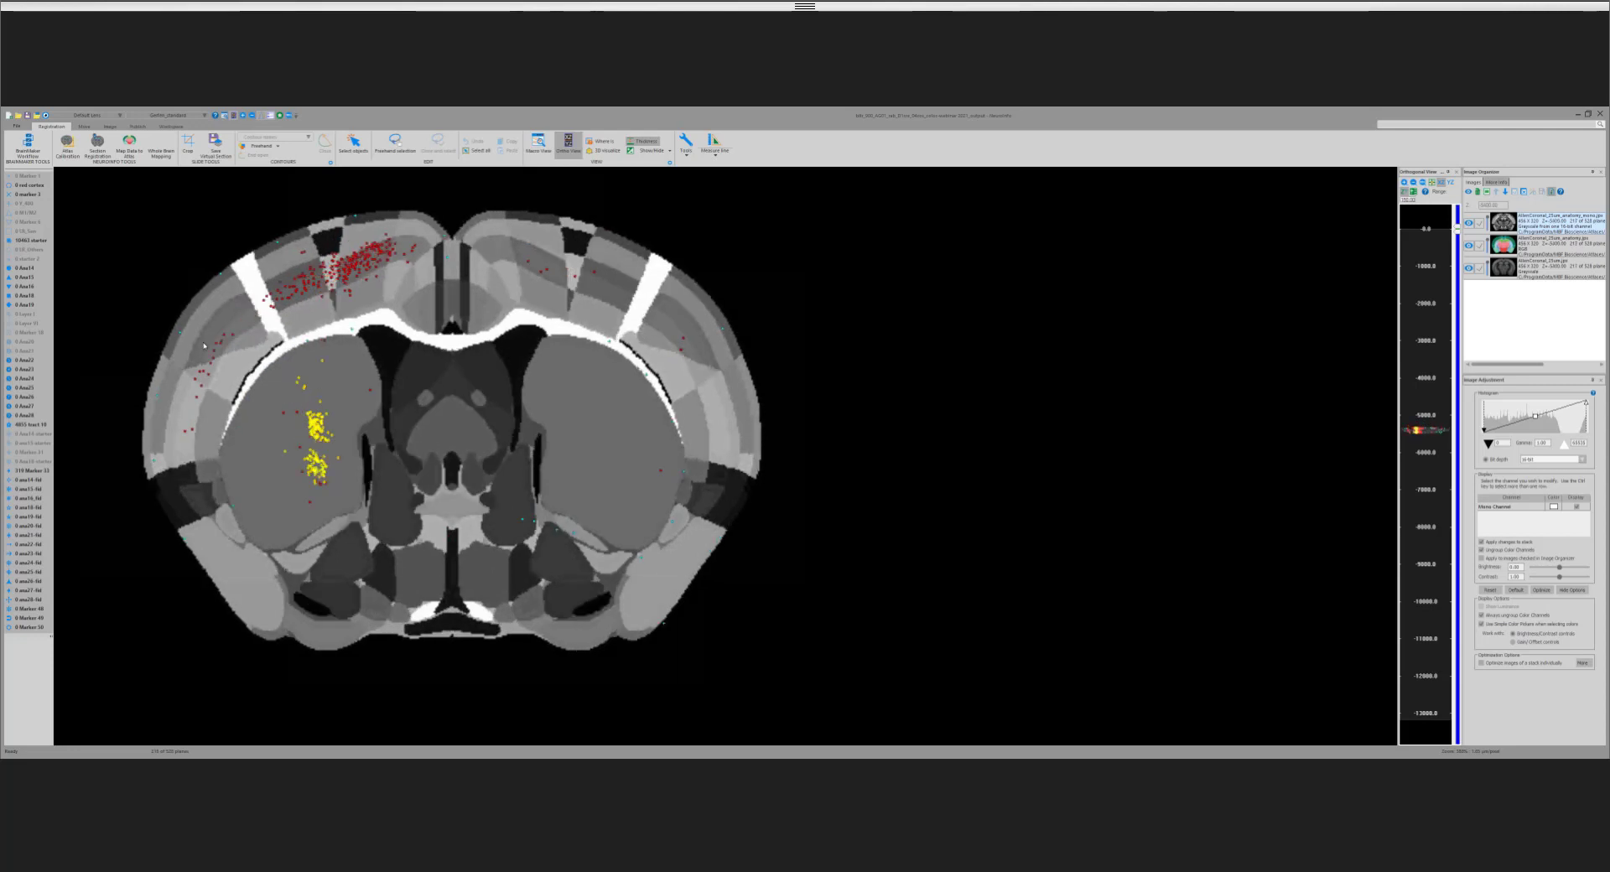
scroll(164, 388, down, 4)
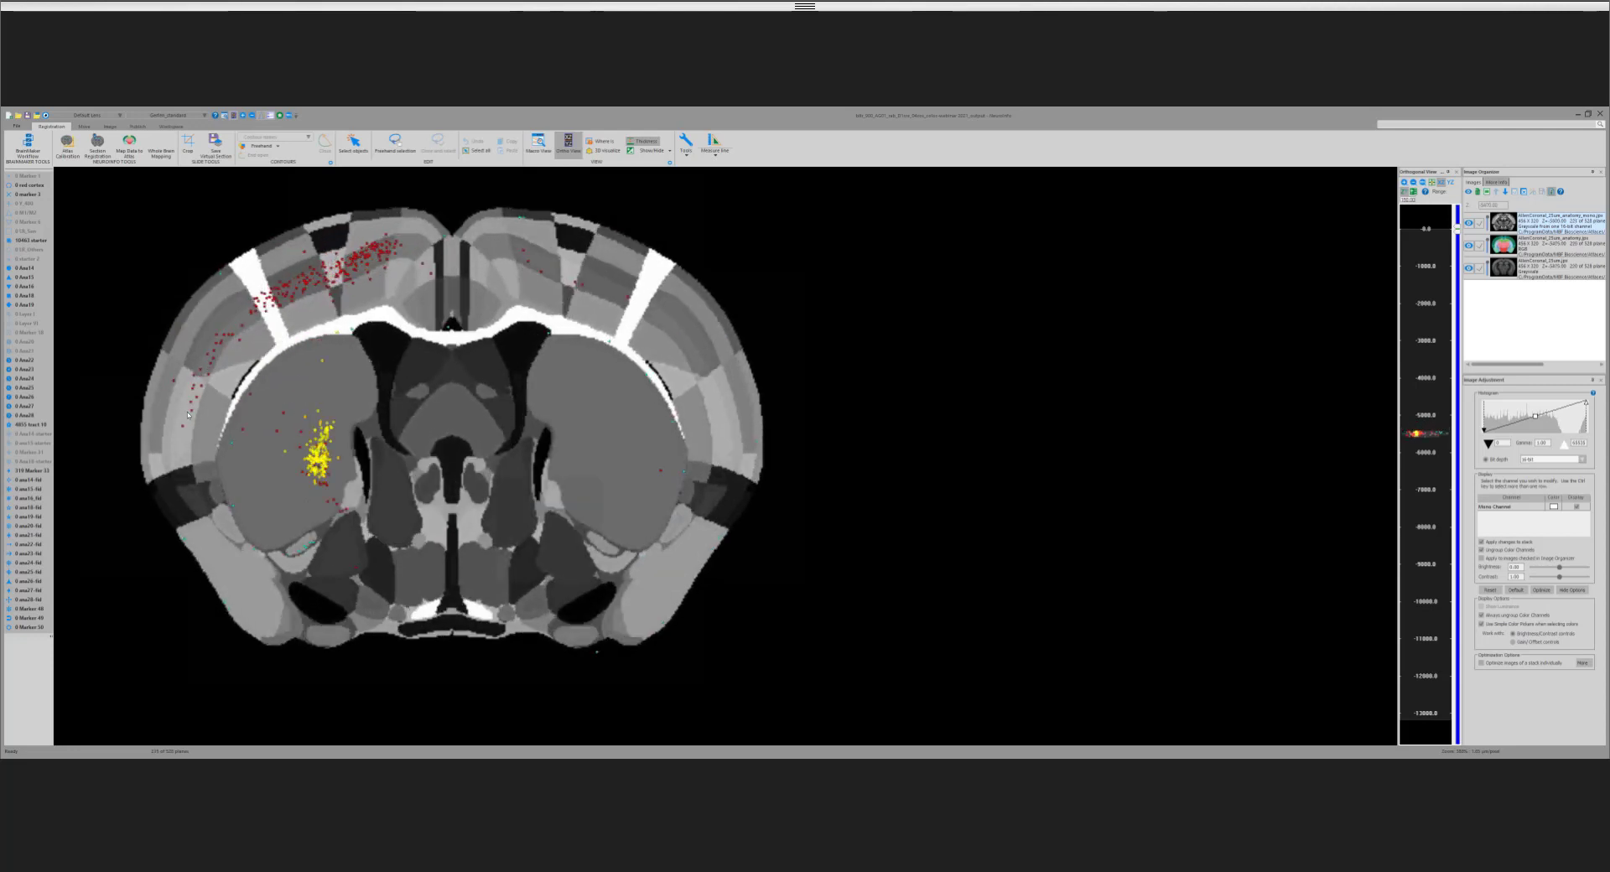
scroll(295, 554, down, 3)
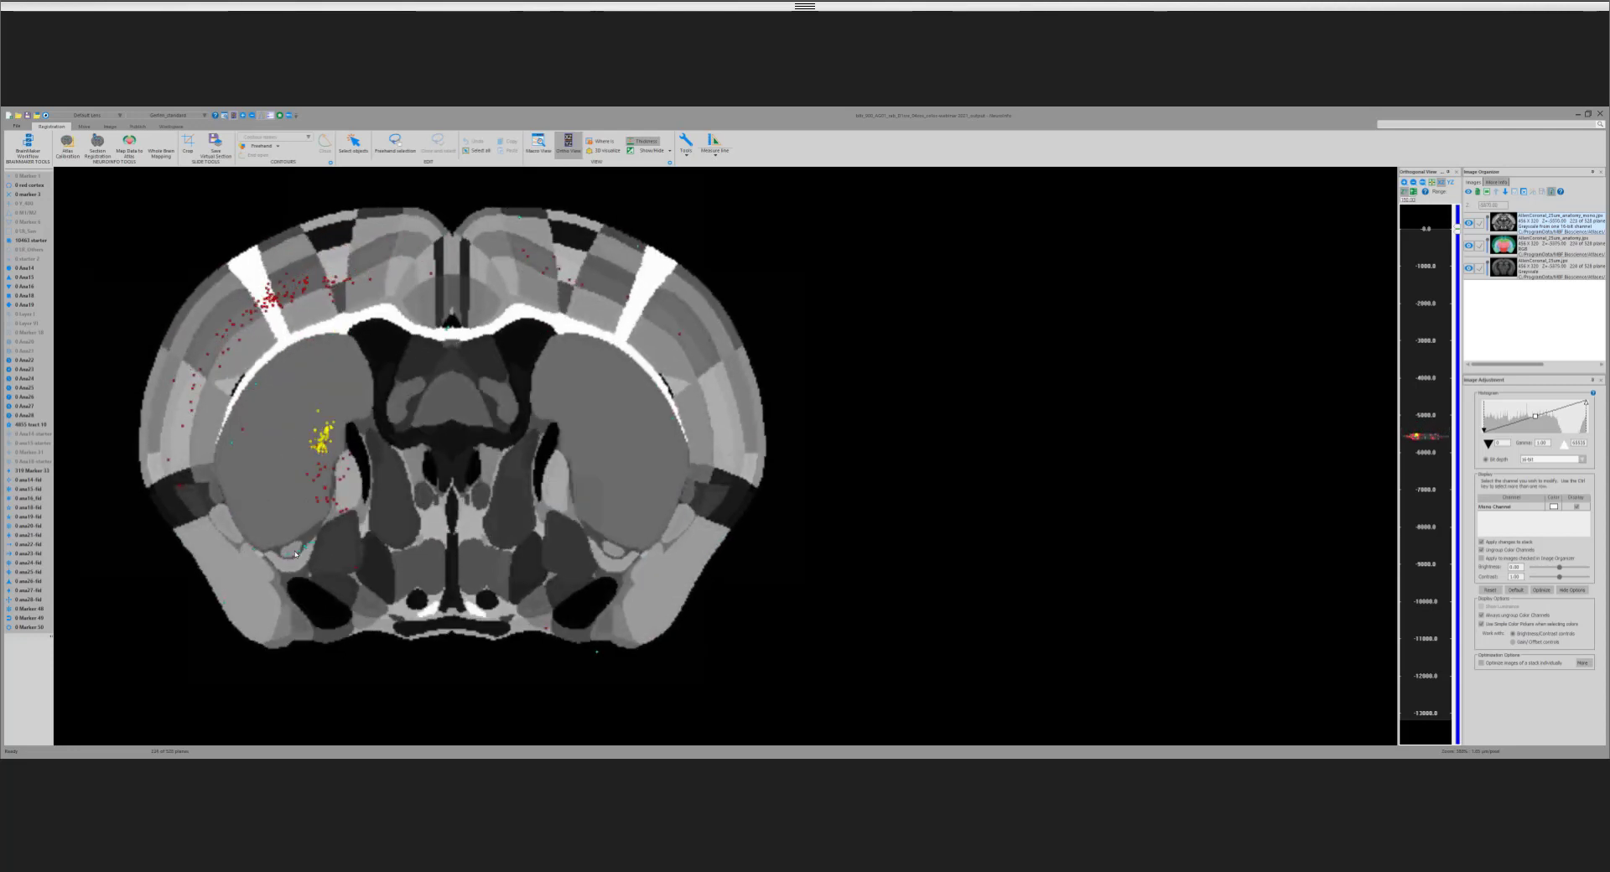
Step: Continue caudally through the atlas planes from about −5600 to −5900, examining the cell markers in the cortex and the deeper regions
scroll(295, 554, down, 2)
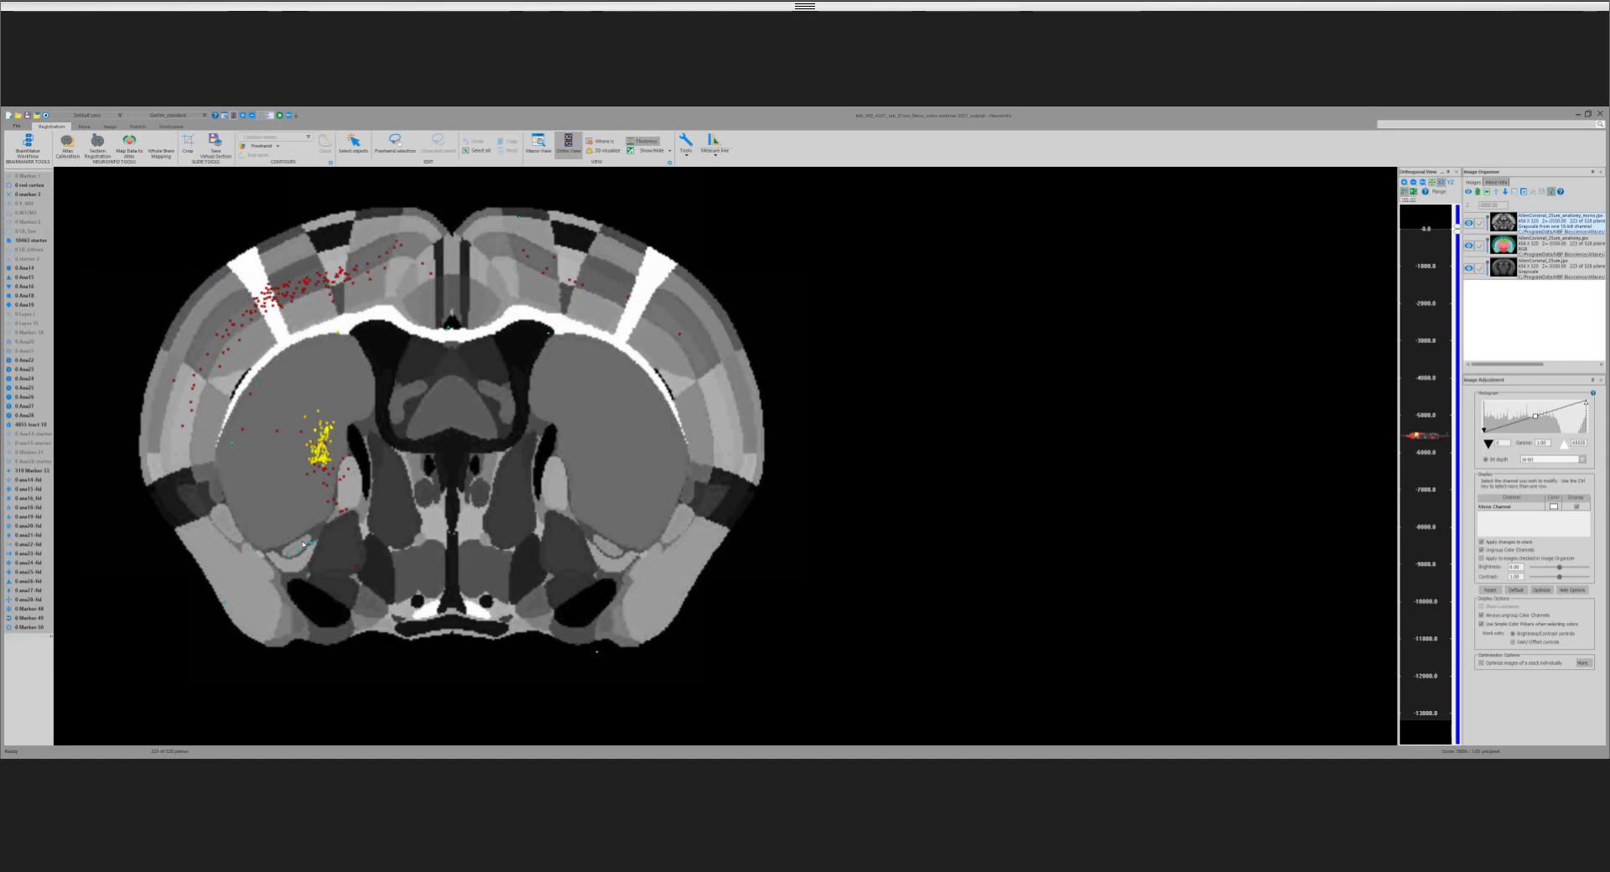
scroll(303, 544, down, 6)
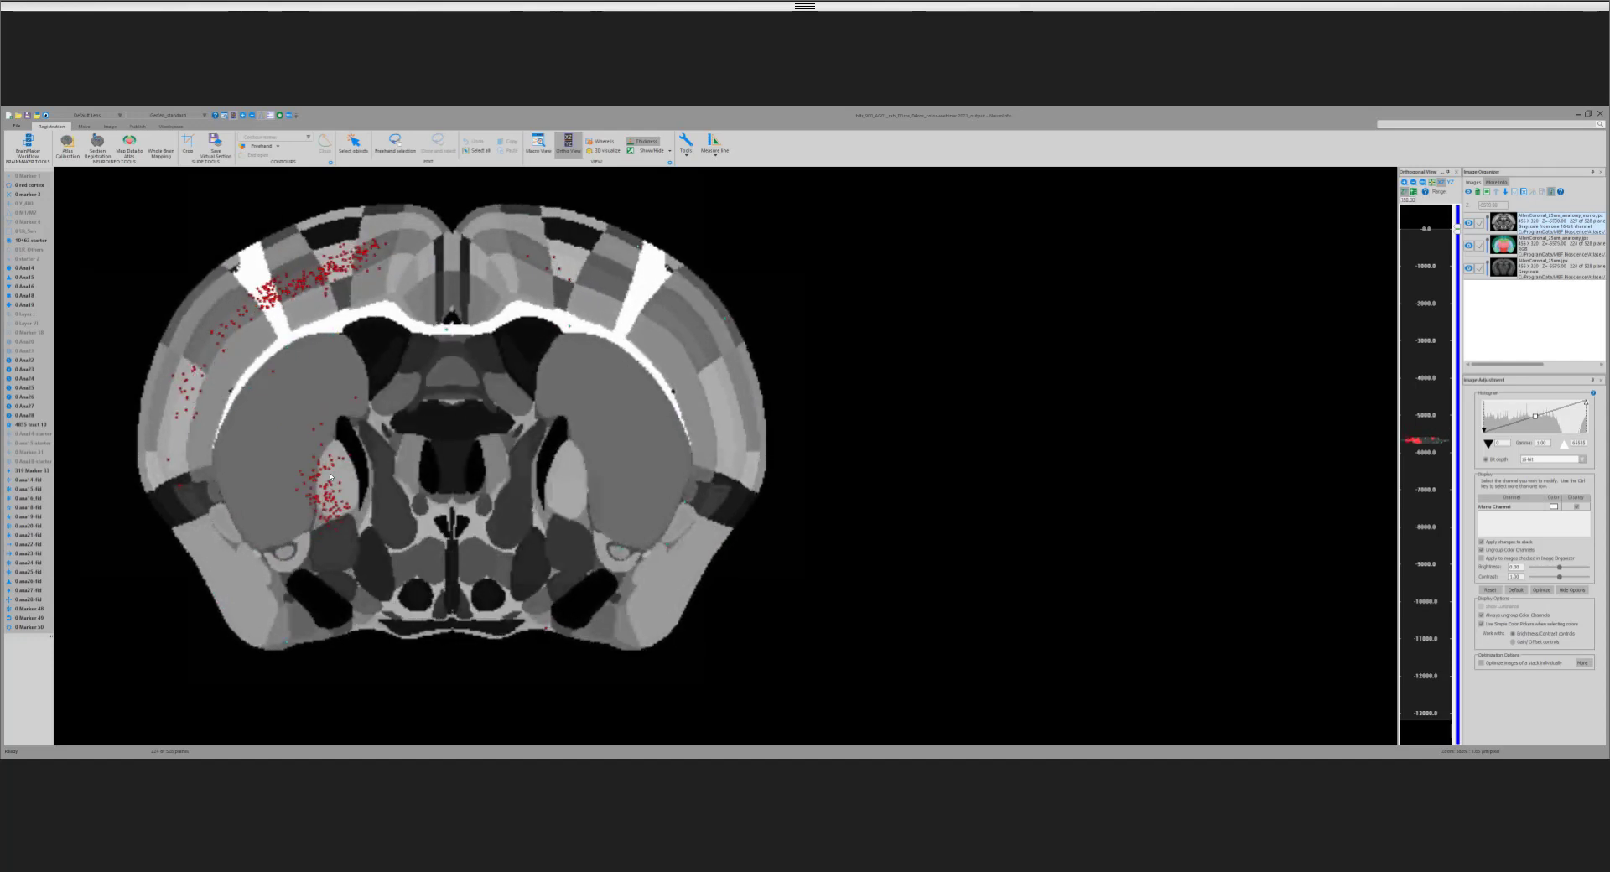
scroll(343, 445, down, 5)
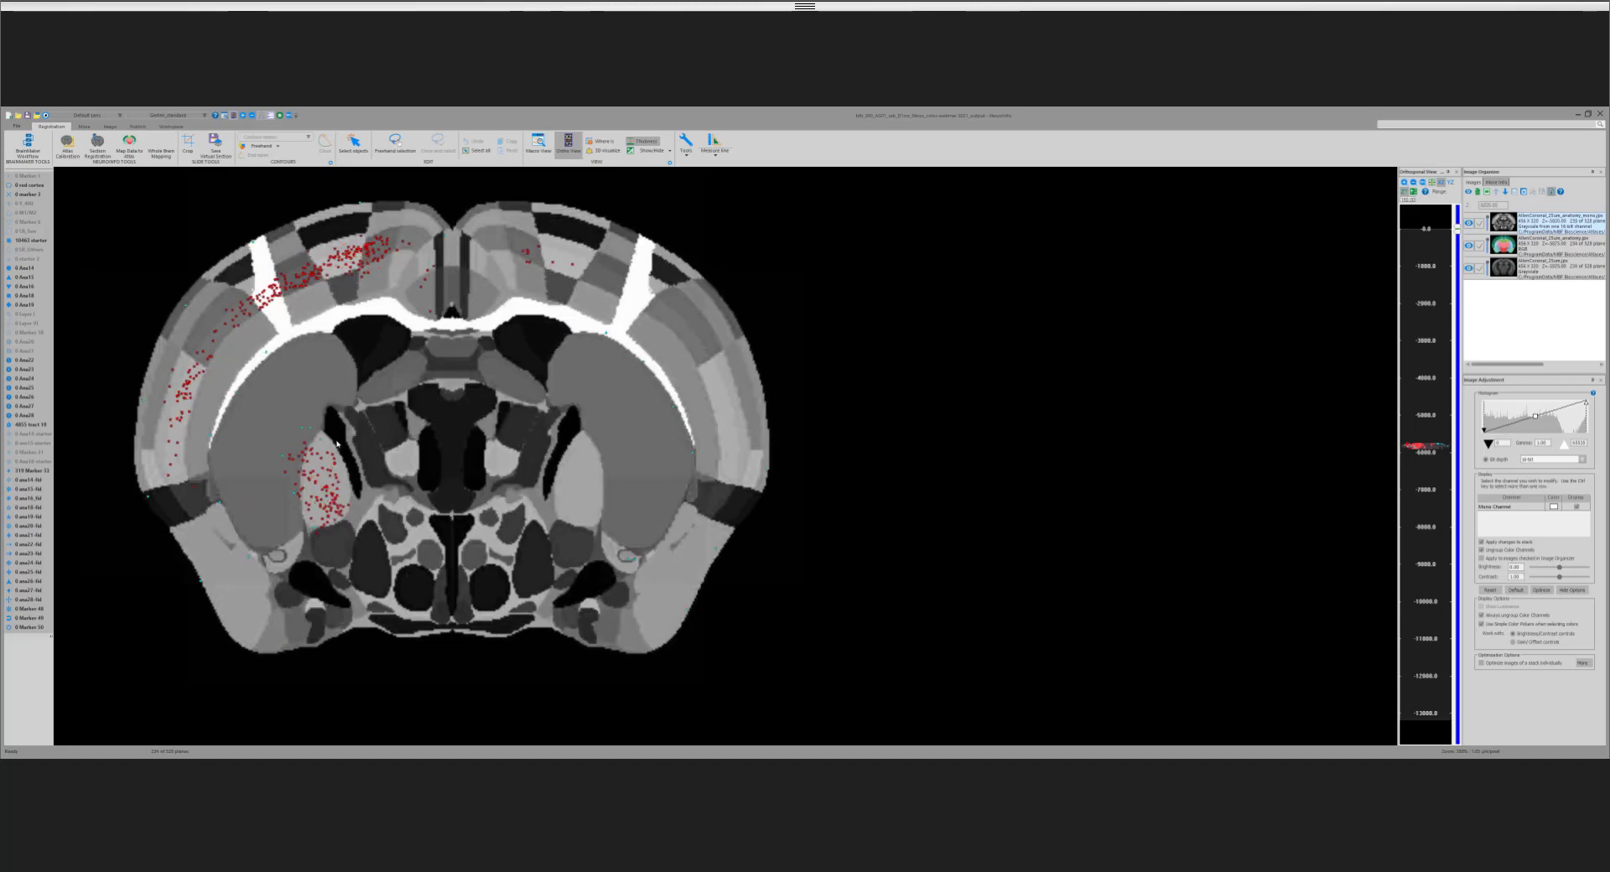
scroll(316, 431, down, 1)
scroll(325, 447, down, 1)
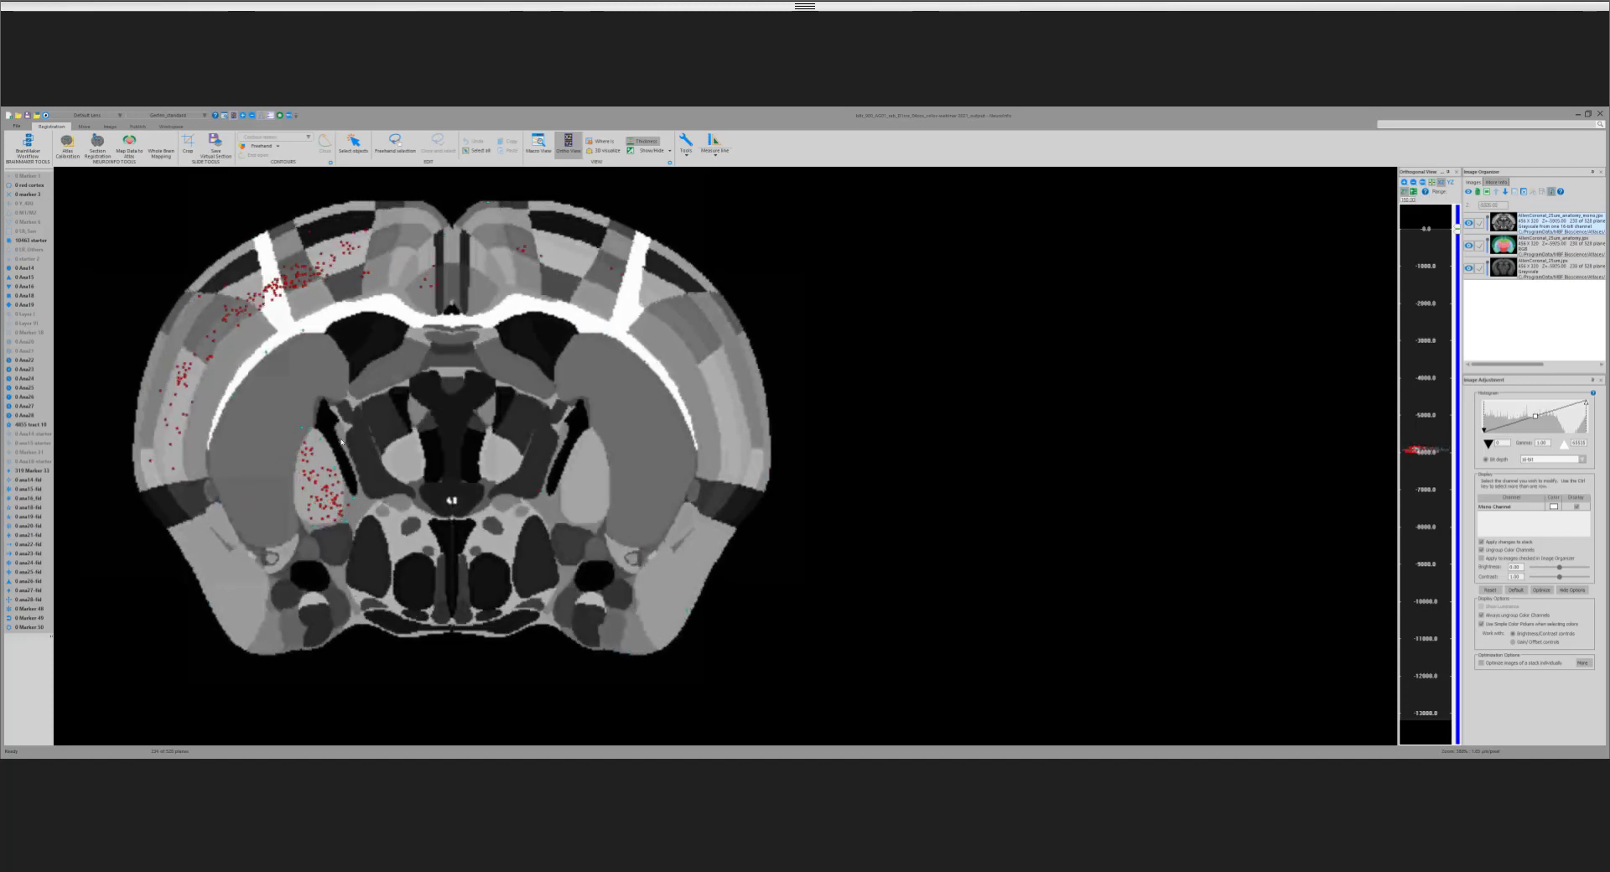
scroll(342, 442, down, 1)
scroll(480, 371, down, 1)
scroll(486, 359, up, 1)
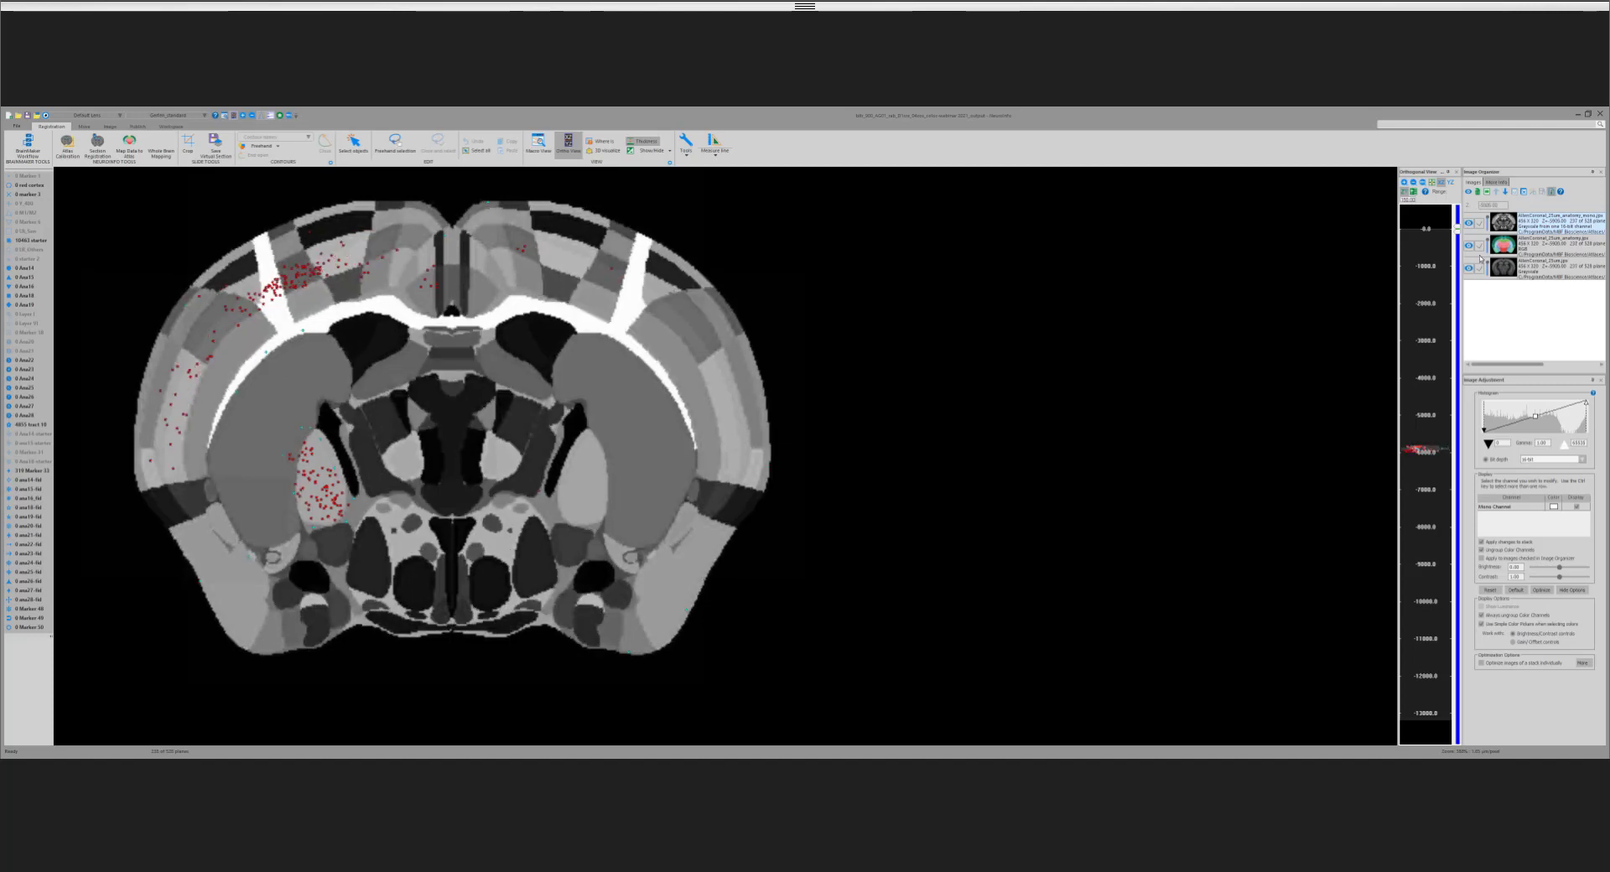
Step: Hide both atlas annotation images so the markers overlay only the average template, and step caudally to the plane near −6000
click(1469, 246)
click(1468, 223)
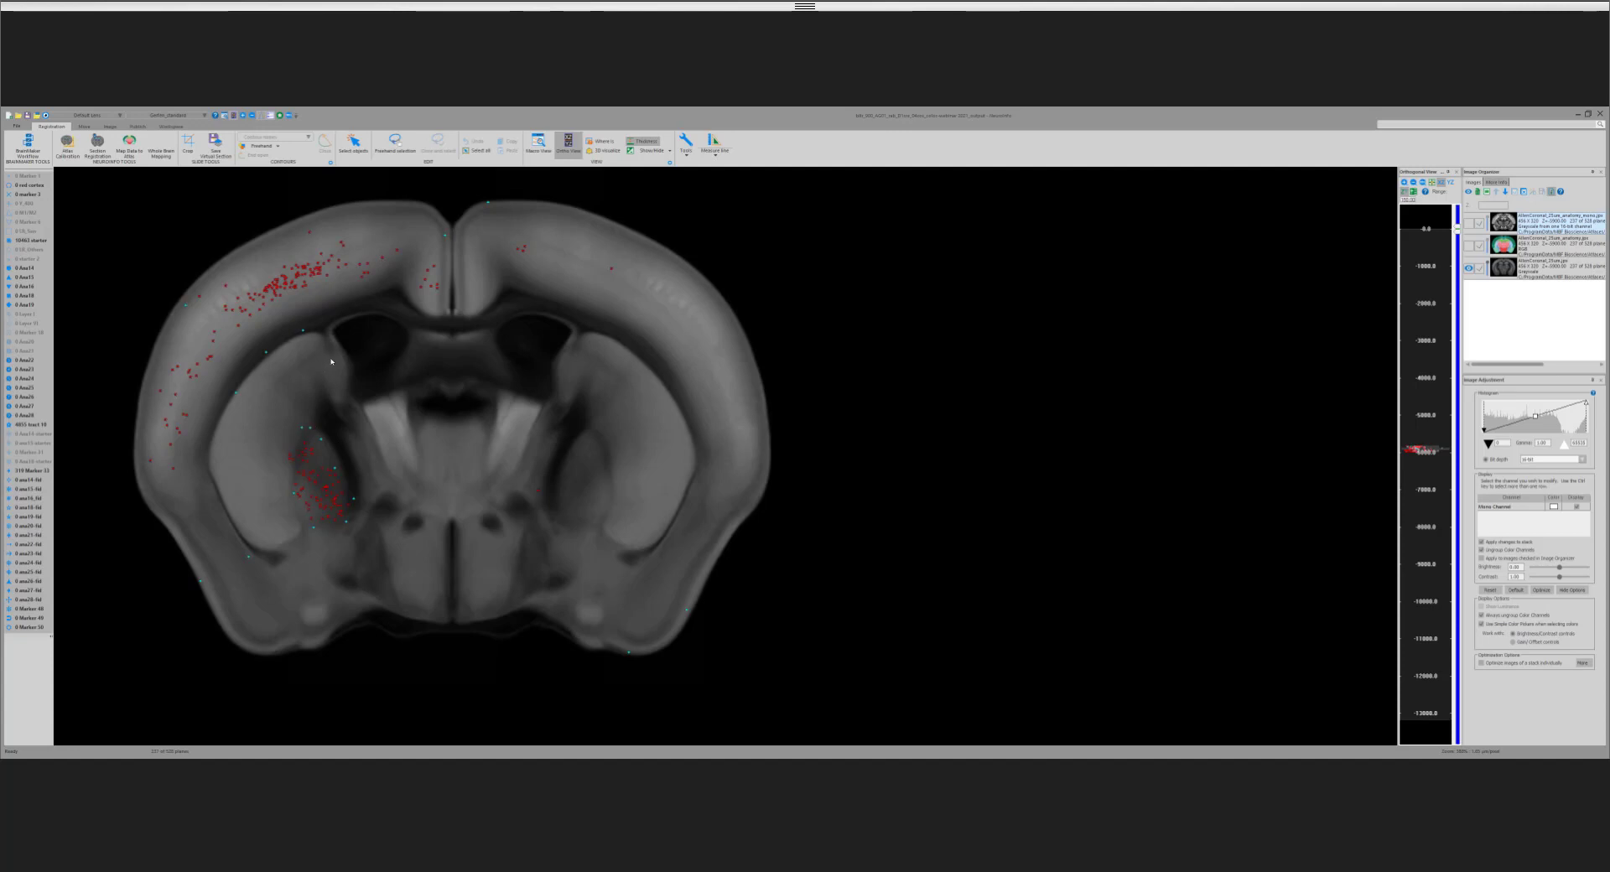
scroll(322, 357, down, 2)
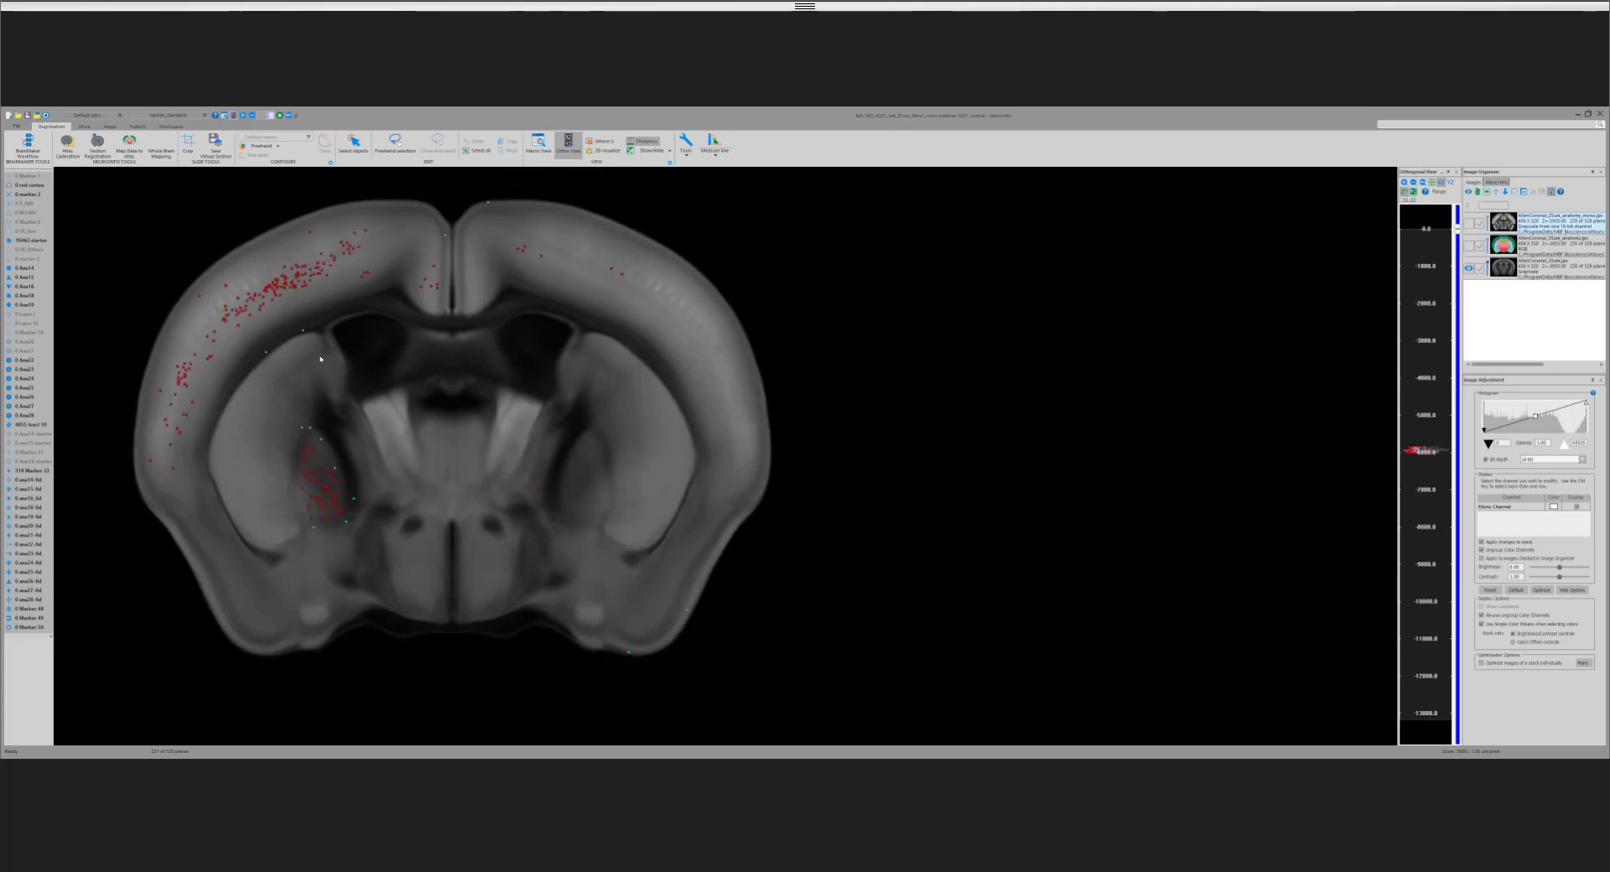
scroll(322, 360, down, 2)
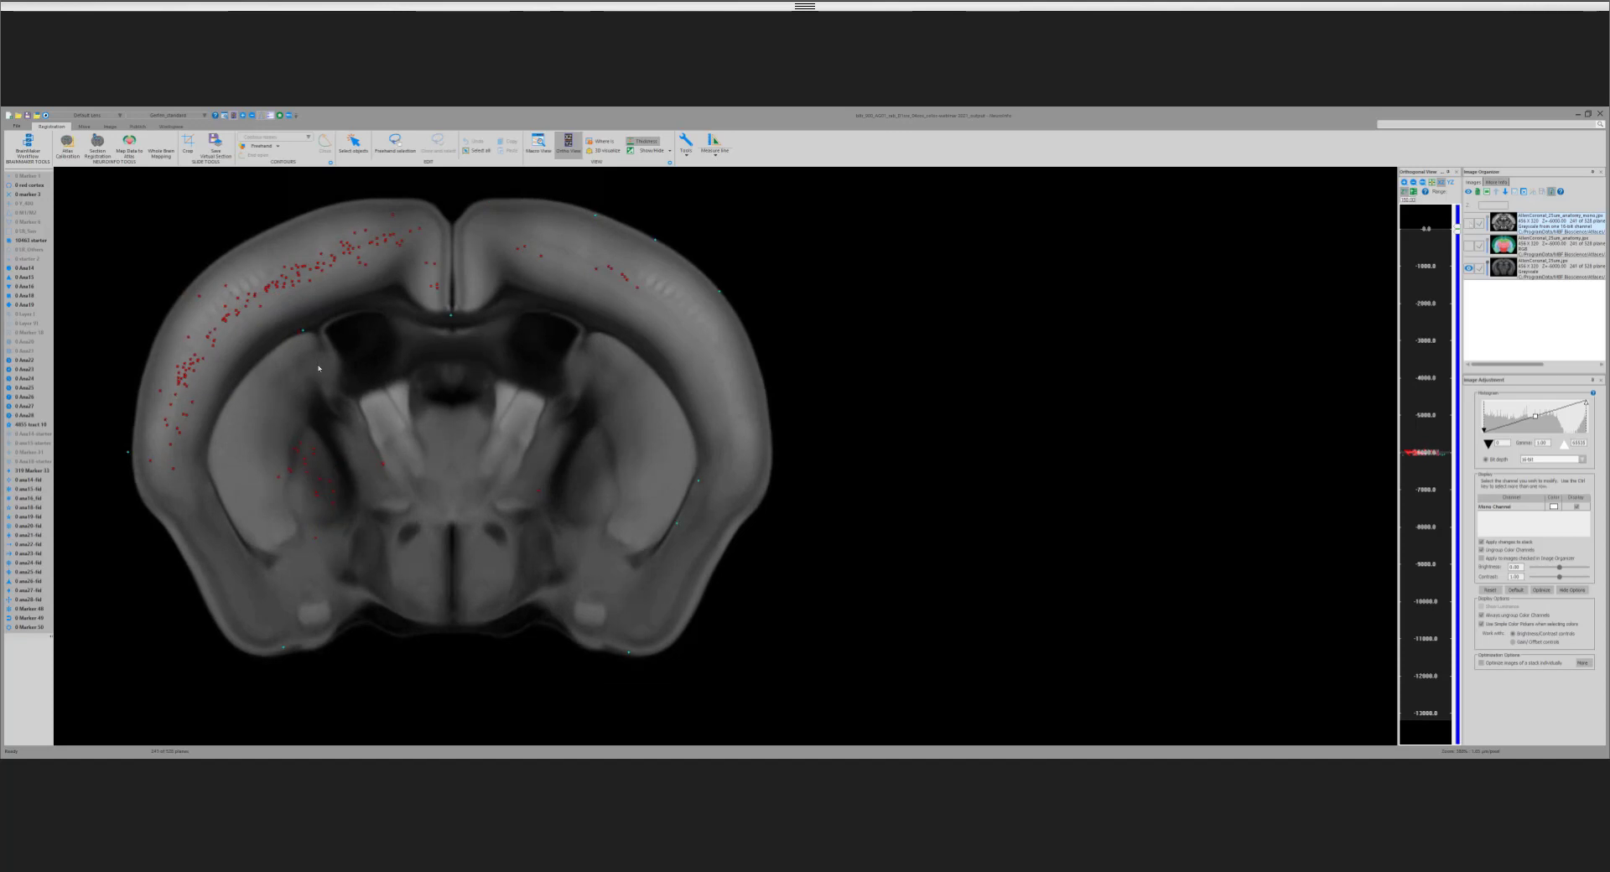
Step: Compare the markers against the grayscale and coloured annotation images in turn, return to the template alone and fit it to the view
click(1471, 224)
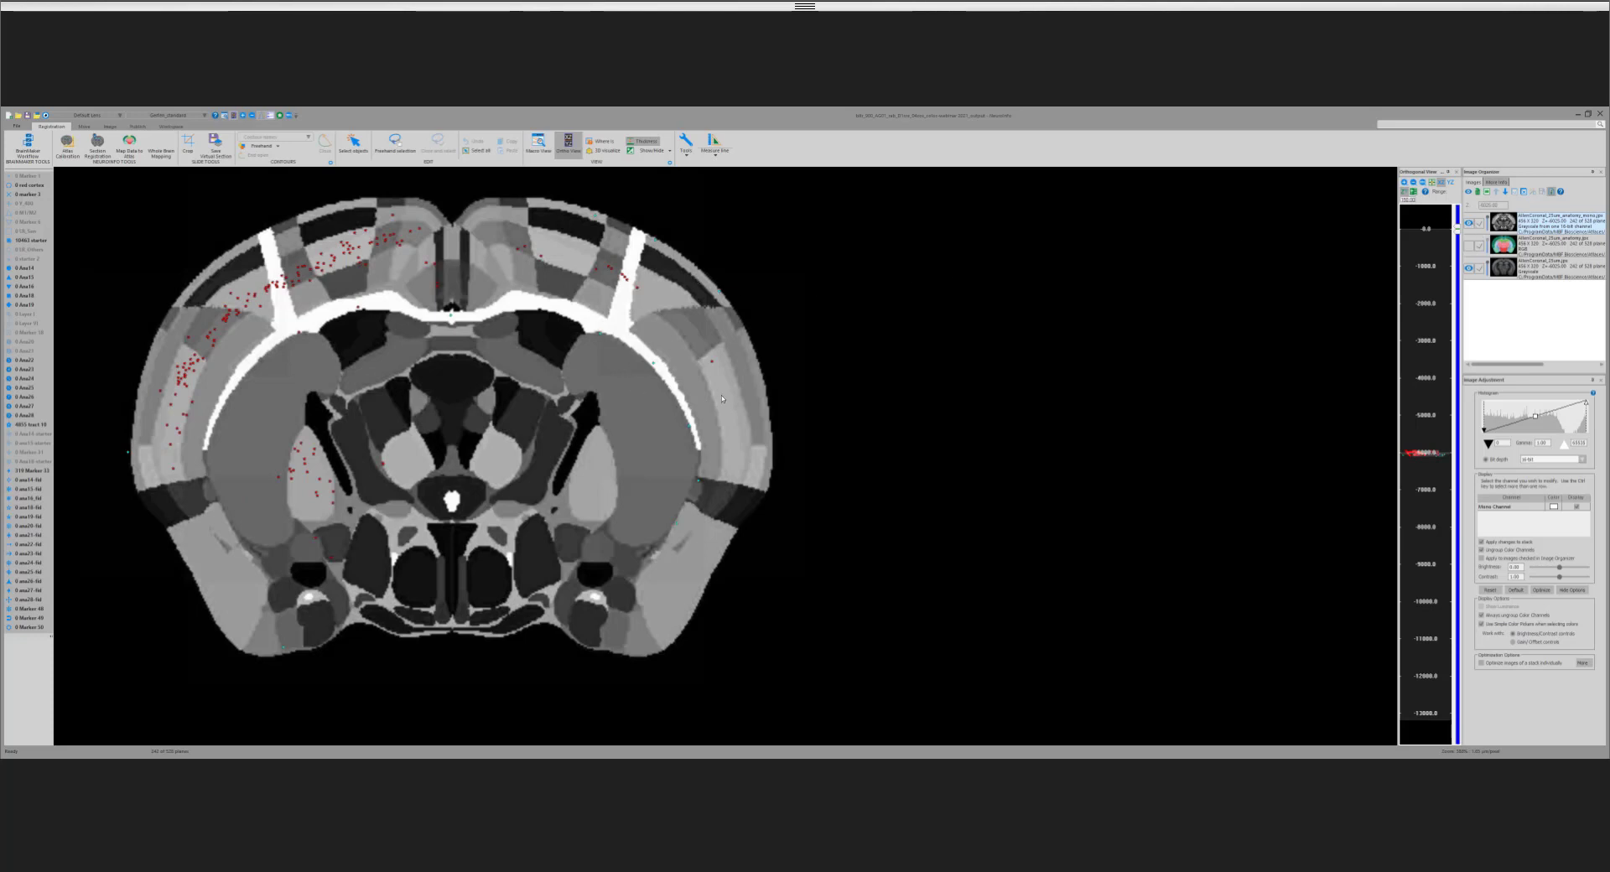
click(1468, 246)
click(1469, 224)
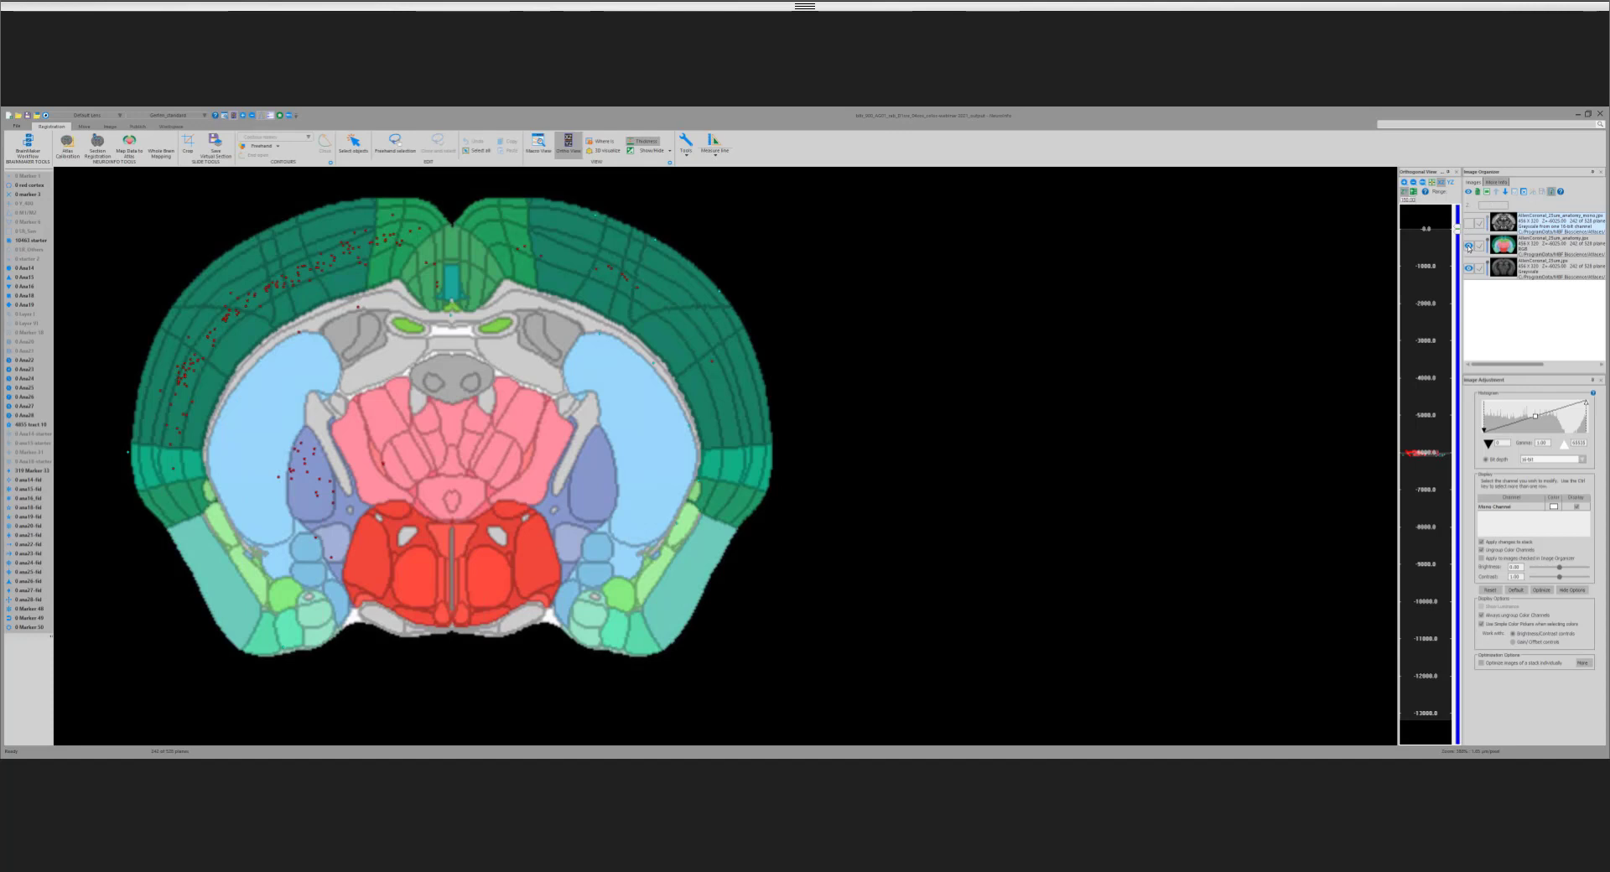
click(1468, 246)
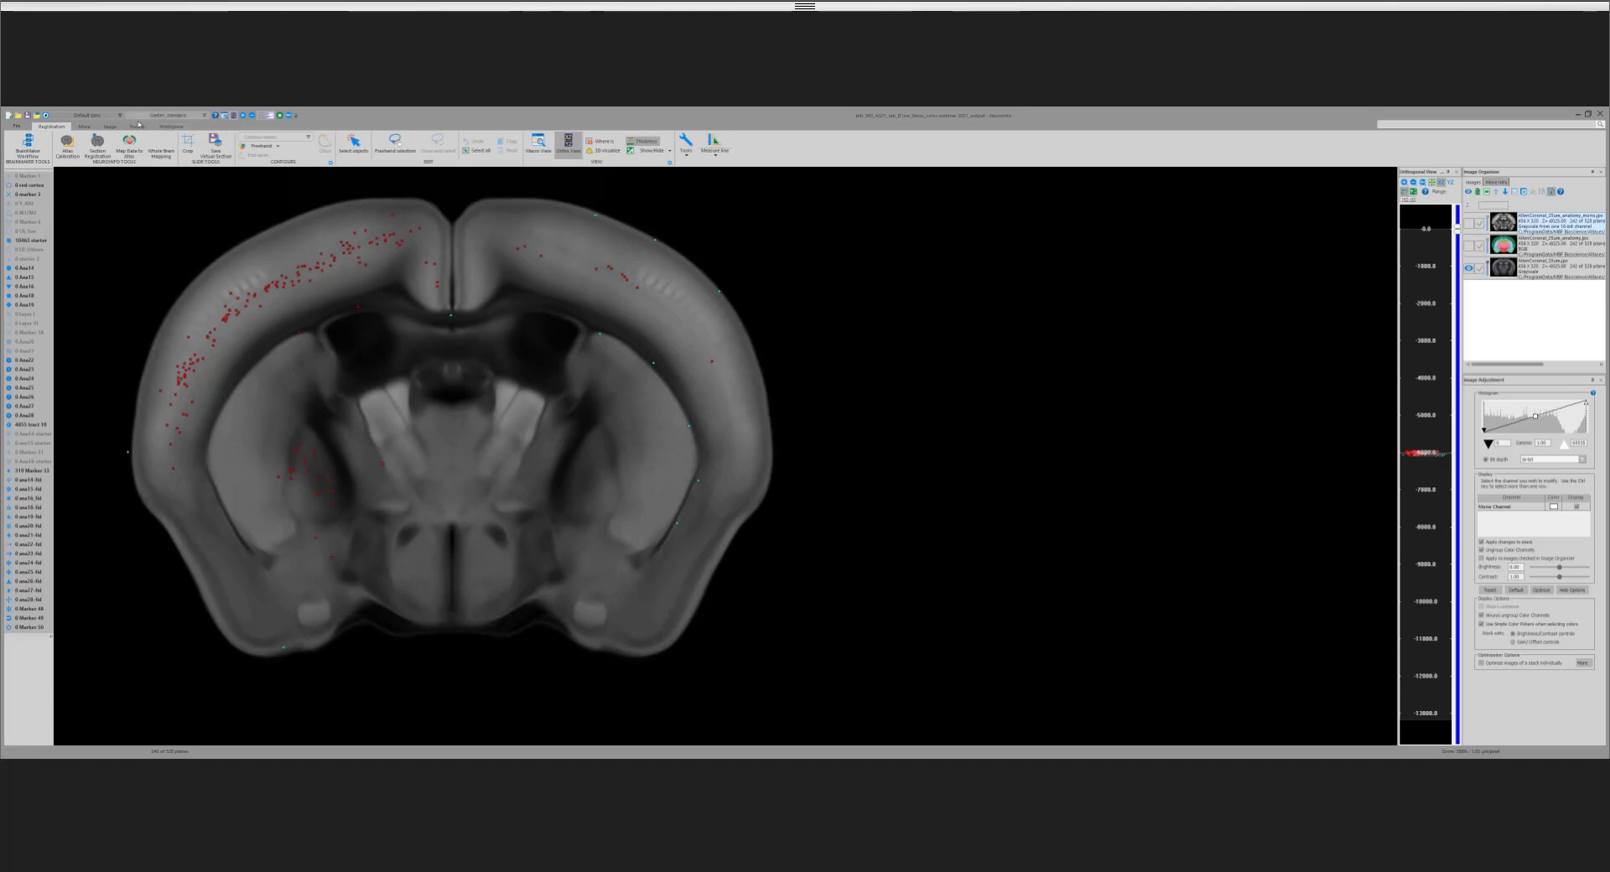
click(105, 128)
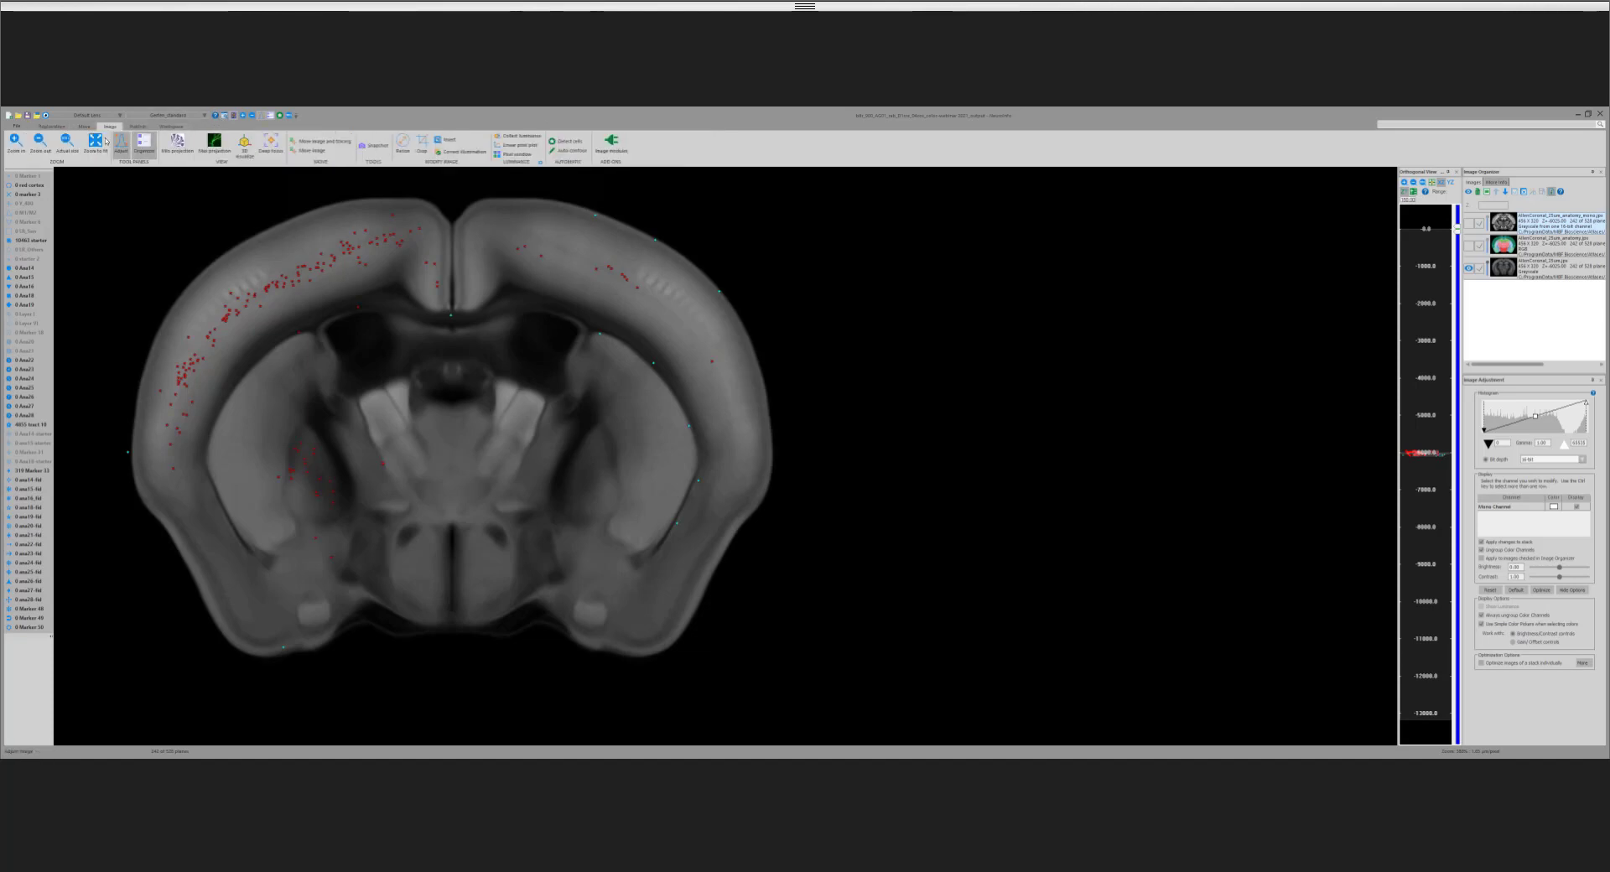
click(95, 142)
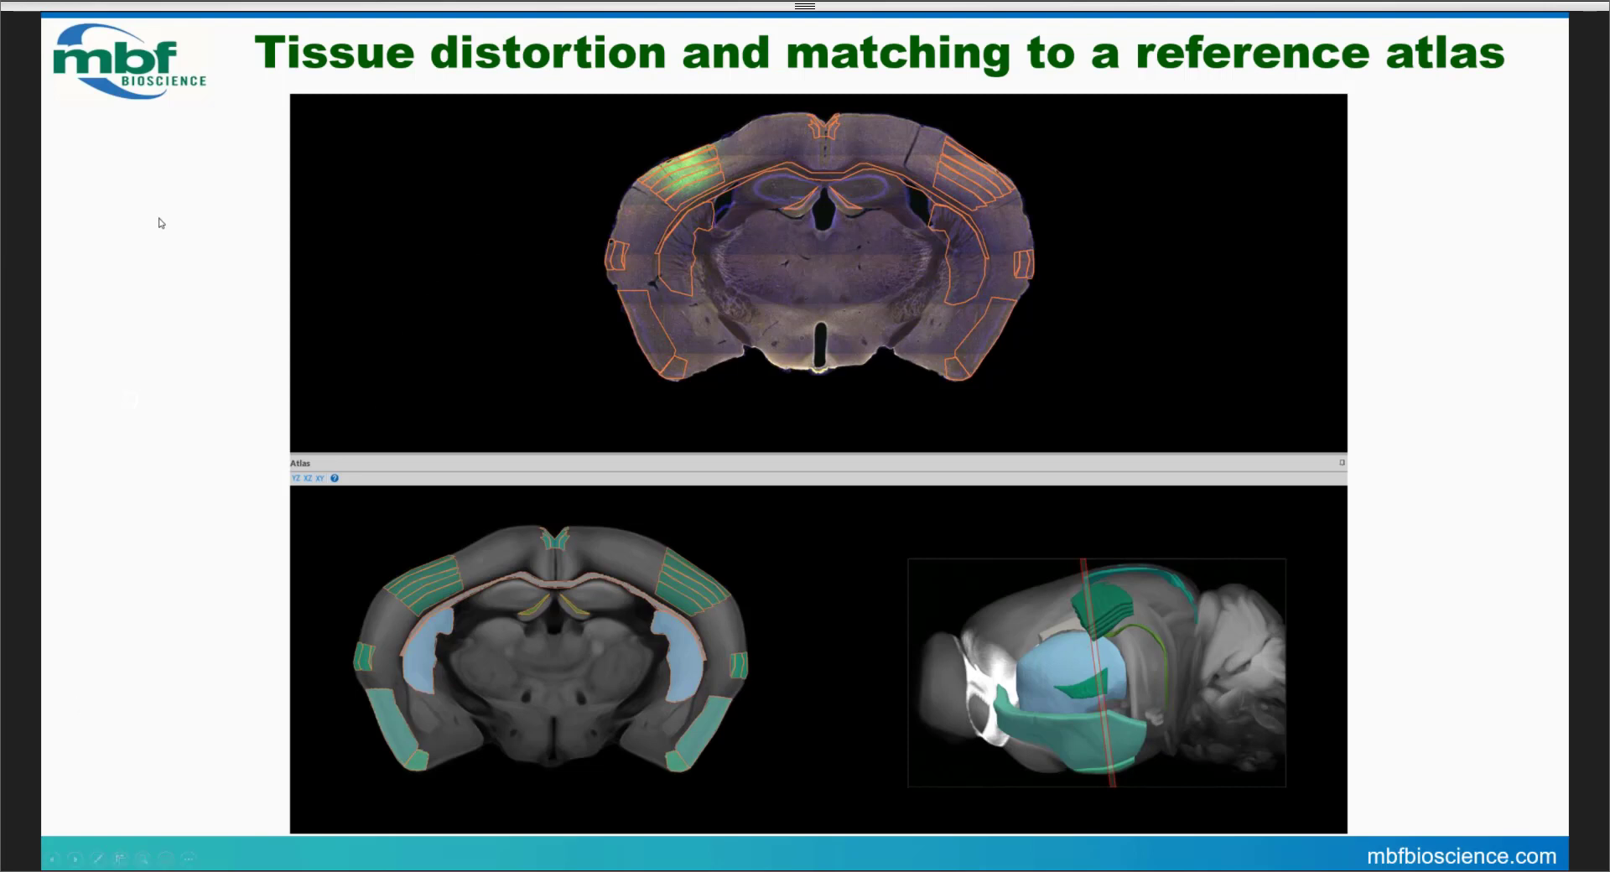
click(182, 302)
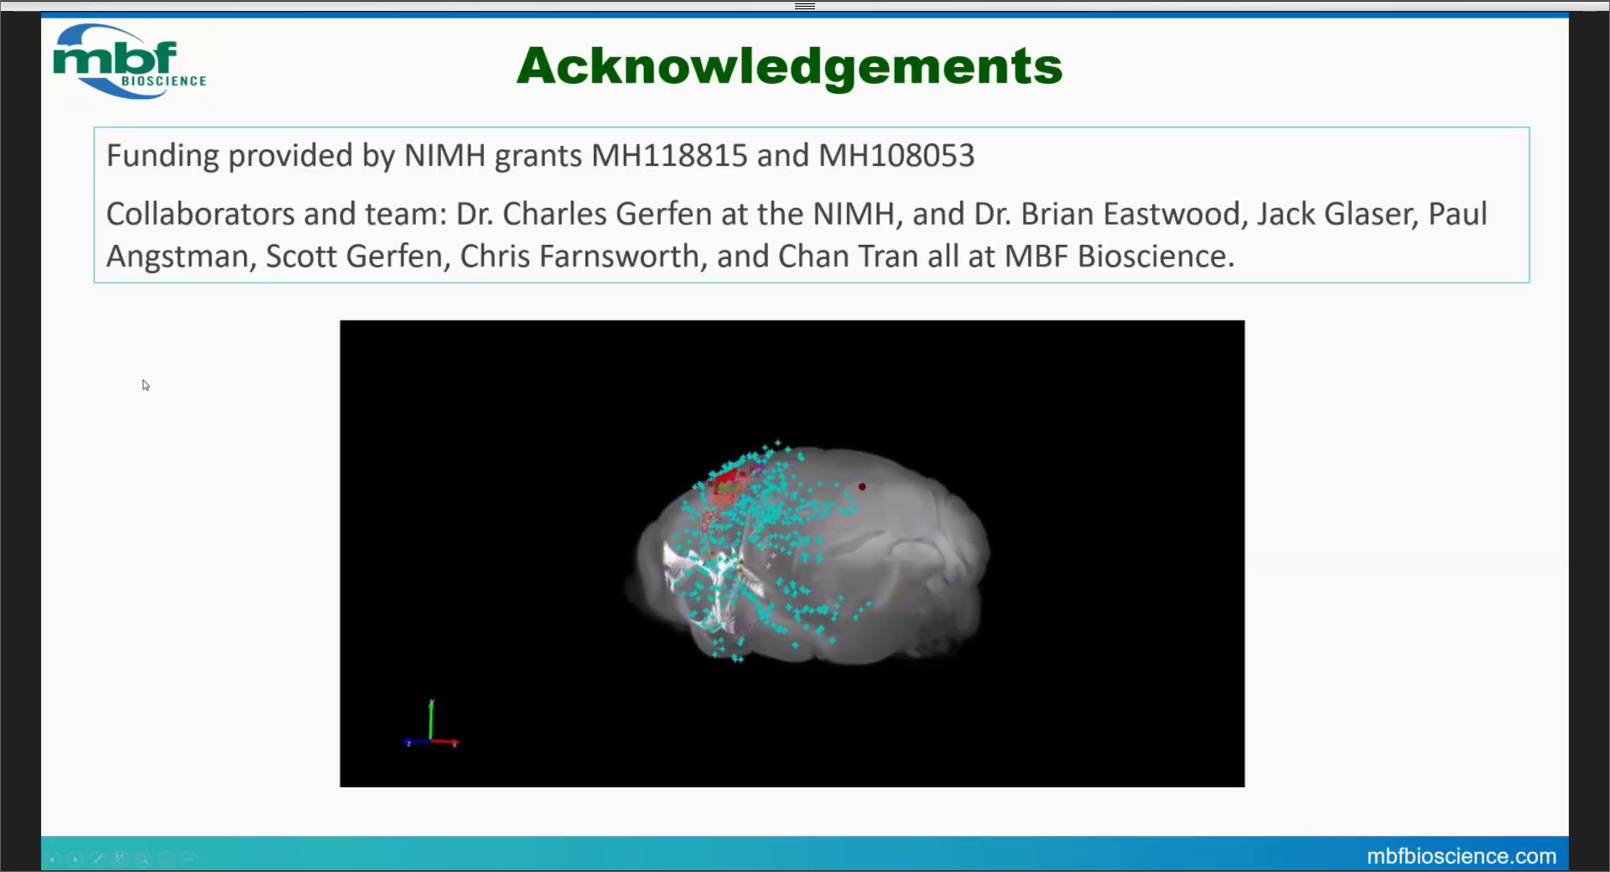